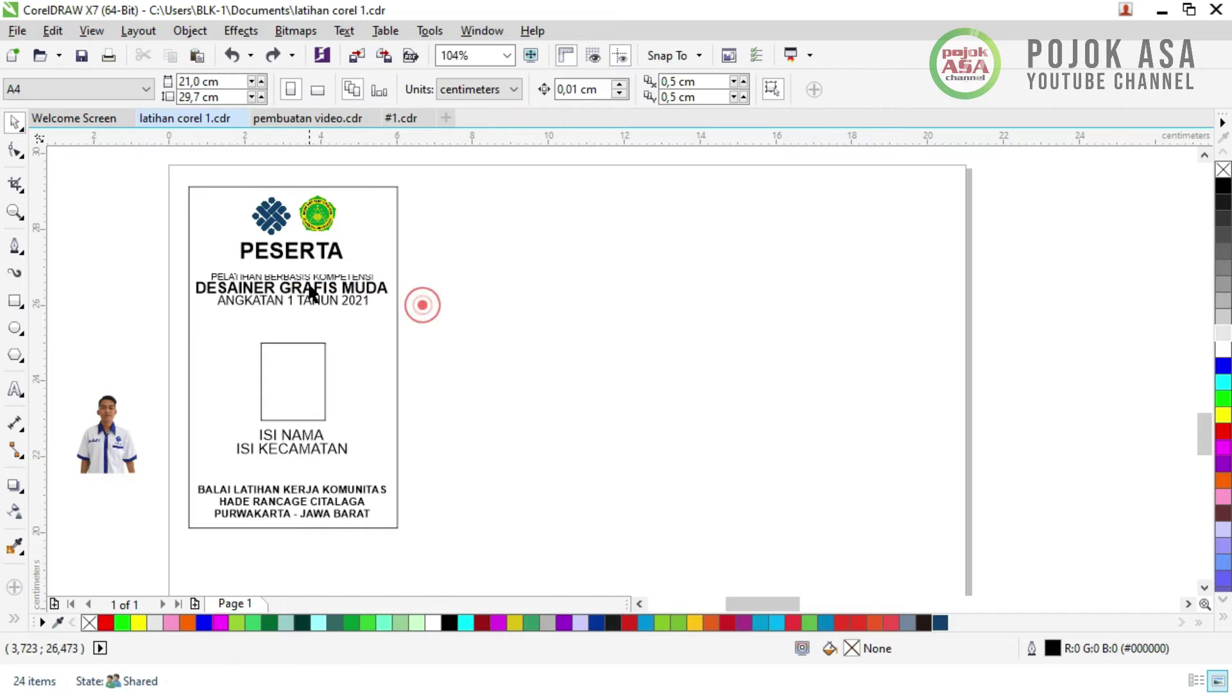
left_click(292, 286)
scroll(292, 328, "up", 3)
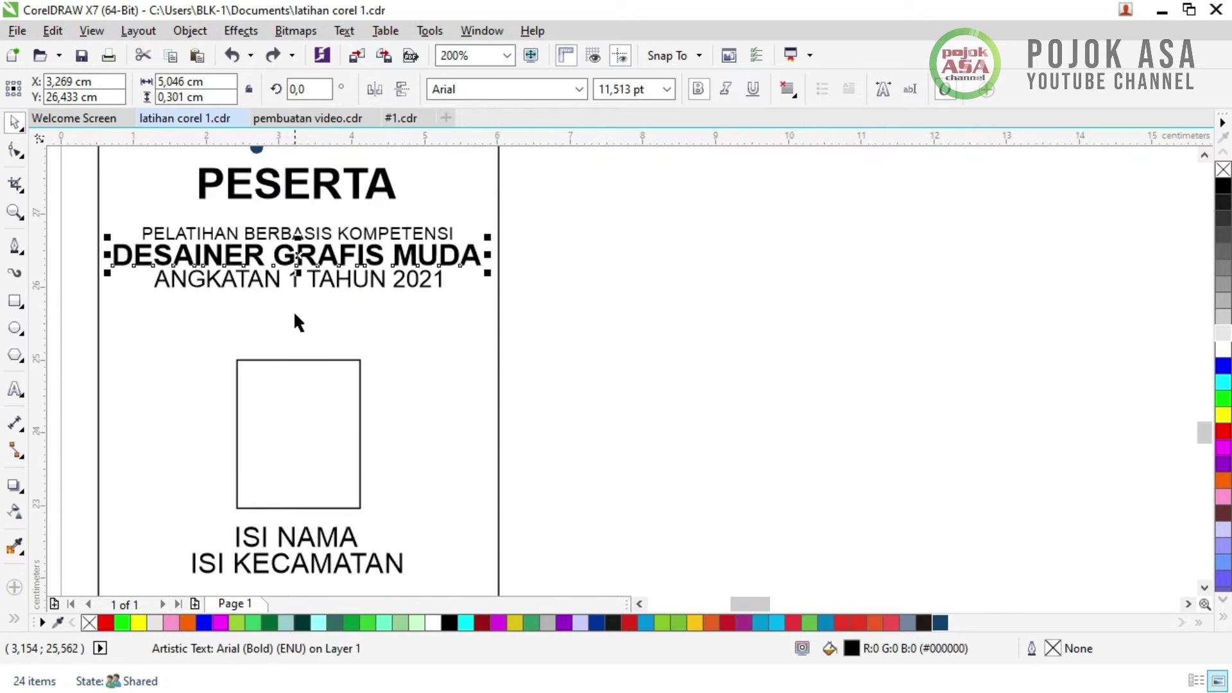
scroll(321, 366, "down", 3)
left_click(283, 494)
left_click(492, 418)
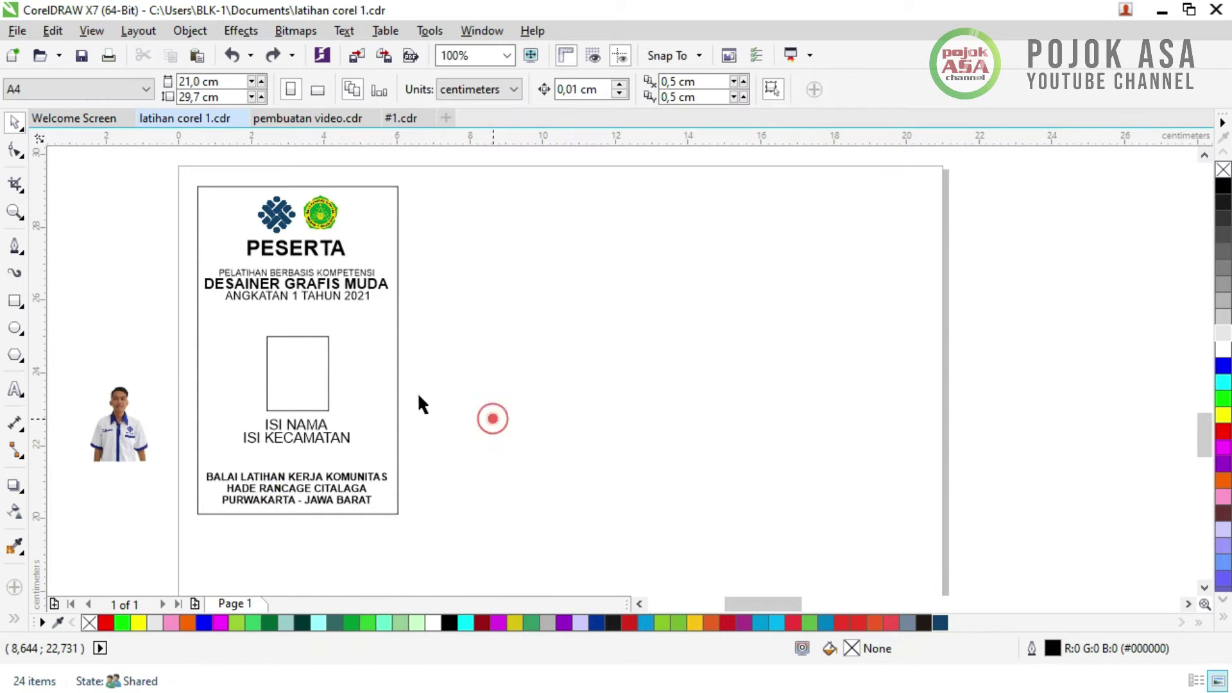
- Move the portrait photo slightly up and closer to the finished name card, keeping it outside the page edge
left_click(126, 411)
left_click_drag(126, 406, 147, 348)
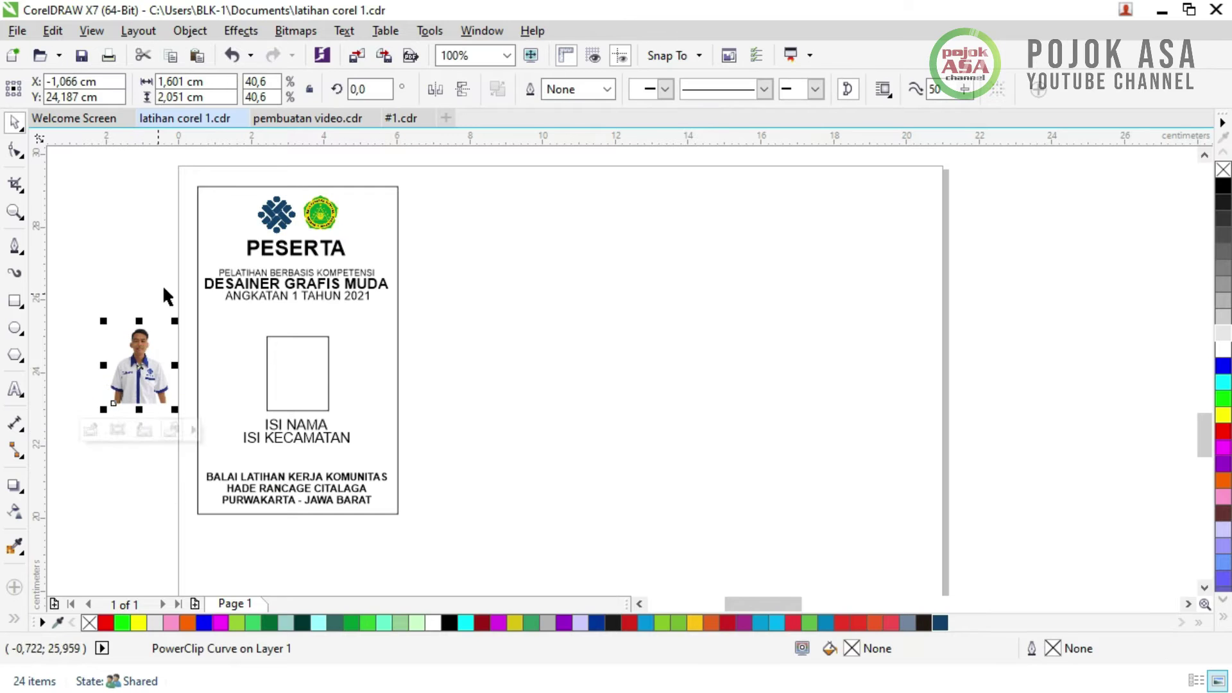
left_click(472, 455)
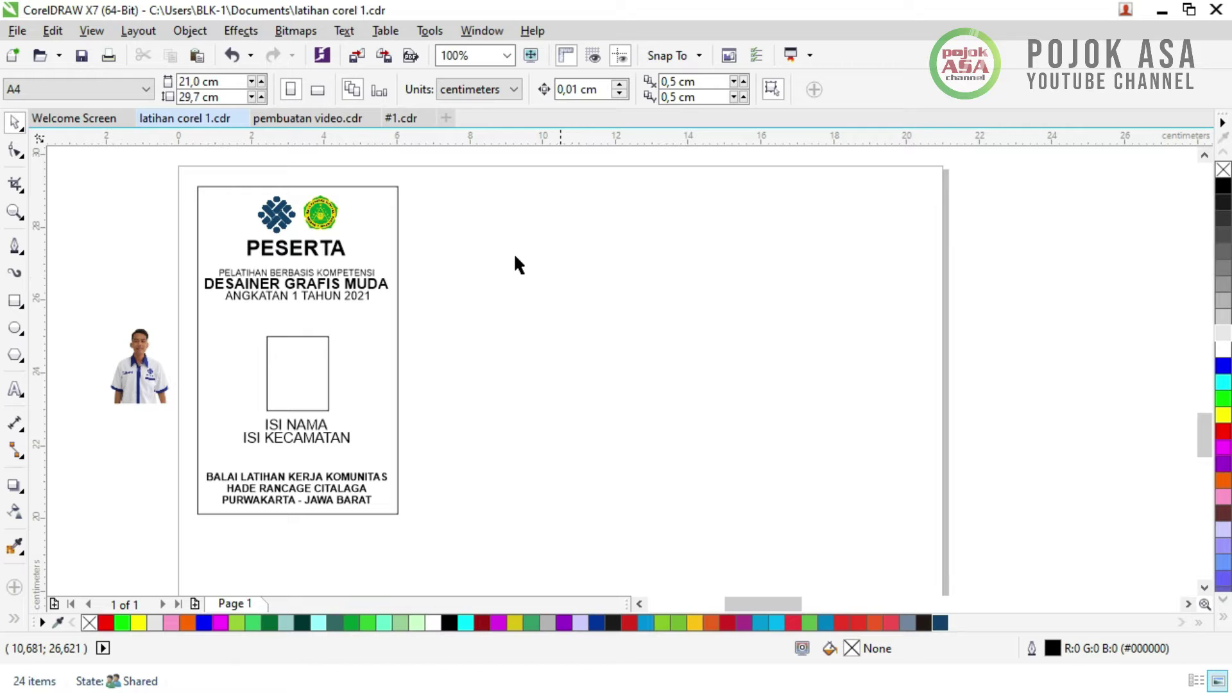
- Check the width and height of the outer rectangle of the finished PESERTA card
left_click(396, 190)
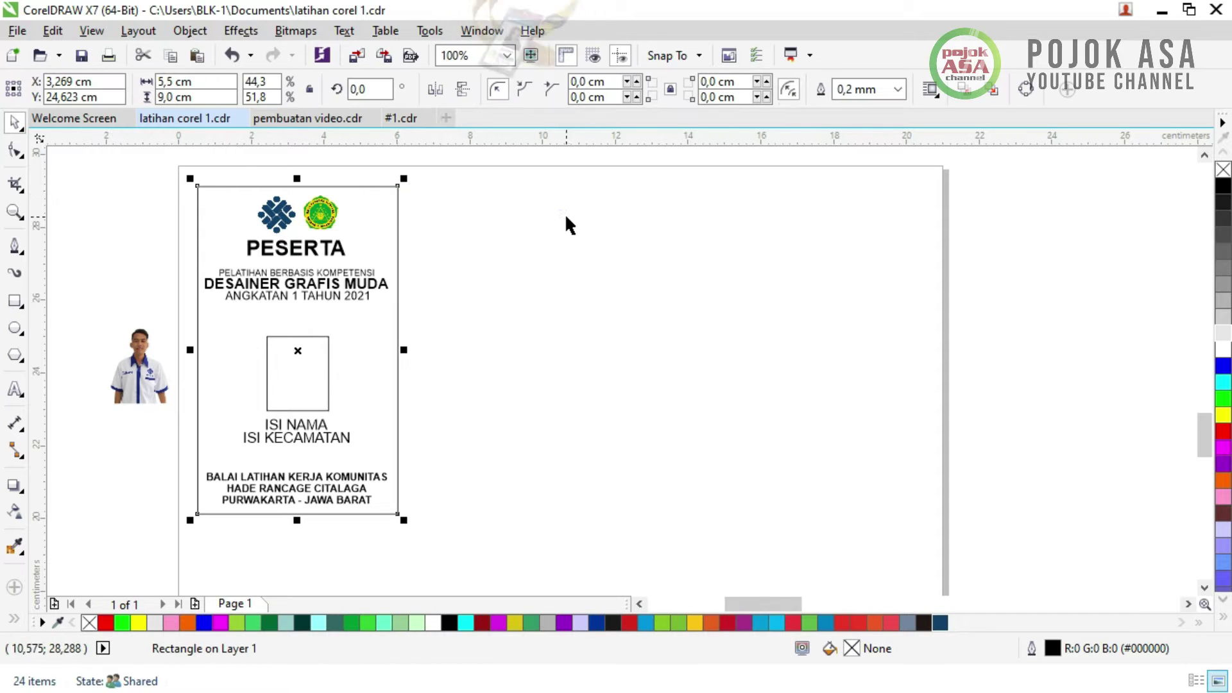
left_click(495, 236)
left_click(392, 198)
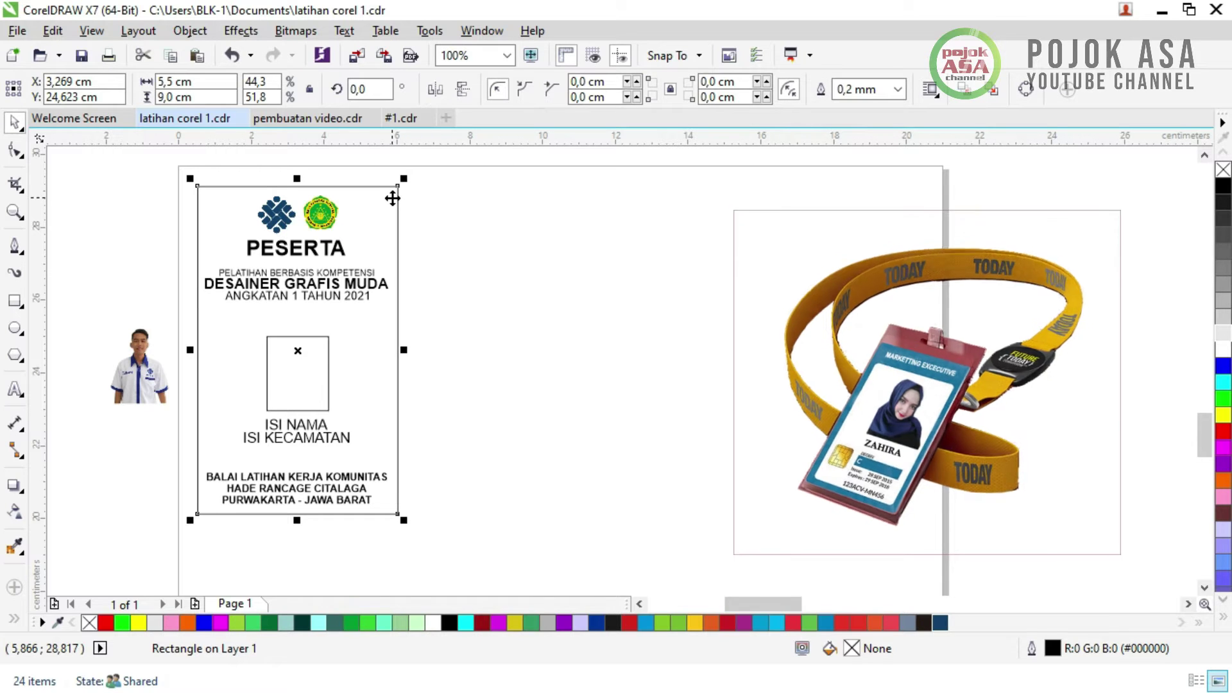
left_click(479, 223)
left_click(396, 196)
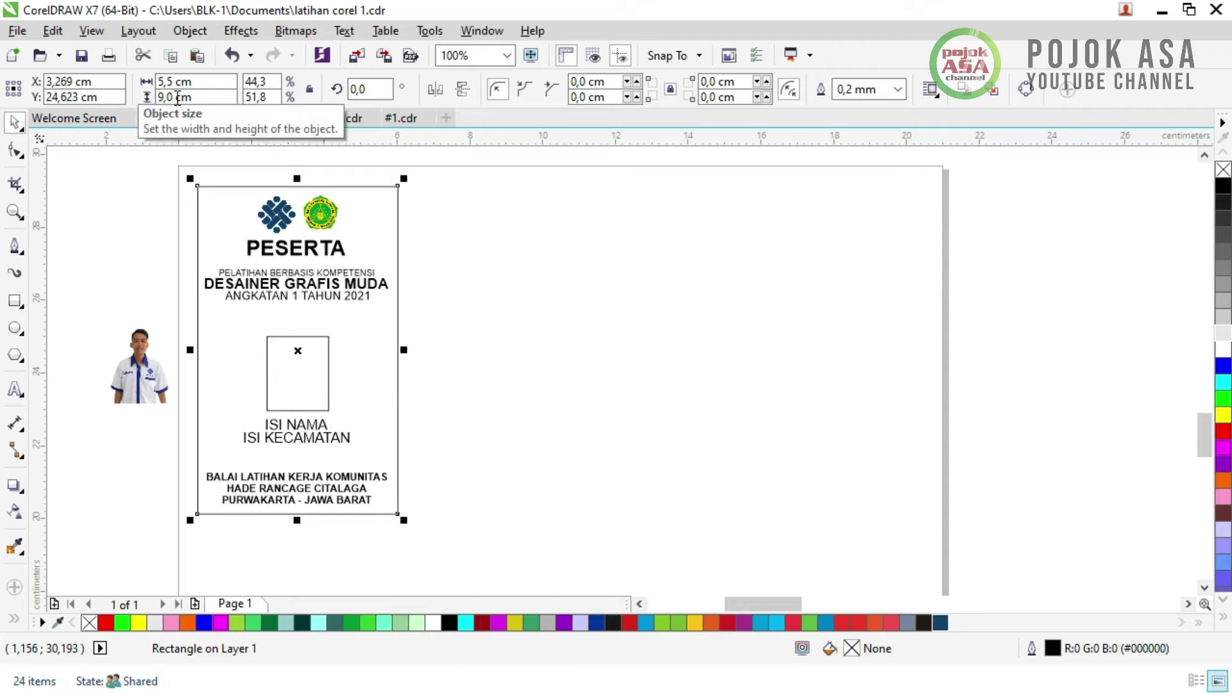
left_click(505, 279)
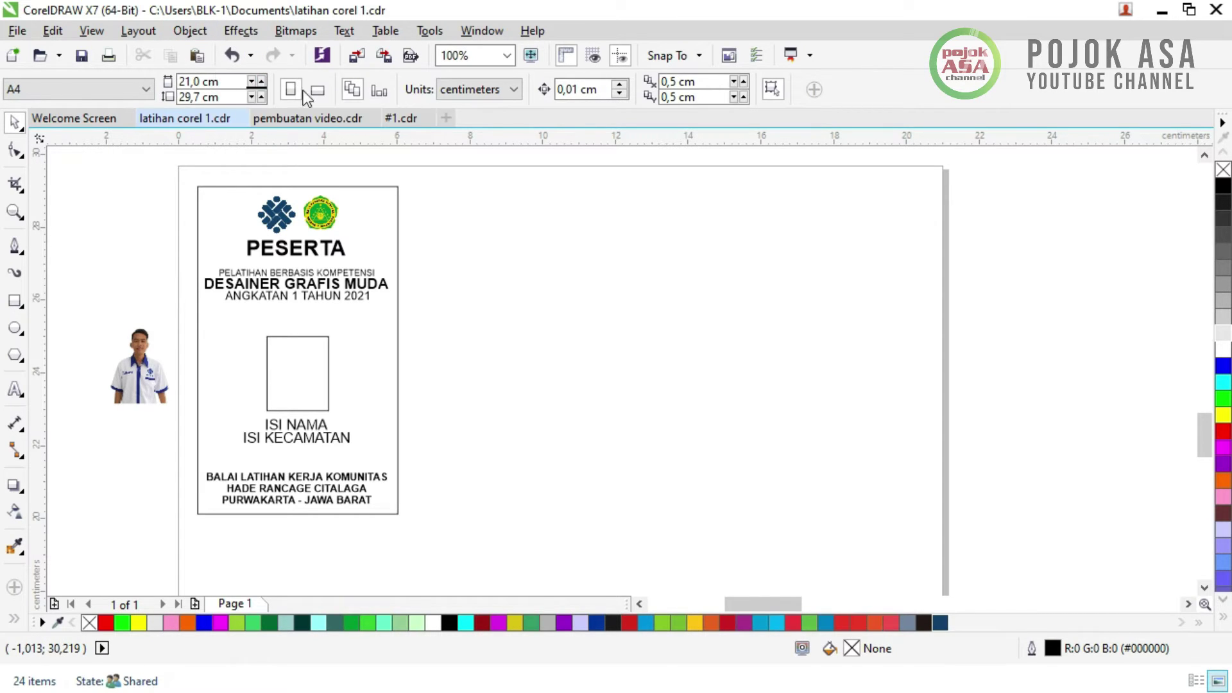
left_click(588, 315)
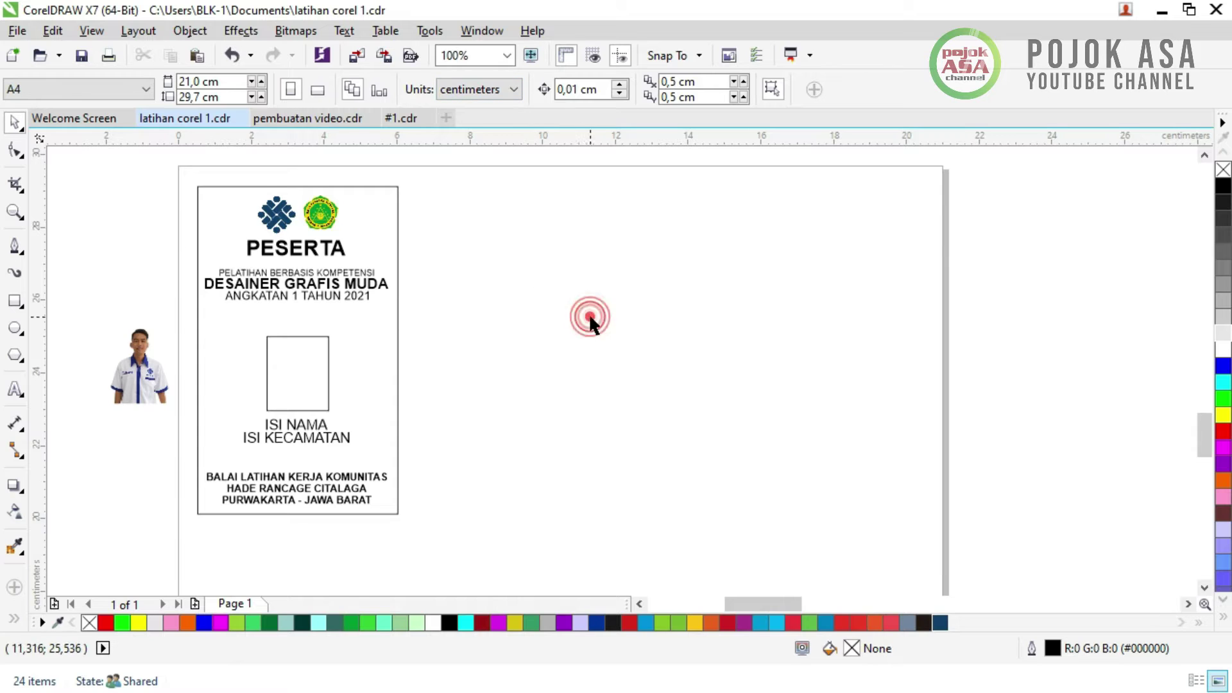
- Set the document's measurement units to centimeters
left_click(478, 90)
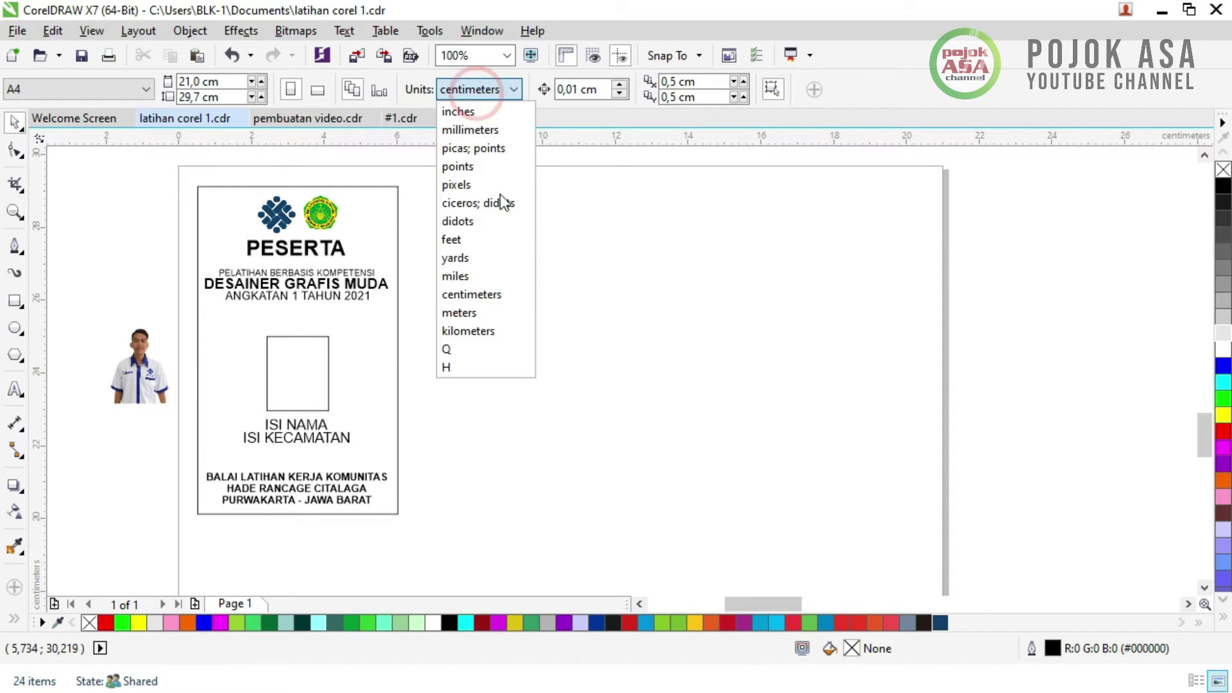
left_click(477, 294)
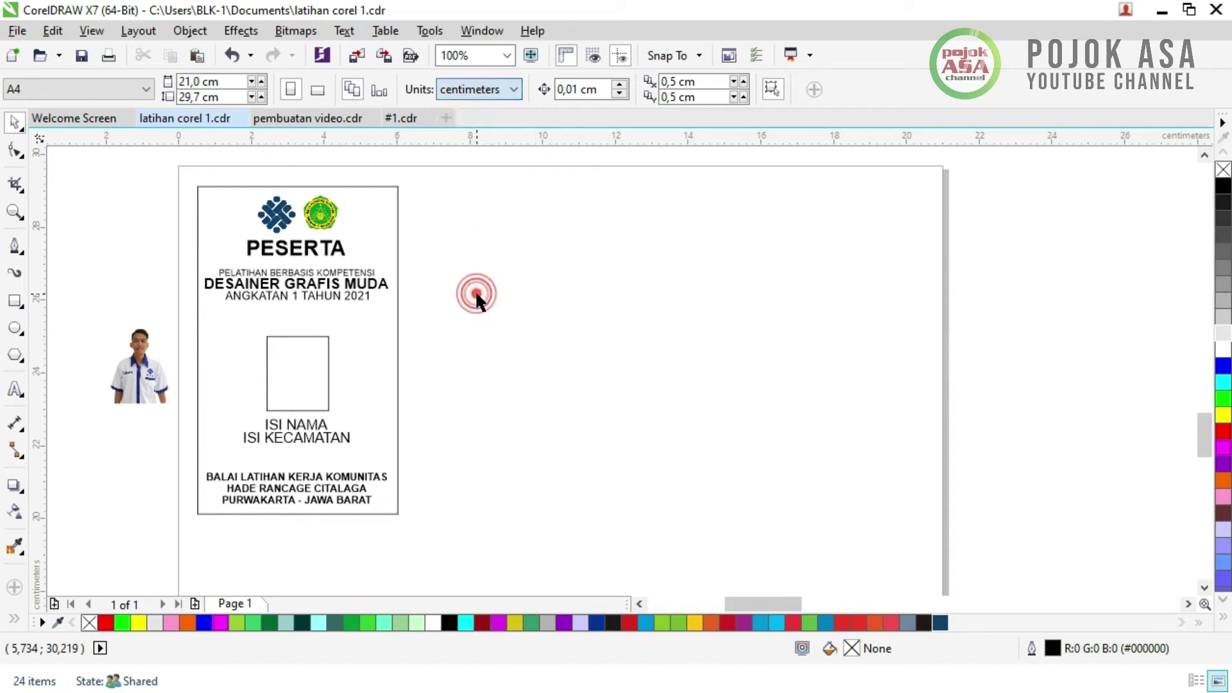
left_click(511, 90)
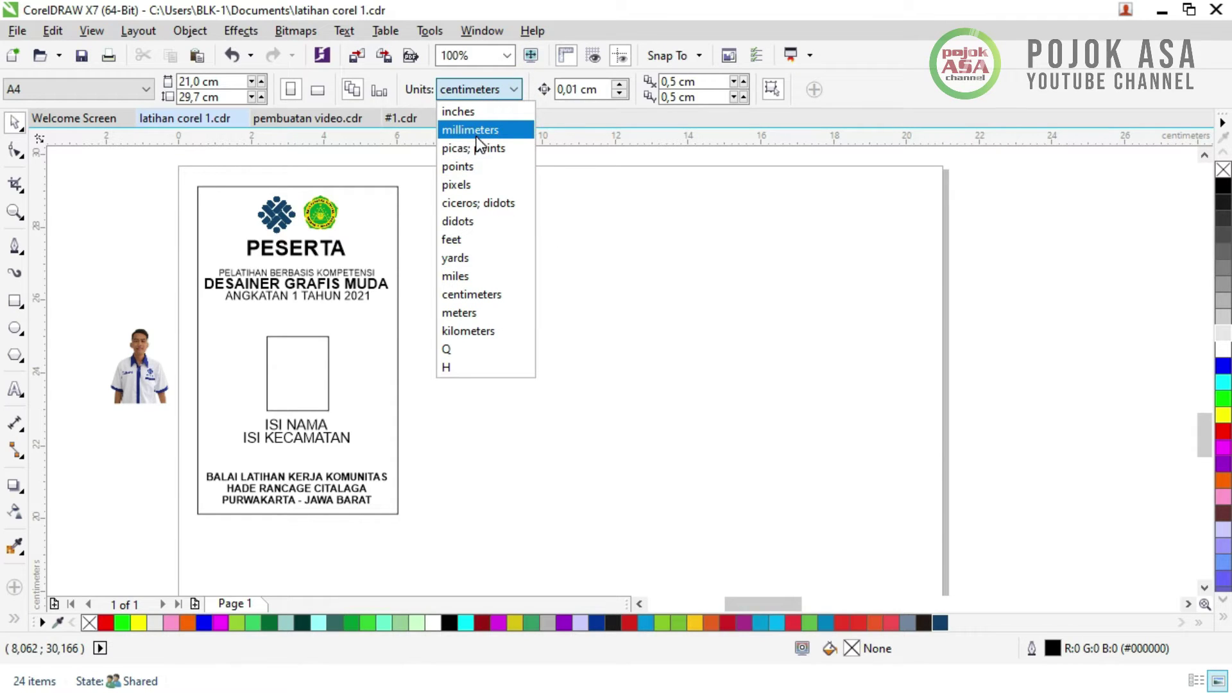
left_click(479, 295)
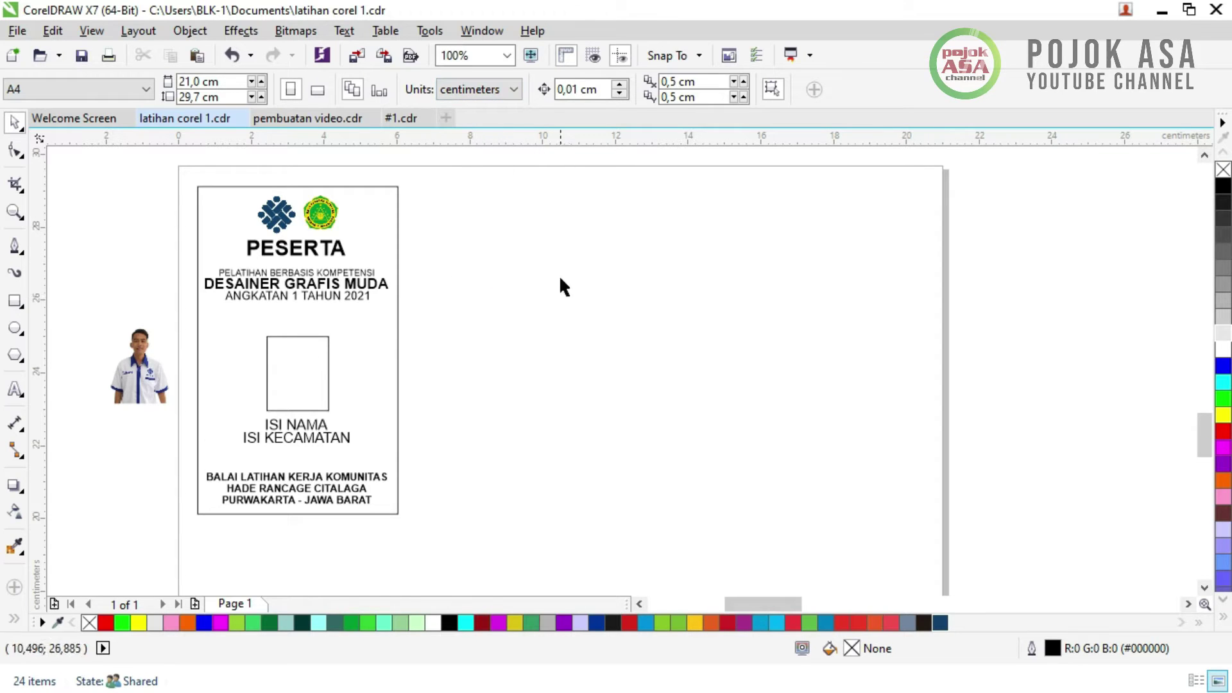
- Draw an upright rectangle about 5,7 cm wide and 8,8 cm tall in the empty page area beside the finished card
left_click(15, 300)
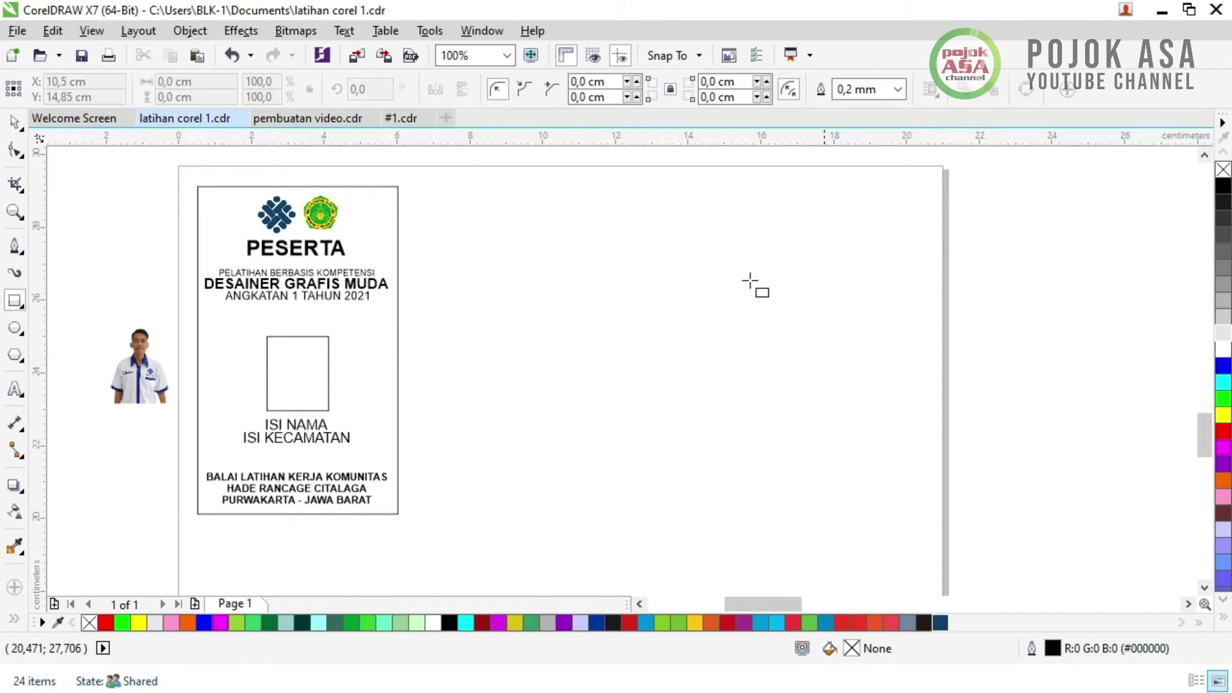
left_click(16, 122)
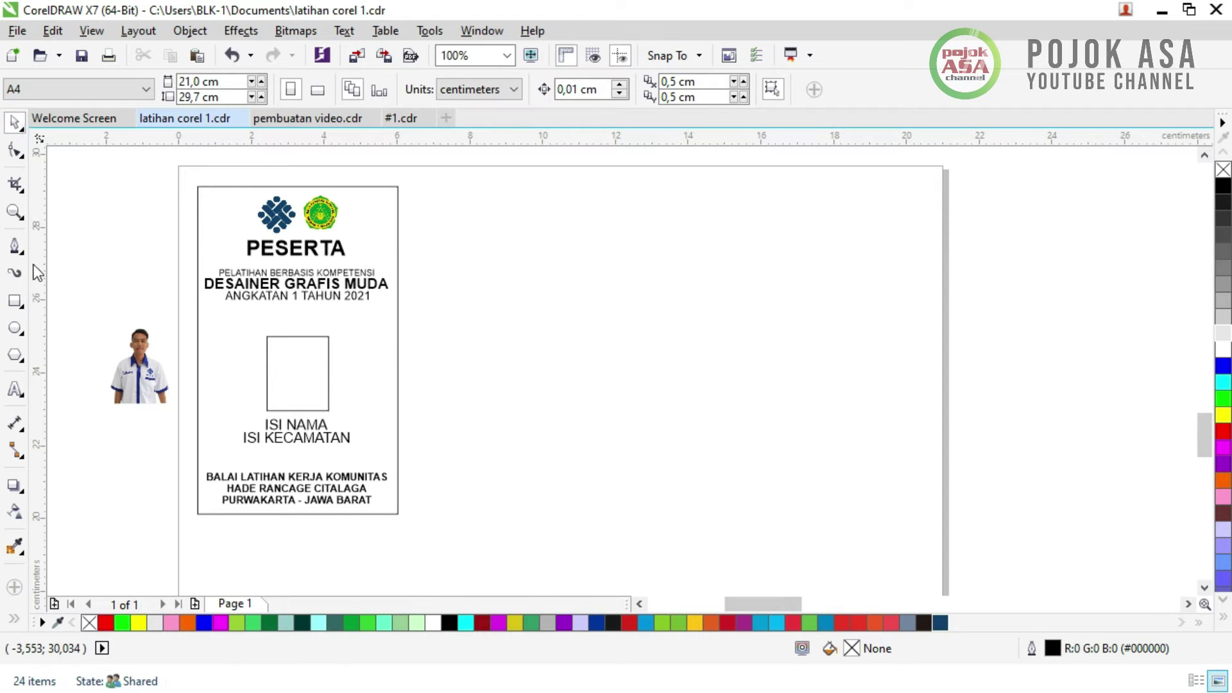
left_click(15, 302)
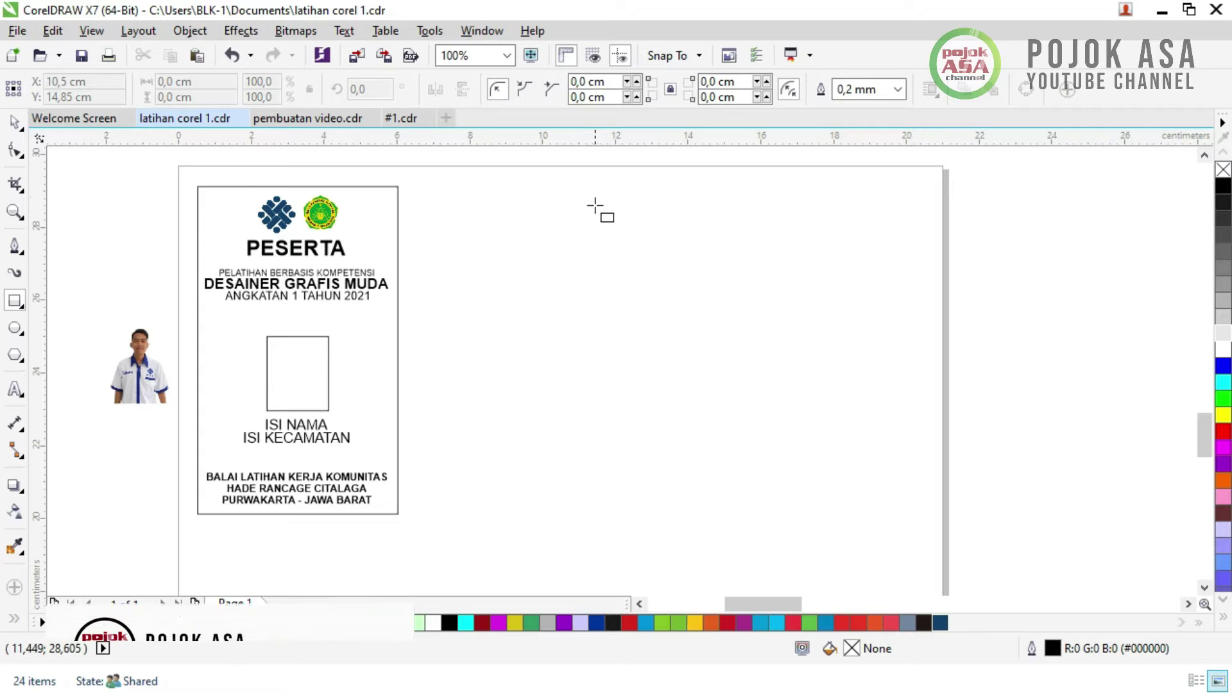
left_click_drag(568, 192, 778, 513)
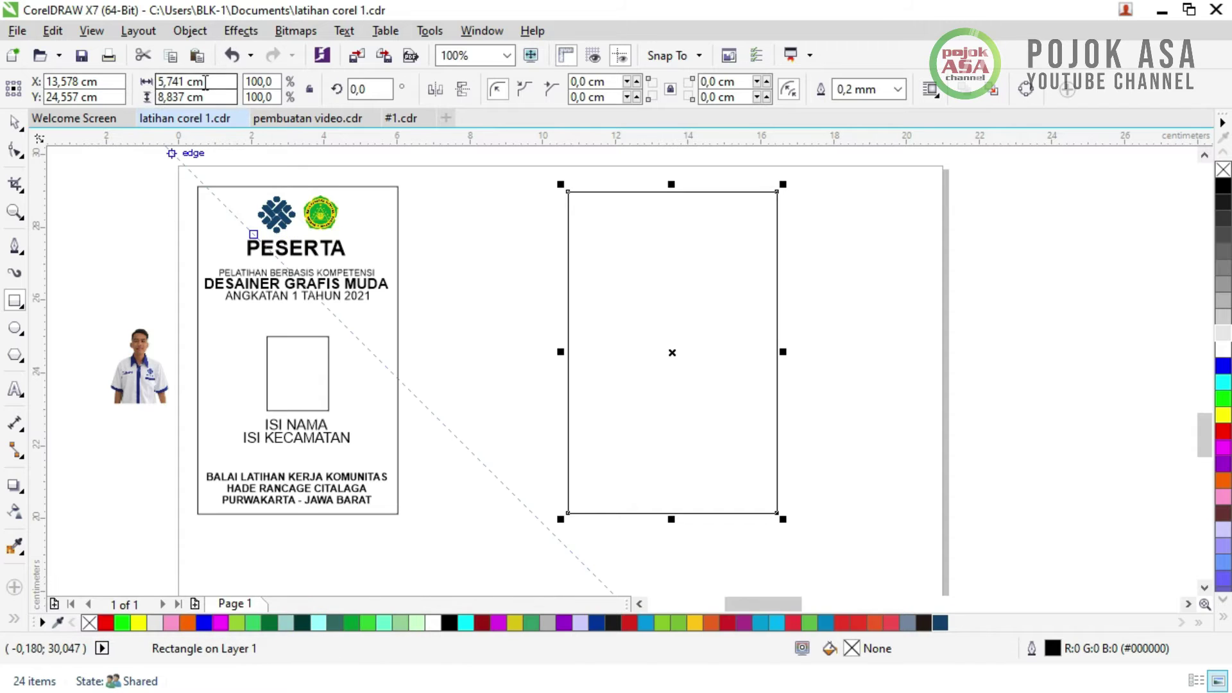
- Set the new rectangle's size to 5,5 cm wide and 9 cm high, and deselect it
left_click_drag(184, 81, 161, 82)
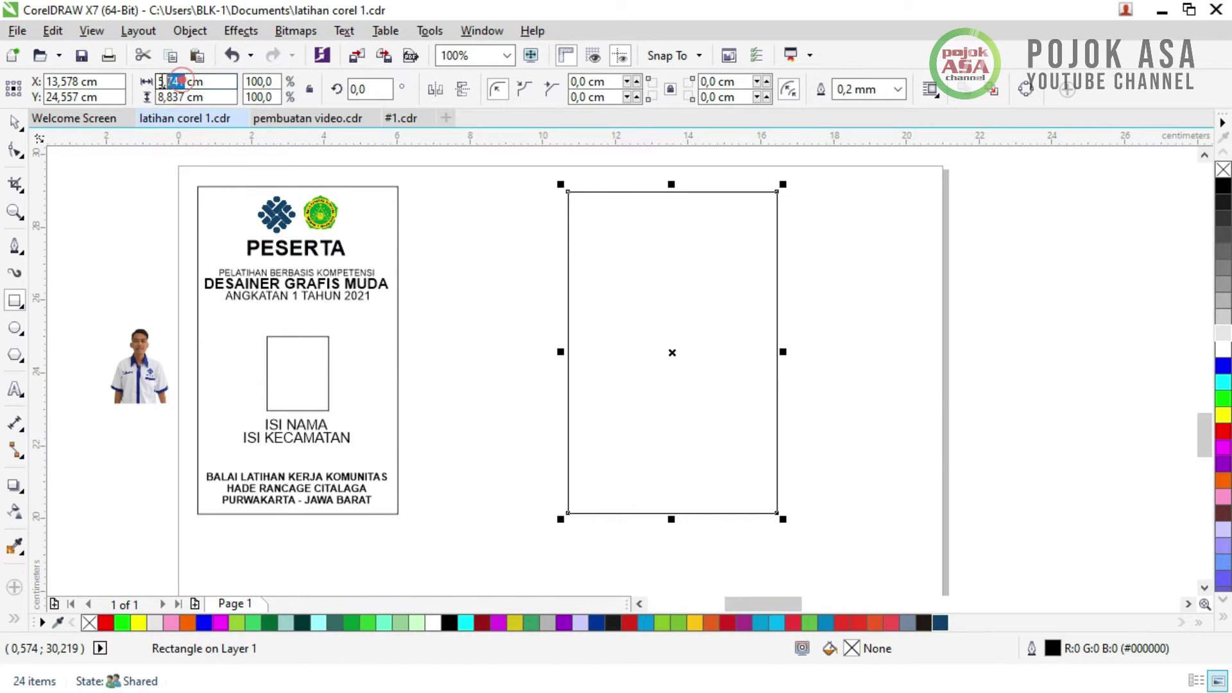
key("BackSpace")
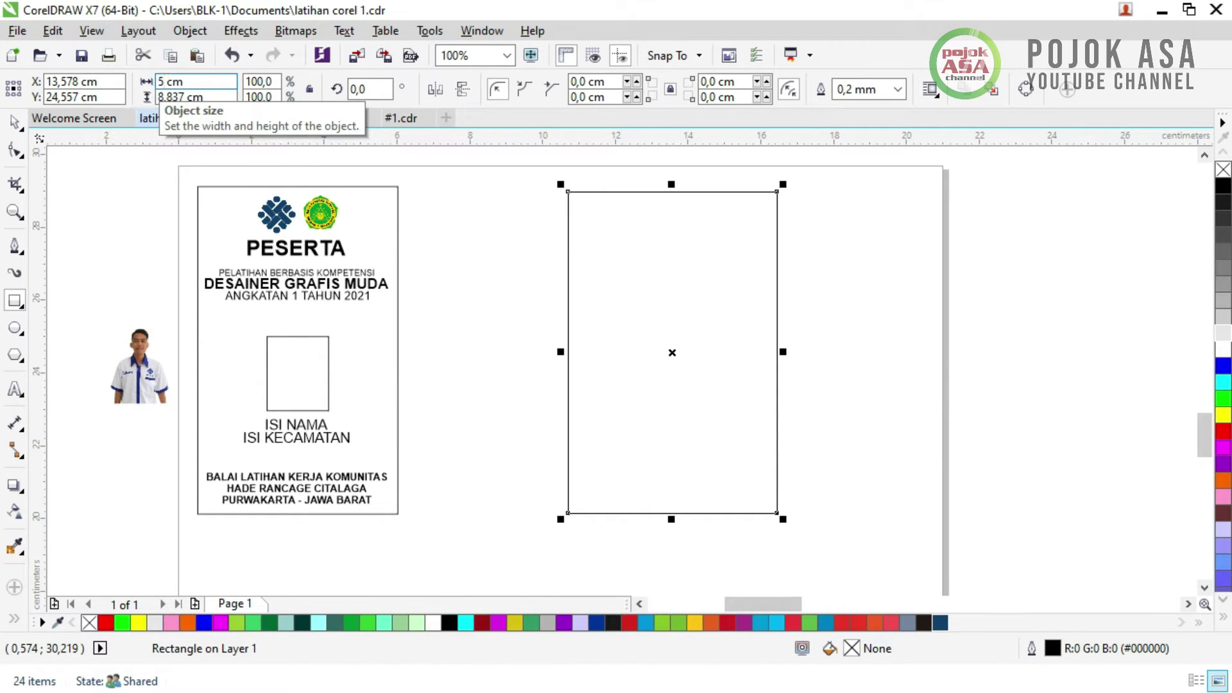
type(",5")
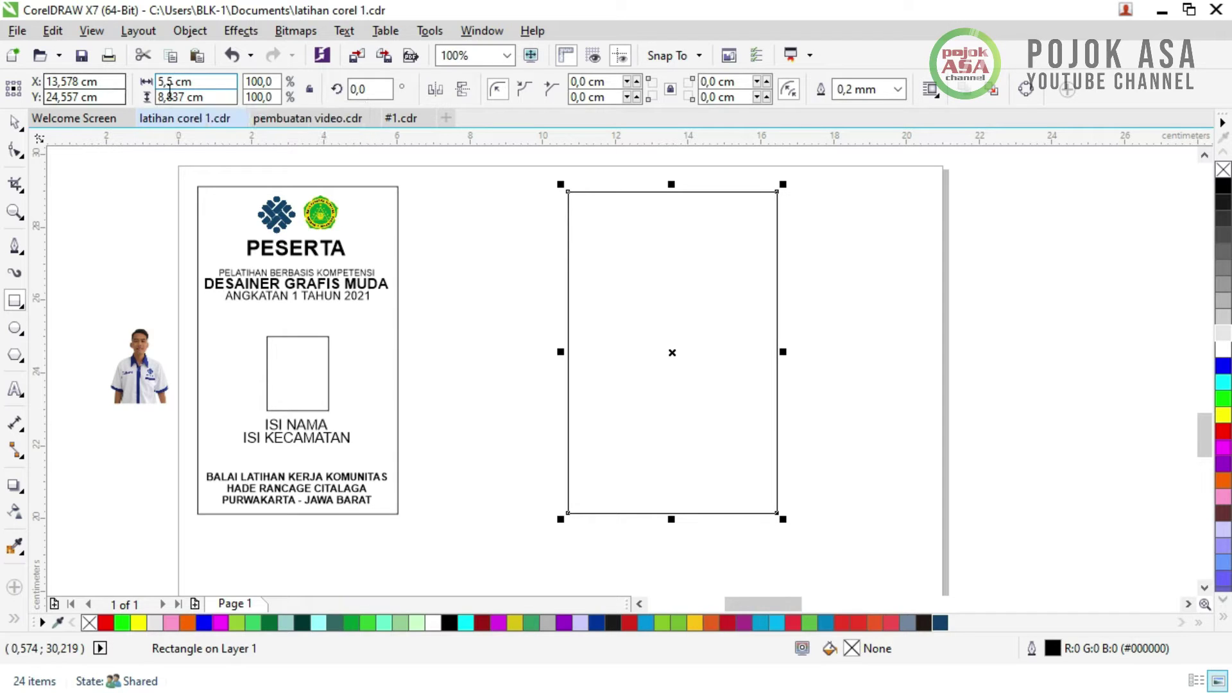
key("Tab")
type("9")
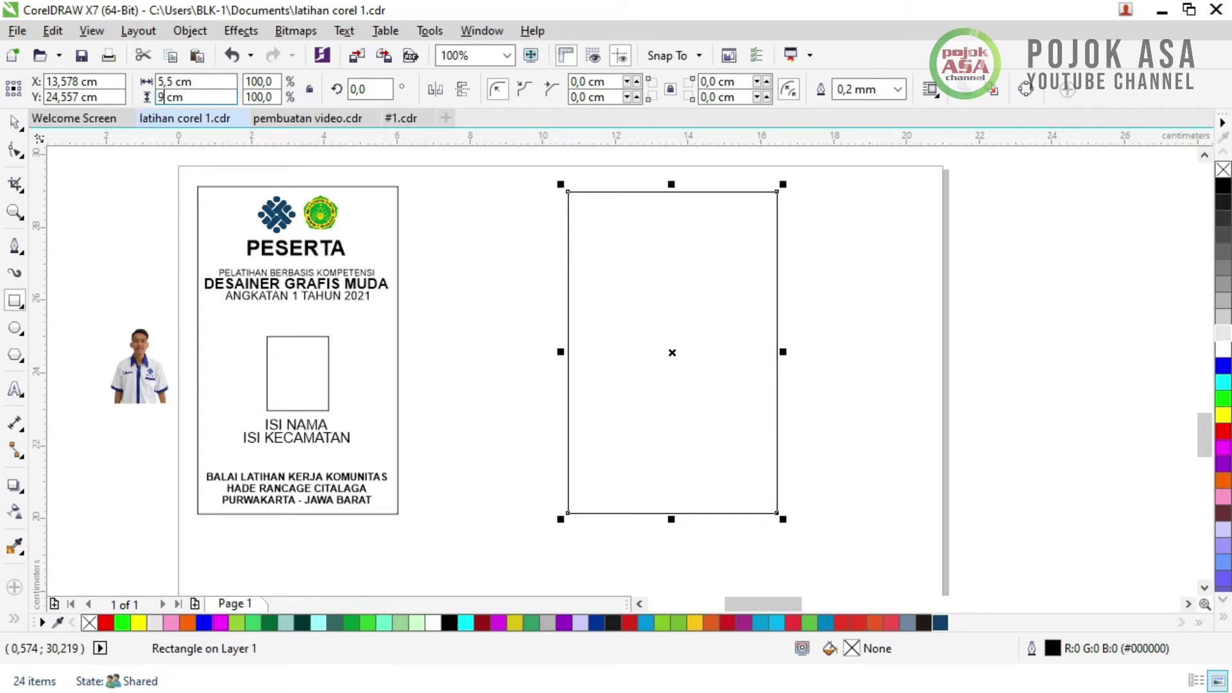
key("Return")
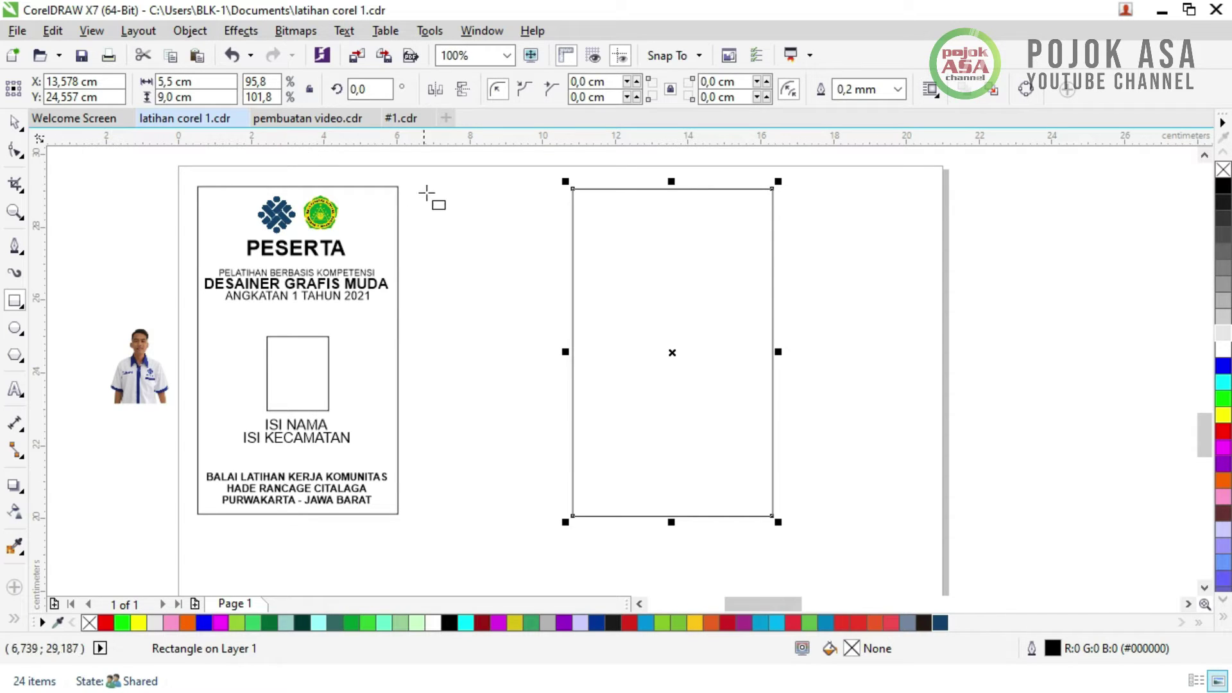
left_click(14, 122)
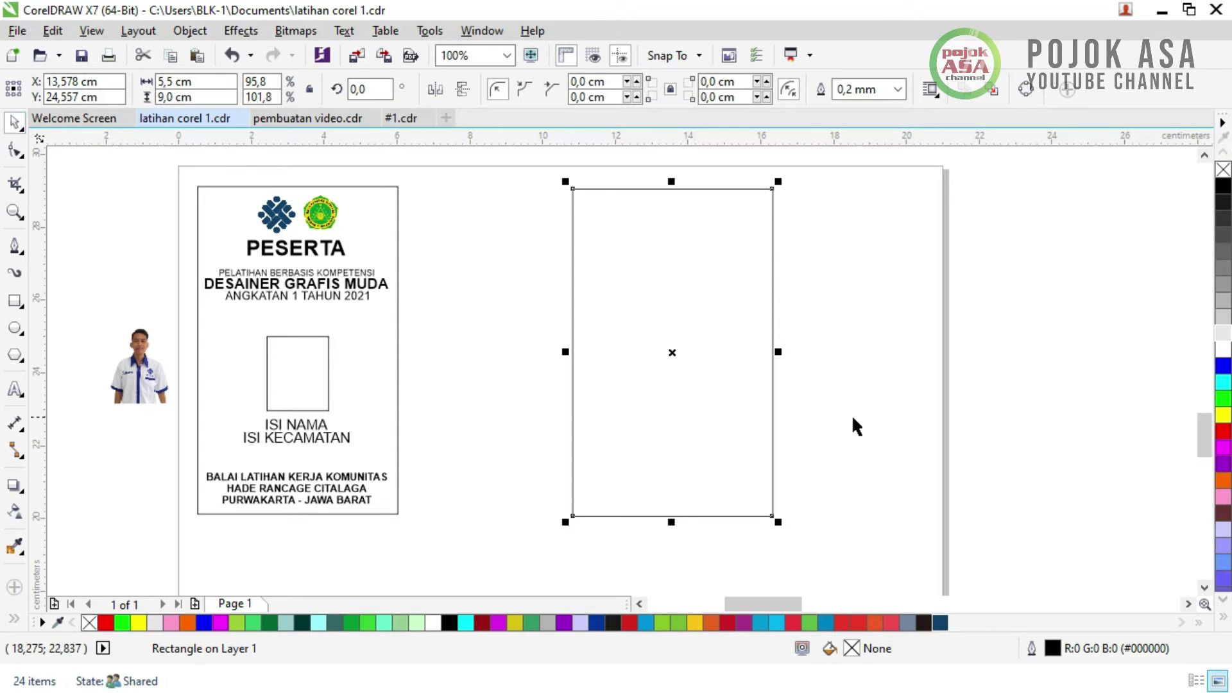
left_click(893, 345)
left_click(884, 333)
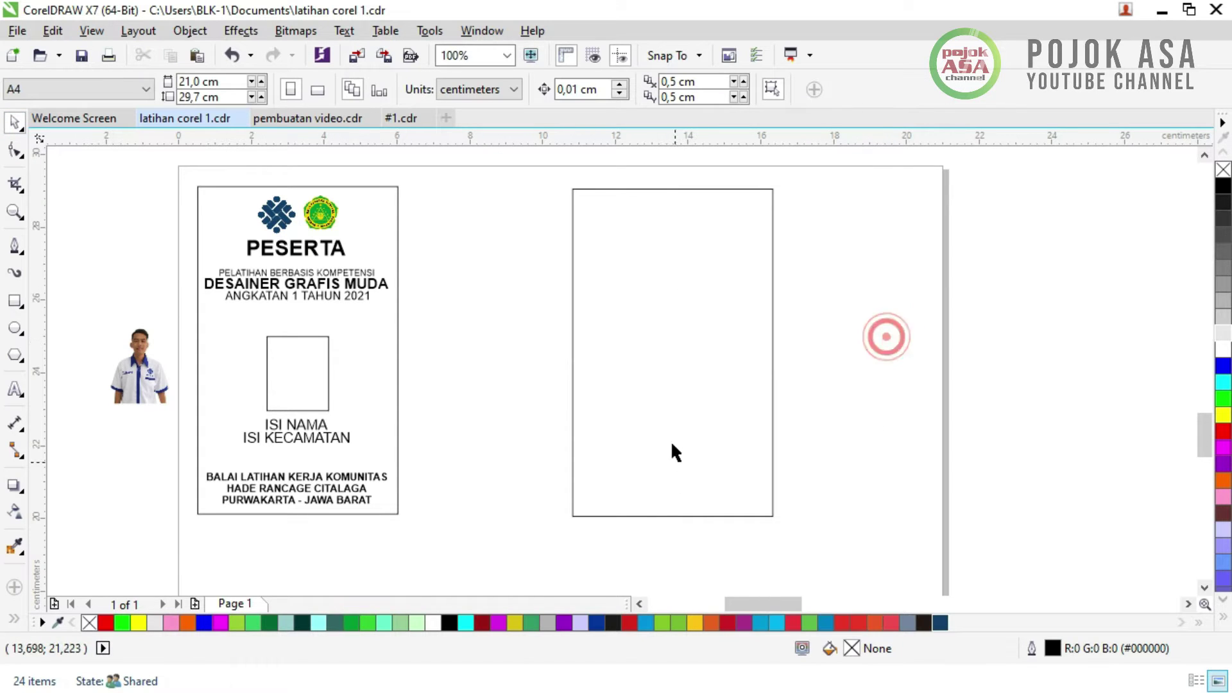
left_click(623, 302)
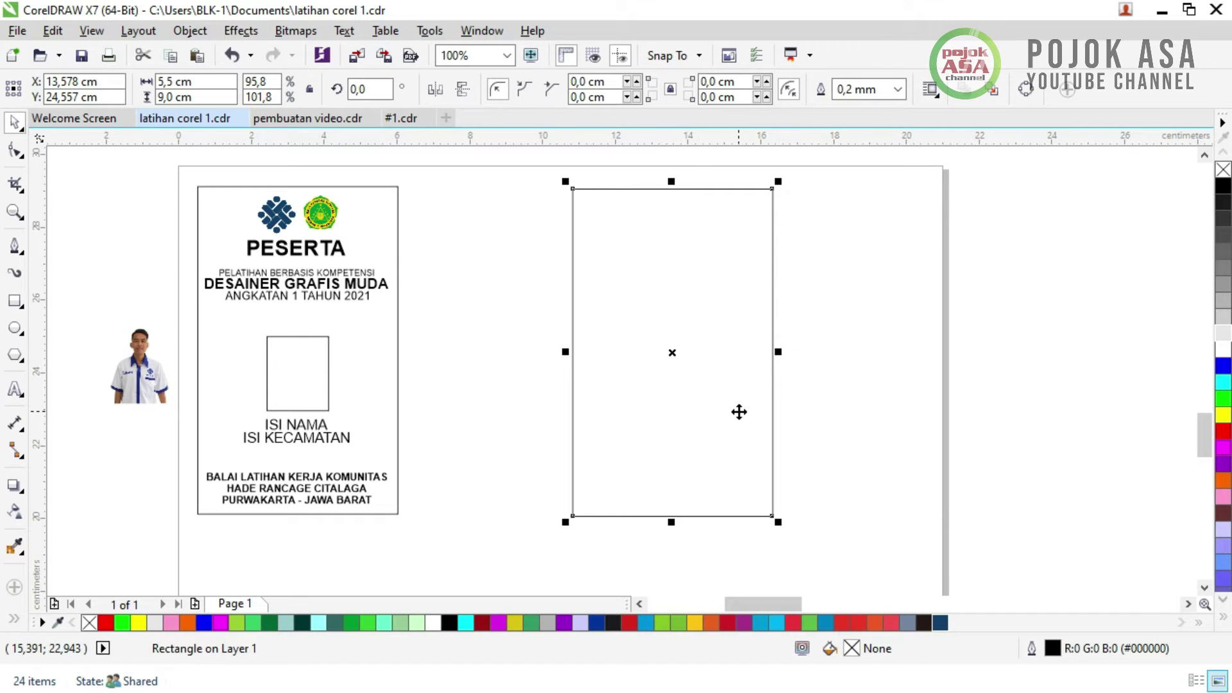
left_click(842, 372)
left_click(682, 356)
left_click(880, 421)
left_click(706, 239)
left_click(825, 352)
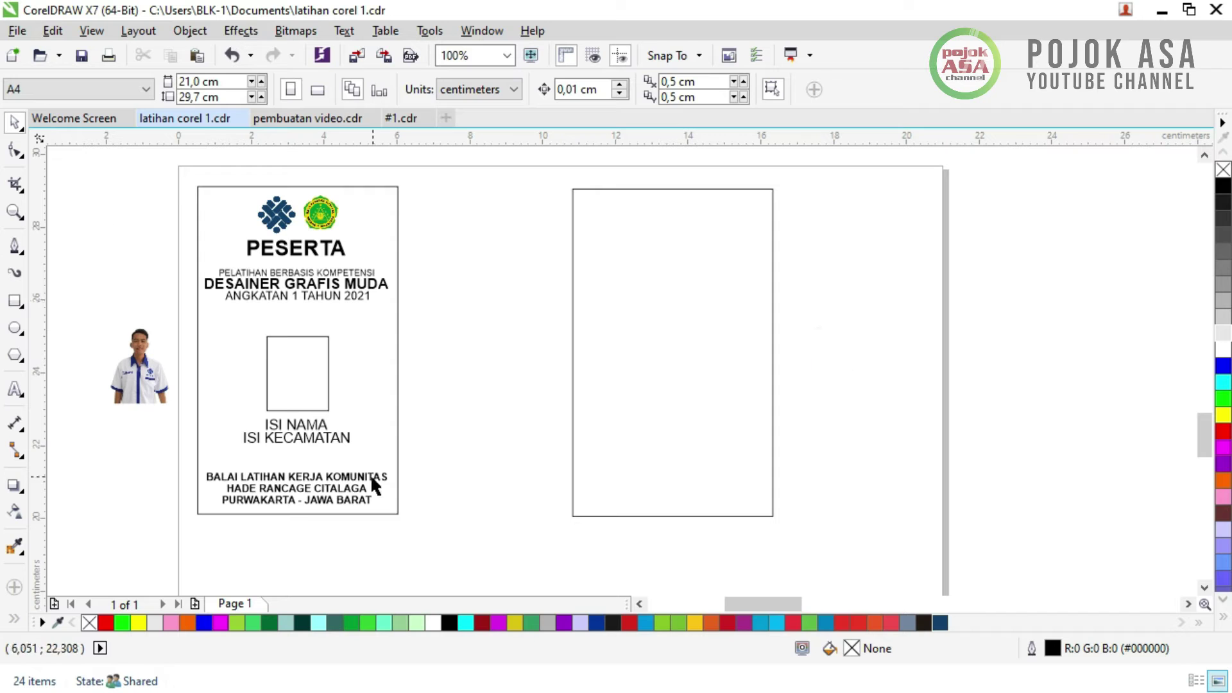
left_click(308, 299)
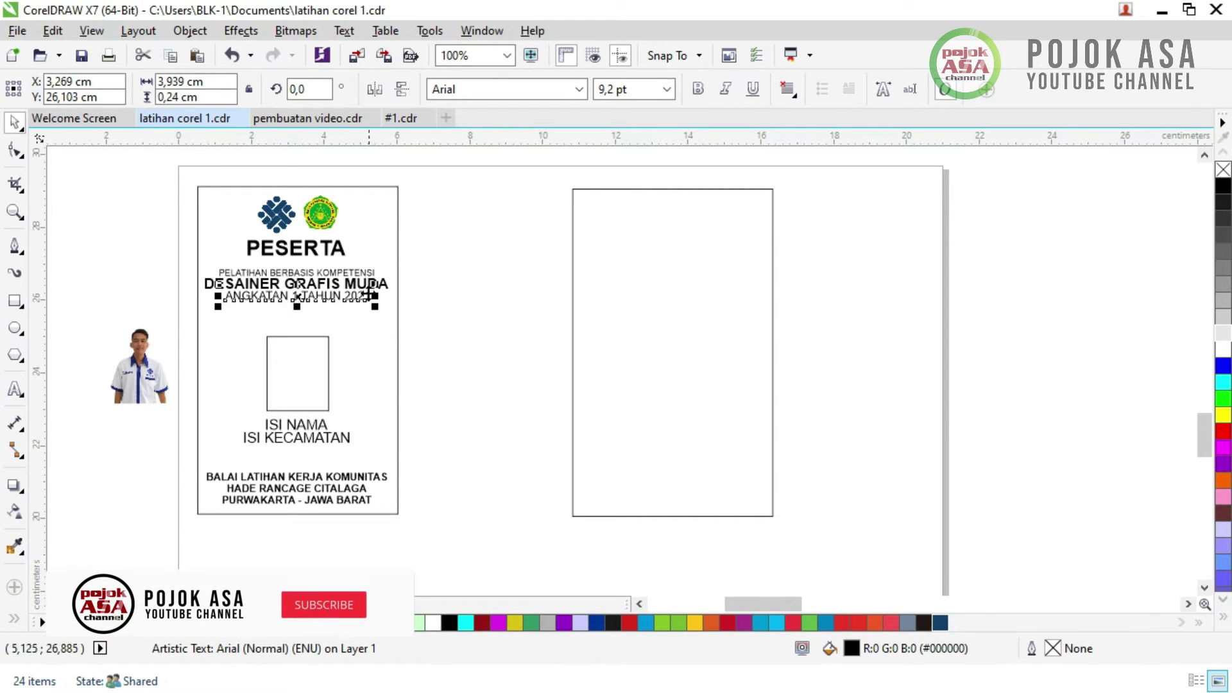
left_click(333, 288)
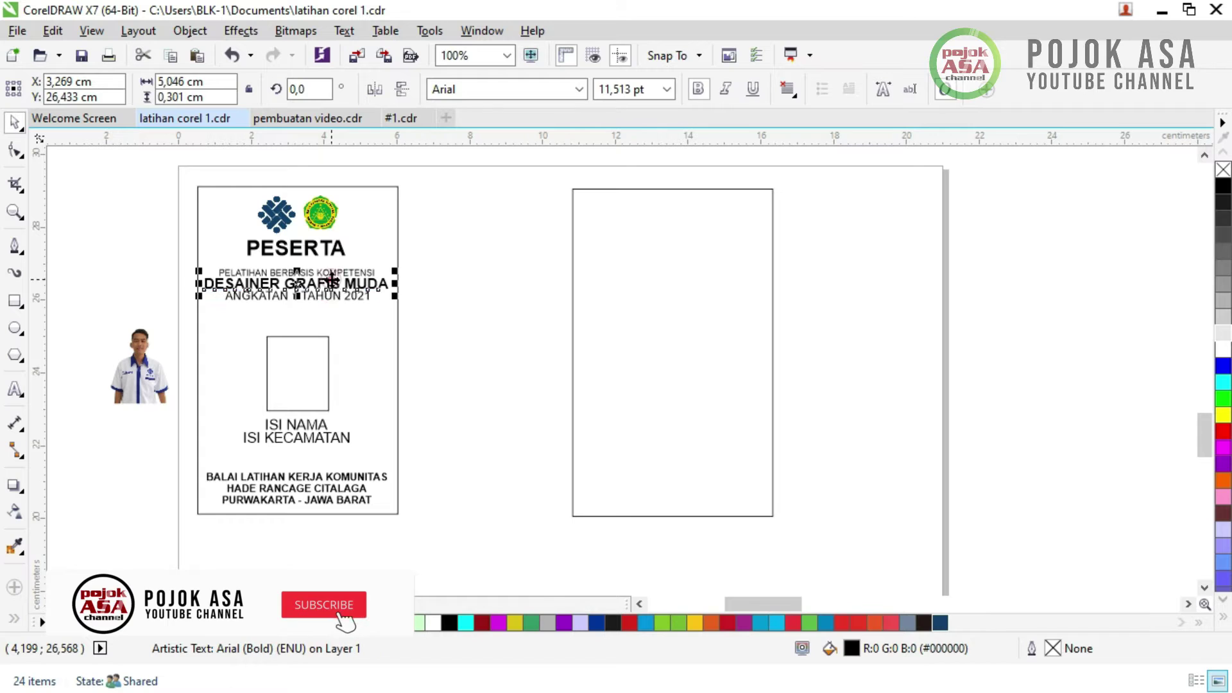
left_click(447, 301)
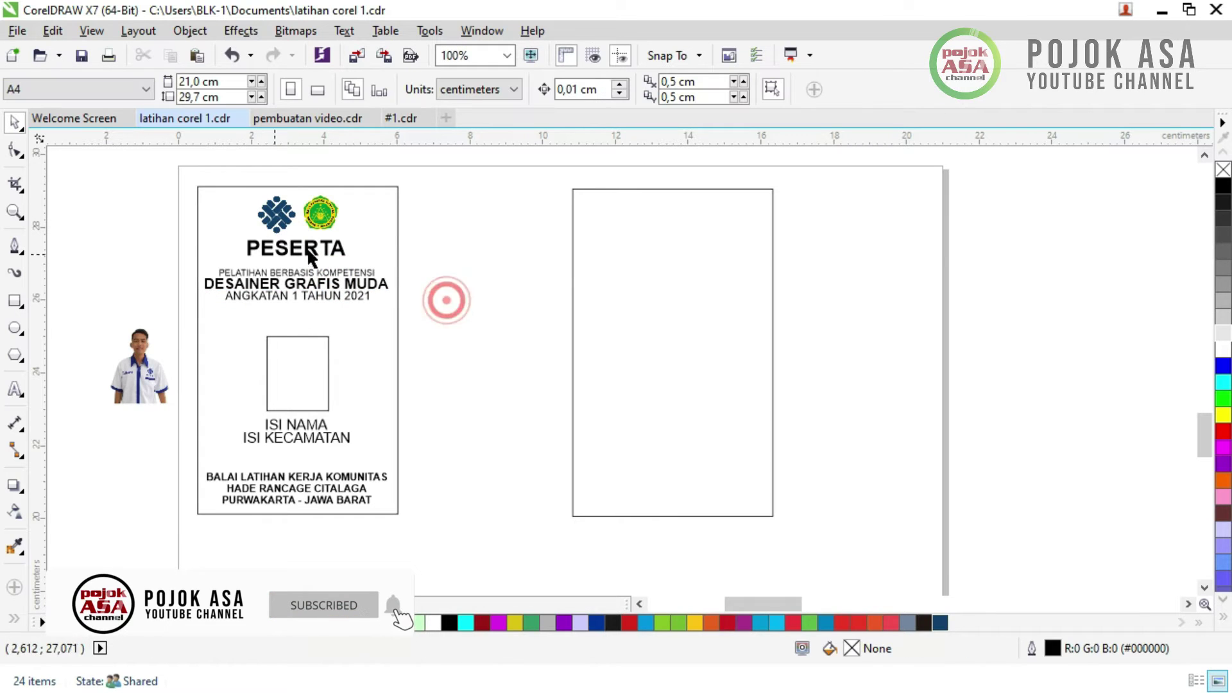
left_click(815, 372)
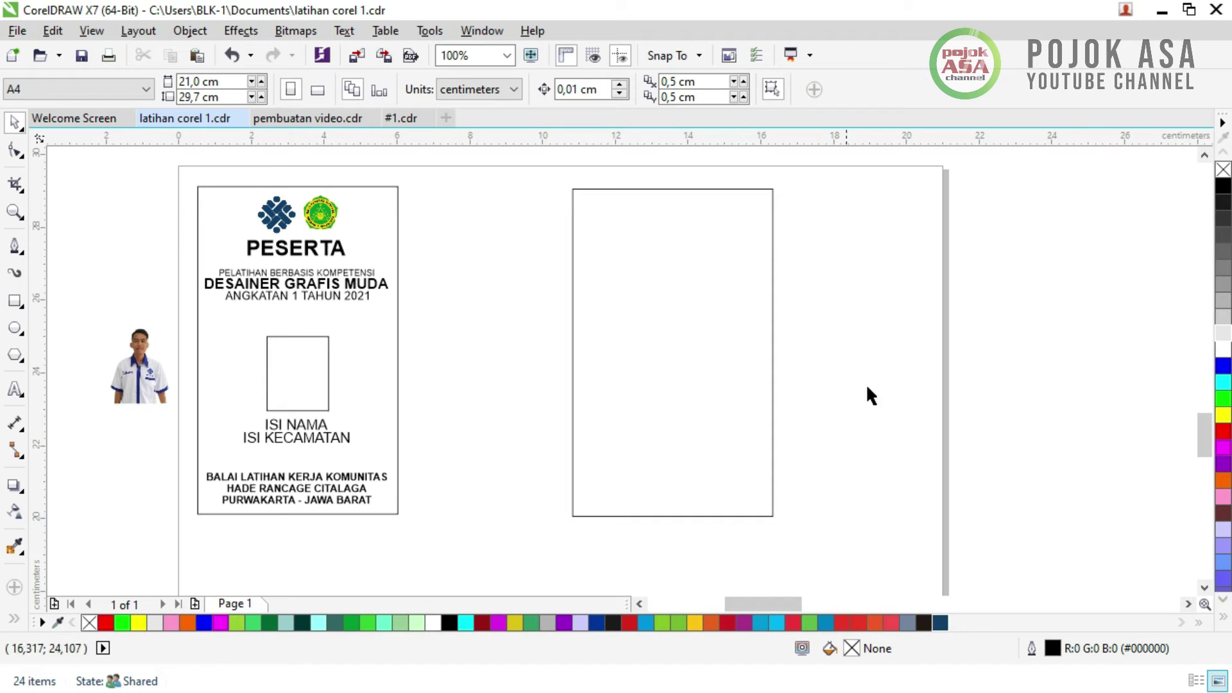
left_click(674, 316)
left_click(833, 336)
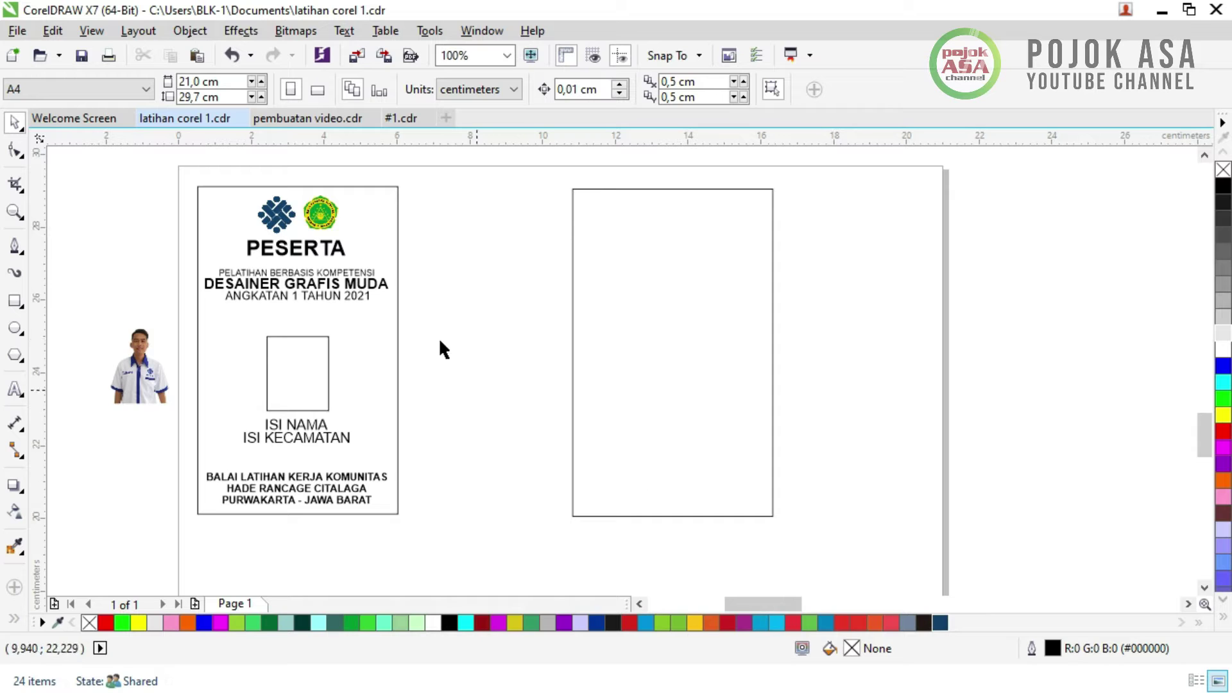
left_click(694, 274)
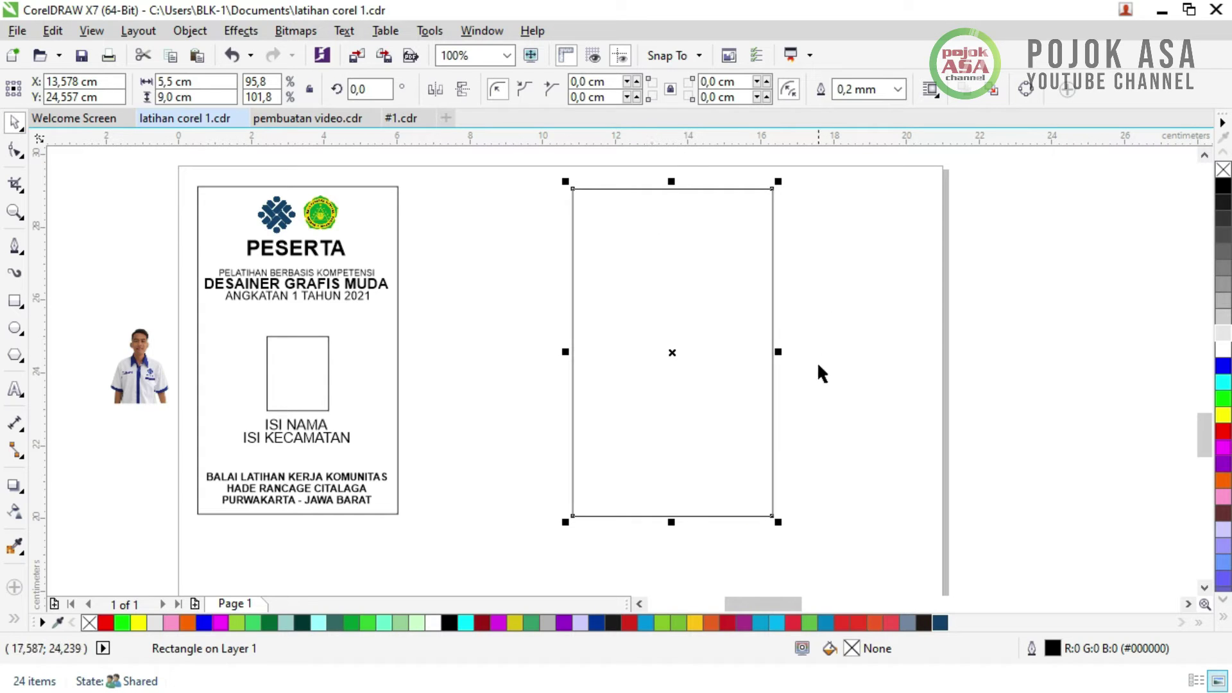
left_click(845, 361)
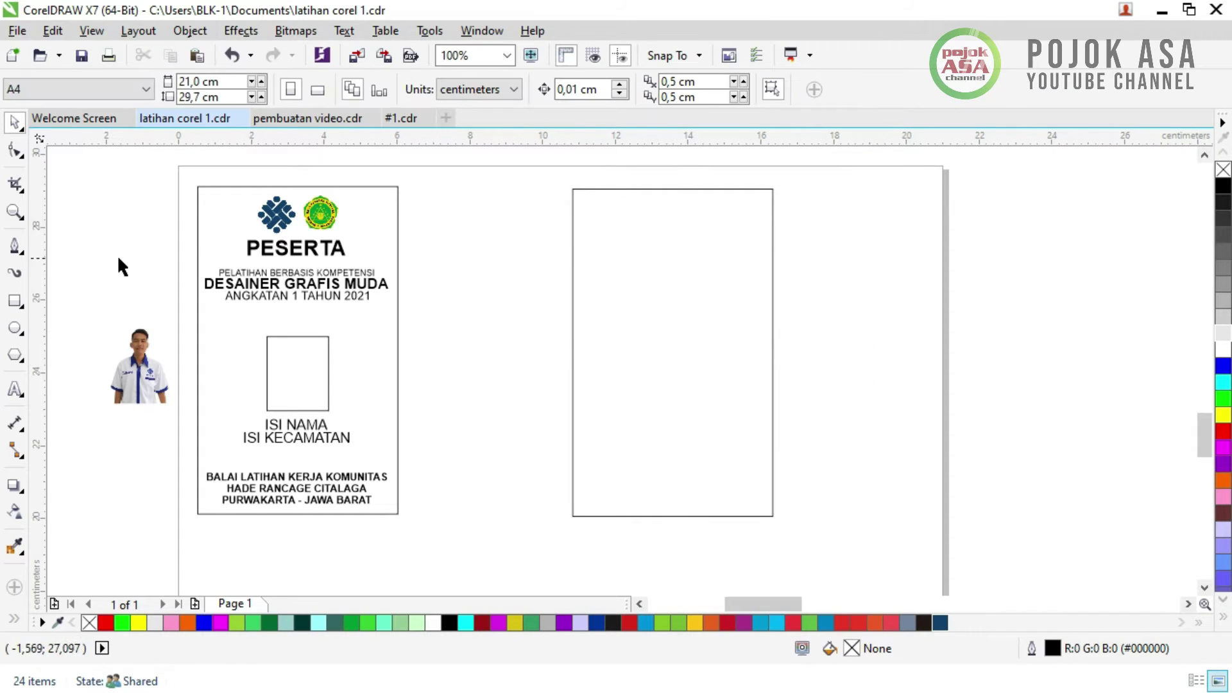
- Draw a wide ellipse across the blank rectangle, extending past both sides, and stretch it upward to about 10,5 by 7,4 cm
left_click(16, 329)
mouse_move(480, 255)
left_mouse_down()
mouse_move(619, 321)
mouse_move(853, 504)
mouse_move(862, 492)
left_mouse_up()
left_click(14, 122)
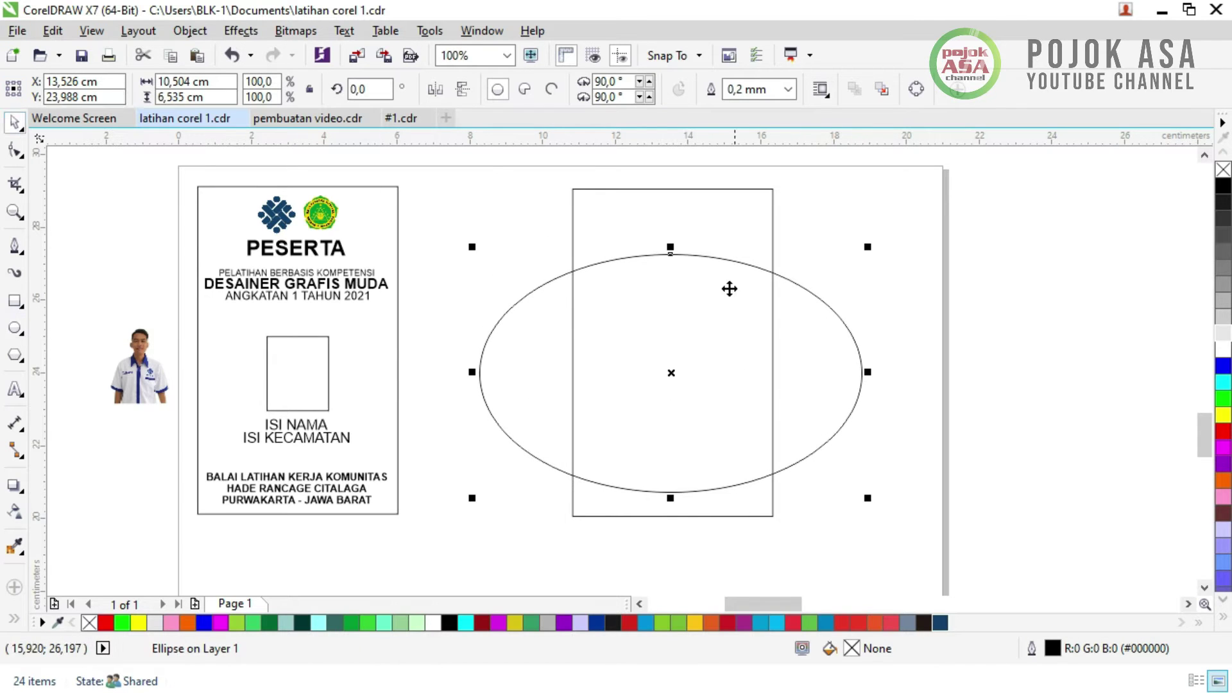
left_click_drag(669, 245, 668, 213)
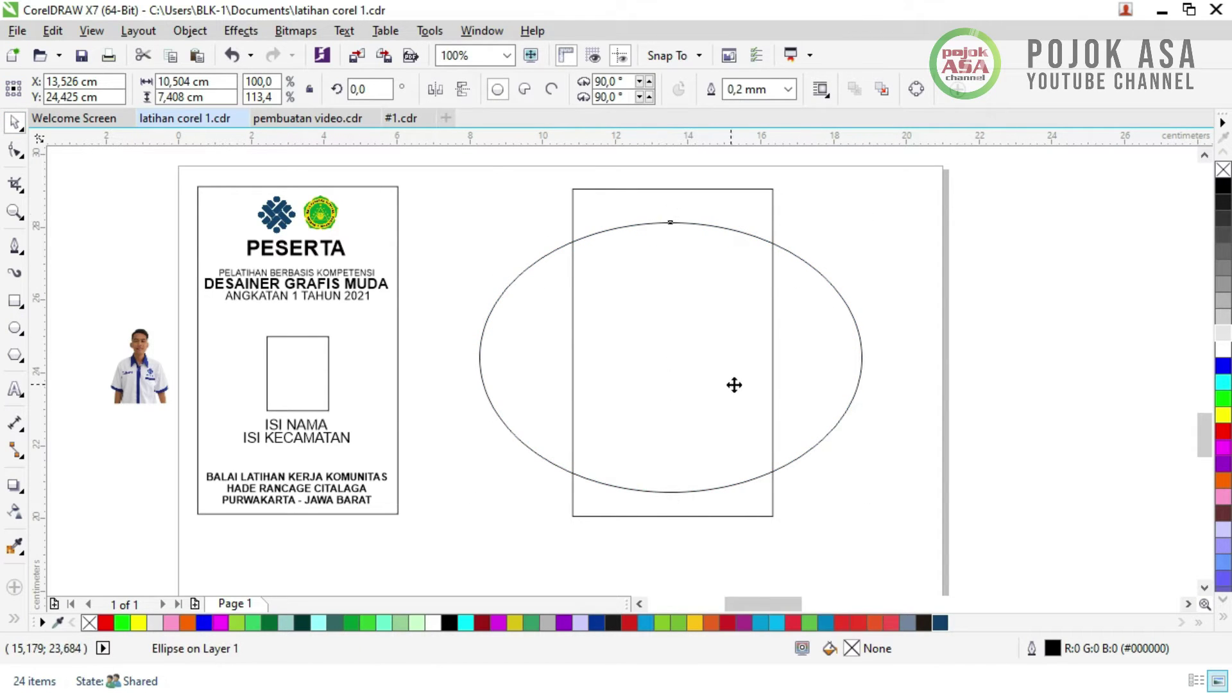
- Center the ellipse horizontally on the blank rectangle and deselect both shapes
left_click_drag(731, 384, 743, 374)
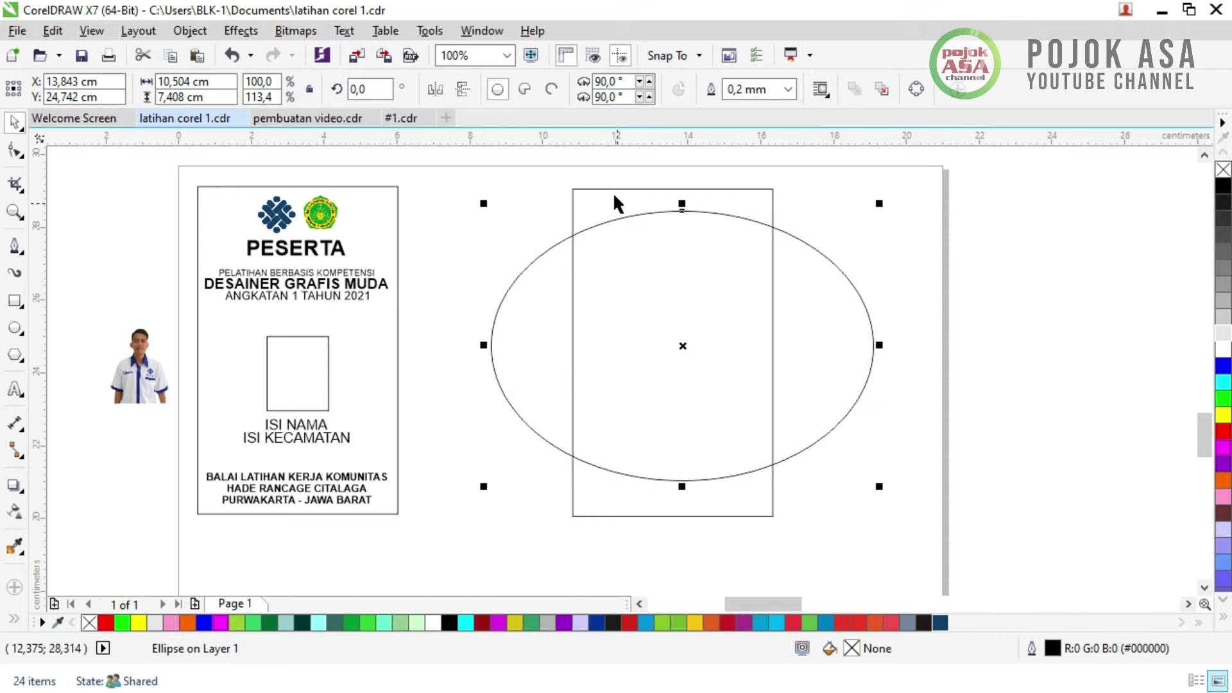
left_click(877, 268)
left_click(844, 284)
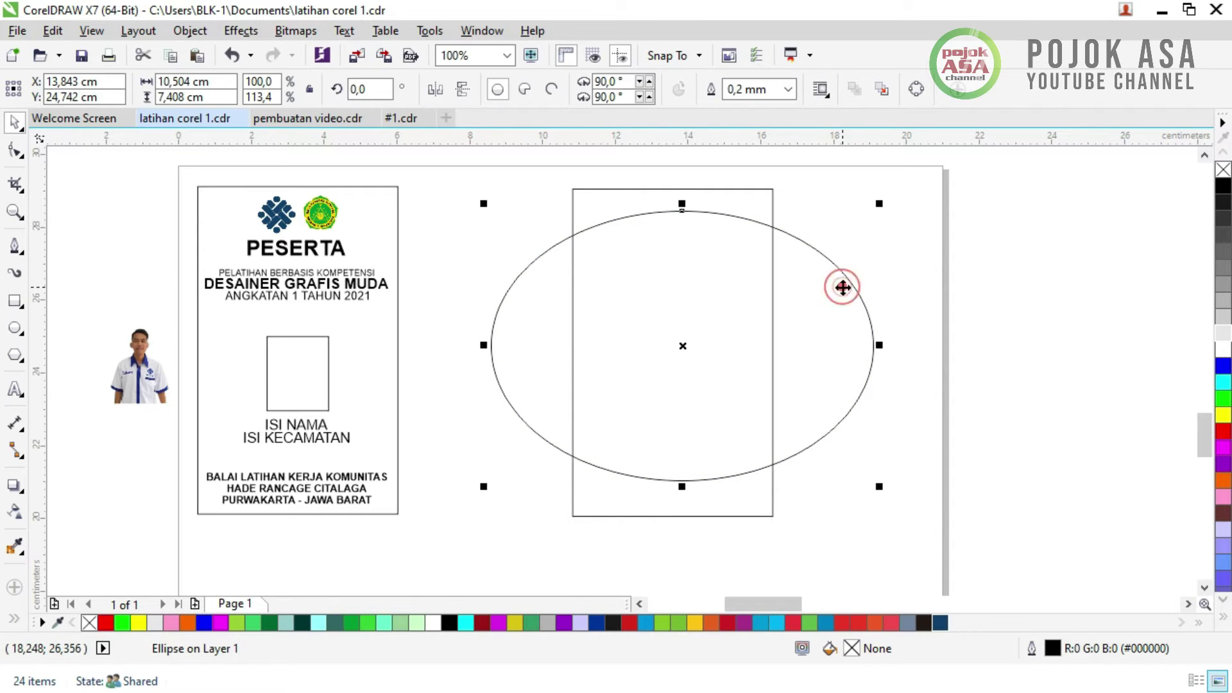
left_click(626, 190, "shift")
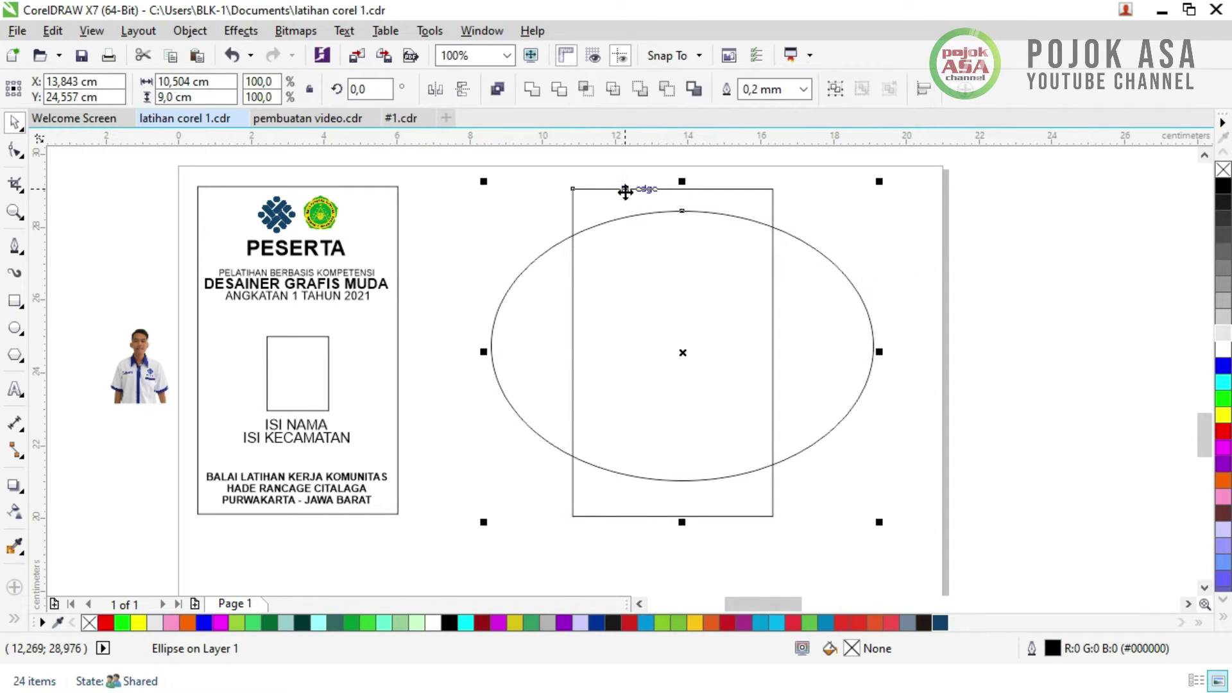
key("c")
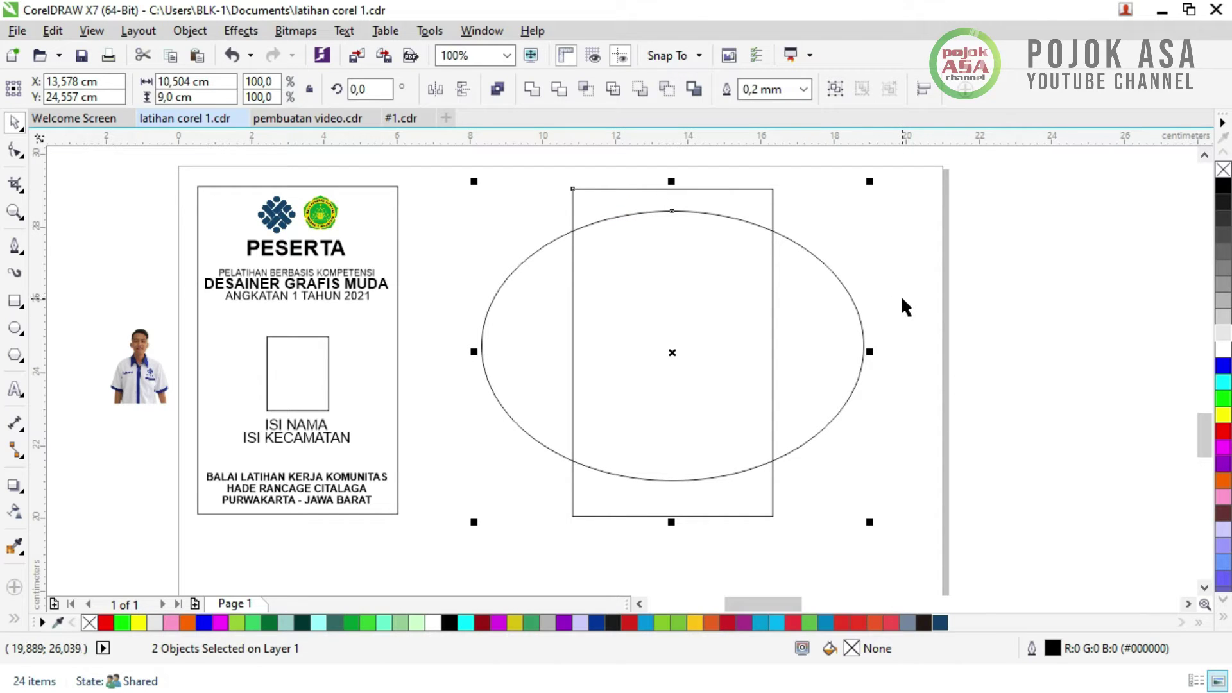
left_click(895, 260)
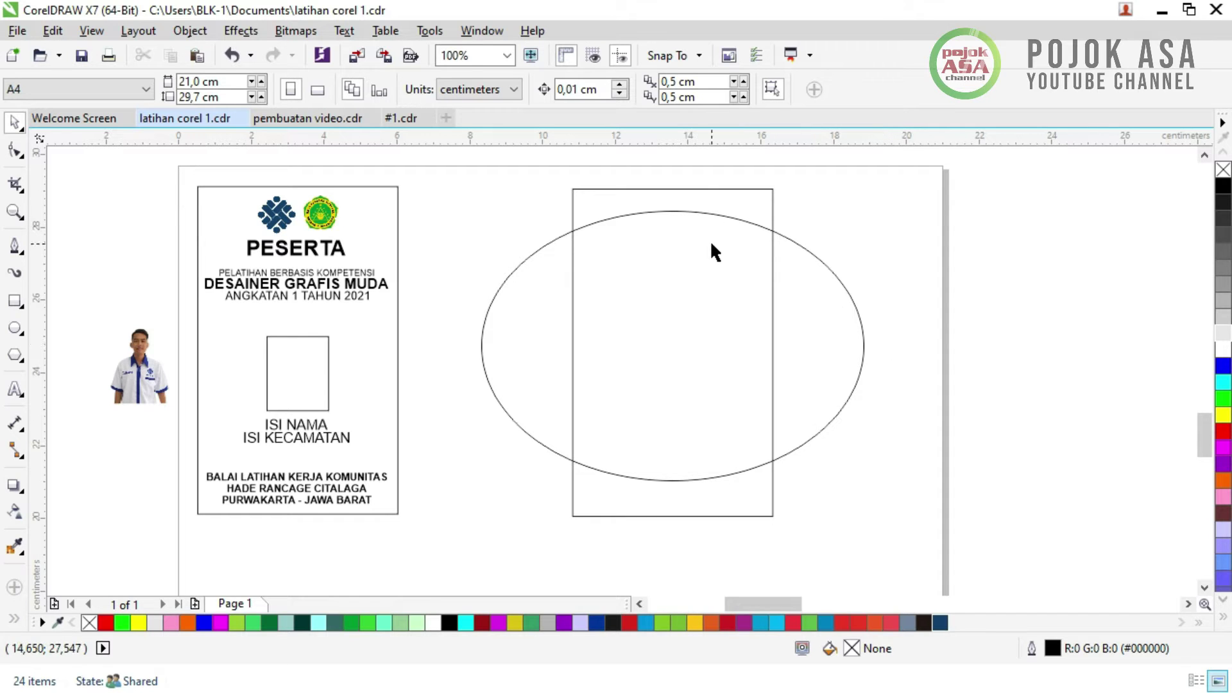
- Shorten the ellipse from its lower edge to a height of about 6,8 cm
left_click(673, 478)
left_click_drag(671, 487, 673, 465)
left_click(932, 335)
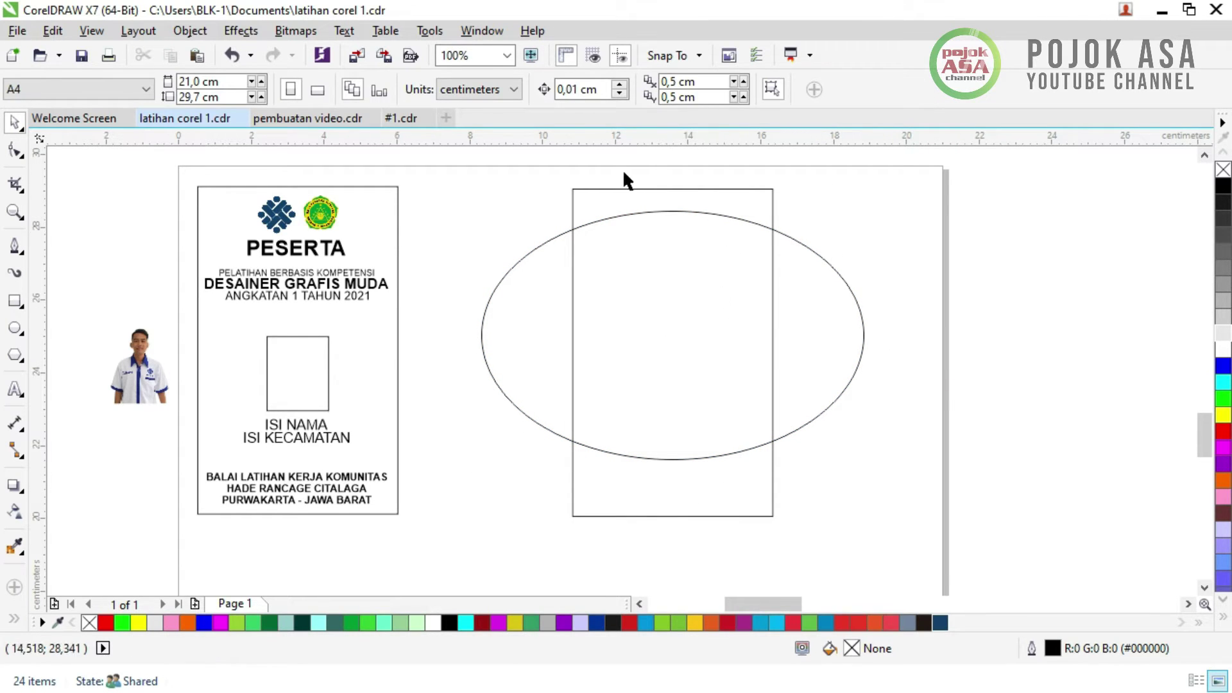
- Create an Intersect shape from the ellipse and the blank rectangle
left_click(629, 190)
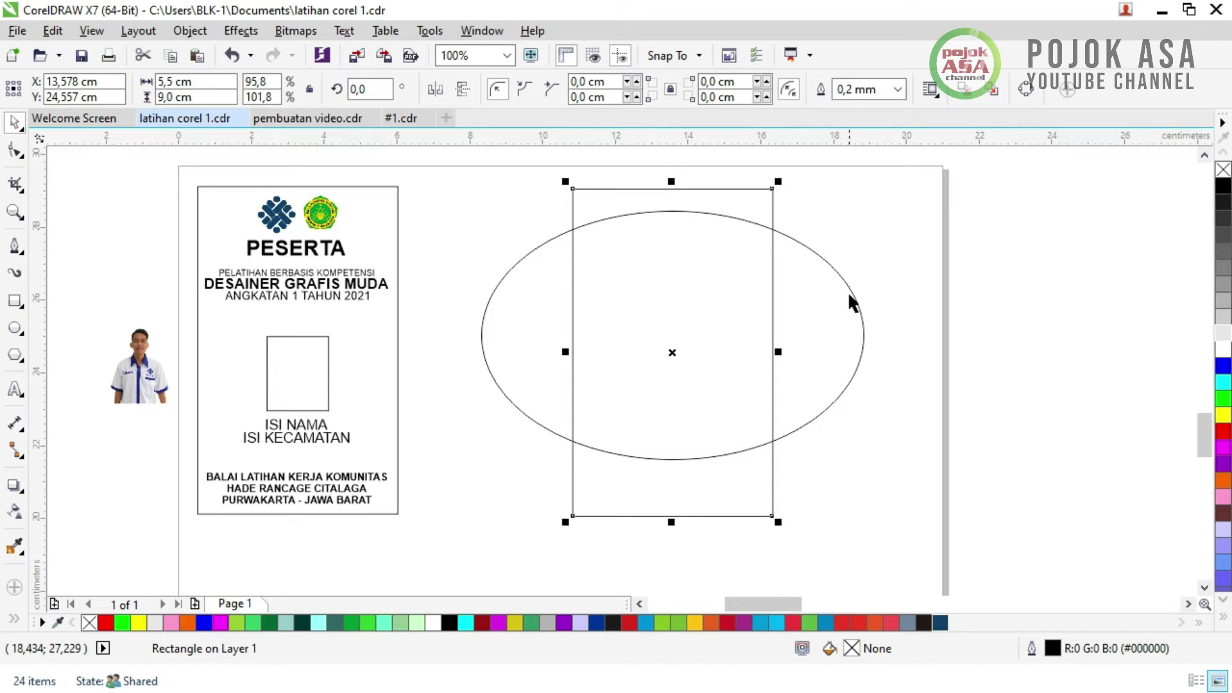
left_click(838, 305)
left_click(971, 382)
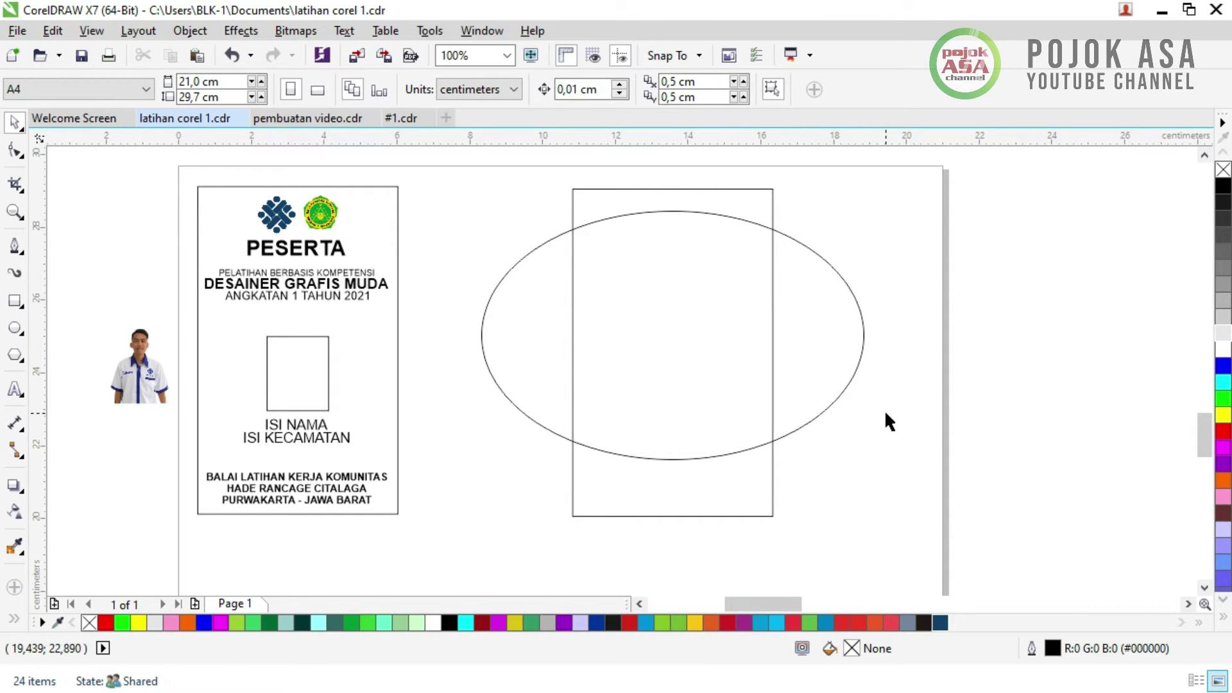
left_click(905, 393)
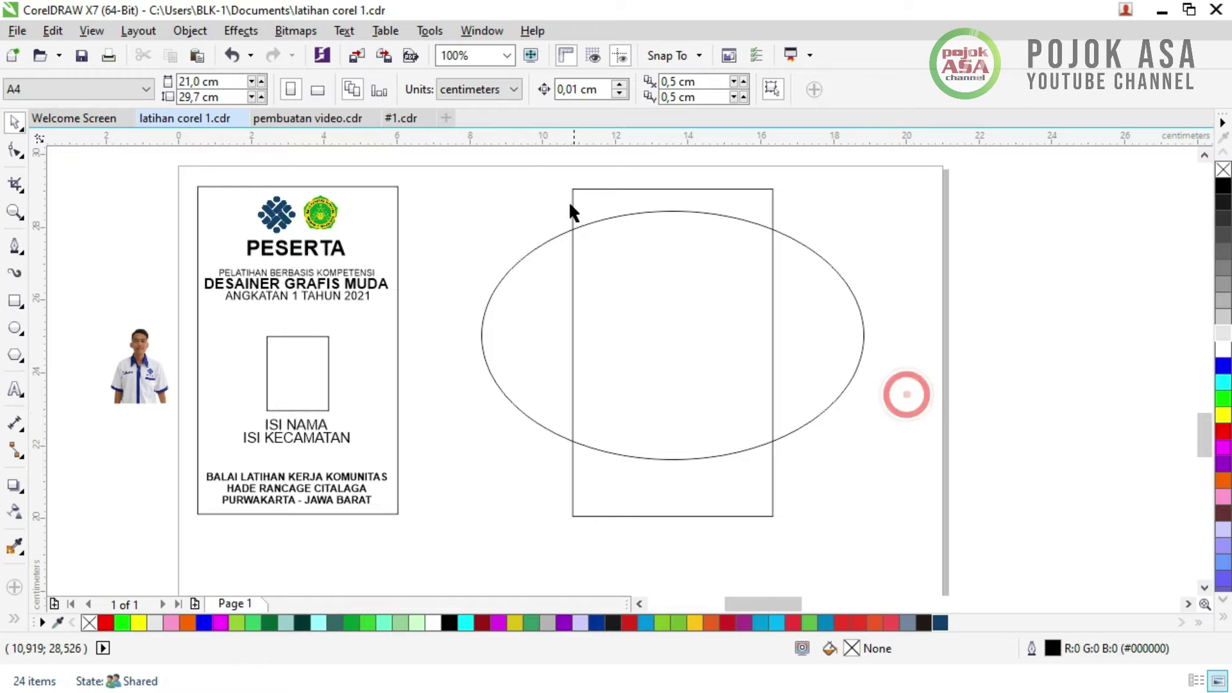
left_click_drag(457, 161, 1019, 598)
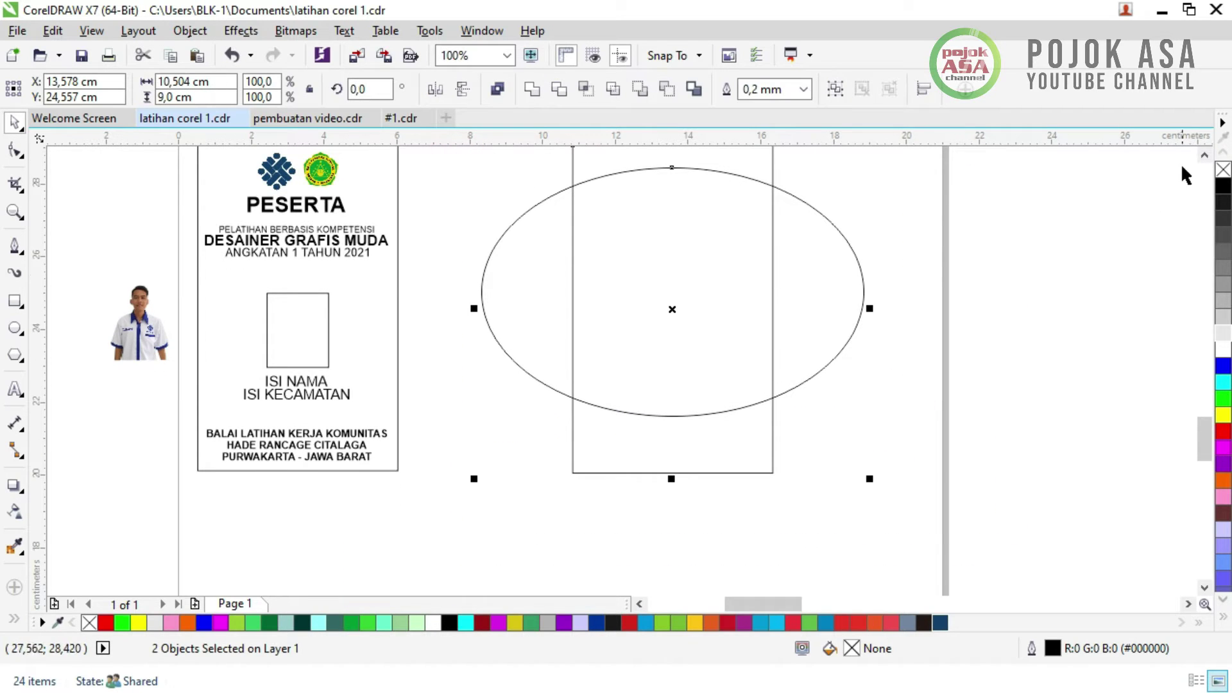
left_click(1205, 155)
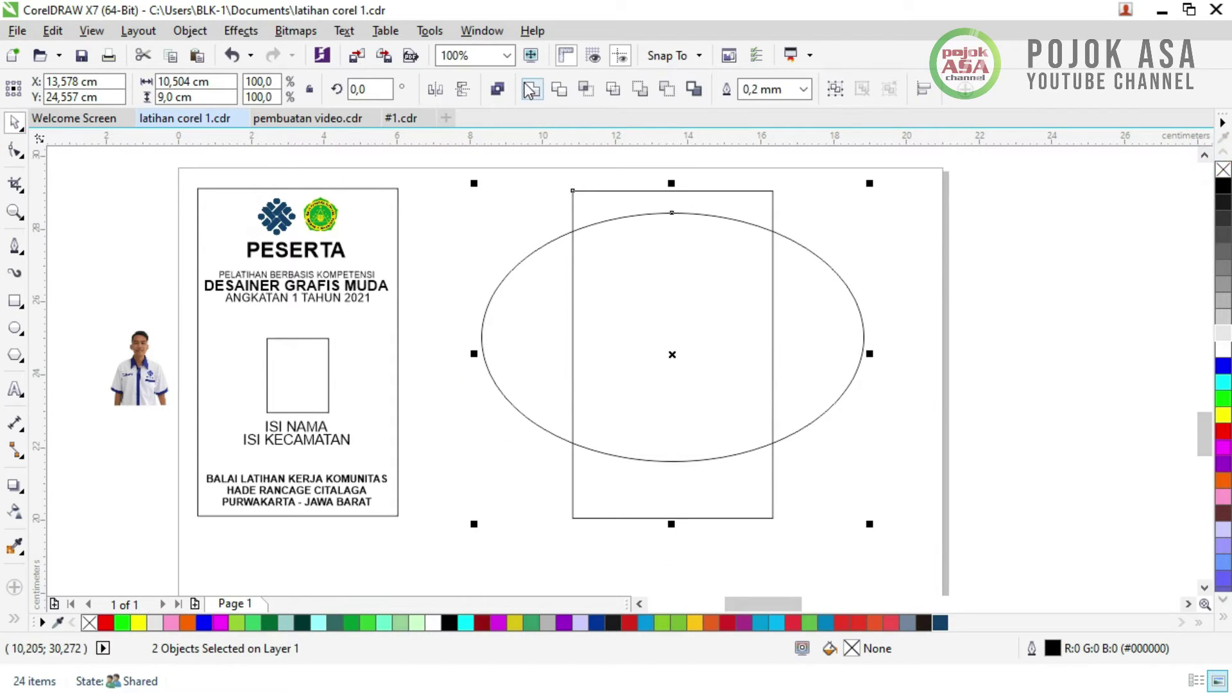
left_click(584, 90)
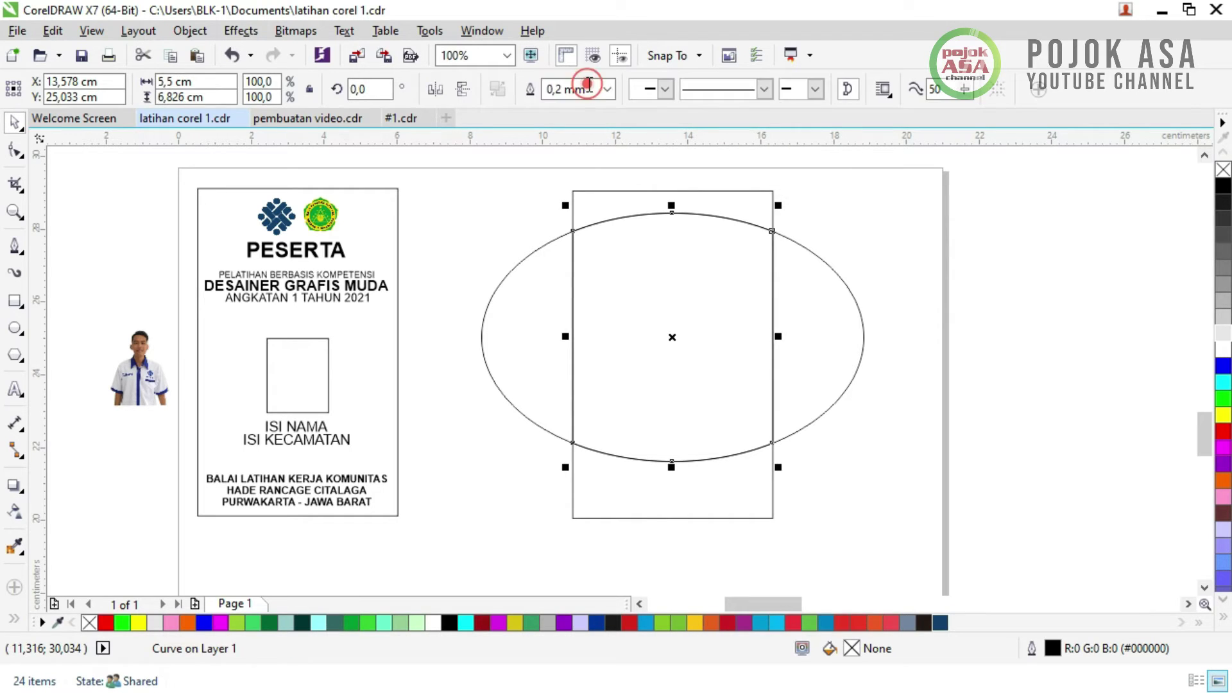
- Delete the original wide ellipse, keeping the intersected curve inside the rectangle
left_click(965, 395)
left_click(828, 364)
key("Delete")
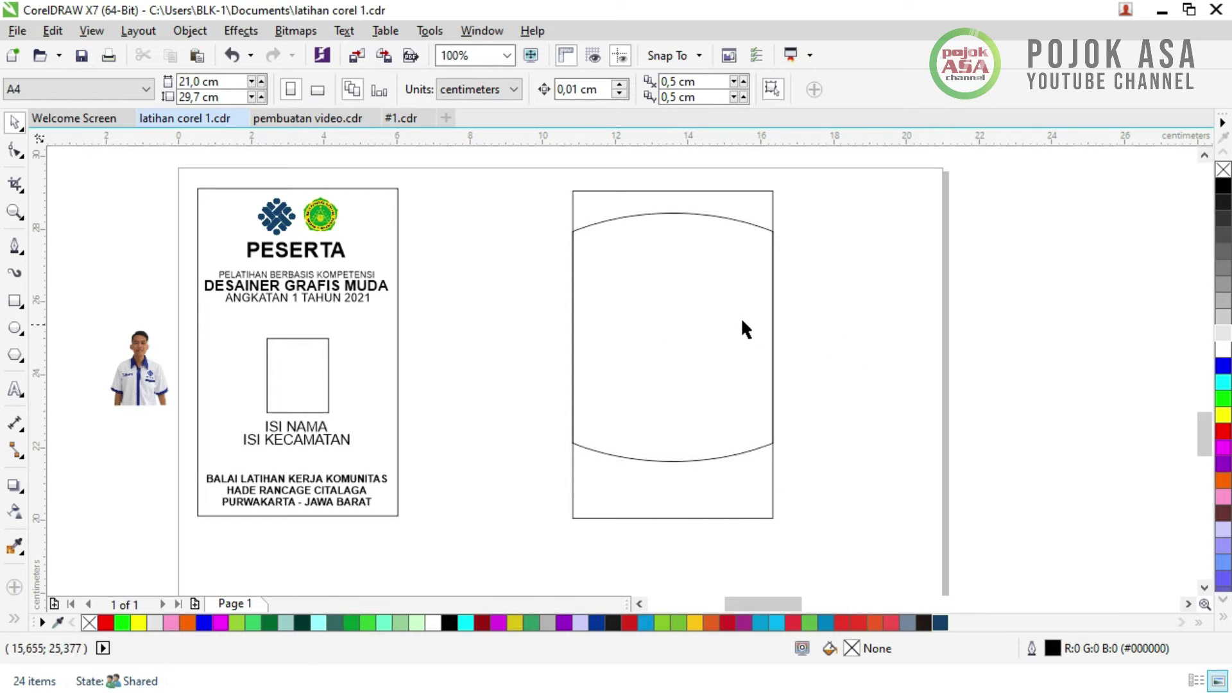
left_click(655, 204)
left_click(910, 357)
left_click_drag(652, 283, 804, 287)
key("ctrl+z")
left_click(883, 320)
left_click(738, 201)
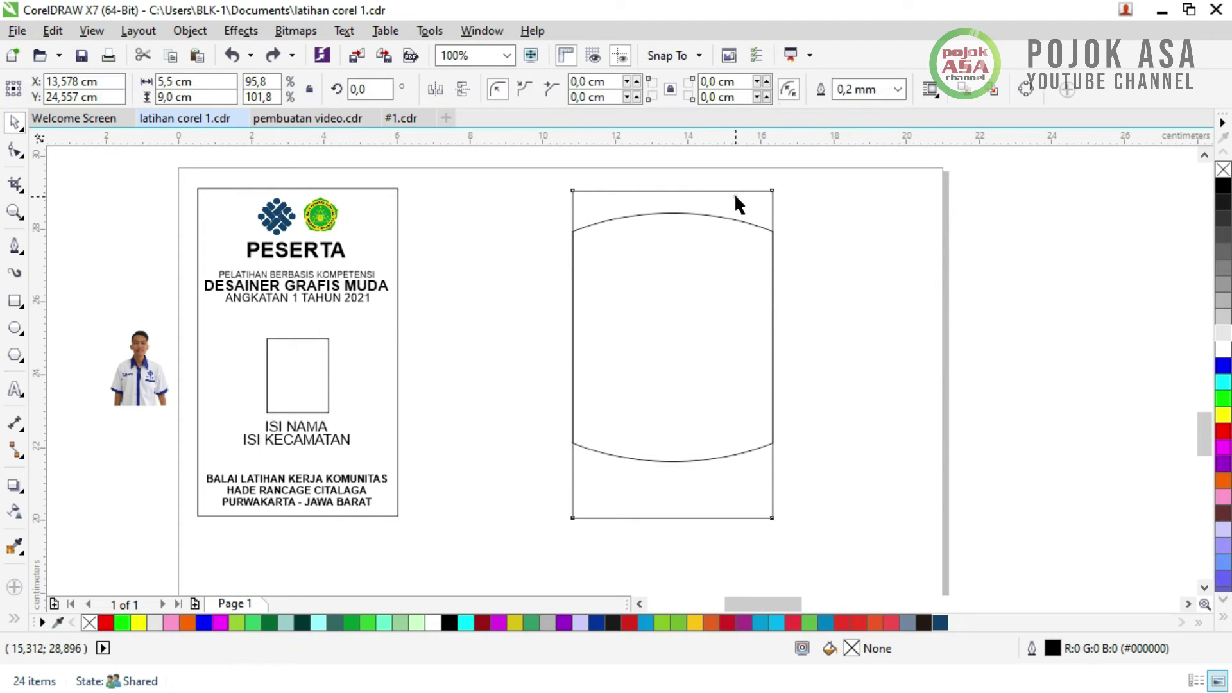
left_click(910, 277)
left_click(754, 201)
left_click(909, 390)
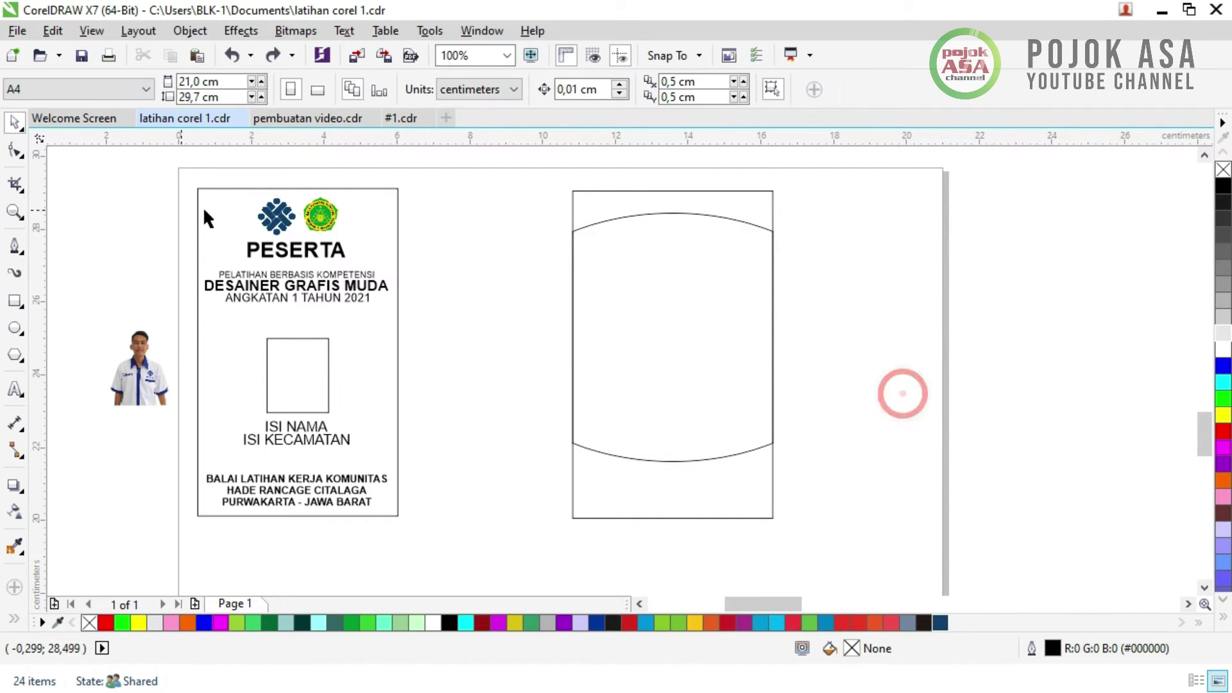
- Move the blue woven logo out past the finished card's edge and enlarge its frame to about 3,3 by 3,1 cm
left_click(276, 215)
left_click_drag(298, 236, 418, 224)
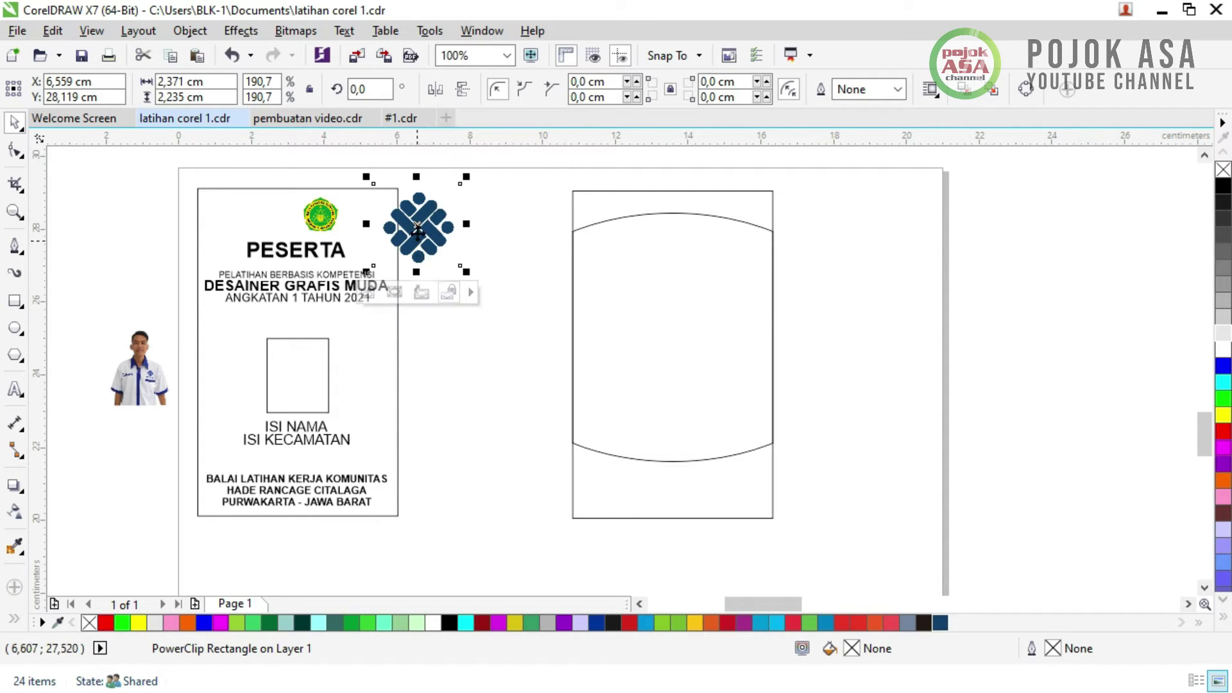
left_click(490, 151)
left_click(418, 226)
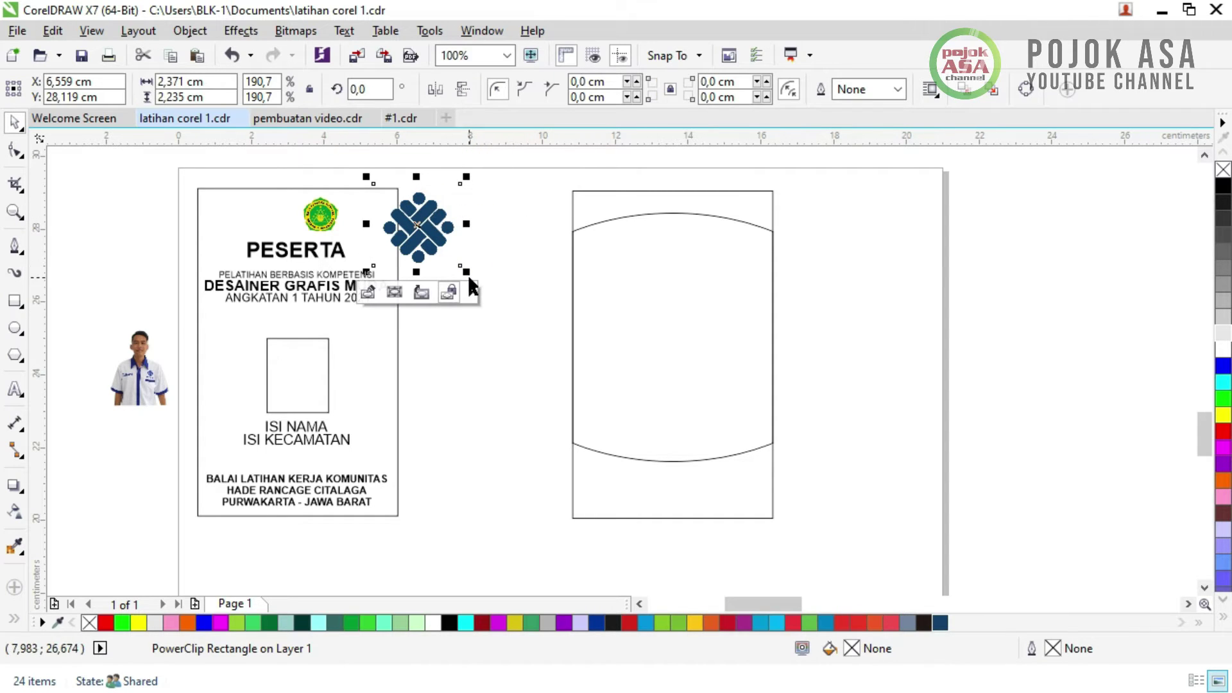
left_click_drag(467, 272, 498, 311)
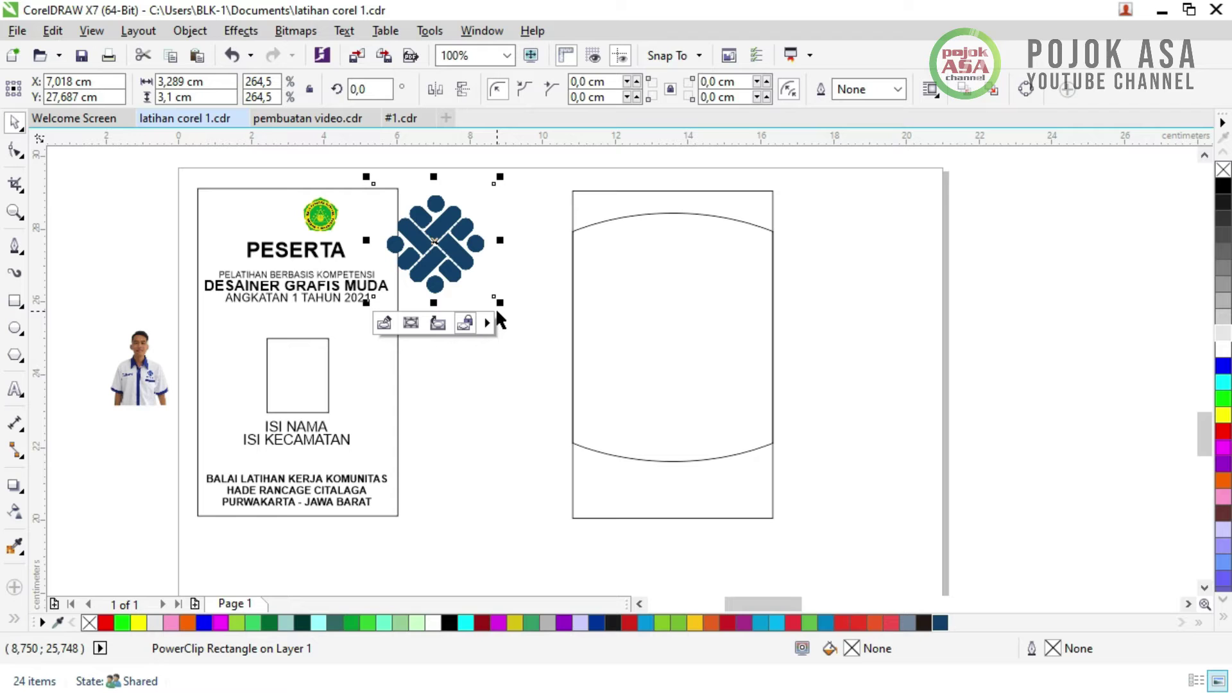
left_click(954, 360)
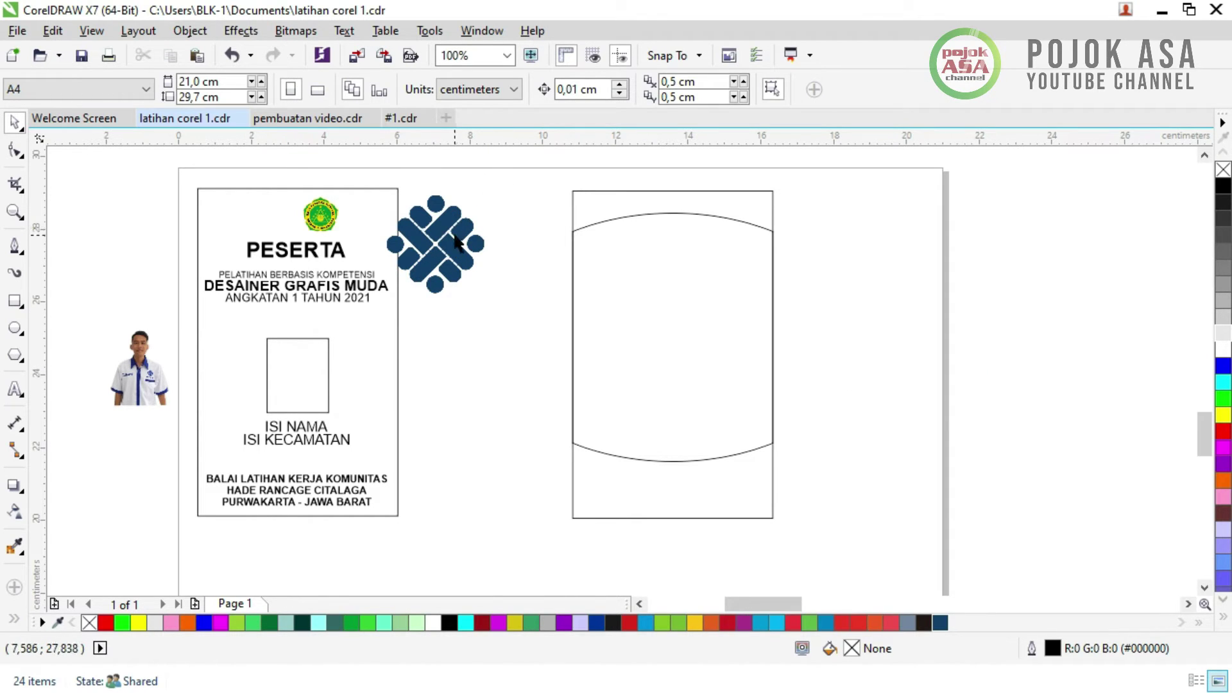
left_click(457, 242)
left_click(831, 306)
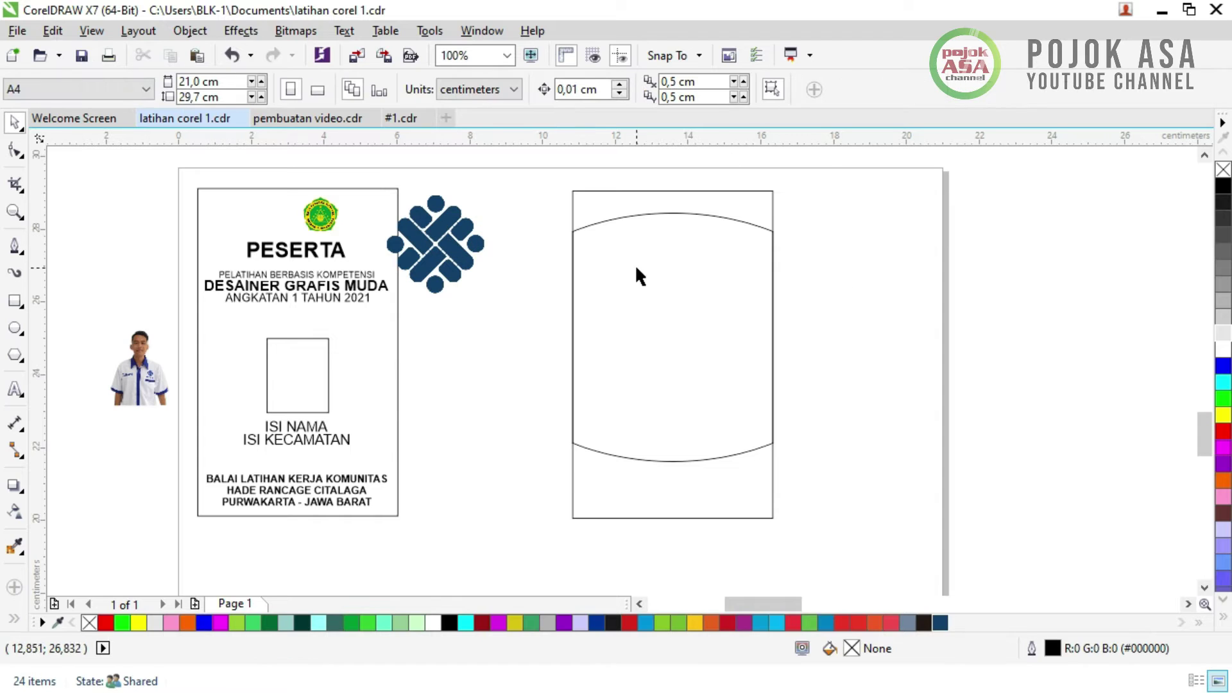
- Sample the dark blue from the woven logo with the Color Eyedropper, fill the 5,5 × 9 cm rectangle with it, and deselect the rectangle
left_click_drag(600, 190, 822, 193)
key("ctrl+z")
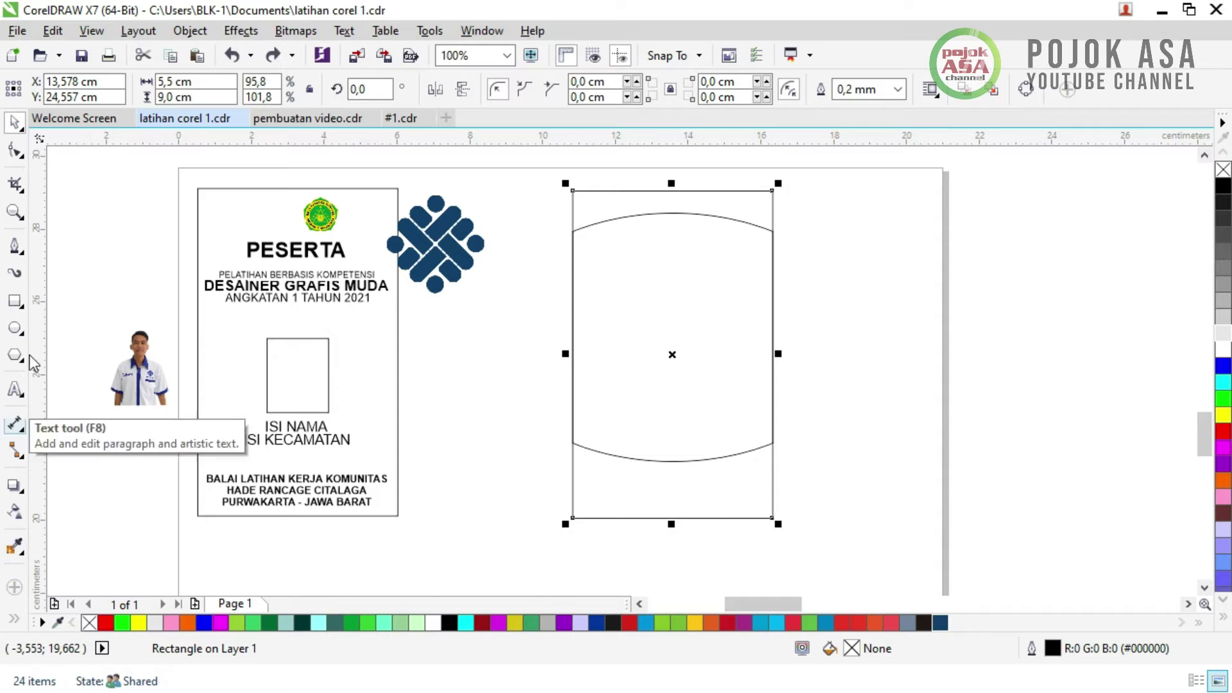
left_click(16, 549)
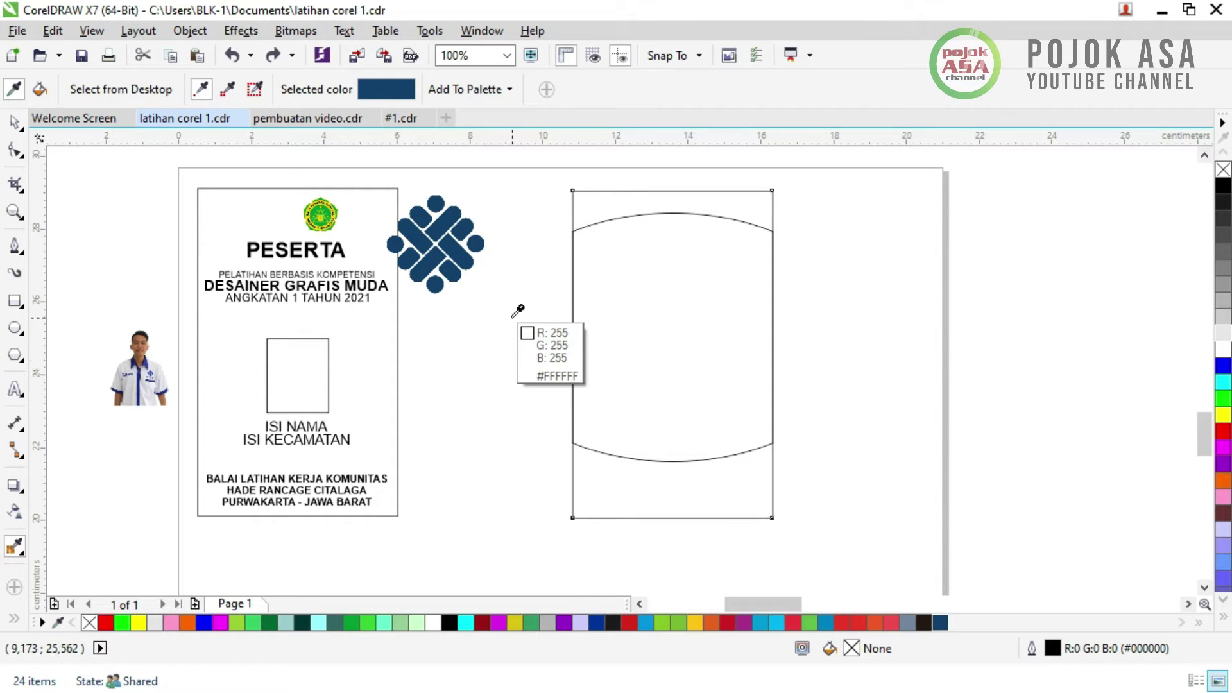
left_click(452, 214)
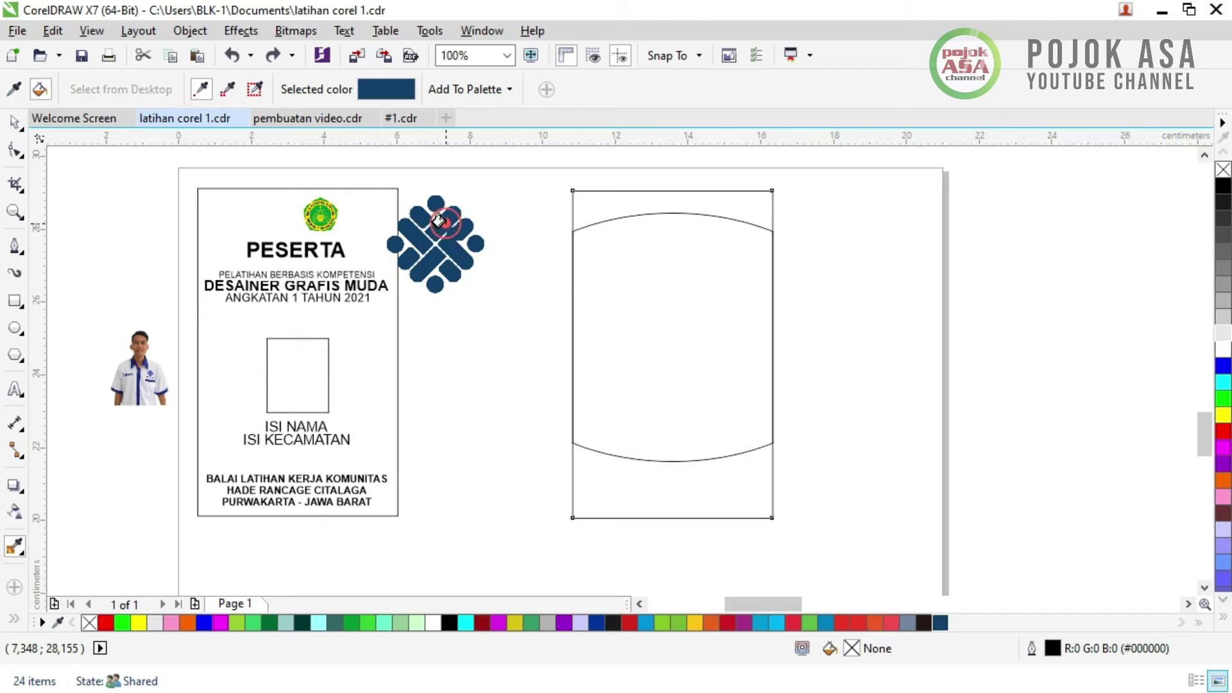
left_click(589, 208)
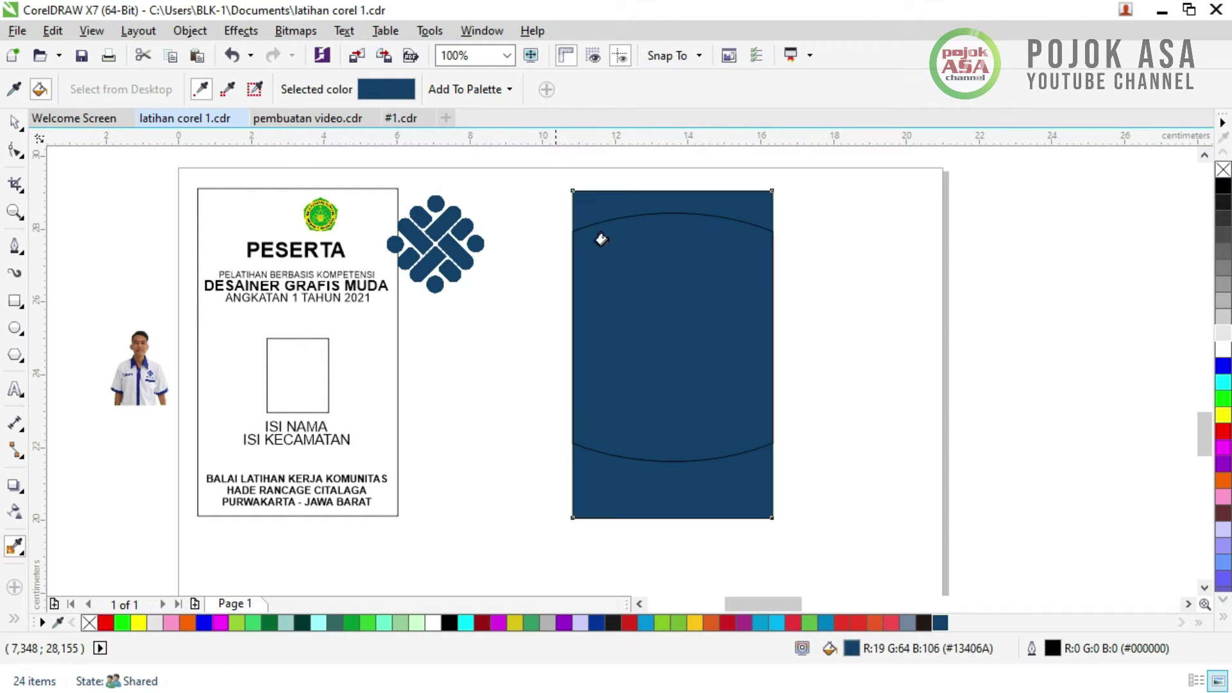
left_click(14, 122)
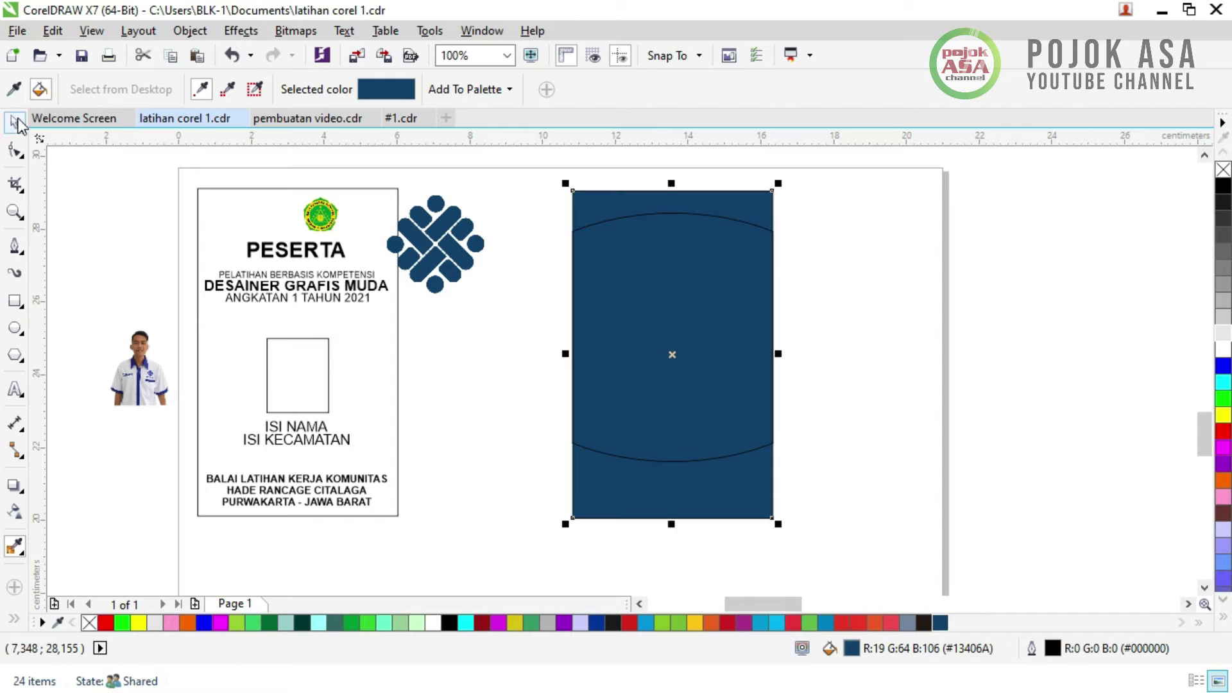
left_click(919, 313)
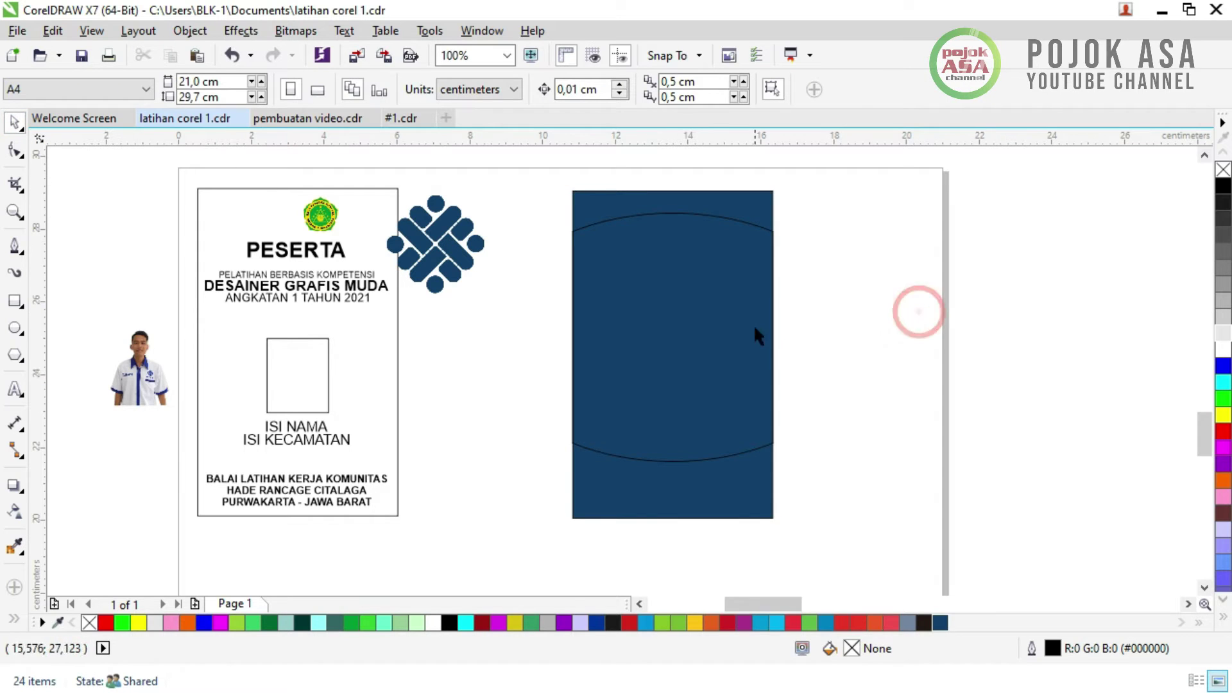
left_click(884, 361)
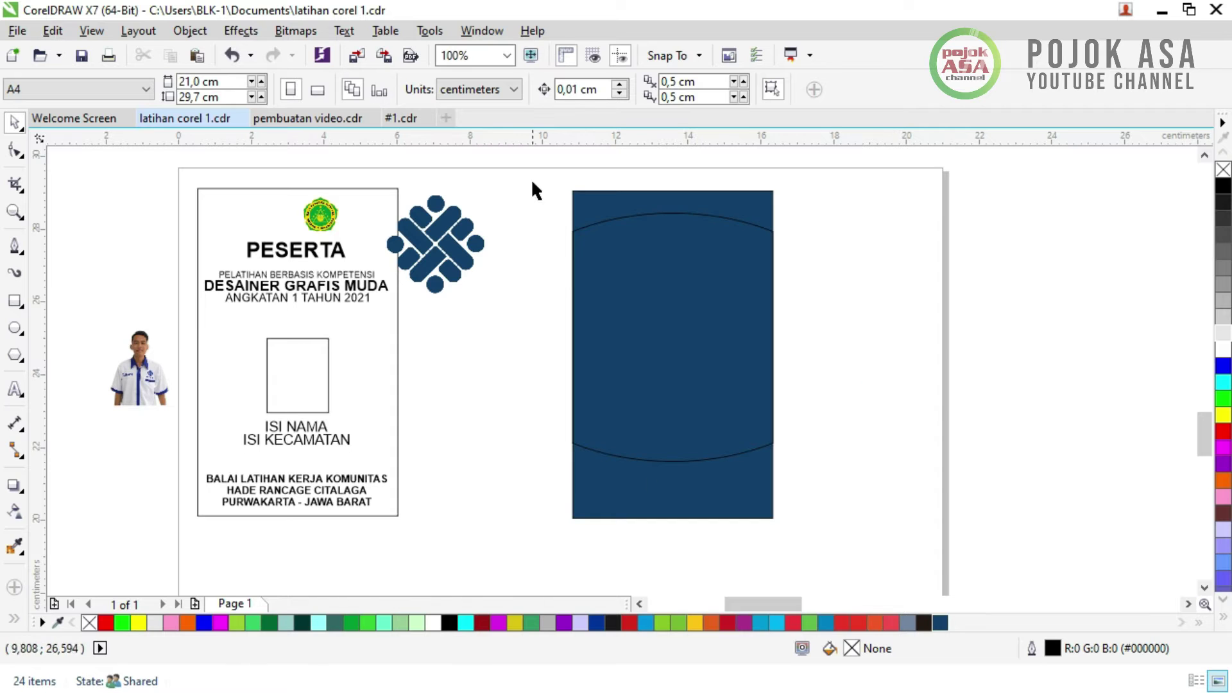
- Fill the intersected curve inside the blue rectangle with white and deselect it
left_click(712, 324)
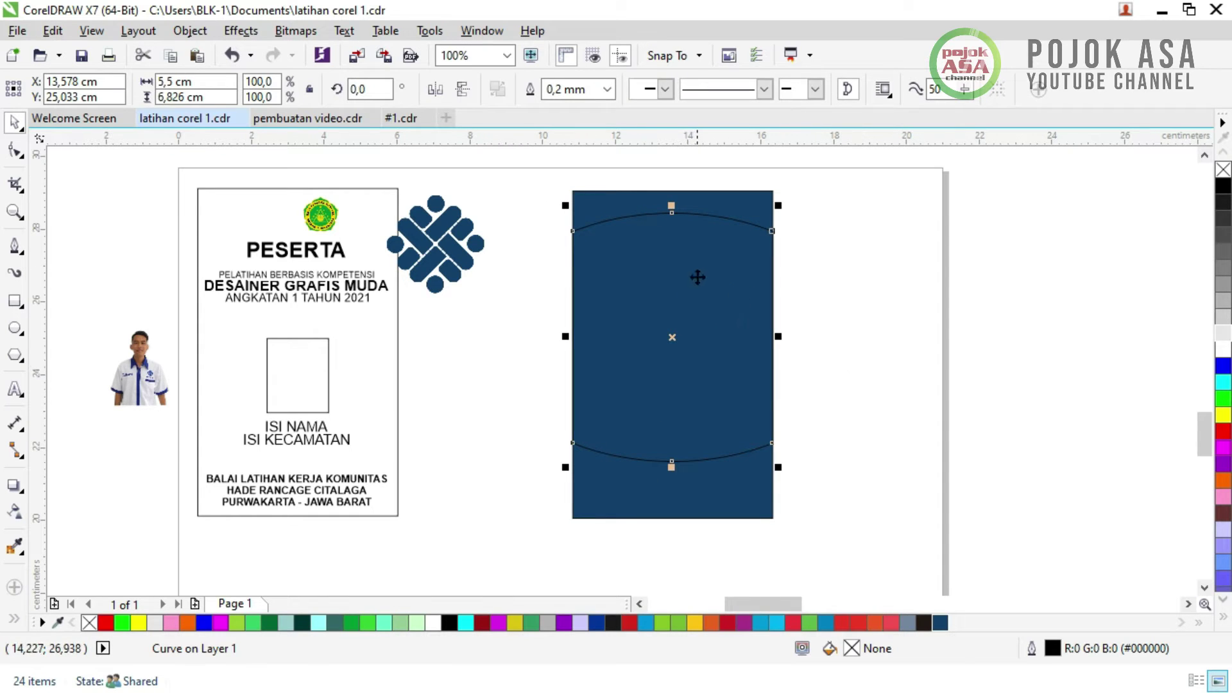
left_click_drag(706, 328, 916, 325)
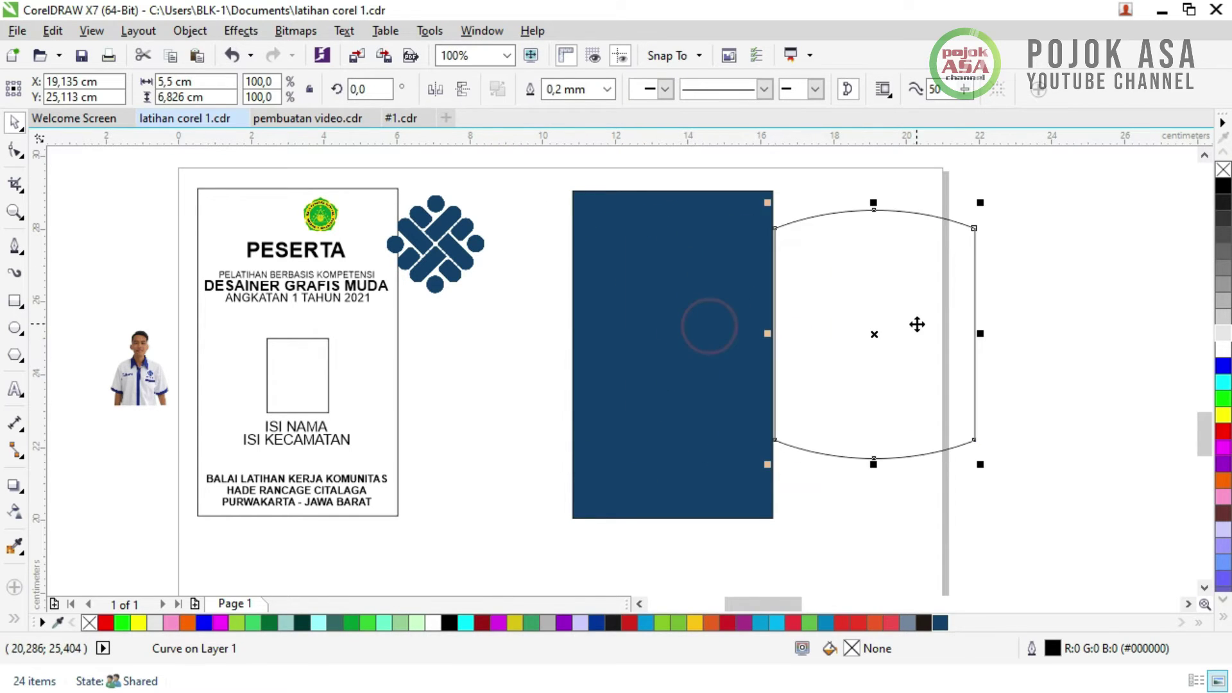
key("ctrl+z")
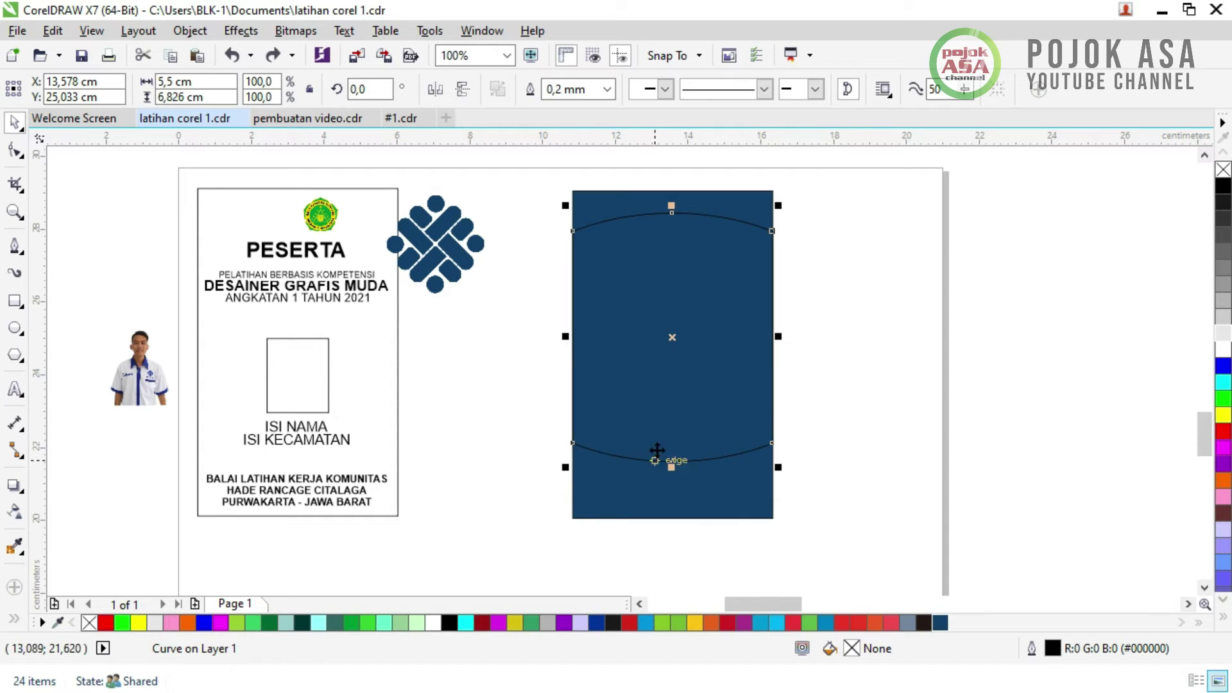
left_click(715, 361)
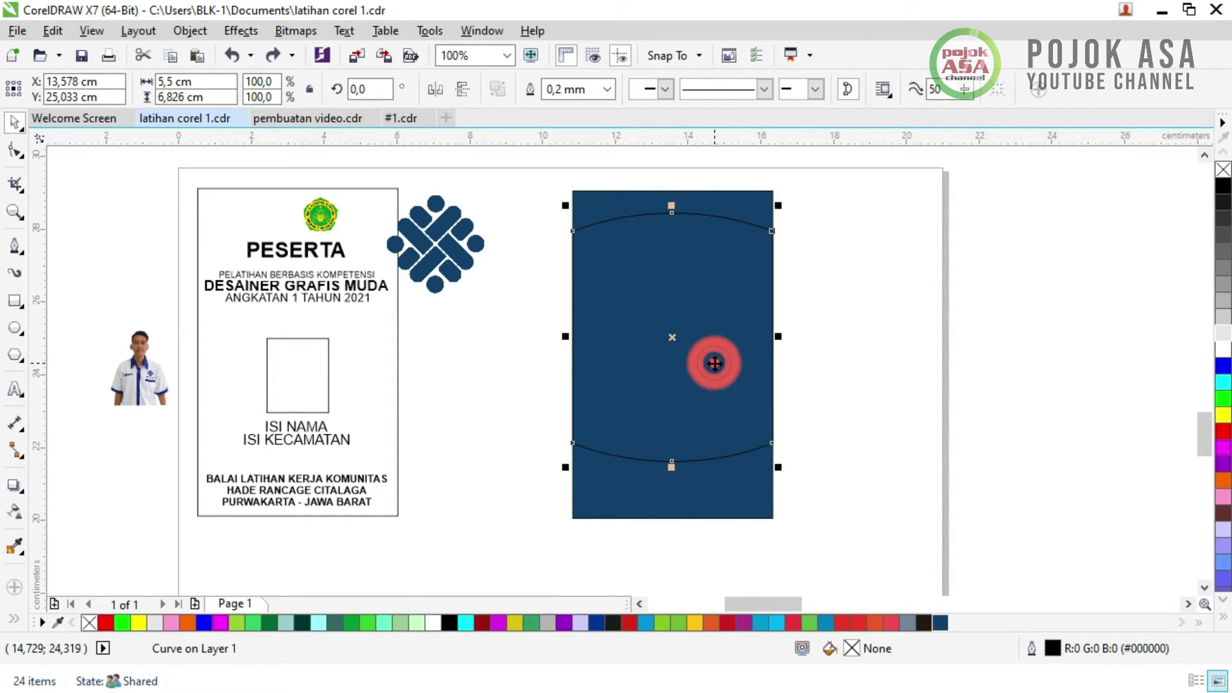
left_click(1223, 349)
left_click(860, 340)
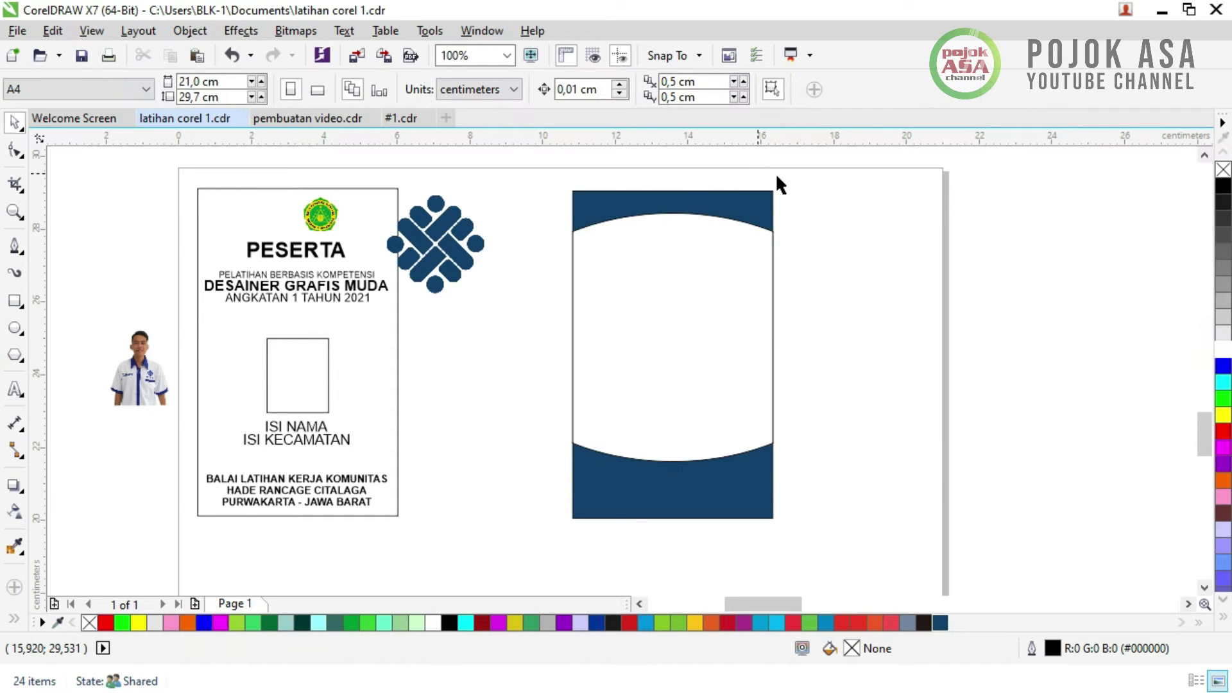
scroll(723, 215, "up", 1)
scroll(721, 214, "down", 2)
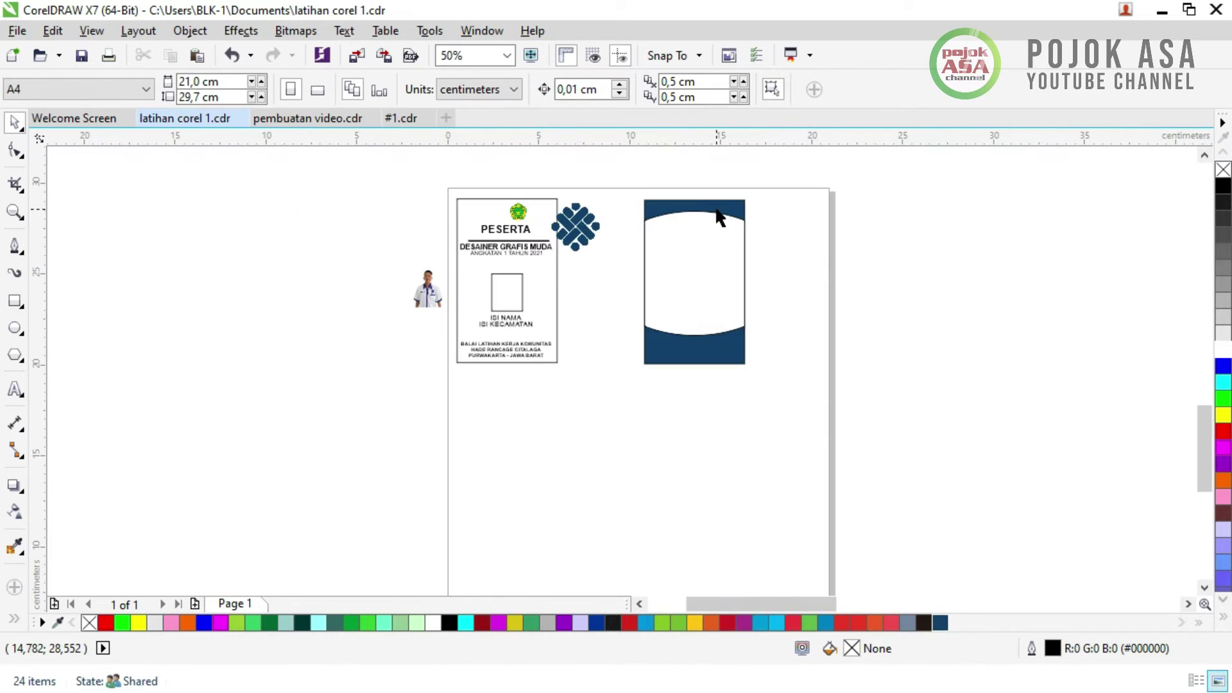
scroll(721, 210, "up", 2)
scroll(721, 215, "down", 1)
scroll(667, 257, "up", 1)
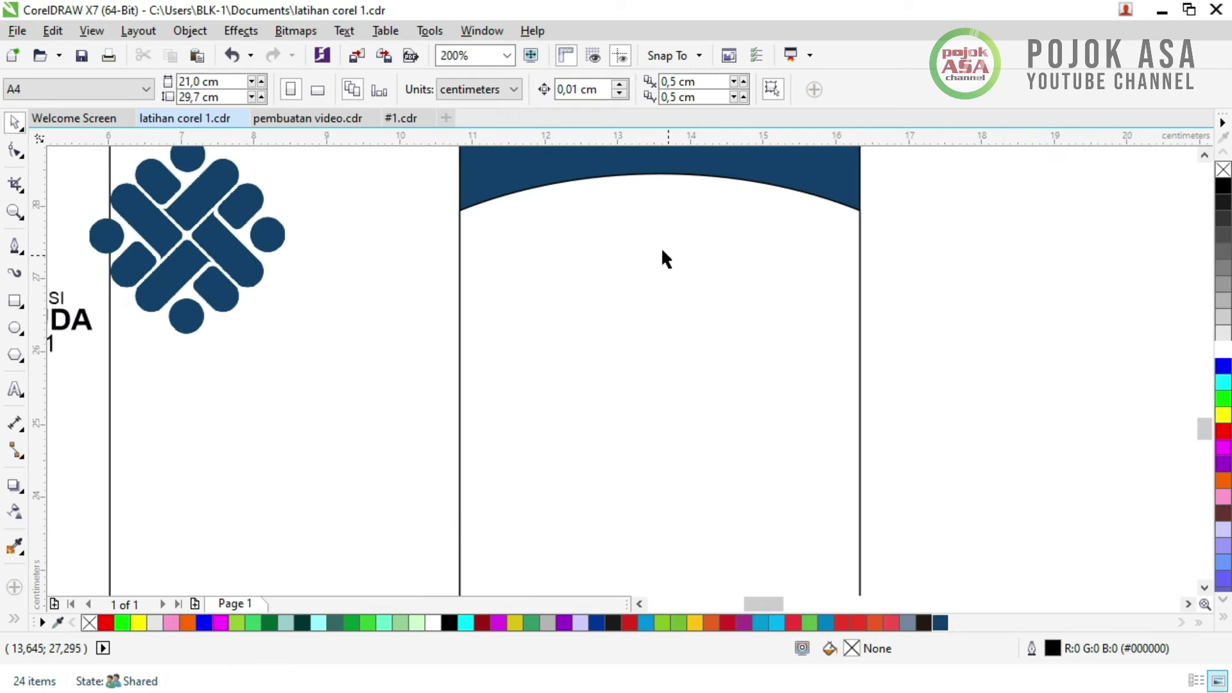
scroll(678, 240, "down", 1)
scroll(721, 232, "up", 2)
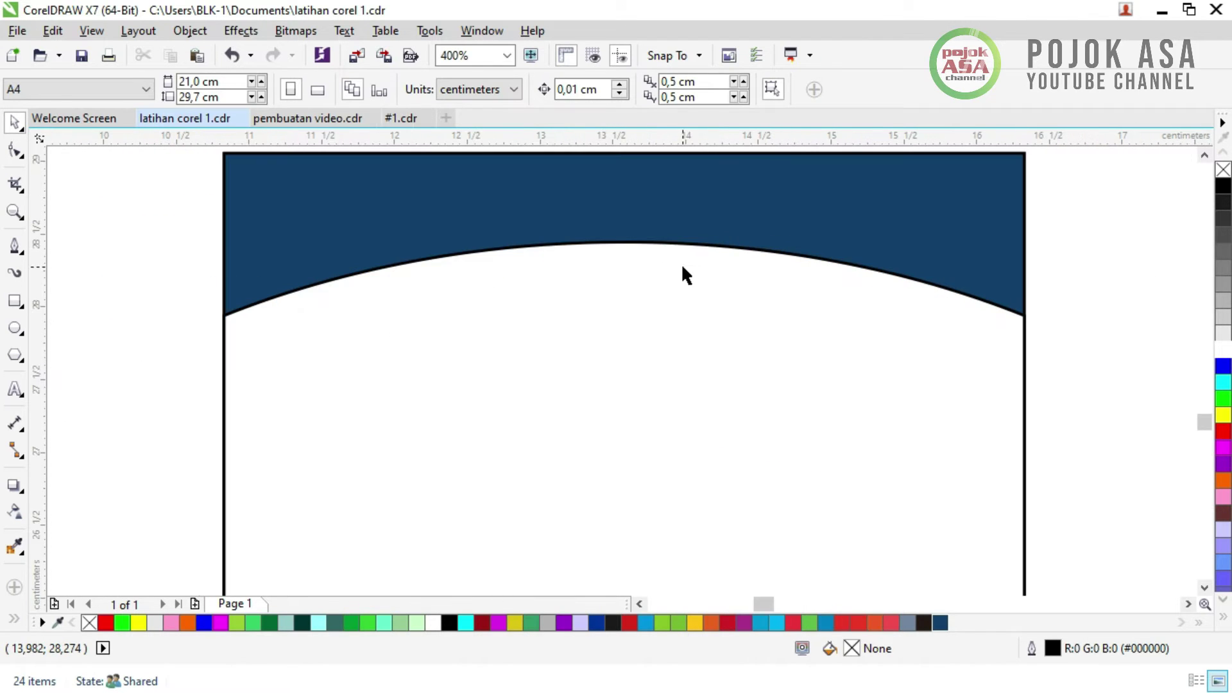
- Try moving the white curved panel out beside the blue rectangle, and undo the move
left_click(682, 267)
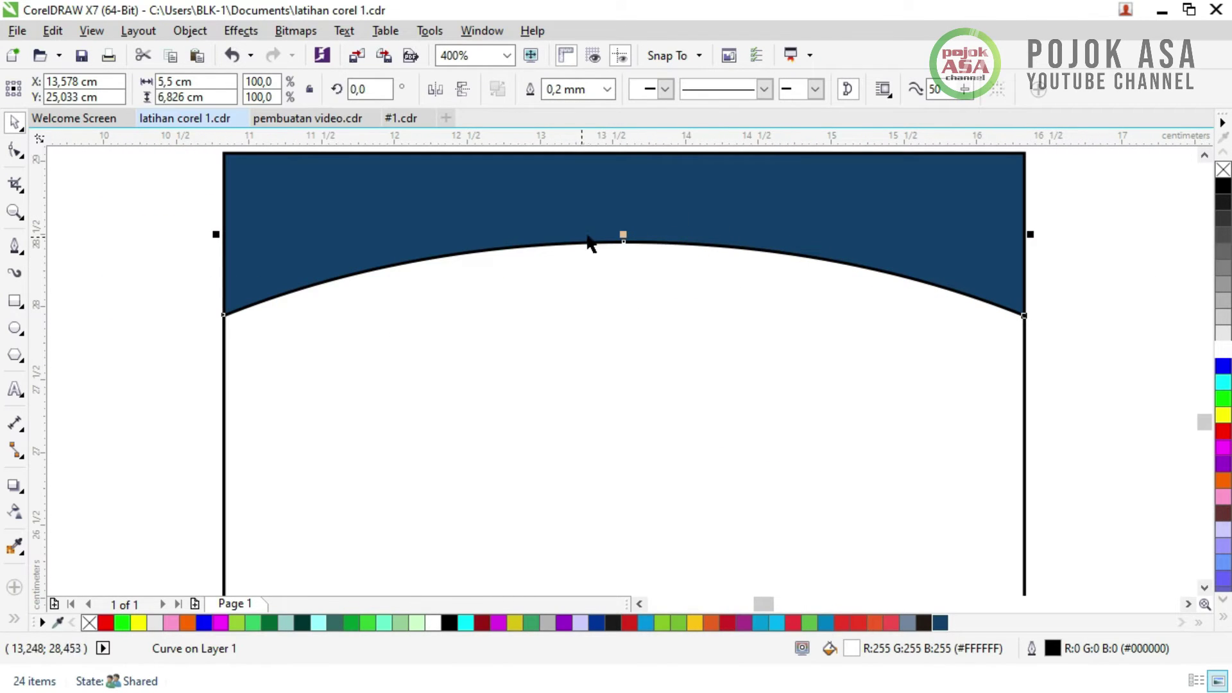
scroll(528, 325, "down", 1)
scroll(605, 385, "down", 2)
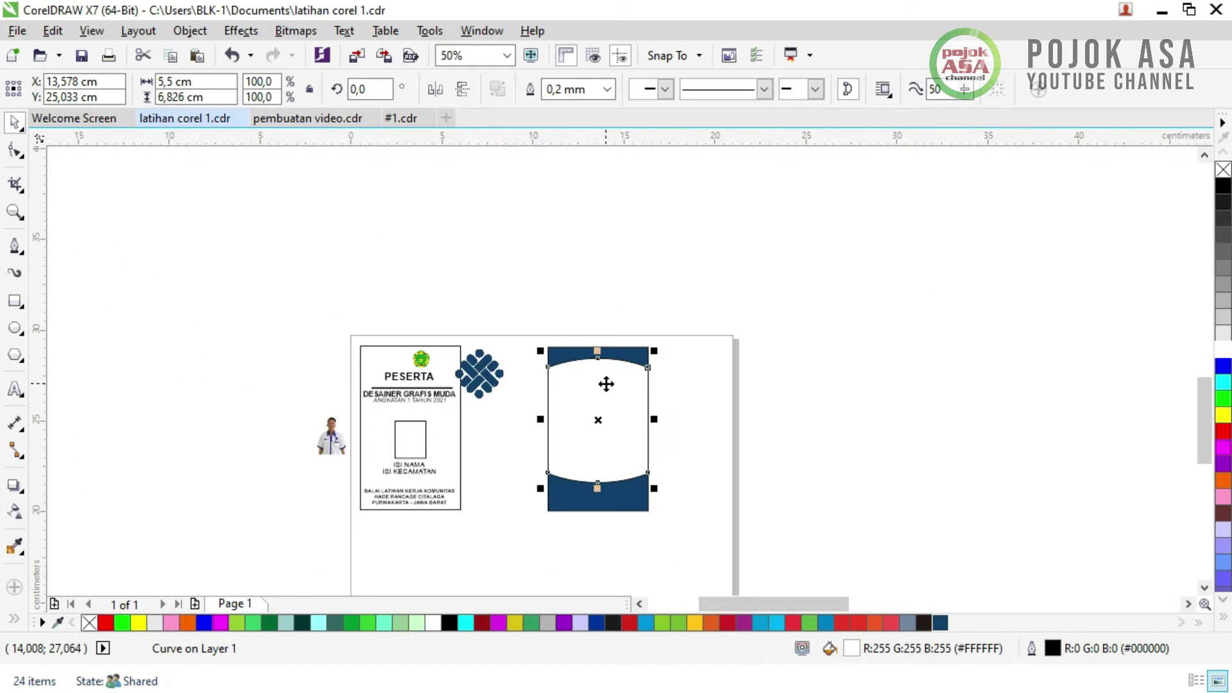
scroll(604, 401, "up", 1)
left_click_drag(584, 387, 806, 401)
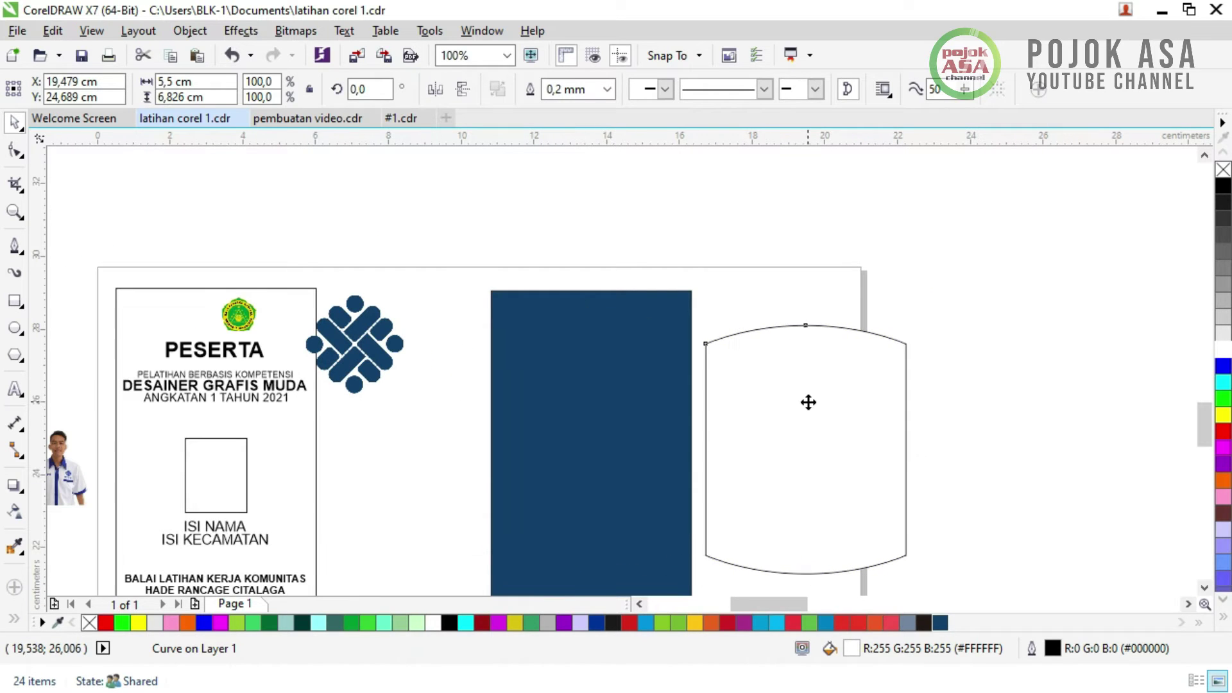
key("ctrl+z")
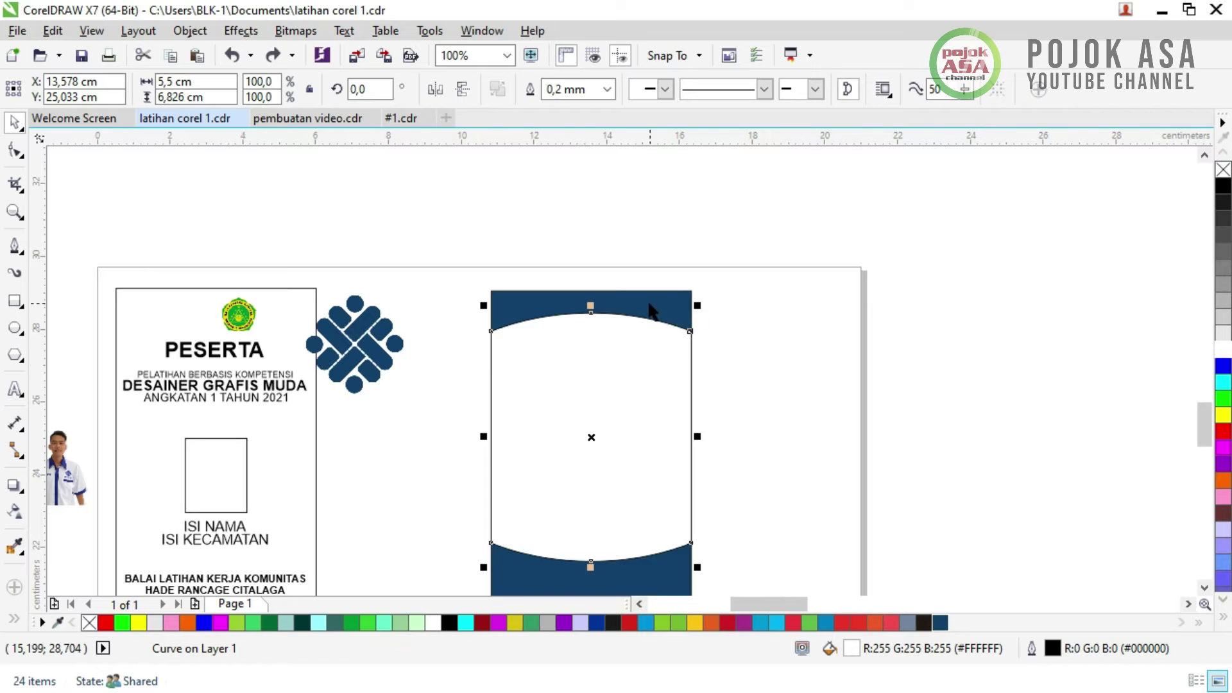
- Remove the outline from the white curved panel on the blue rectangle and deselect it
scroll(649, 307, "up", 1)
left_click(883, 379)
left_click(600, 424)
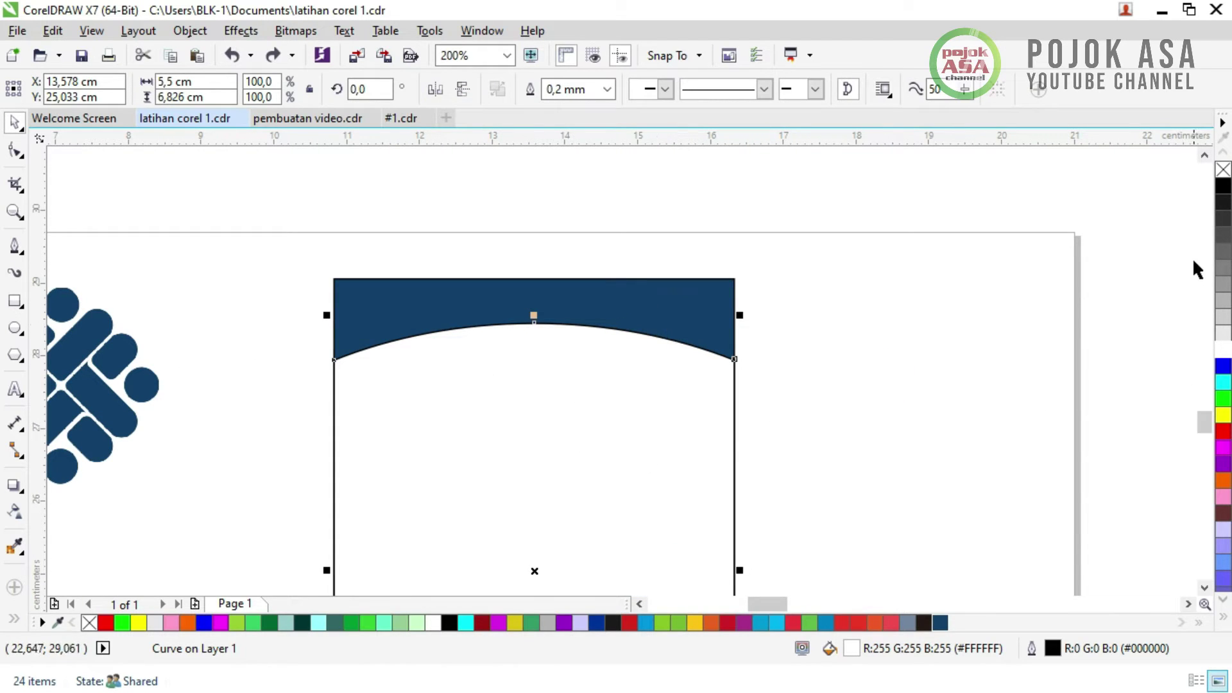
right_click(1223, 172)
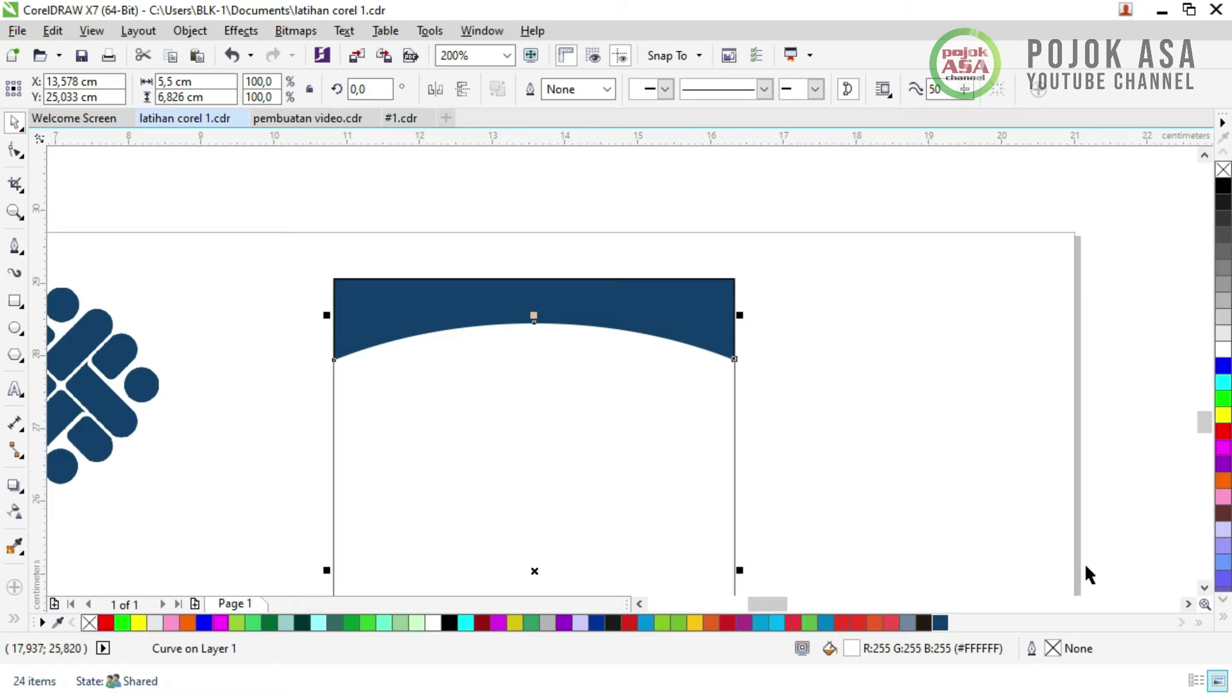
left_click_drag(1207, 437, 1199, 426)
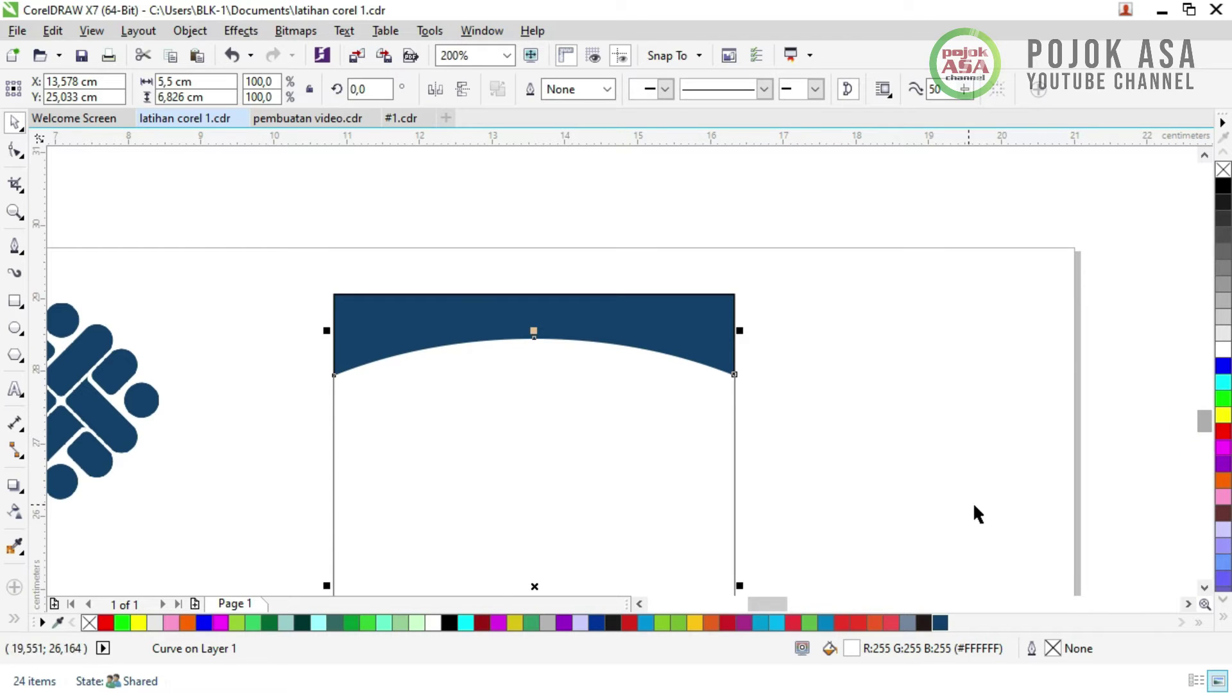
left_click(1205, 588)
scroll(512, 404, "down", 1)
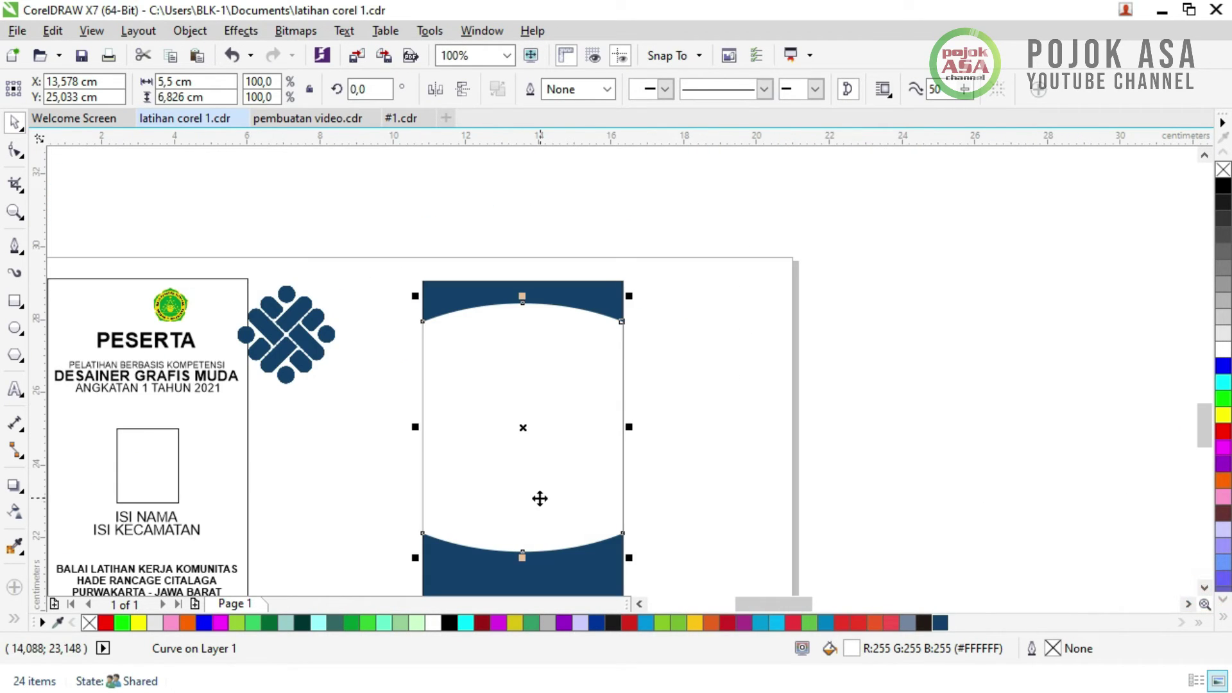
left_click(759, 459)
scroll(530, 316, "up", 2)
scroll(642, 325, "down", 2)
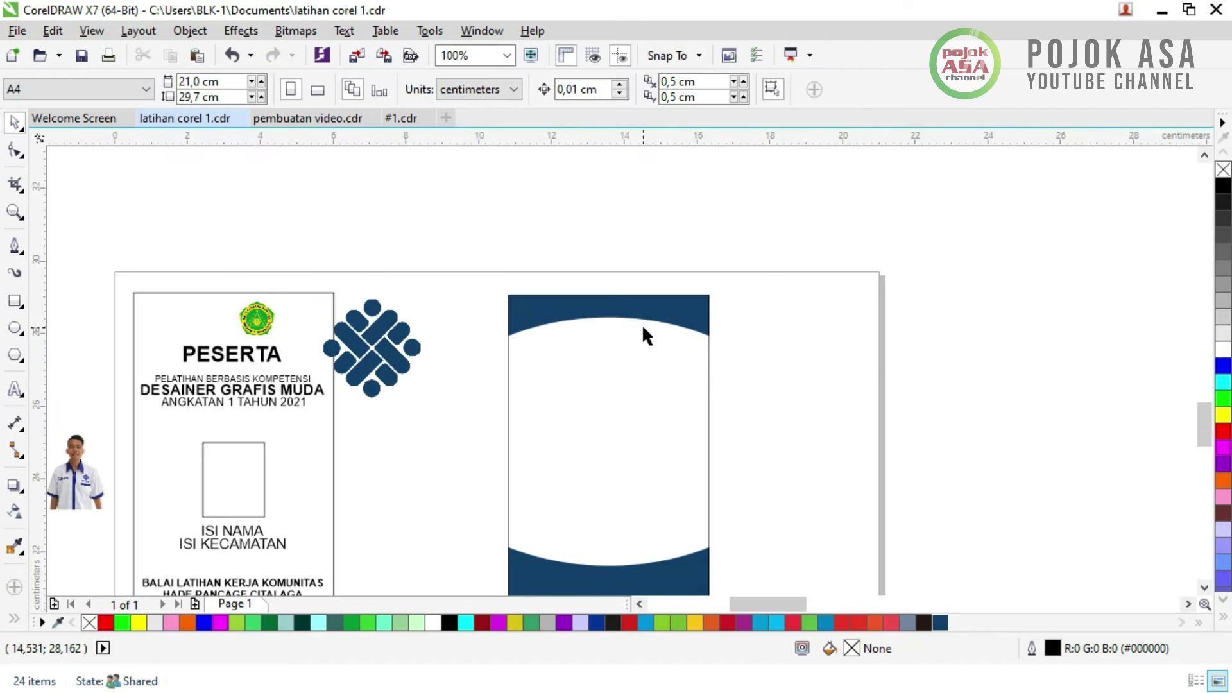
scroll(642, 325, "down", 1)
scroll(639, 471, "up", 1)
left_click(1205, 156)
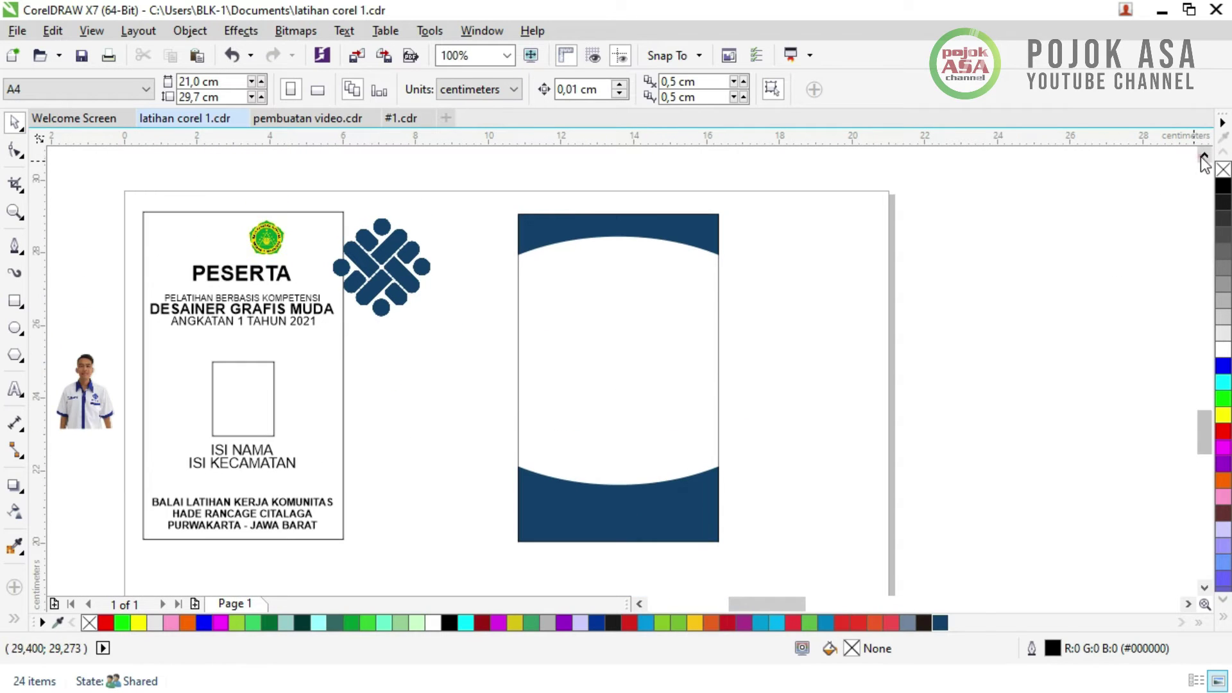
left_click(525, 325)
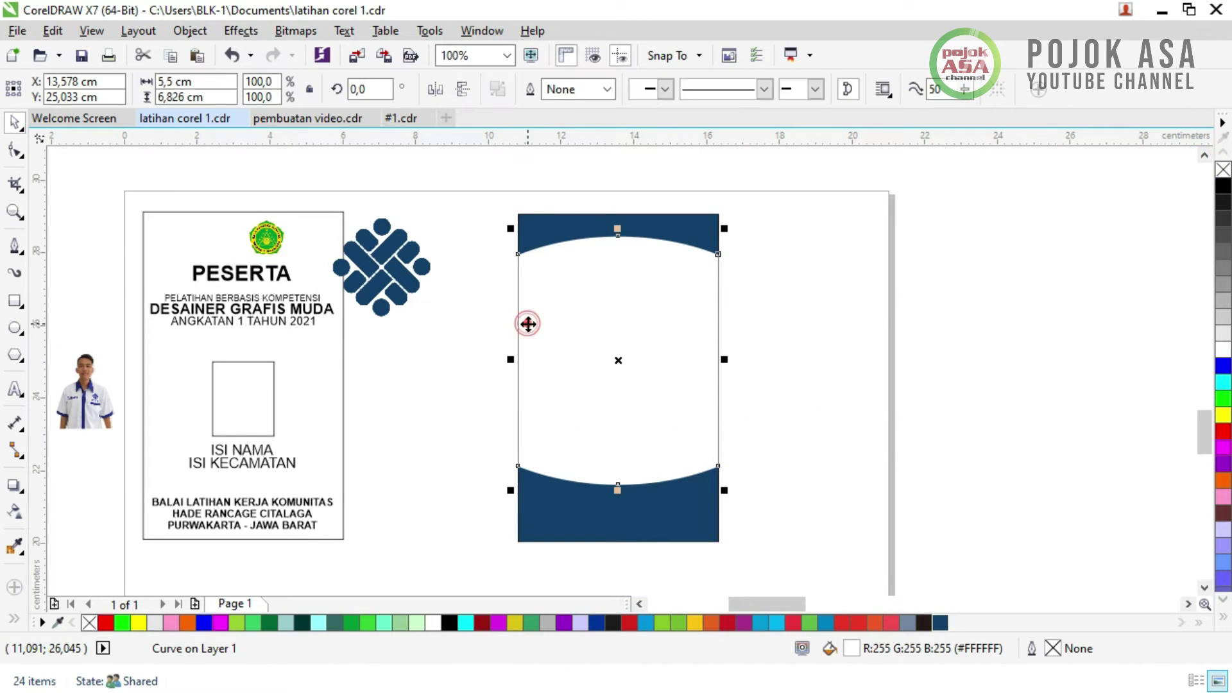
left_click(808, 371)
left_click(800, 324)
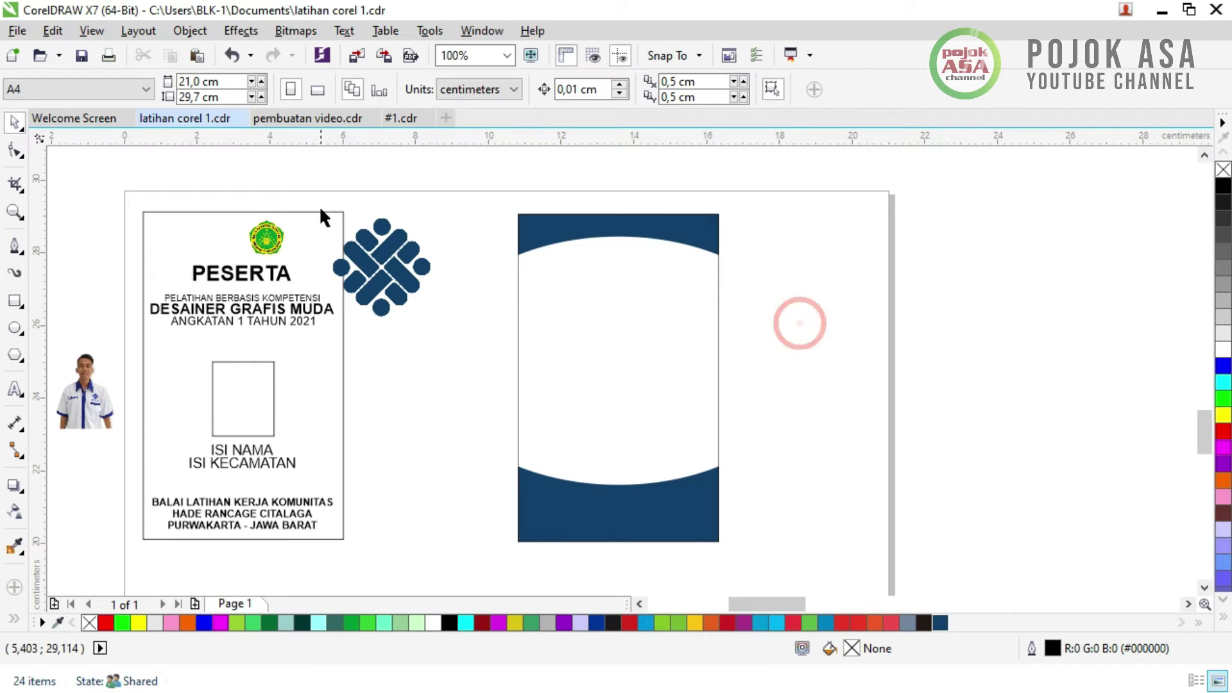
- Place the blue woven logo and the green emblem side by side at the top of the white panel, together about 2,3 by 1,1 cm
left_click(385, 286)
left_click_drag(445, 328, 640, 260)
left_click(371, 273)
left_click(263, 241, "shift")
key("shift+F2")
key("F3")
key("F3")
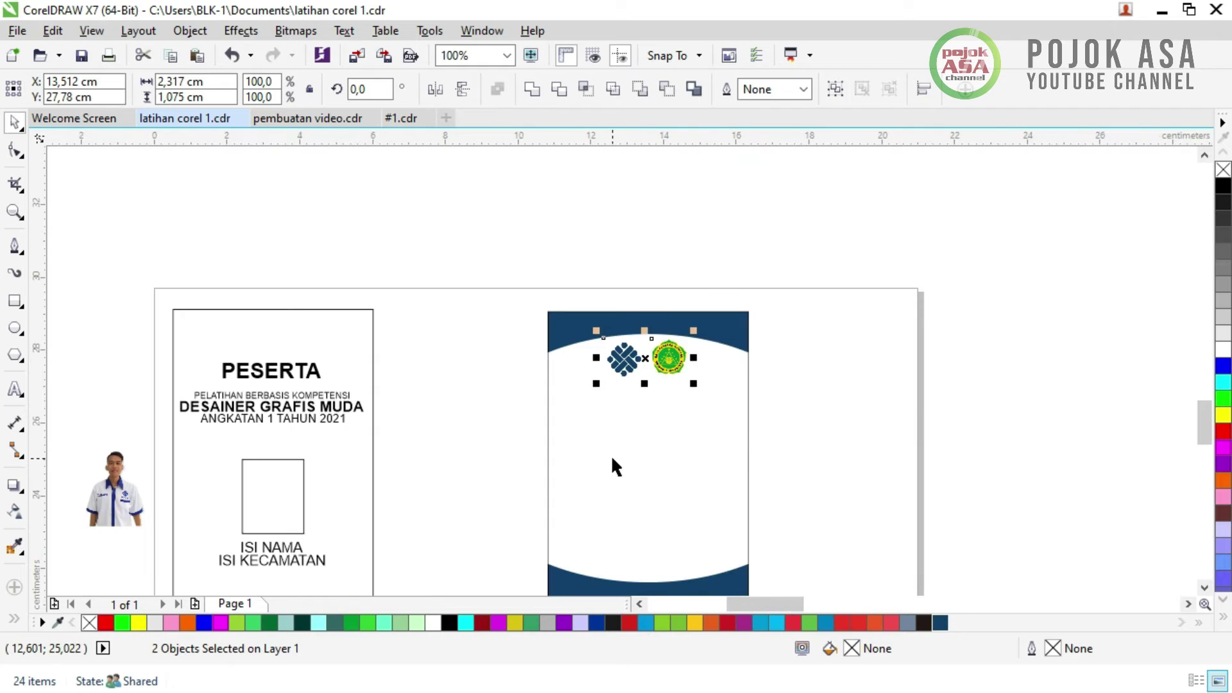
scroll(611, 456, "up", 1)
scroll(731, 330, "down", 2)
scroll(715, 350, "up", 1)
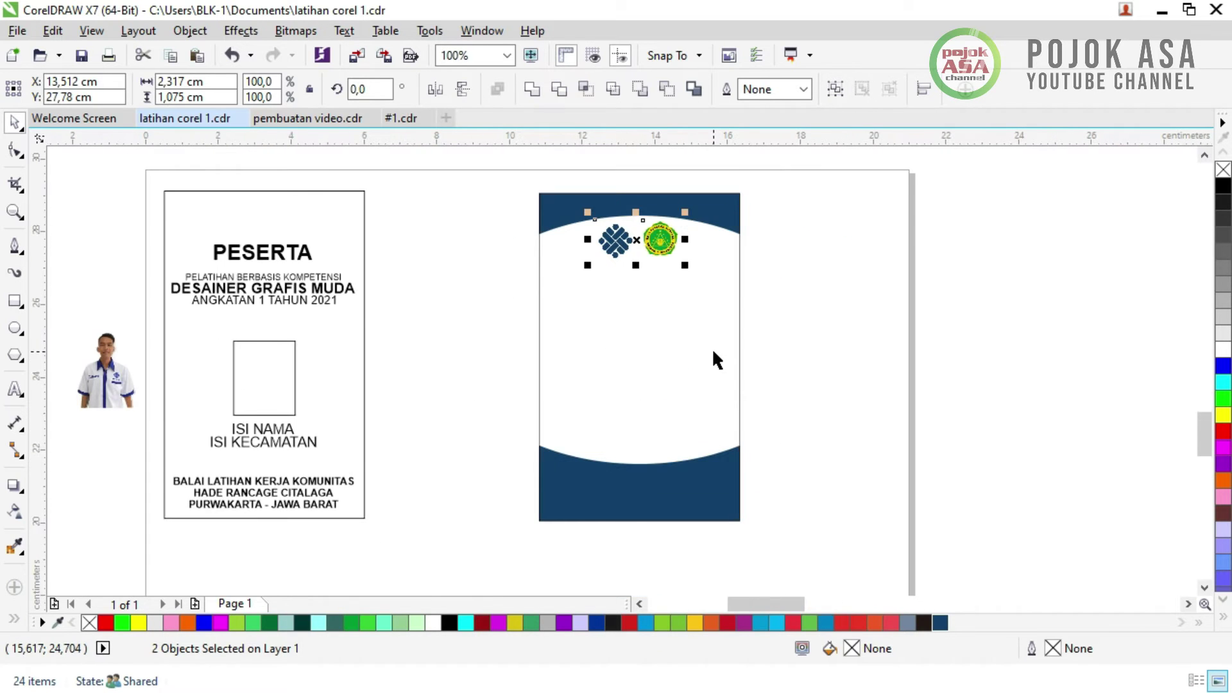
left_click(802, 326)
left_click_drag(275, 253, 650, 280)
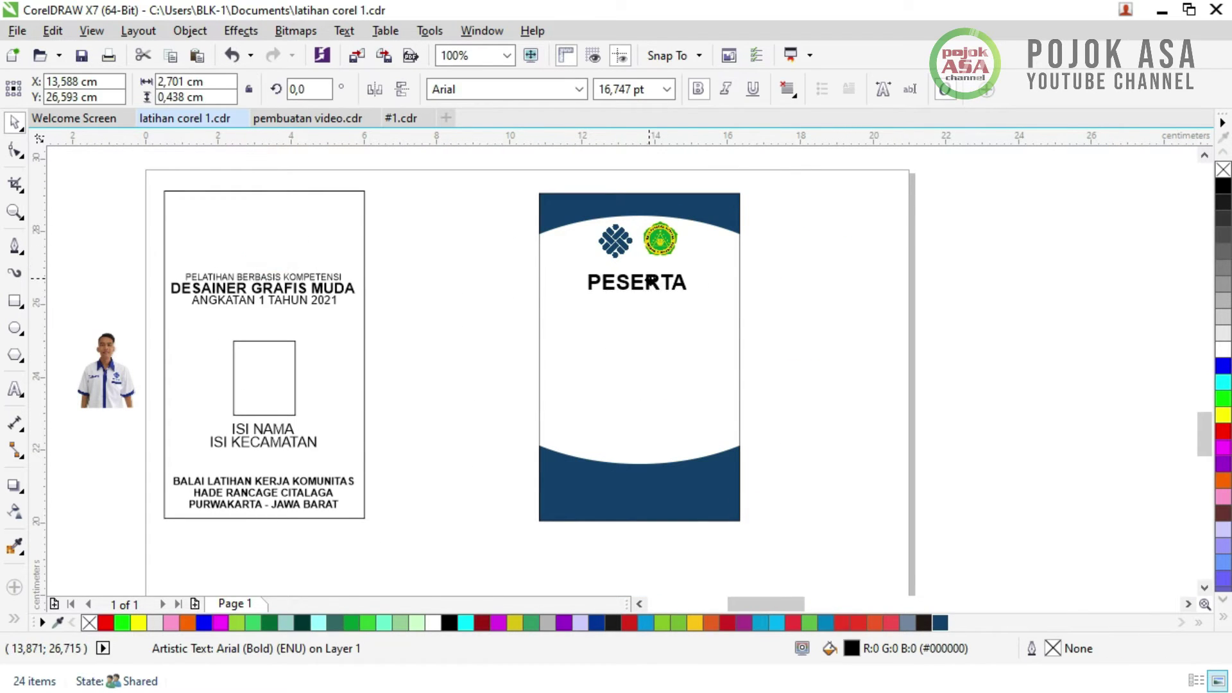
key("ctrl+z")
- Move the four text lines from PESERTA to ANGKATAN 1 TAHUN 2021 onto the white panel below the logos and group them
left_click_drag(133, 217, 385, 337)
left_click_drag(267, 288, 660, 312)
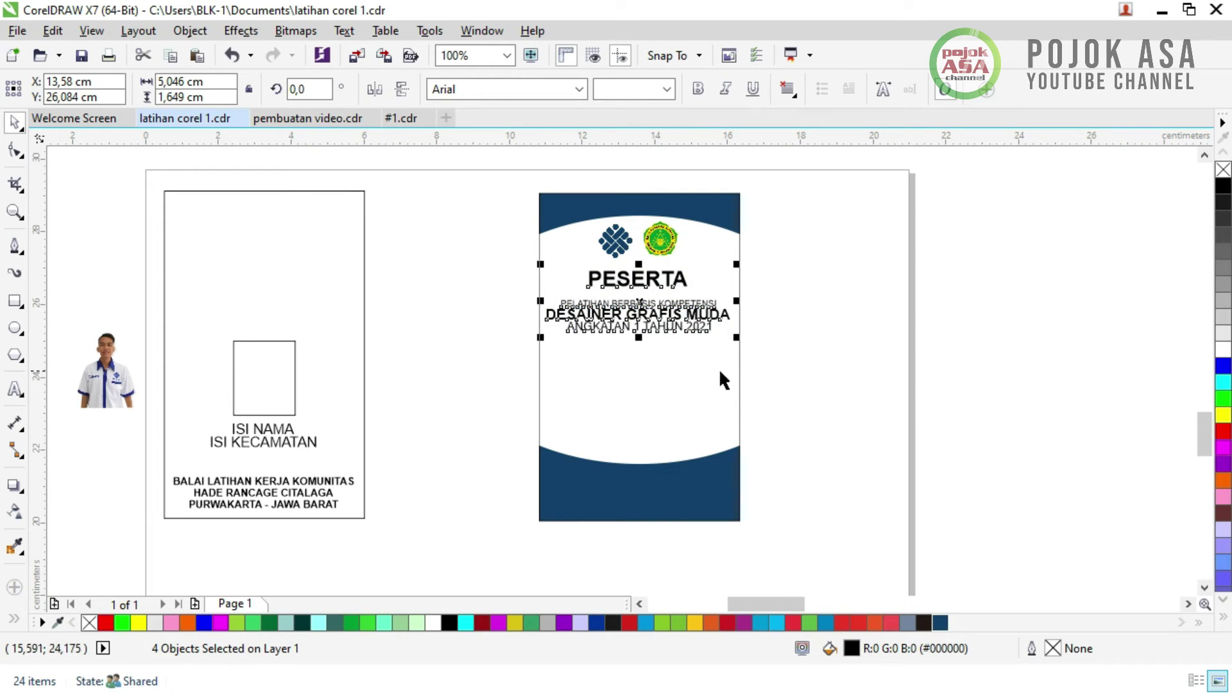
key("ctrl+g")
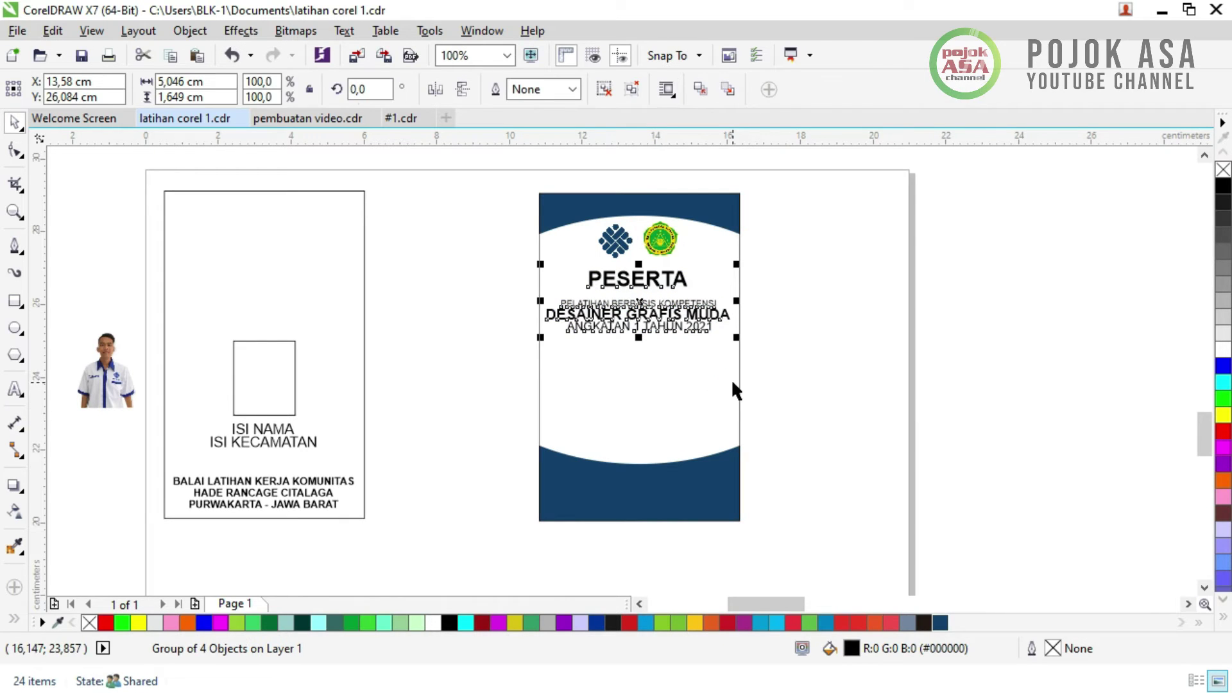
- Center the grouped title text on the blue rectangle, and move it back out between the two cards
left_click(724, 204, "shift")
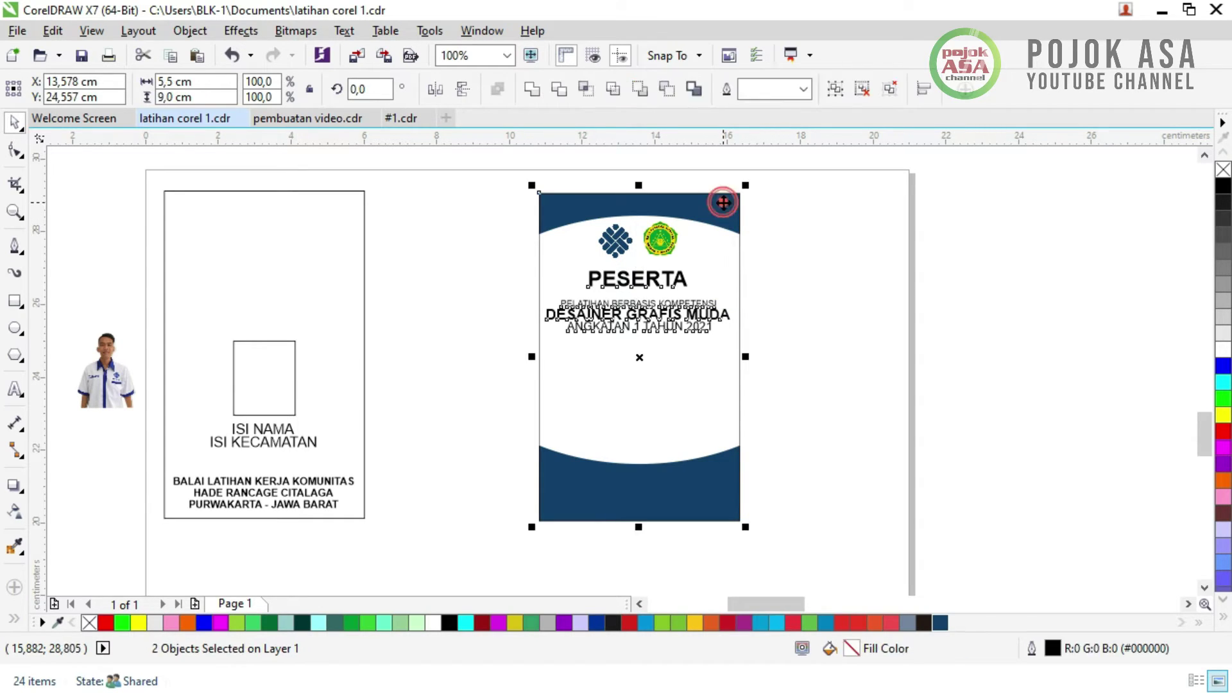
left_click(775, 330)
left_click(653, 322)
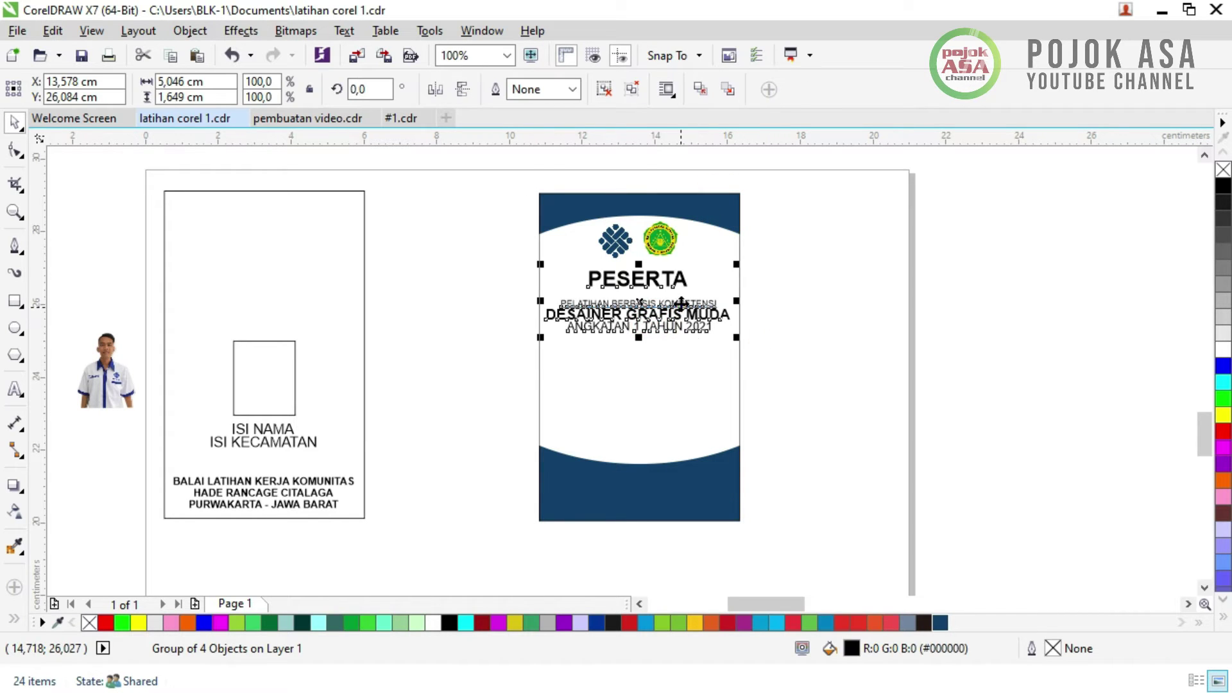
left_click_drag(682, 302, 603, 307)
left_click_drag(469, 285, 469, 284)
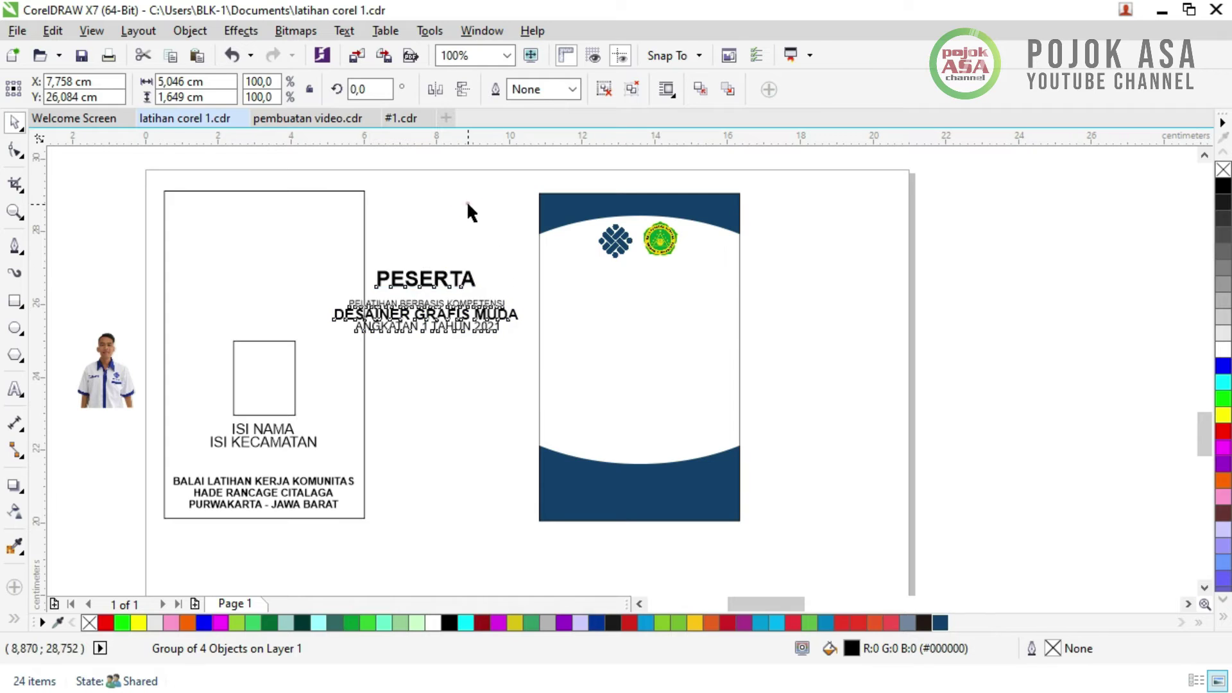
- Align the grouped title text horizontally to the center of the 5,5 × 9 cm blue rectangle and deselect it
left_click(483, 388)
left_click(453, 317)
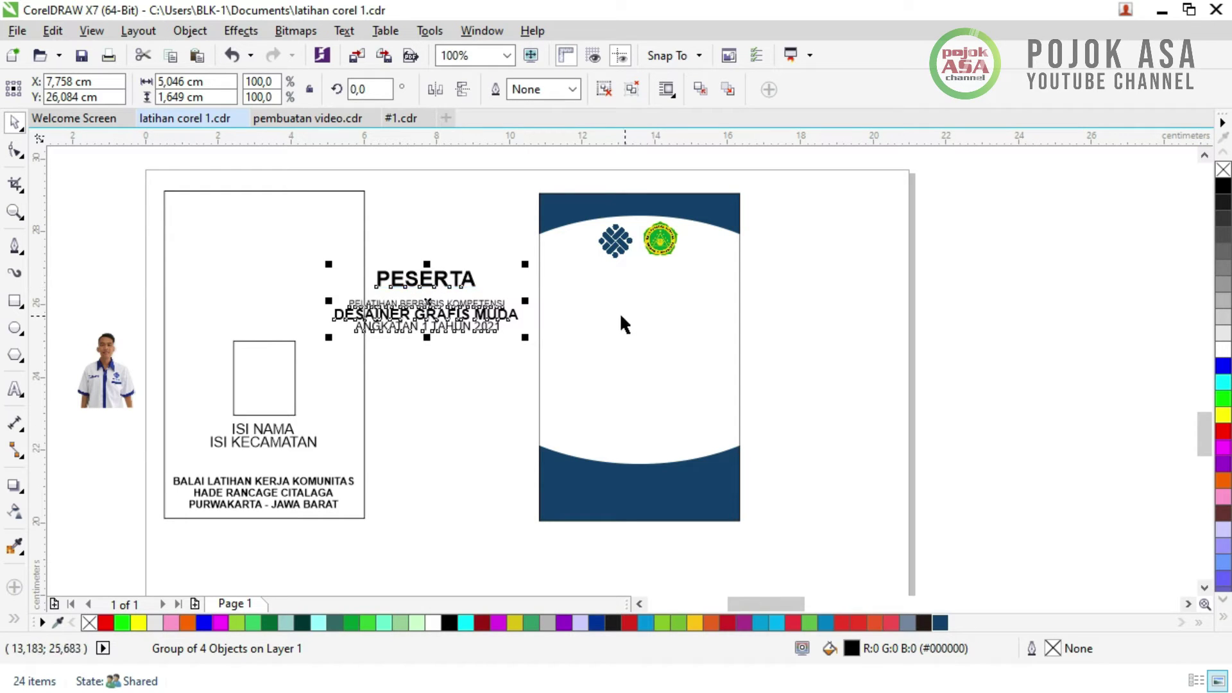
left_click(556, 202, "shift")
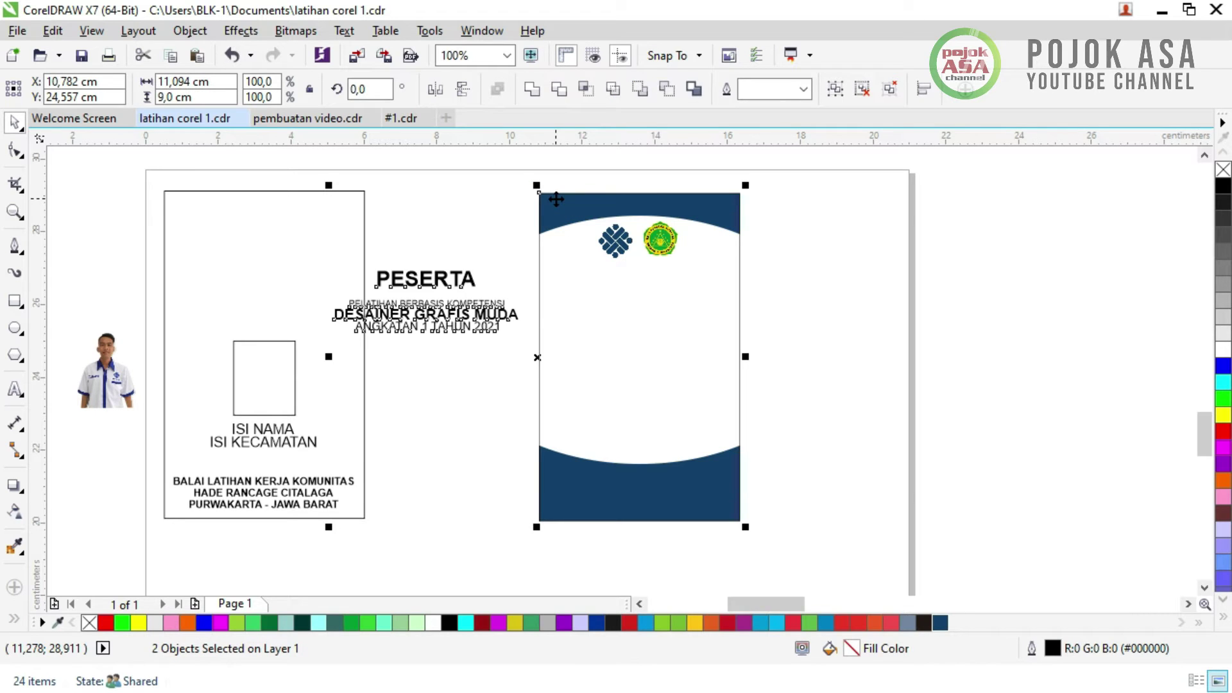
key("c")
left_click(852, 344)
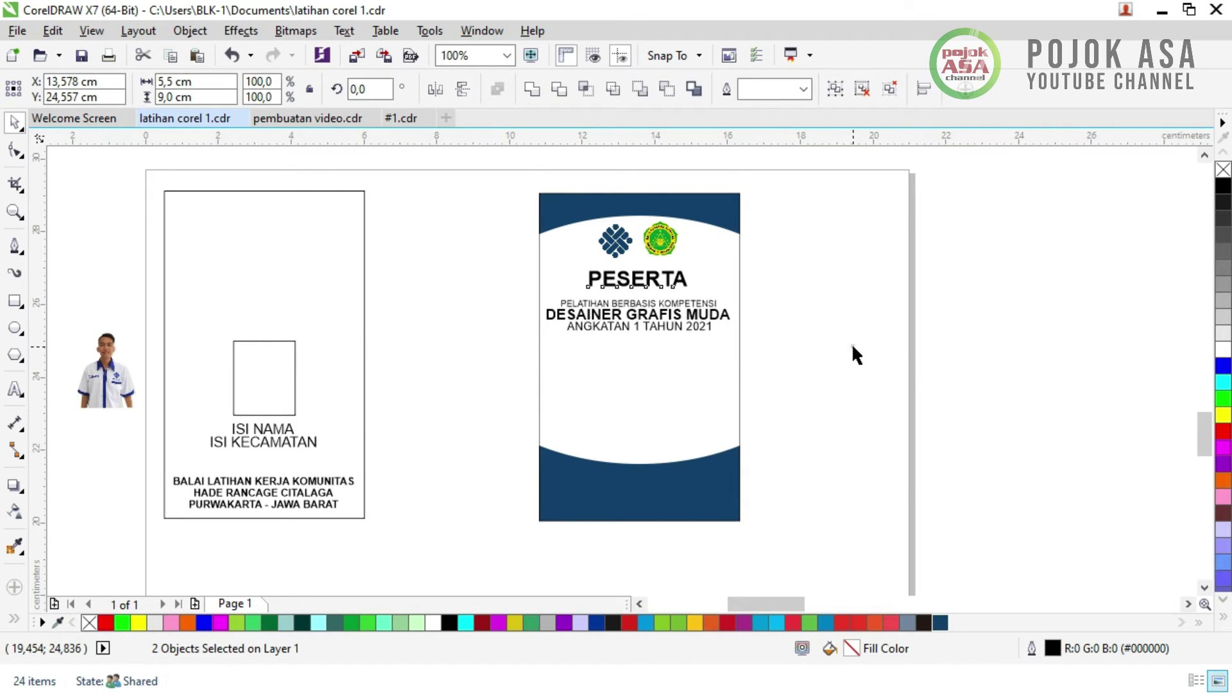
left_click(805, 439)
left_click(421, 381)
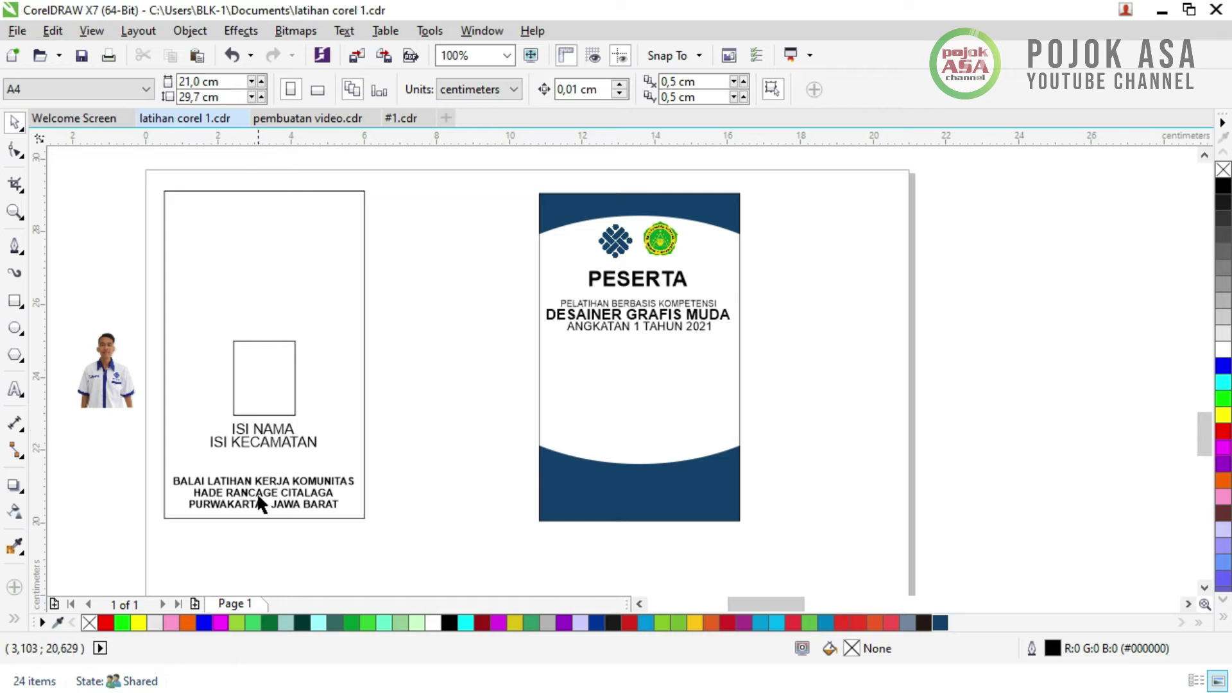
- Align the BALAI LATIHAN KERJA KOMUNITAS footer text horizontally to the center of the blue rectangle and deselect both
left_click(303, 493)
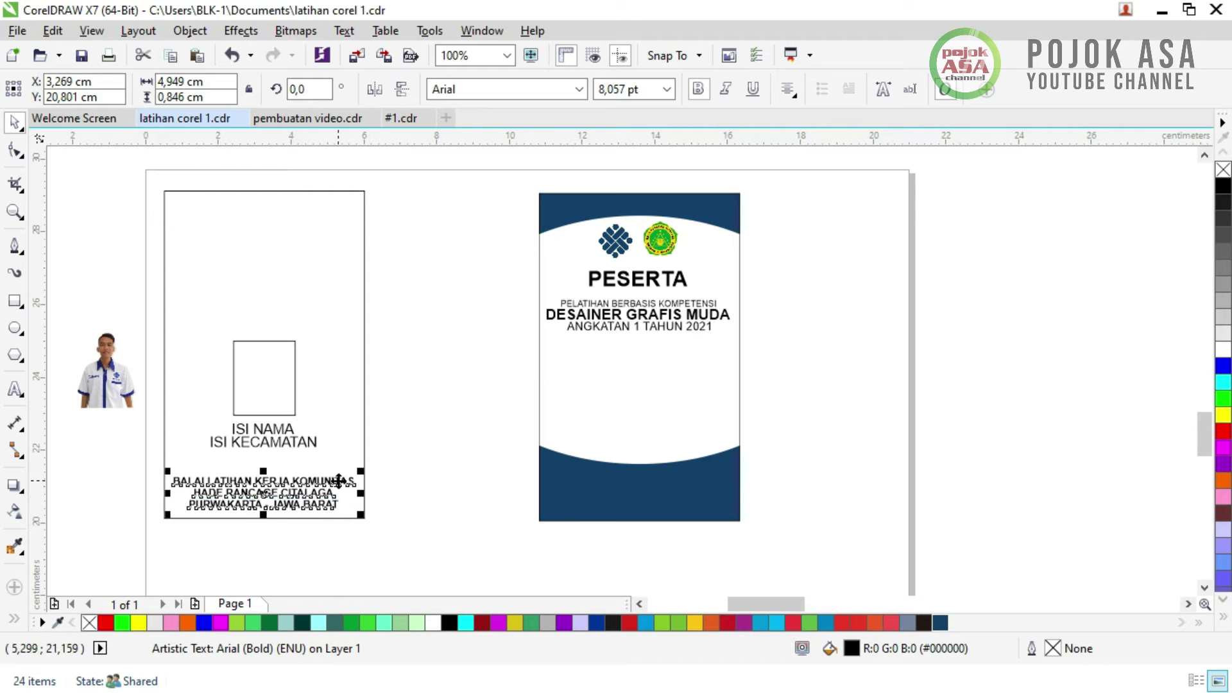
left_click(427, 469)
left_click(250, 496)
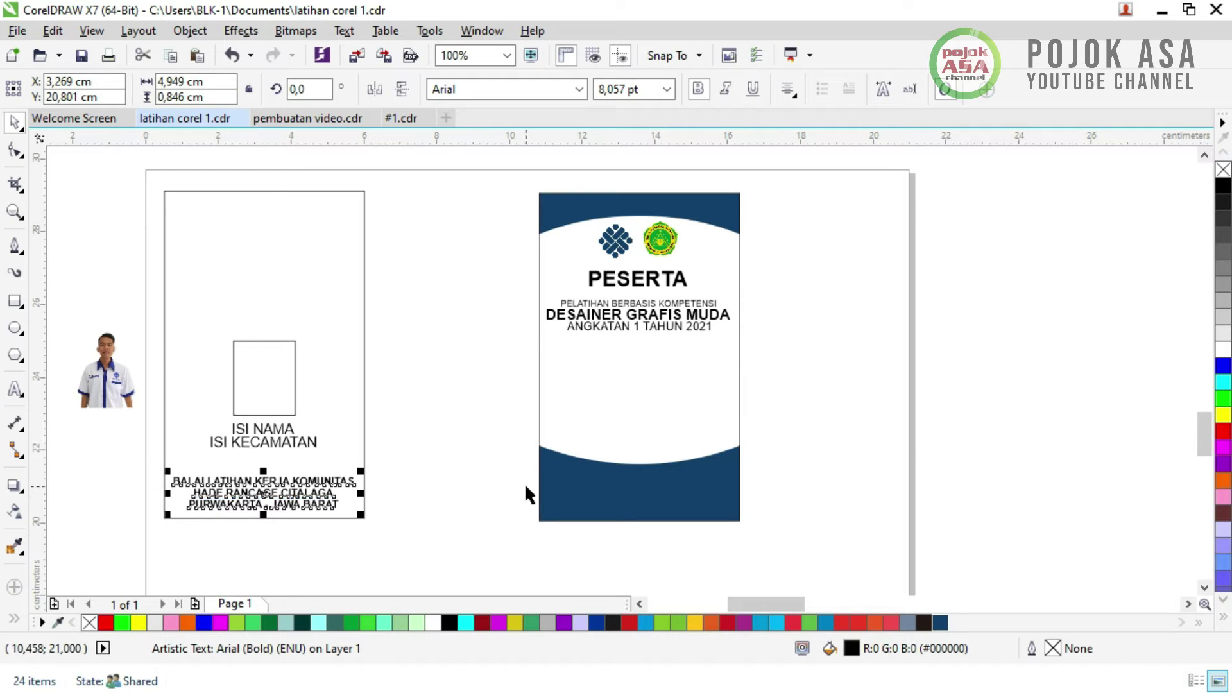
left_click(563, 511, "shift")
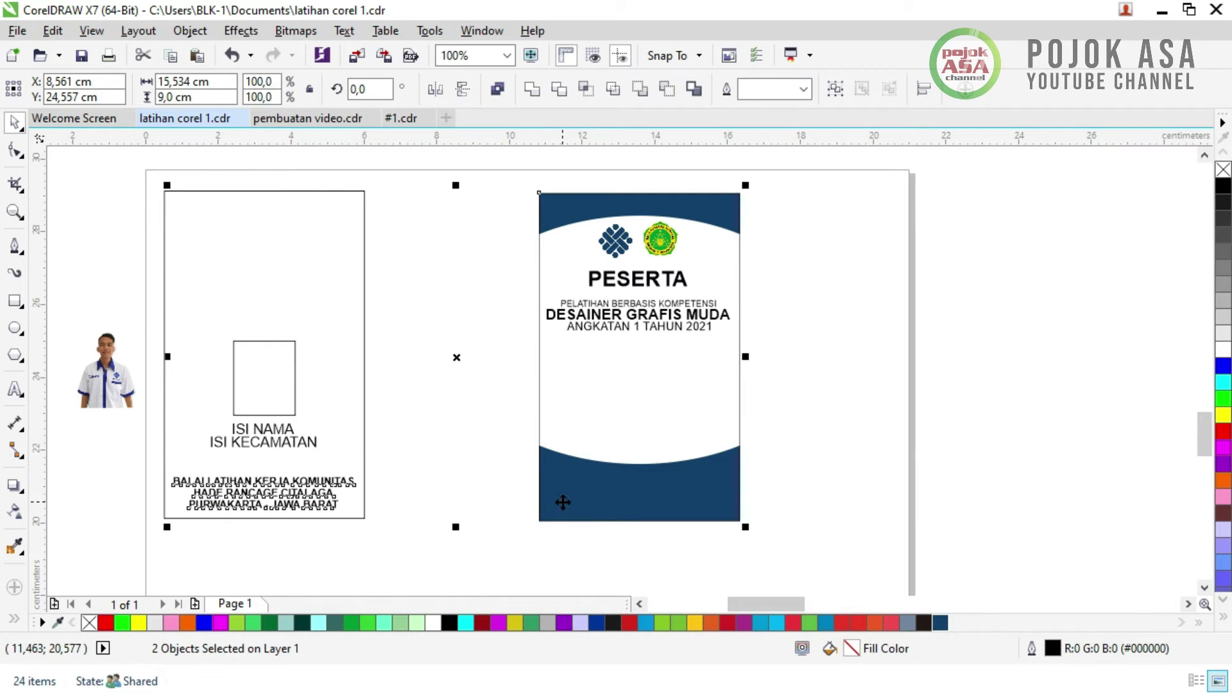
key("c")
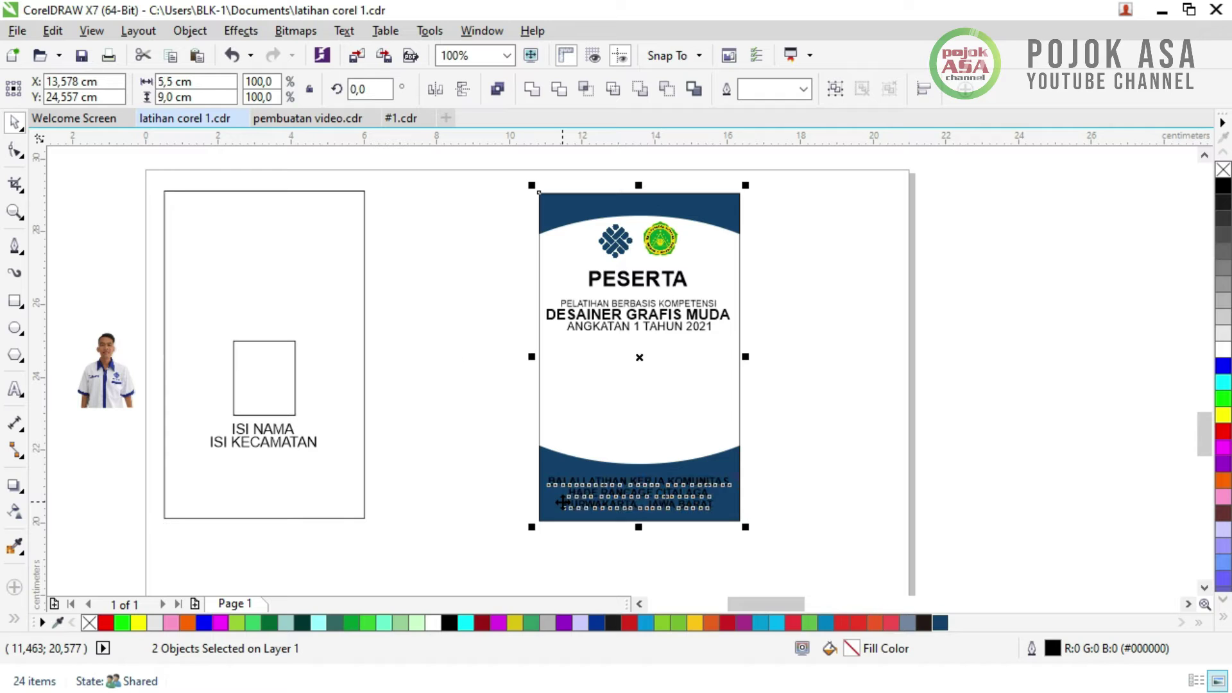
left_click(806, 500)
- Fill the three-line footer text at the bottom of the blue card with white and deselect it
left_click(678, 500)
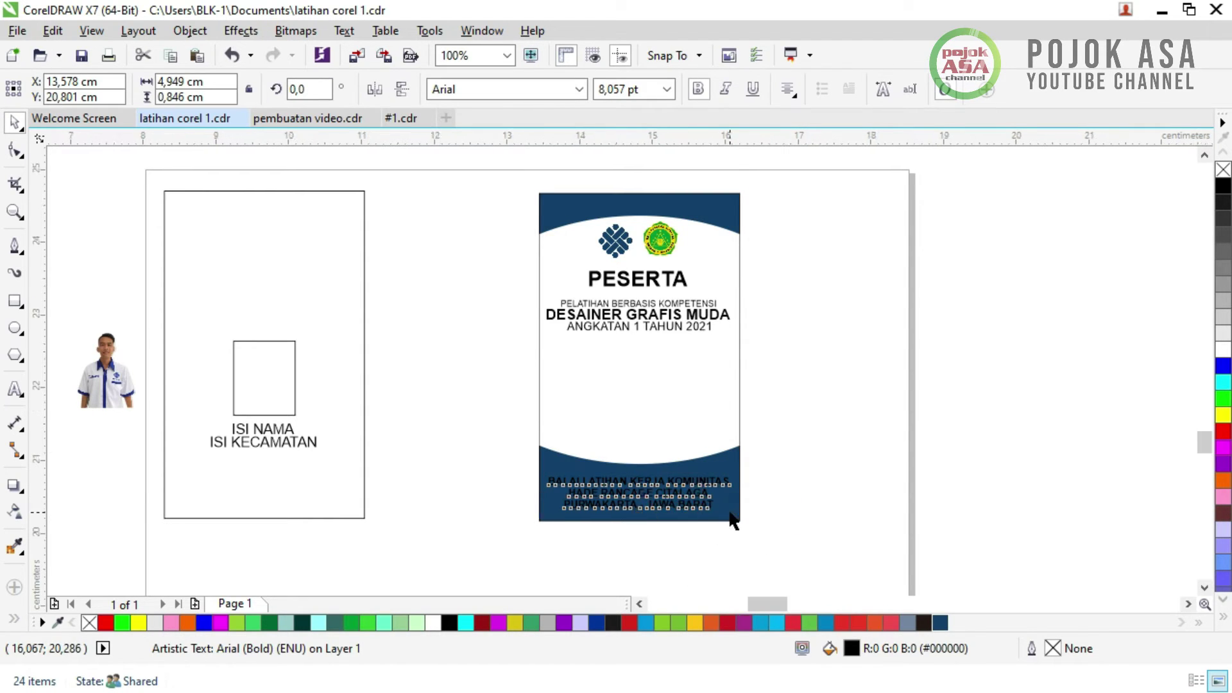
scroll(705, 490, "up", 3)
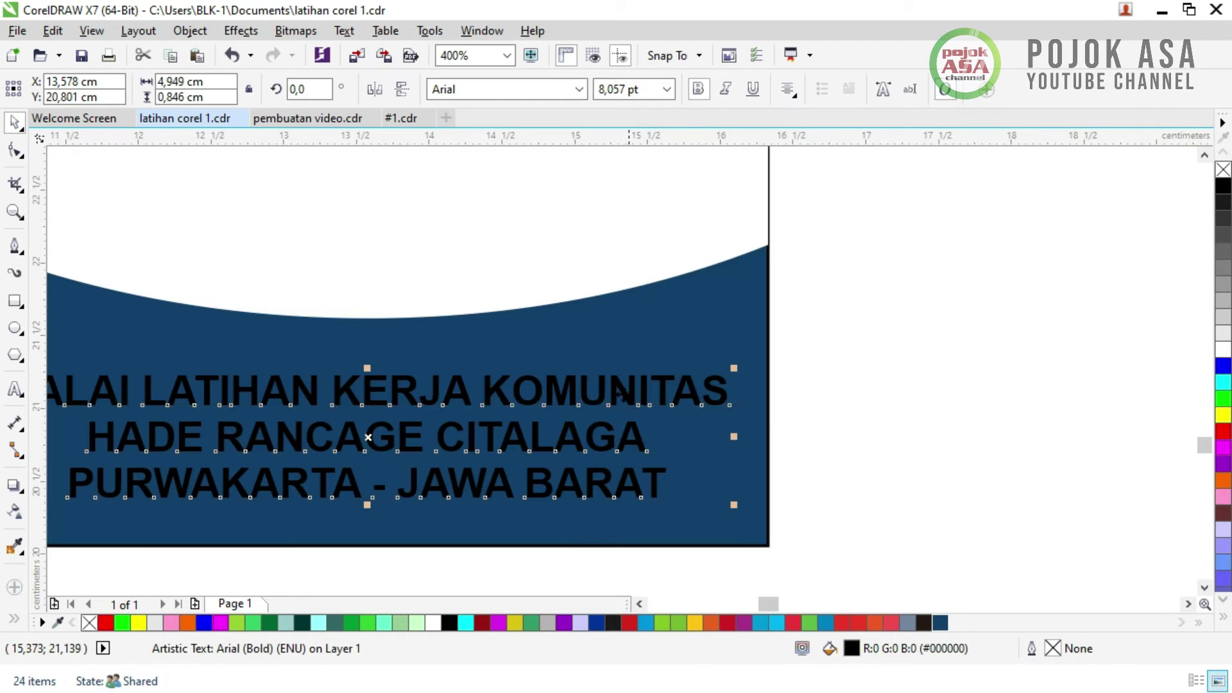
left_click(1223, 350)
scroll(1114, 352, "down", 3)
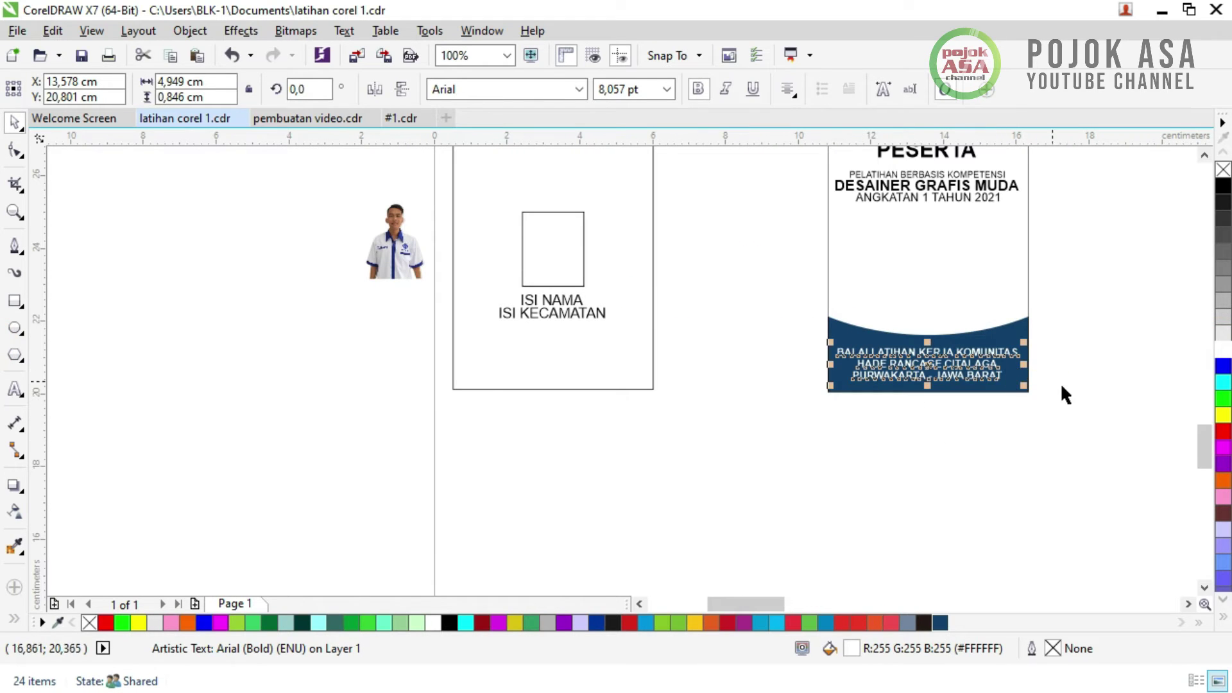
left_click(1061, 387)
- Move the participant's photo from beside the page onto the white panel, below the ANGKATAN 1 TAHUN 2021 line
scroll(1023, 324, "down", 1)
scroll(968, 308, "up", 2)
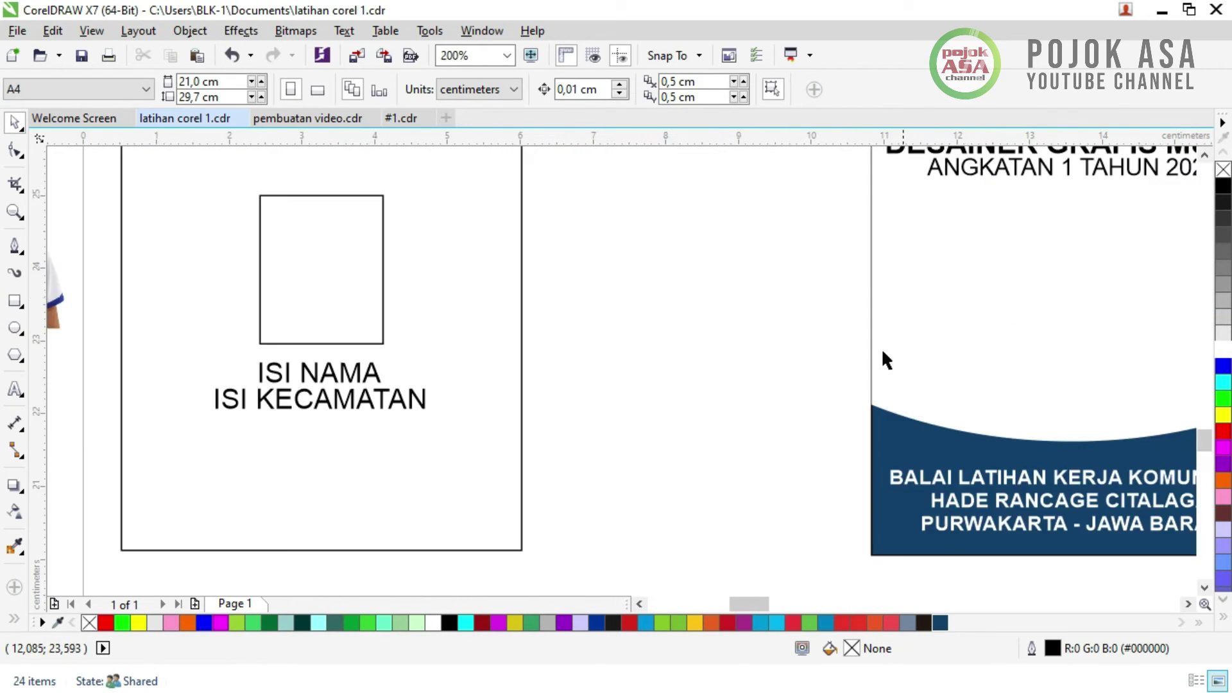
scroll(988, 276, "down", 2)
scroll(904, 335, "up", 1)
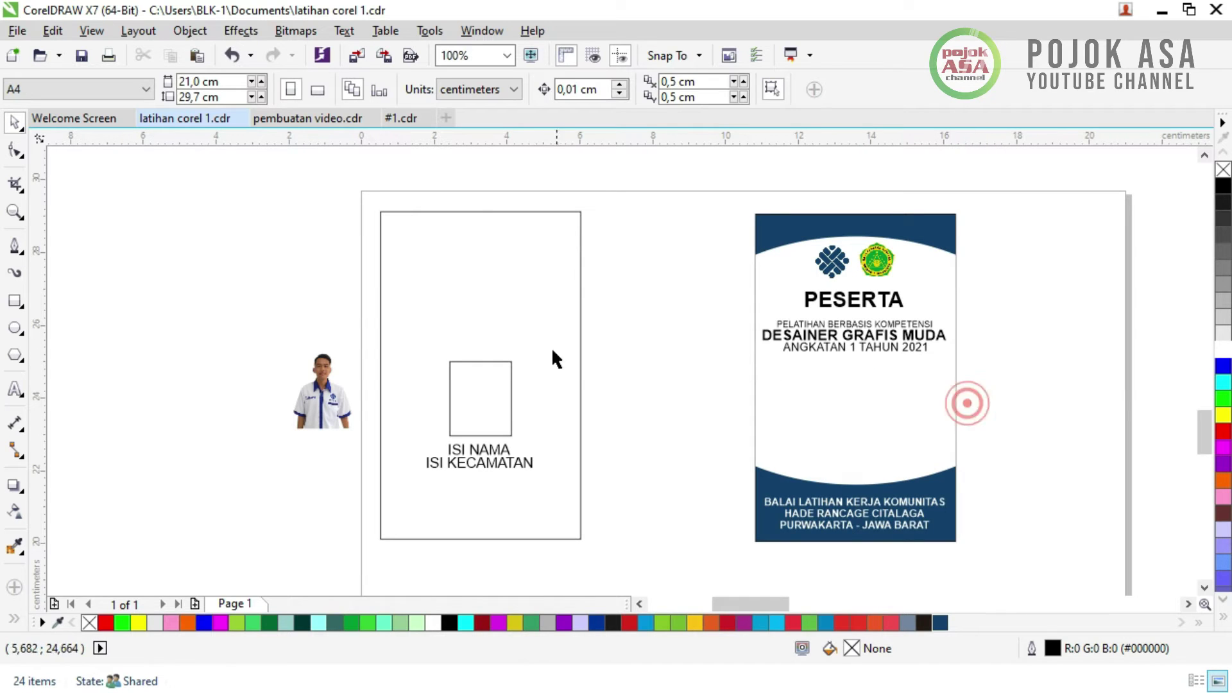
left_click(457, 310)
left_click(349, 401)
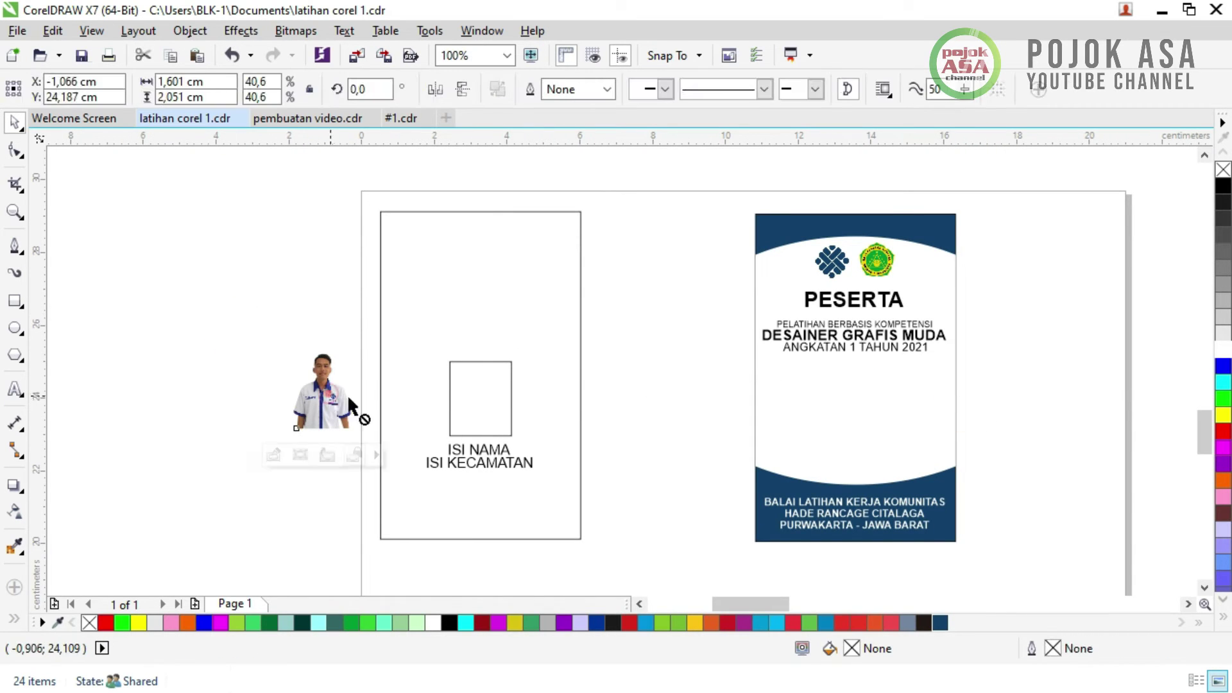
left_click_drag(348, 395, 858, 406)
scroll(858, 406, "up", 2)
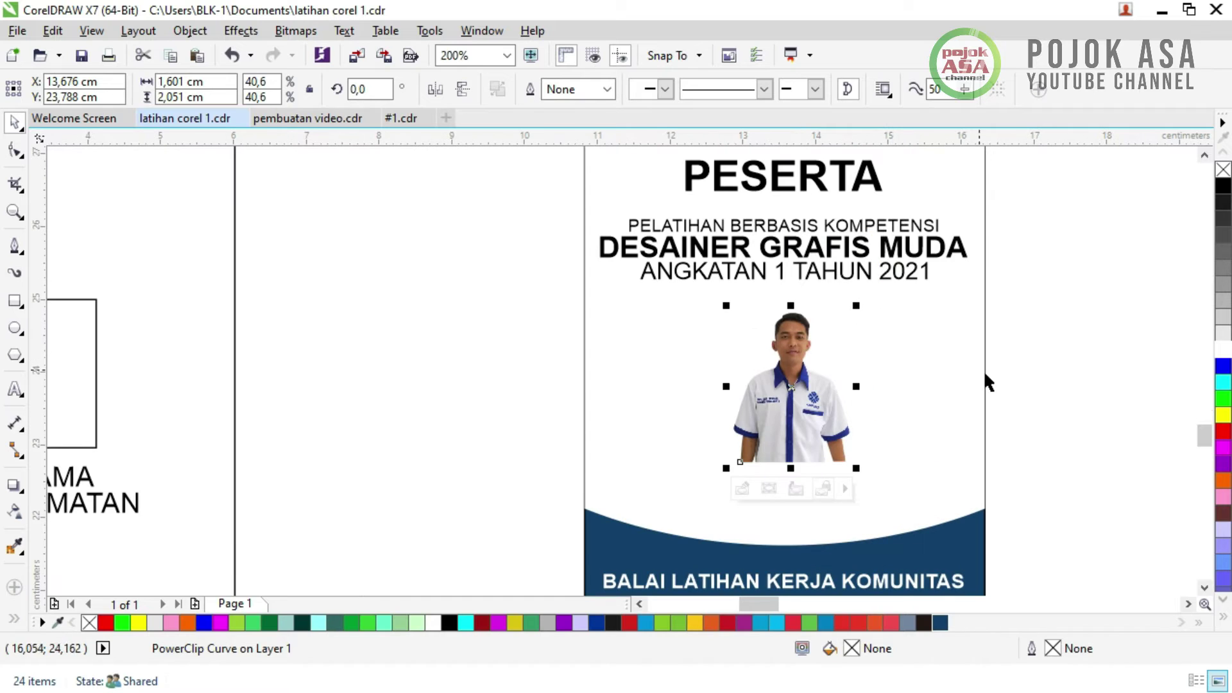
- Move the participant's photo off the blue card into the empty space between the two card layouts and deselect it
left_click(1049, 424)
mouse_move(837, 362)
left_mouse_down()
mouse_move(838, 403)
mouse_move(848, 359)
left_mouse_up()
scroll(848, 360, "down", 1)
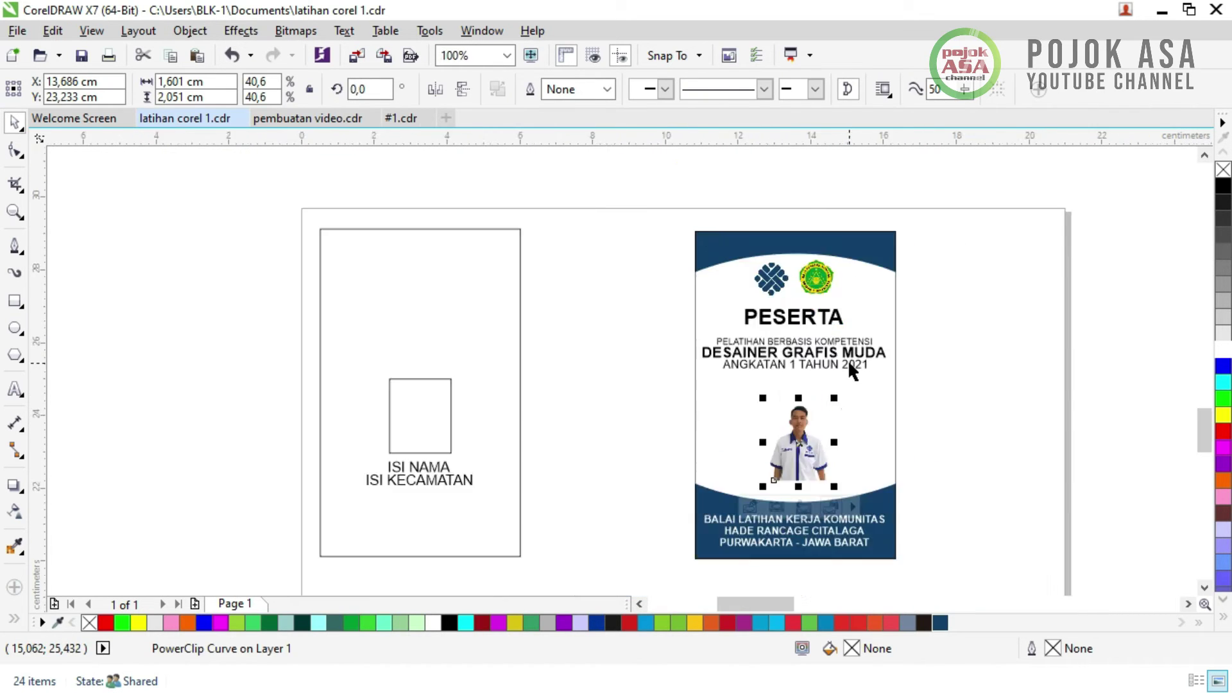
scroll(847, 411, "up", 1)
left_click_drag(755, 542, 429, 409)
left_click(1111, 446)
scroll(511, 369, "down", 1)
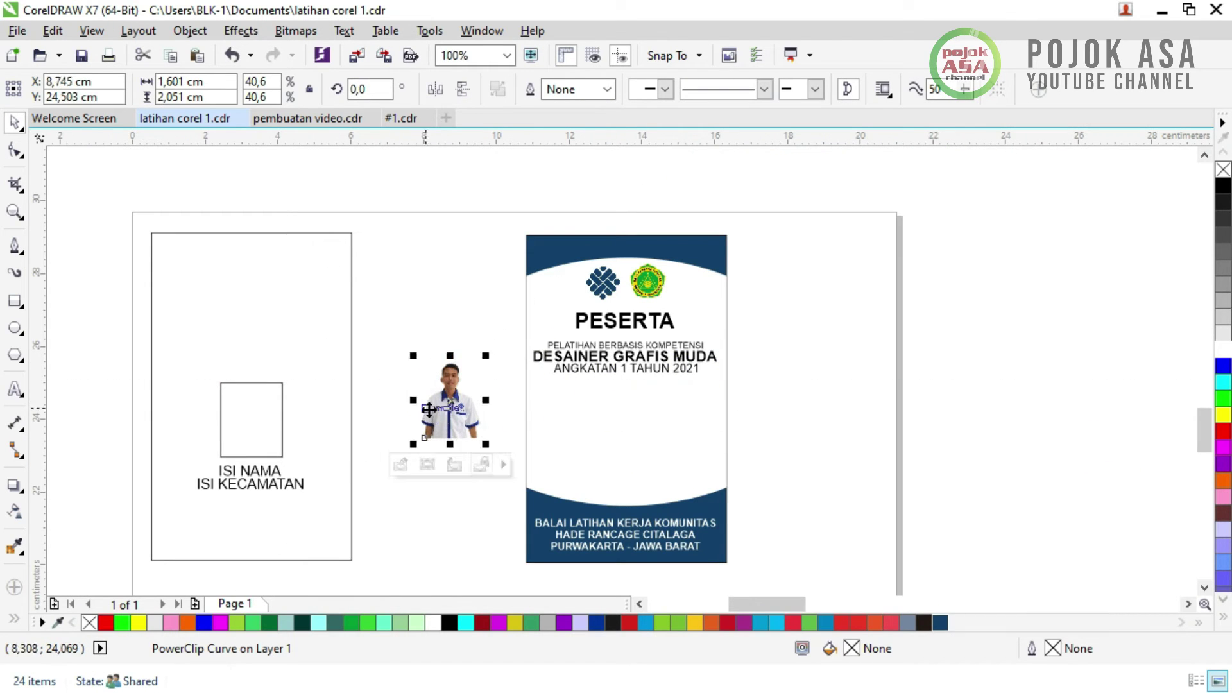
left_click(467, 290)
- Draw a circle about 1,72 cm in diameter overlapping the participant's photo between the two cards
scroll(441, 406, "up", 2)
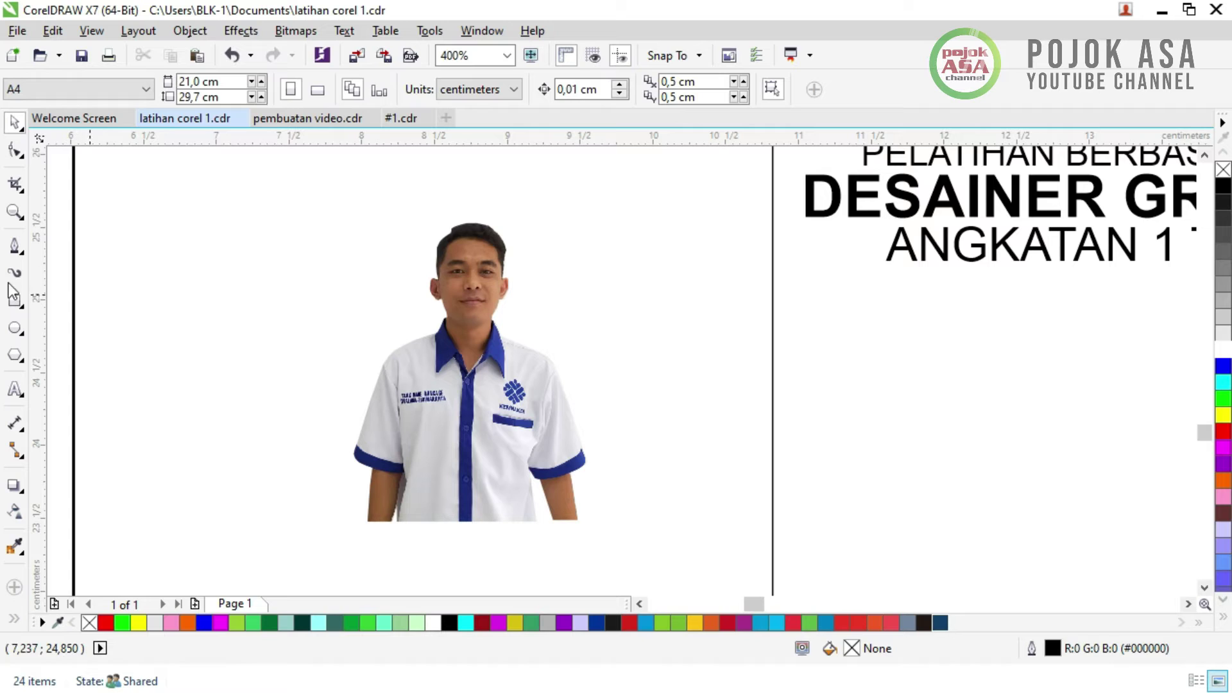
left_click(14, 327)
left_click_drag(216, 205, 475, 463)
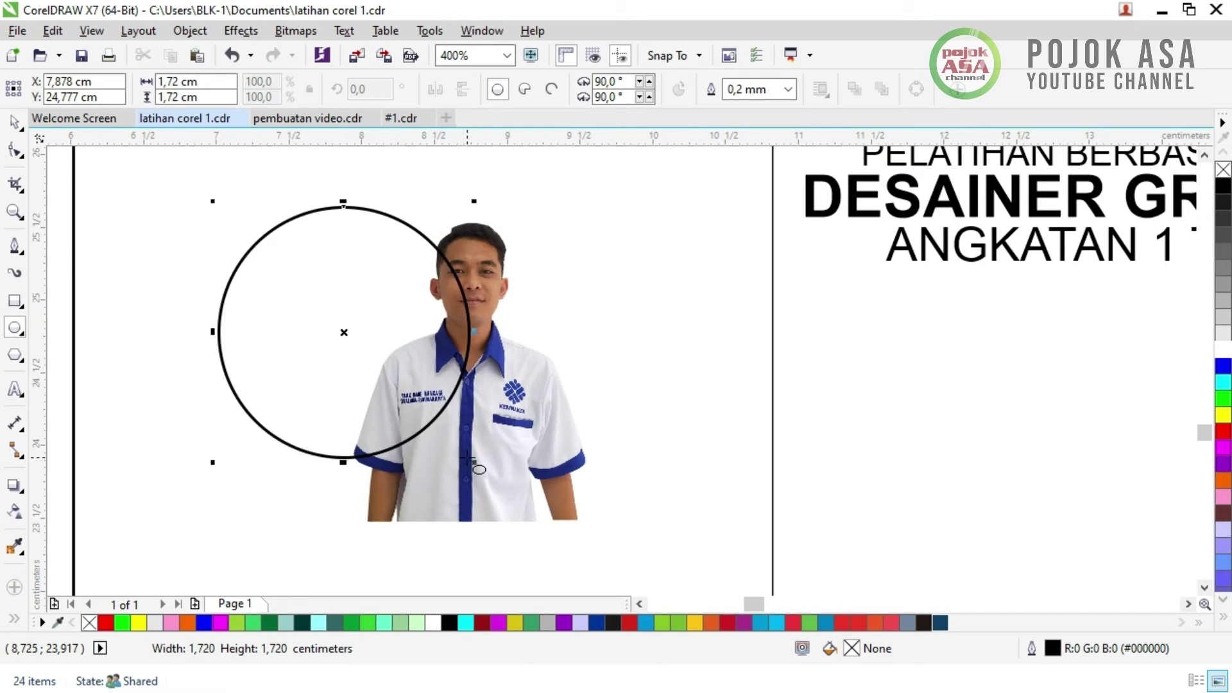
- Align the circle horizontally to the center of the participant's photo and deselect both
left_click(15, 122)
left_click(525, 427, "shift")
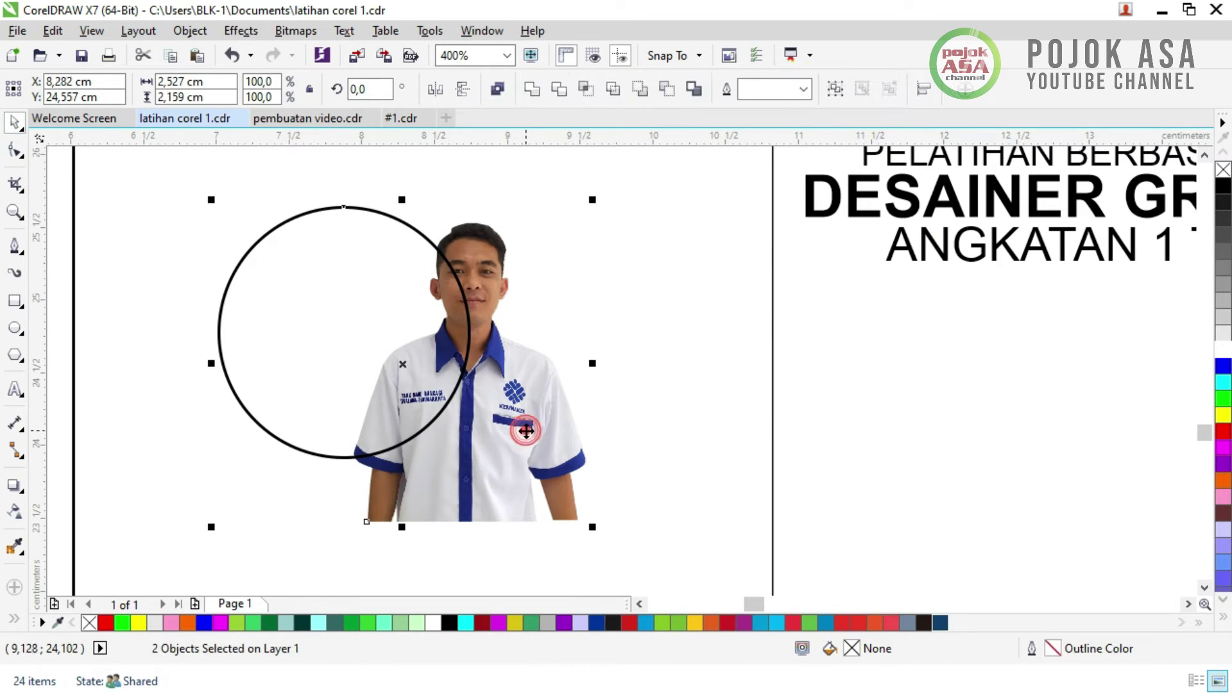
left_click(219, 331)
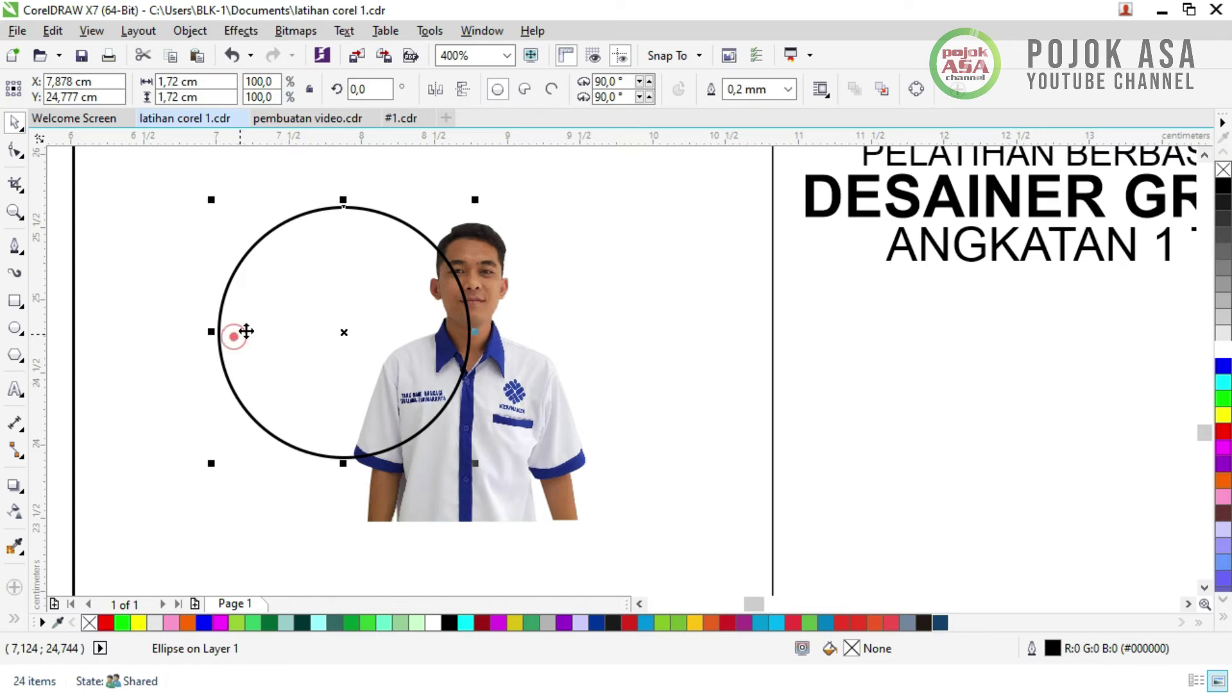
left_click(547, 457, "shift")
key("c")
key("Escape")
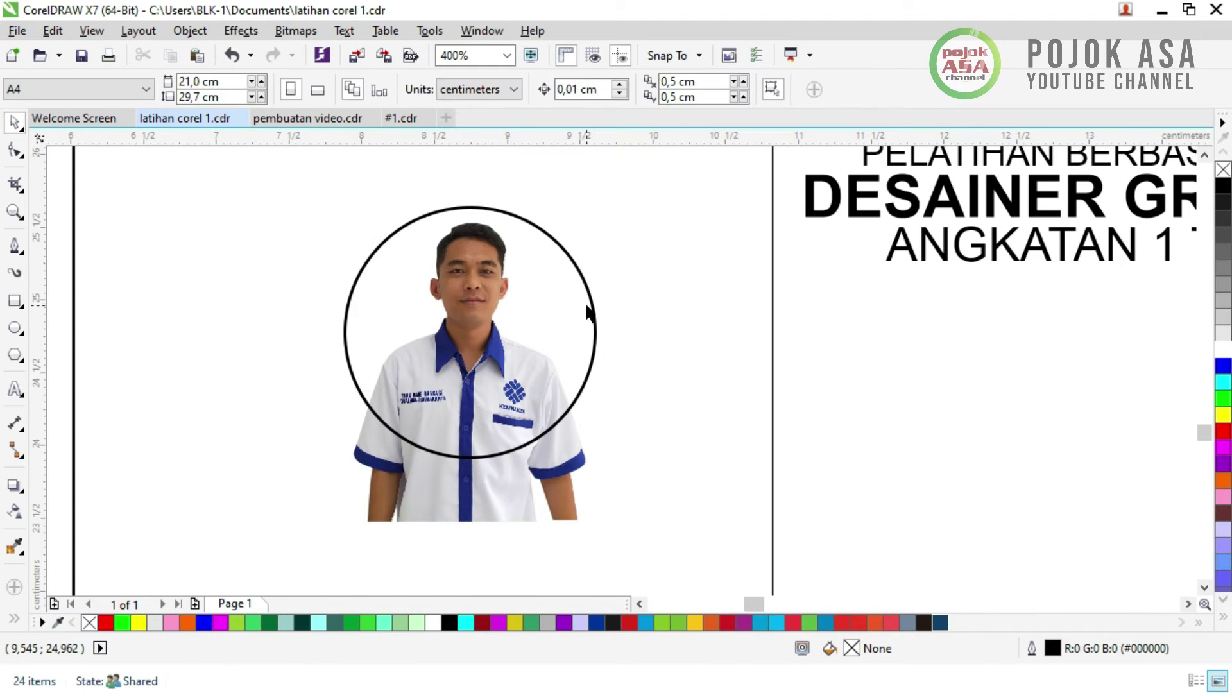
left_click(596, 312)
left_click(653, 398)
left_click(578, 467)
left_click(642, 381)
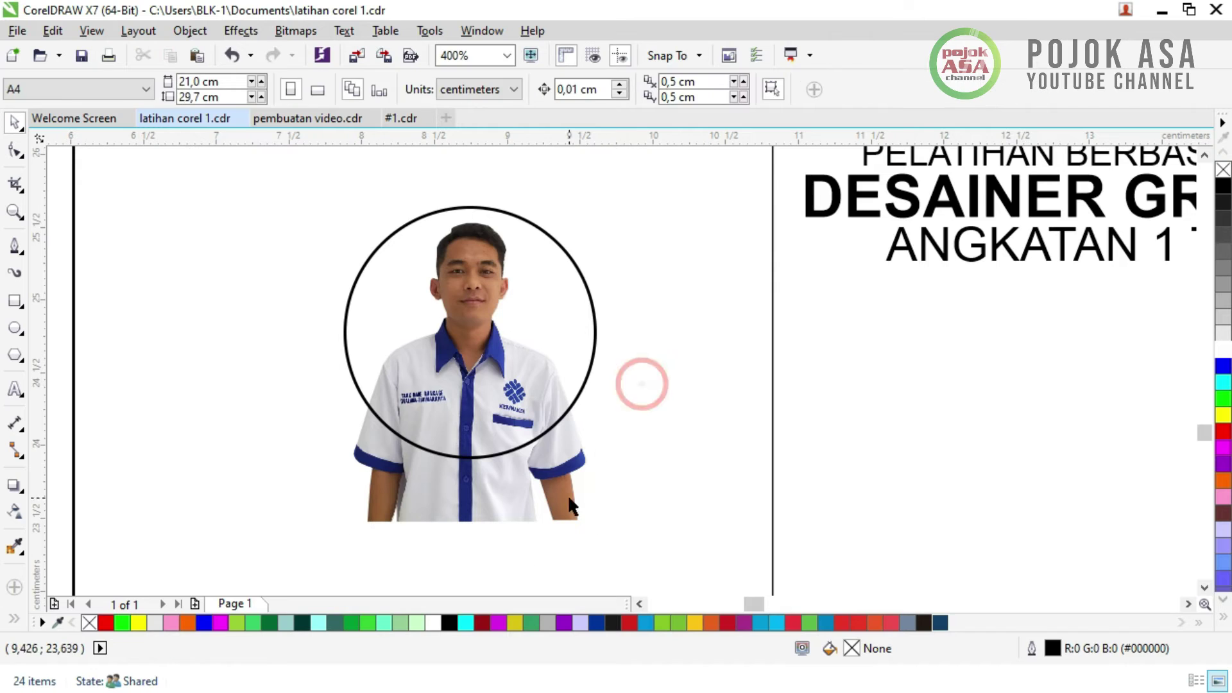
- Place the participant's photo inside the circle as a PowerClip
left_click(563, 504)
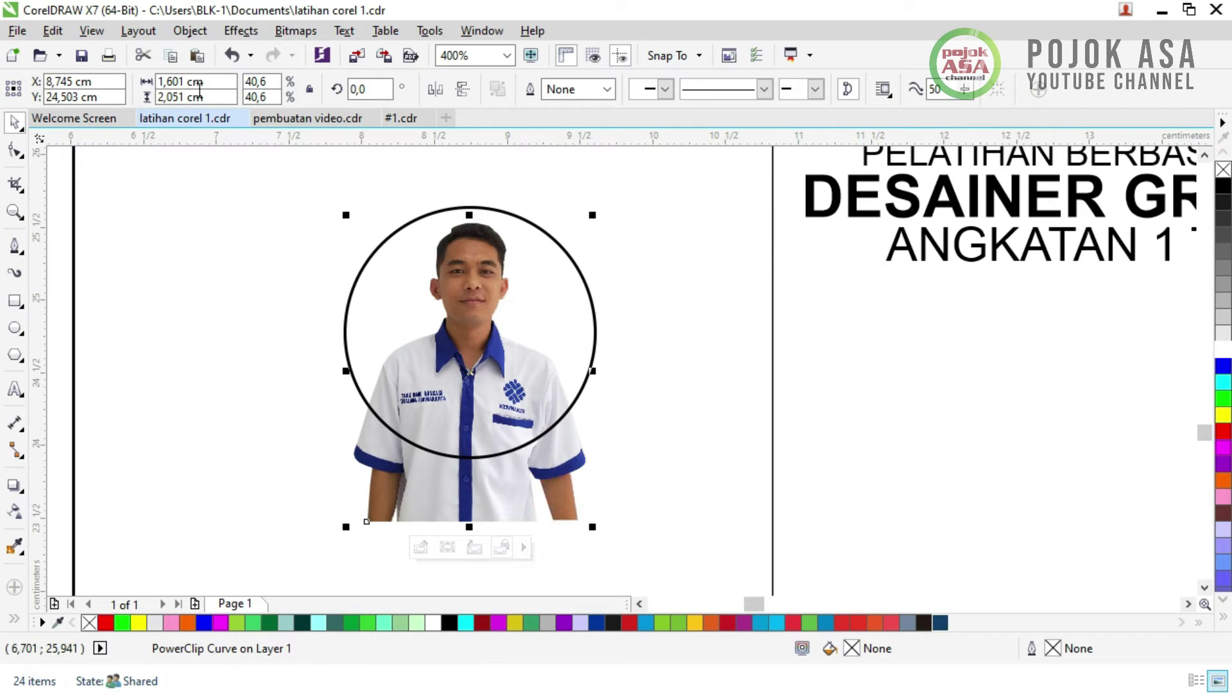
left_click(193, 32)
left_click(239, 199)
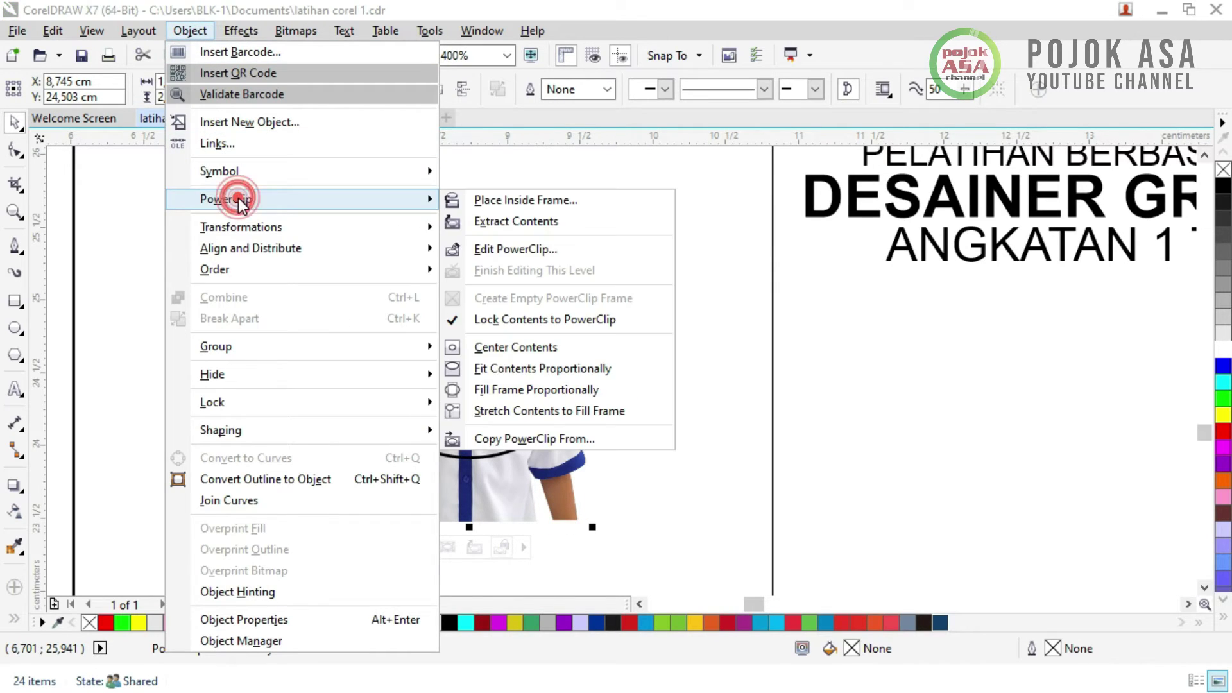
left_click(491, 199)
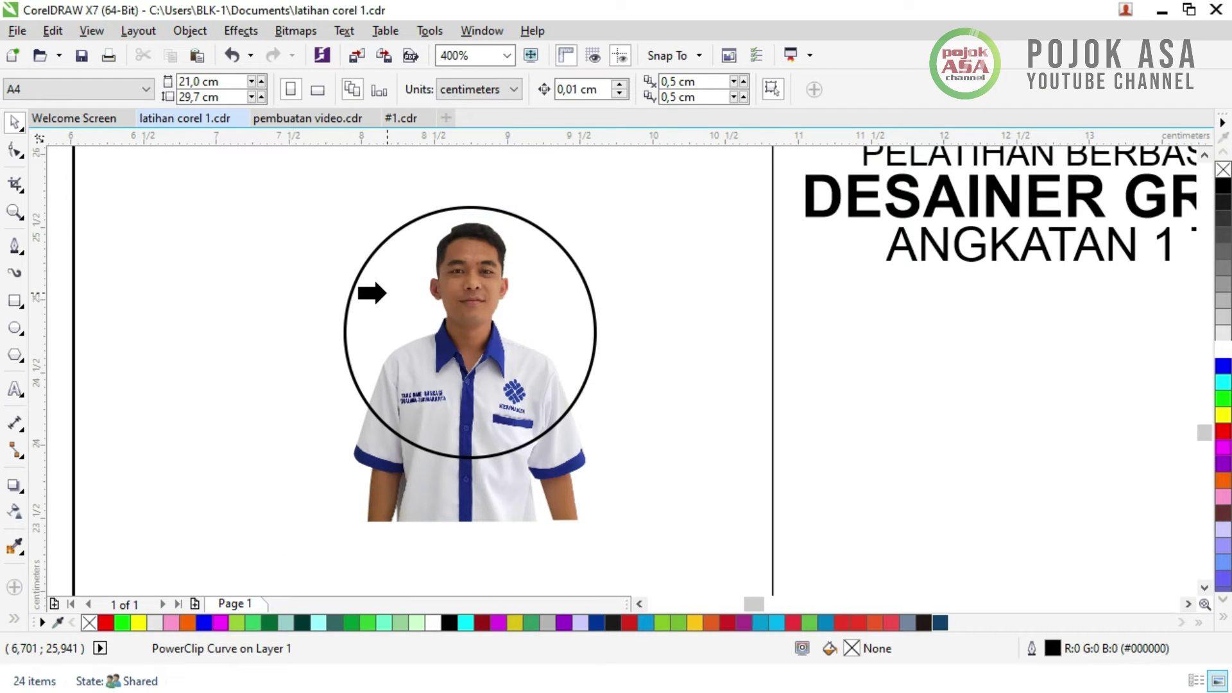
left_click(386, 294)
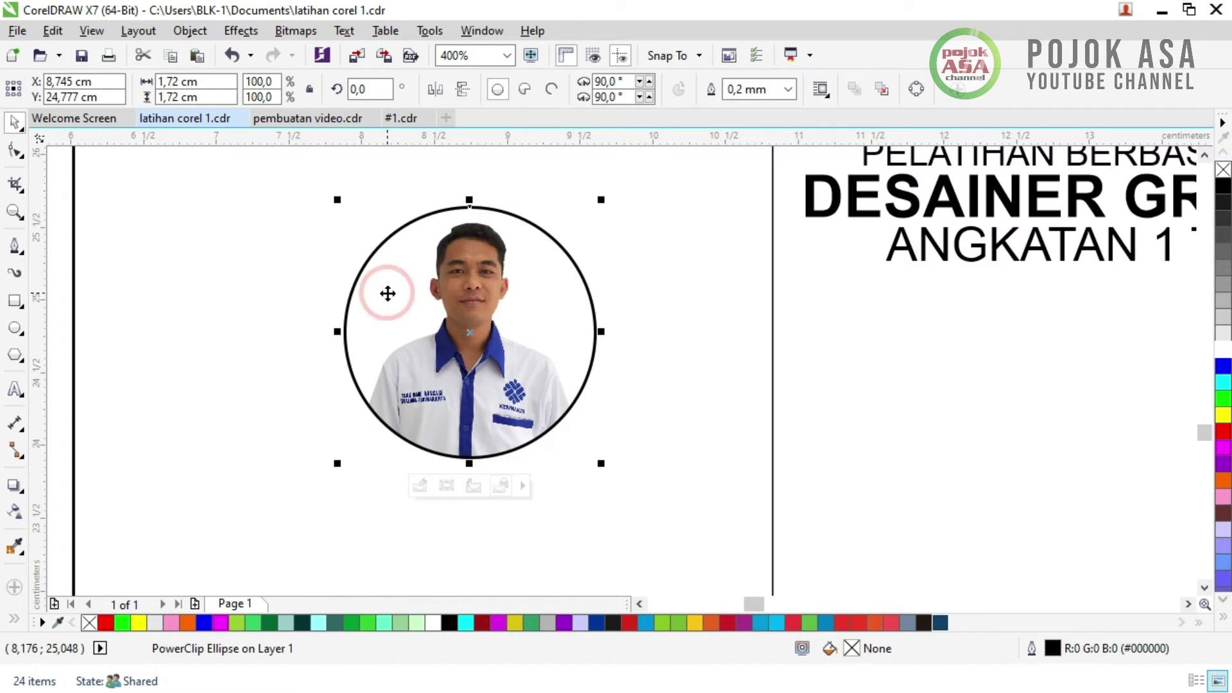
- Move the circular photo onto the card's white panel, below the ANGKATAN 1 TAHUN 2021 line
scroll(451, 357, "down", 2)
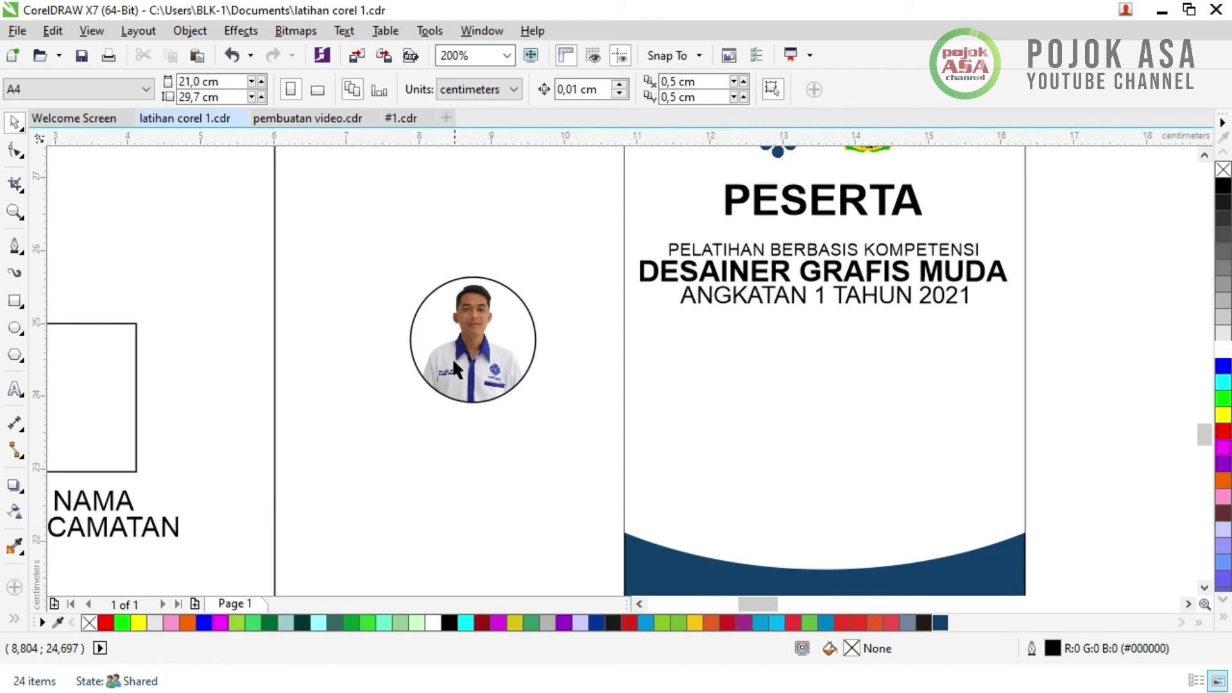
left_click_drag(454, 372, 632, 402)
left_click(805, 443)
scroll(704, 353, "up", 1)
scroll(618, 360, "down", 1)
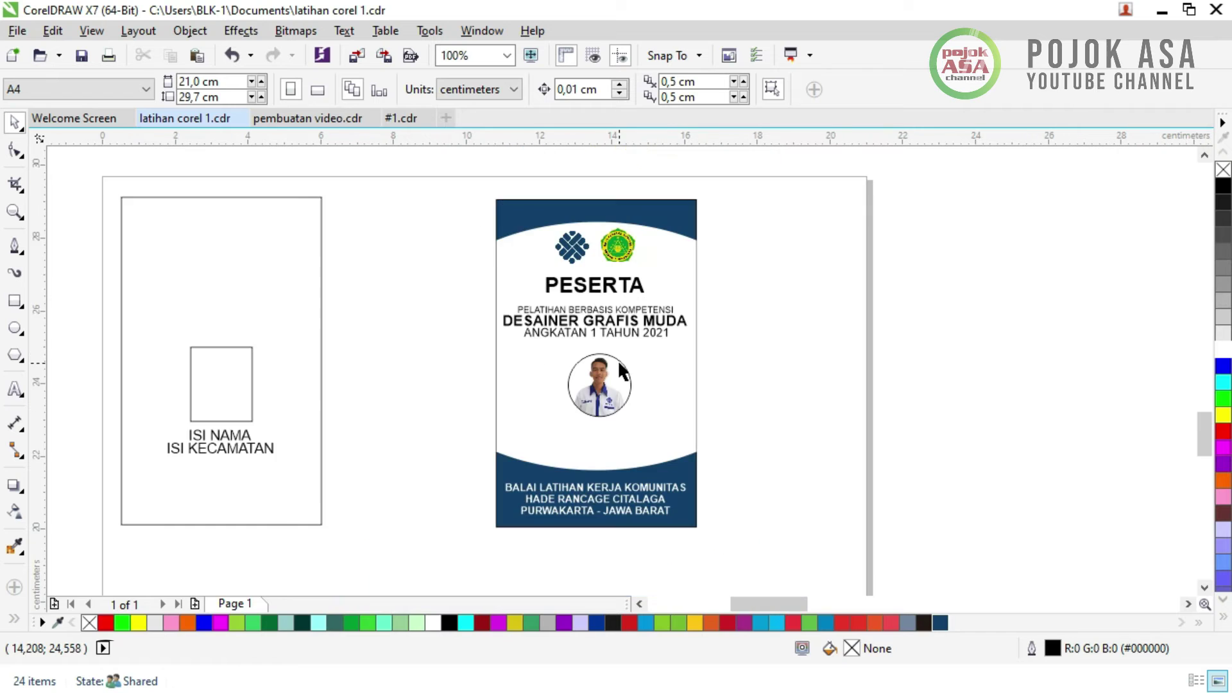
scroll(622, 356, "up", 1)
scroll(648, 373, "down", 1)
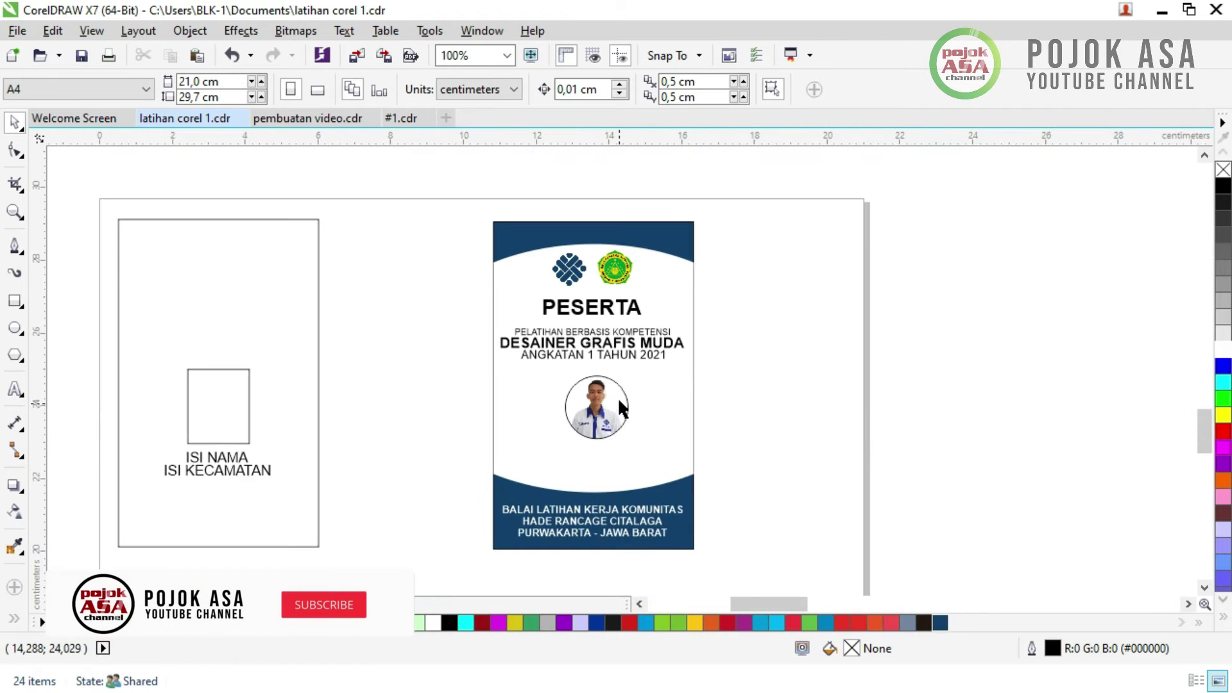
scroll(617, 405, "up", 1)
scroll(620, 401, "up", 1)
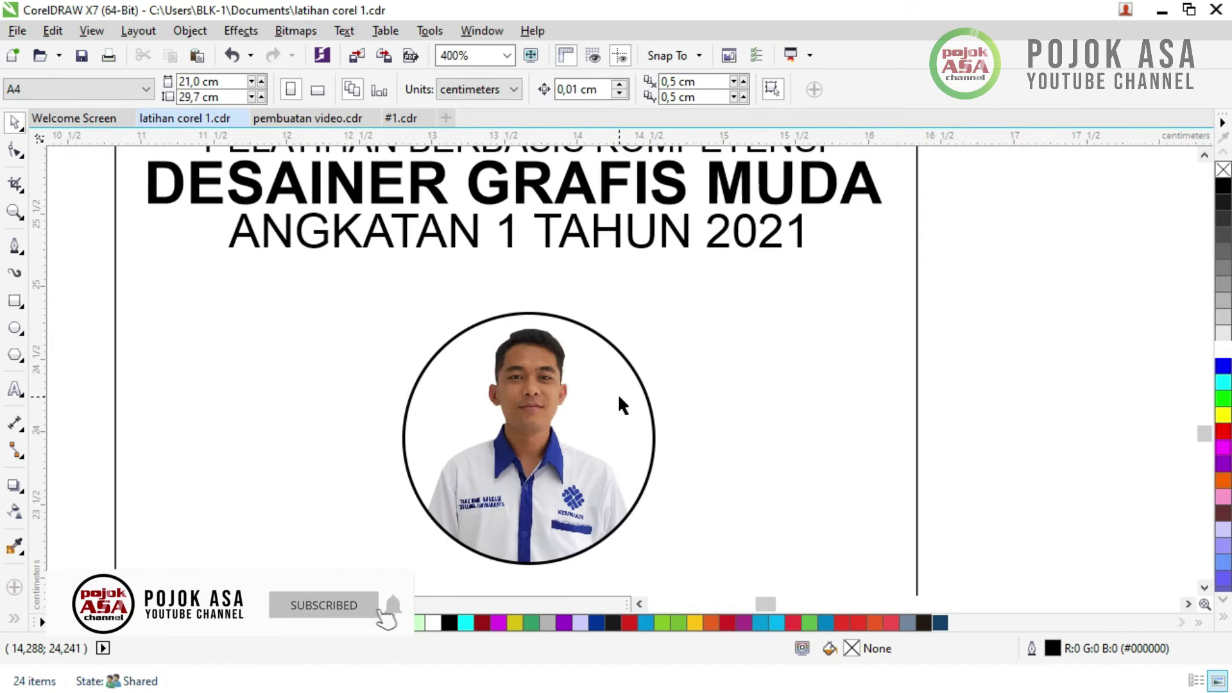
scroll(619, 397, "down", 2)
scroll(625, 386, "up", 2)
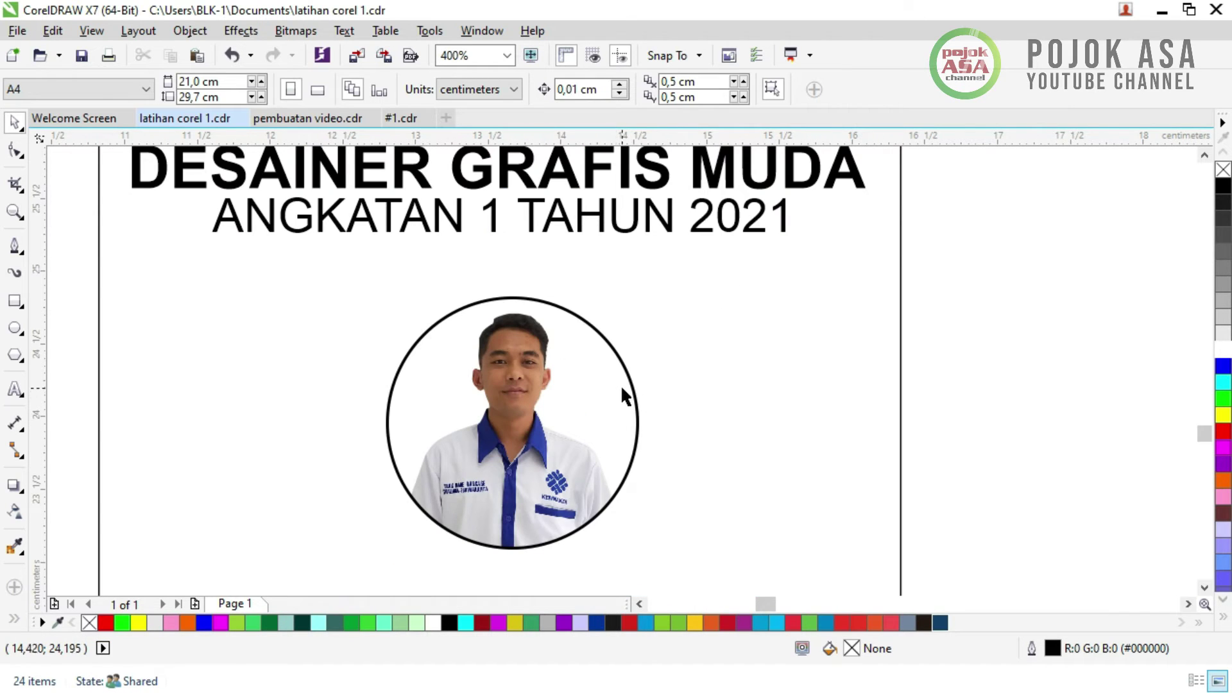
scroll(622, 391, "down", 2)
scroll(623, 394, "up", 1)
scroll(630, 424, "up", 1)
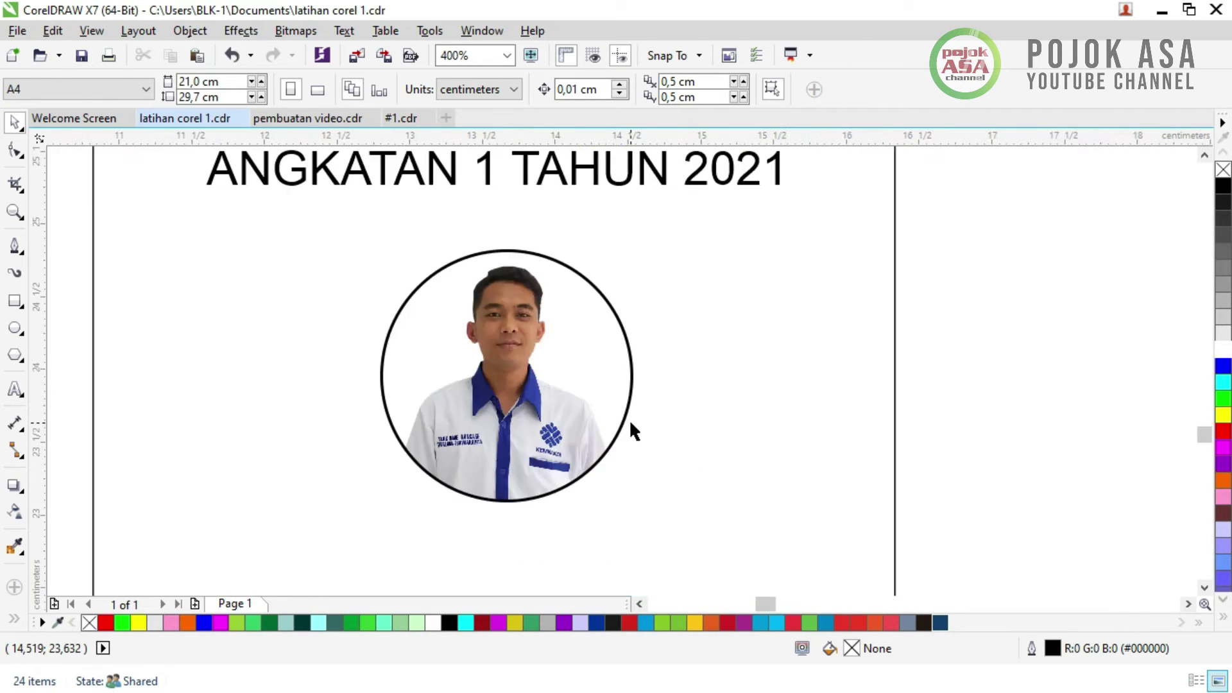
scroll(630, 424, "down", 2)
scroll(630, 423, "up", 1)
scroll(630, 423, "up", 1)
scroll(630, 423, "down", 1)
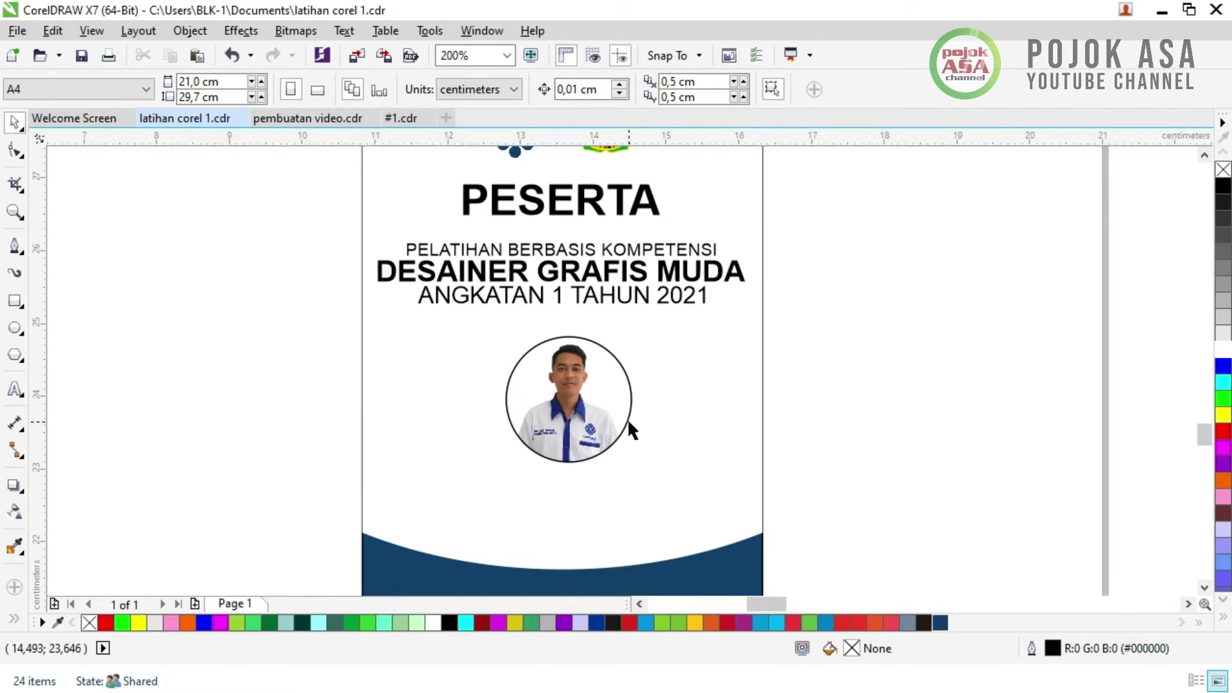
- Color the circular photo's outline with the card's logo blue, R19 G64 B106
left_click(629, 421)
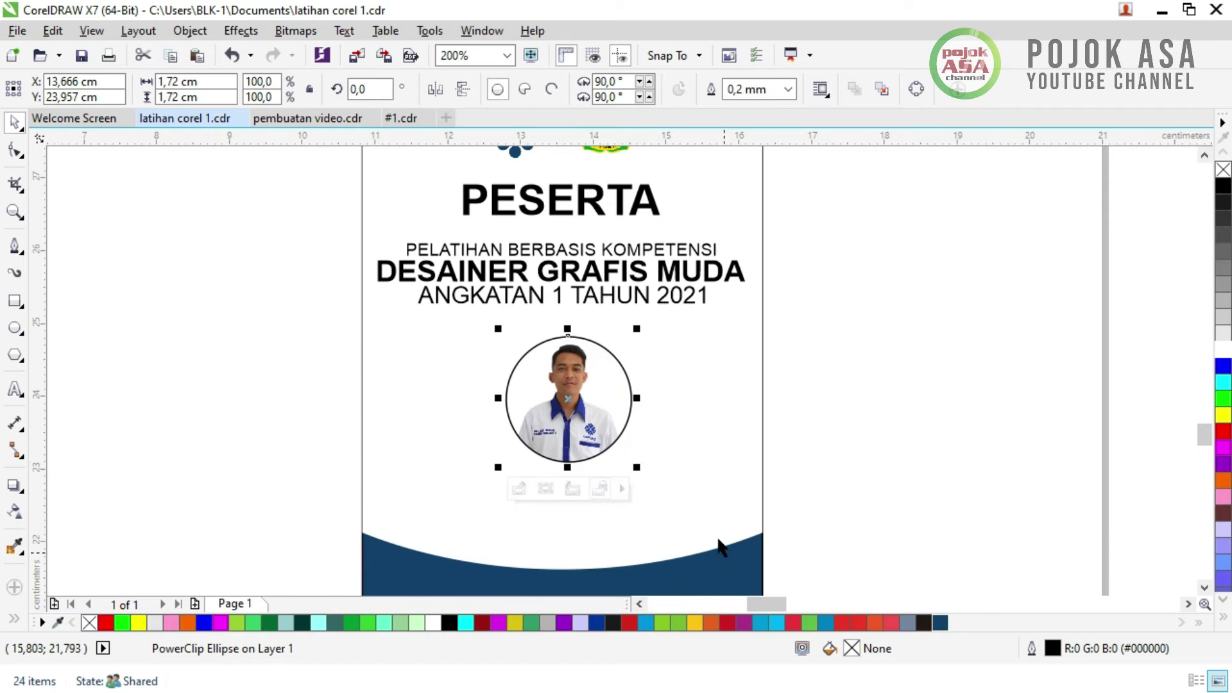
scroll(669, 528, "down", 2)
scroll(667, 513, "up", 1)
scroll(665, 494, "up", 2)
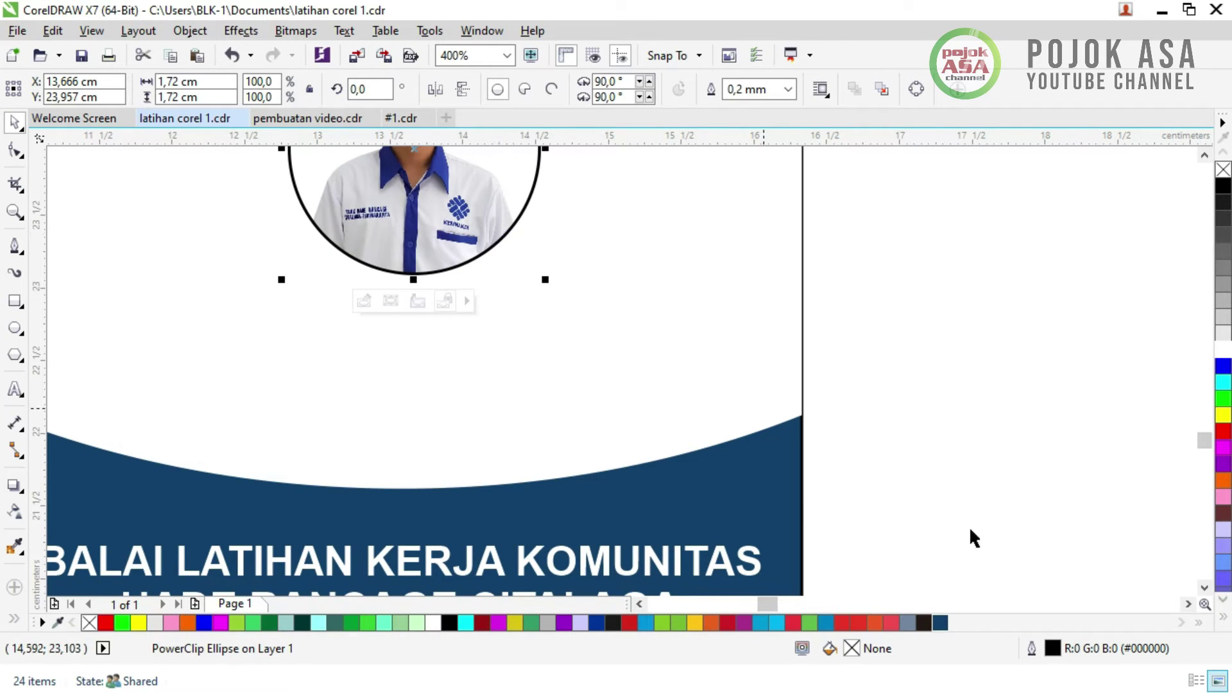
right_click(942, 625)
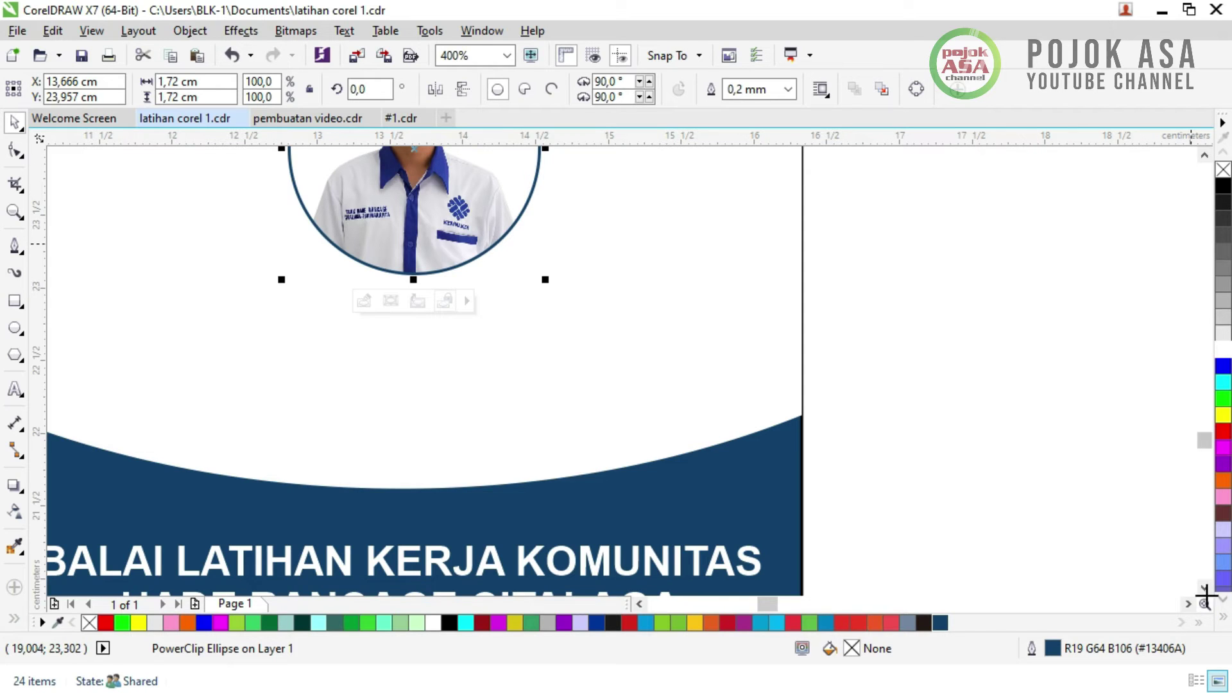
left_click(1224, 621)
left_click(940, 422)
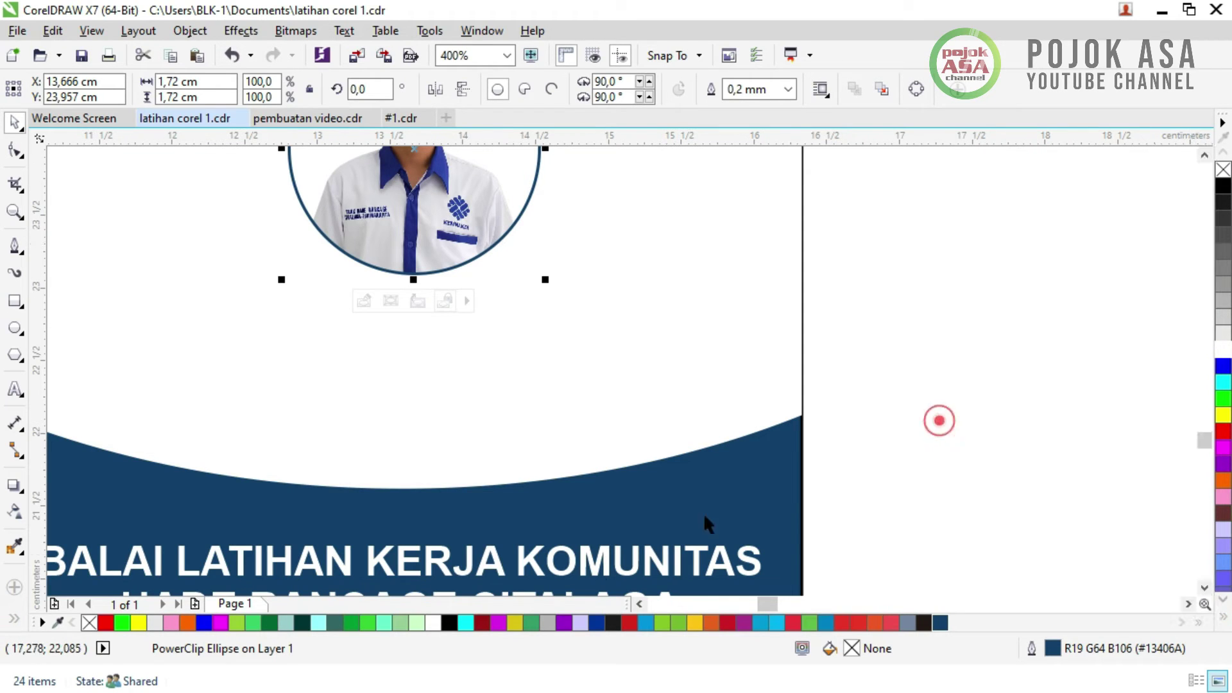
- Set the circular photo's outline width to 0.5 mm and deselect it
scroll(552, 356, "down", 1)
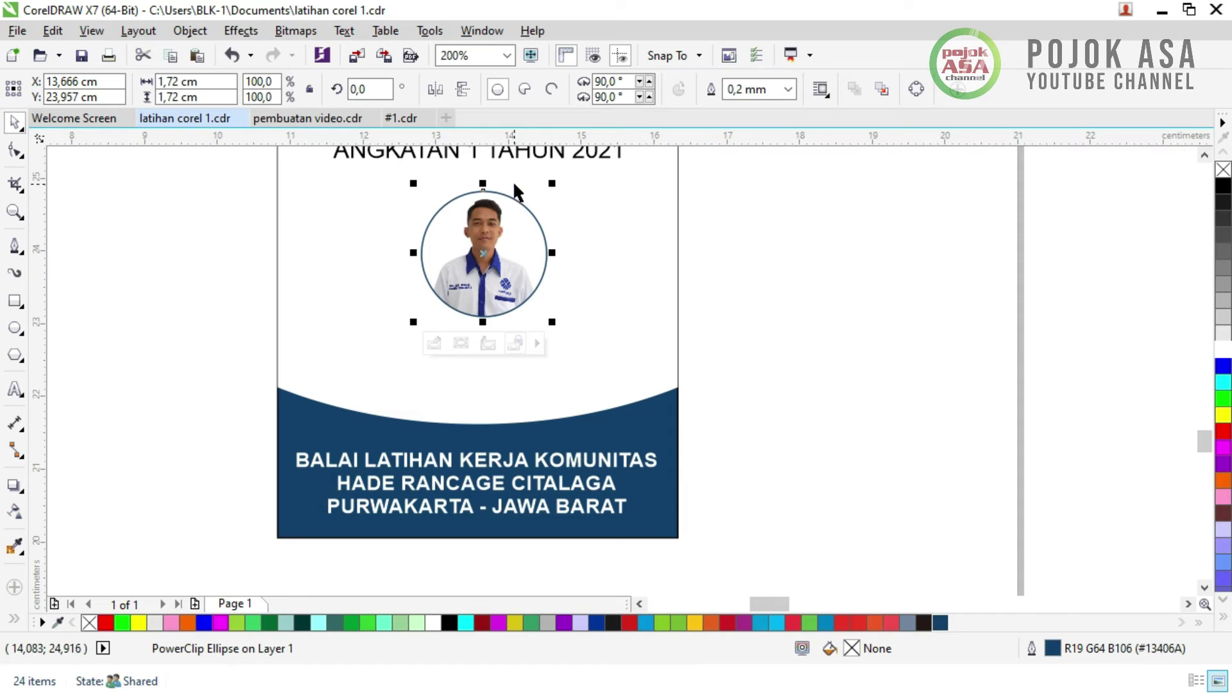
scroll(513, 181, "down", 1)
scroll(527, 225, "up", 2)
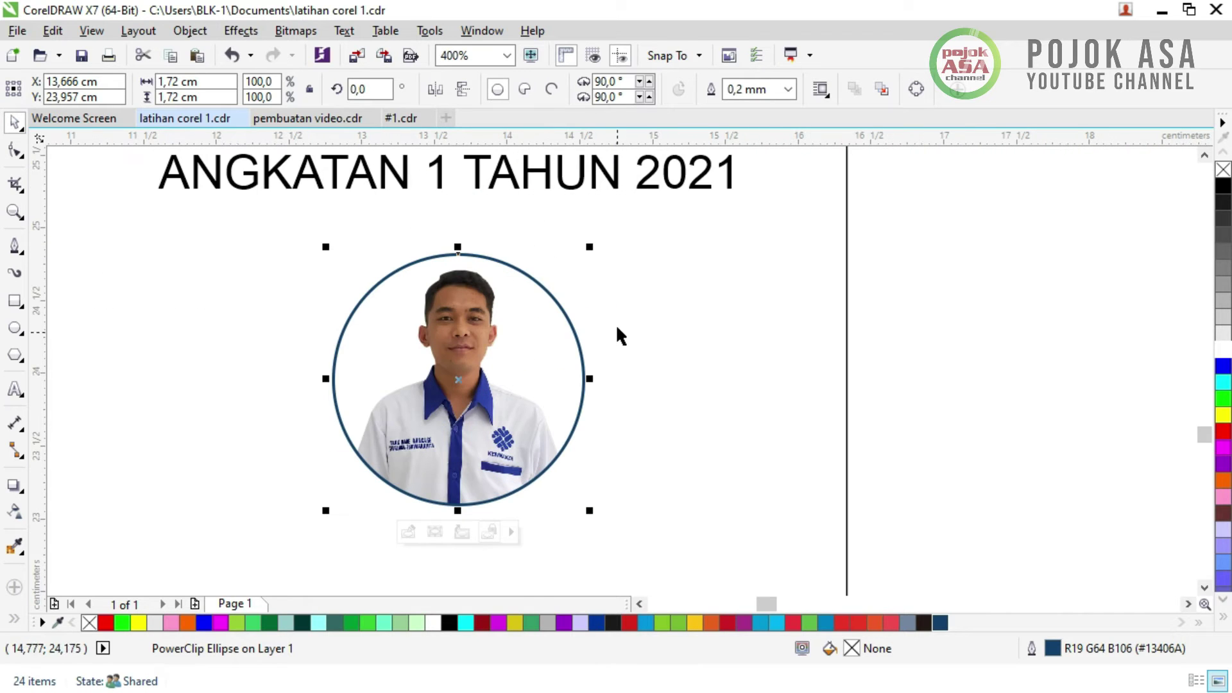
left_click(789, 90)
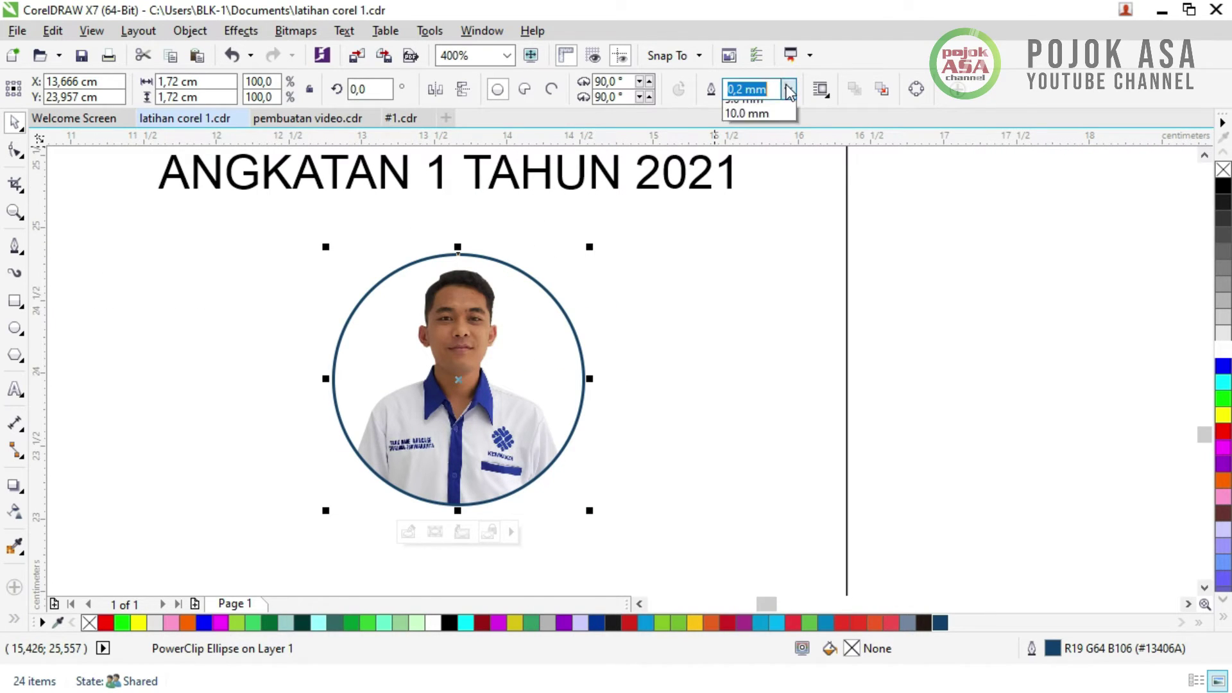
left_click(751, 181)
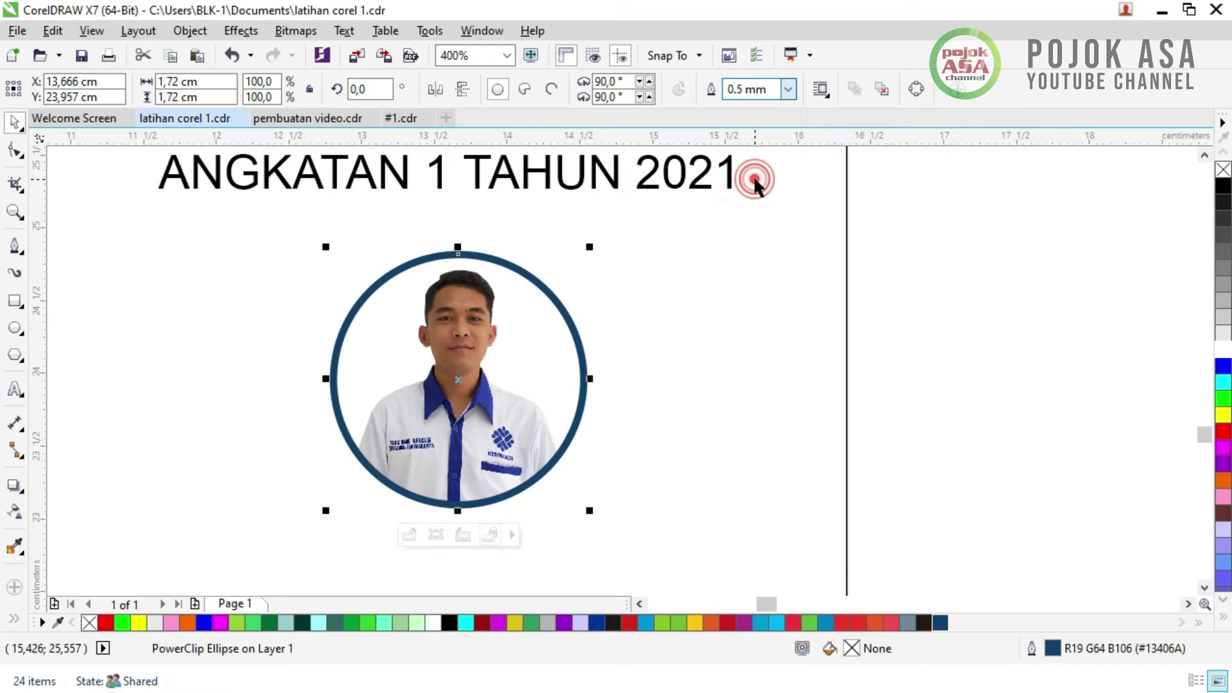
left_click(932, 446)
- Save the drawing with the framed photo on the card
scroll(607, 375, "down", 2)
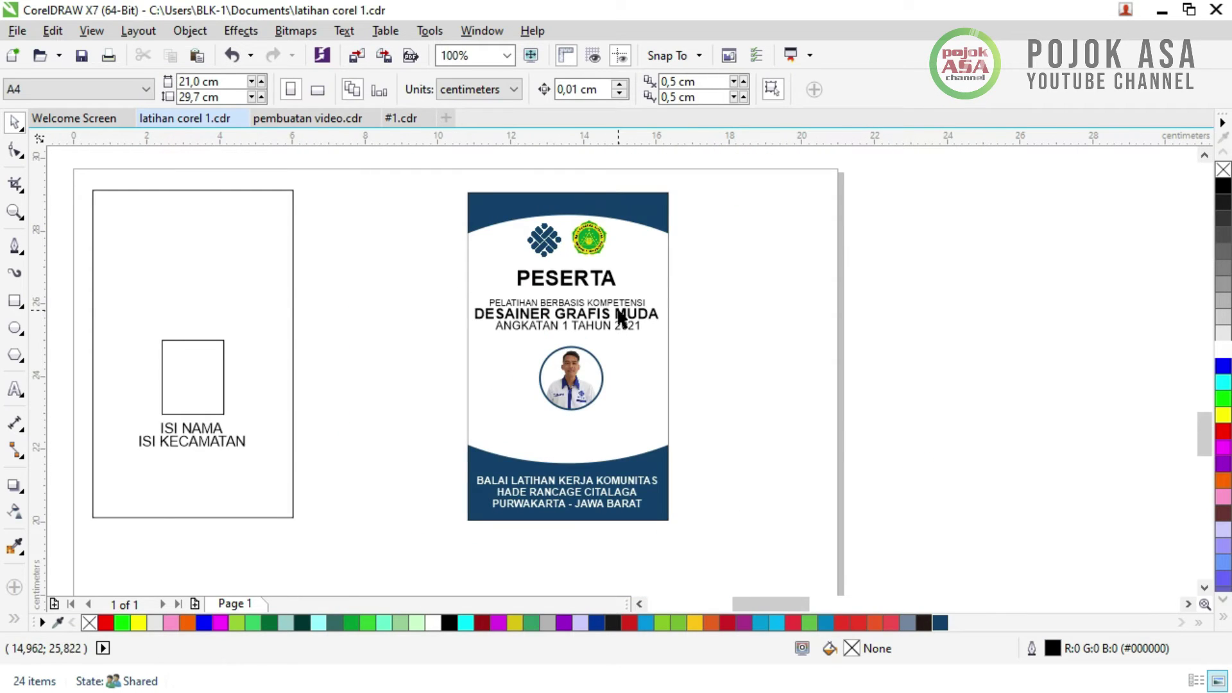
scroll(622, 314, "up", 1)
key("ctrl+s")
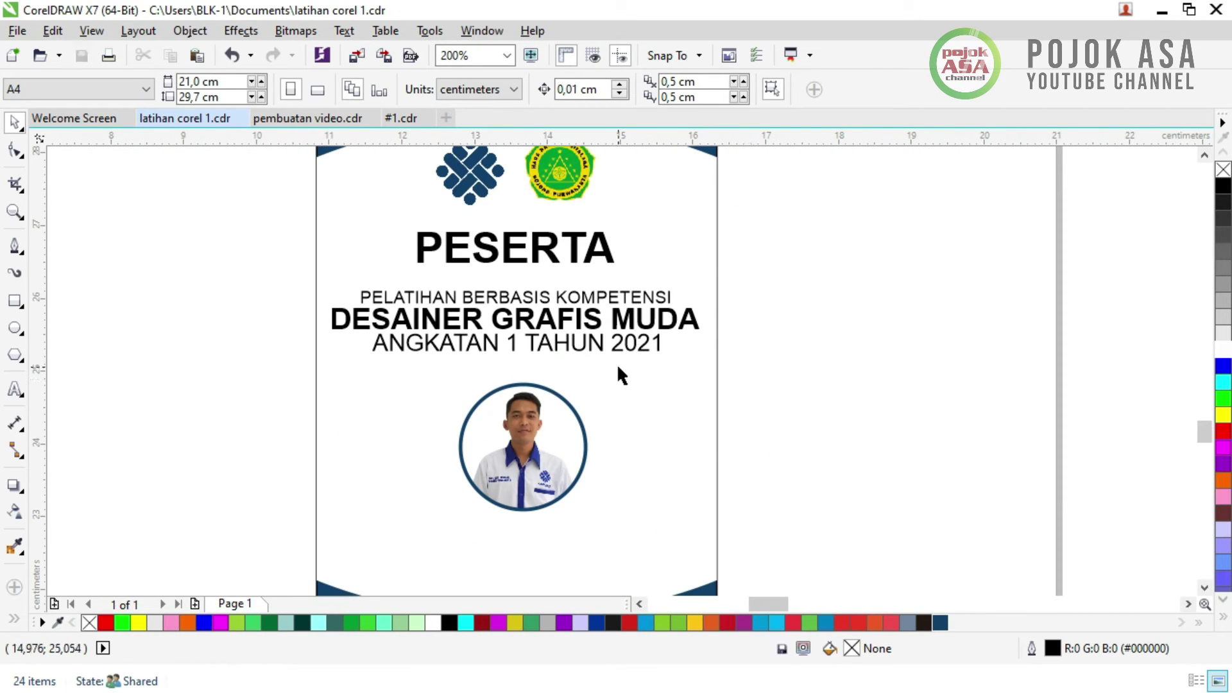
scroll(645, 375, "down", 1)
scroll(638, 378, "up", 1)
scroll(636, 374, "down", 1)
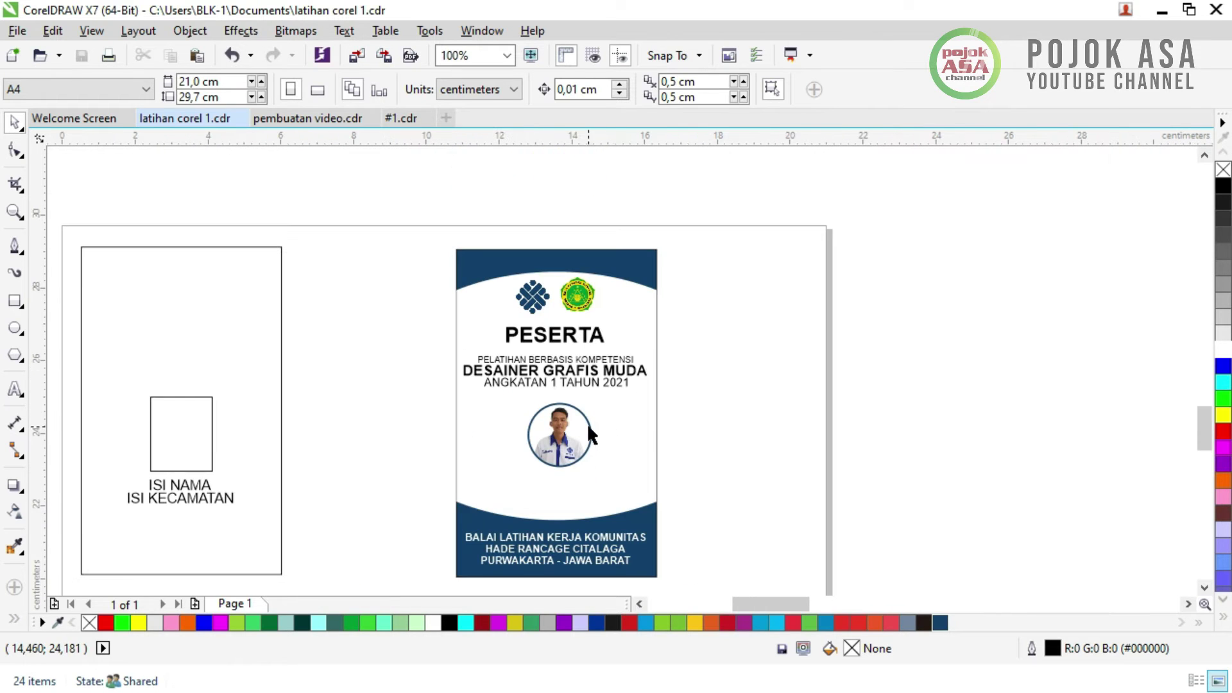
left_click(191, 487)
left_click_drag(192, 486, 488, 478)
key("ctrl+z")
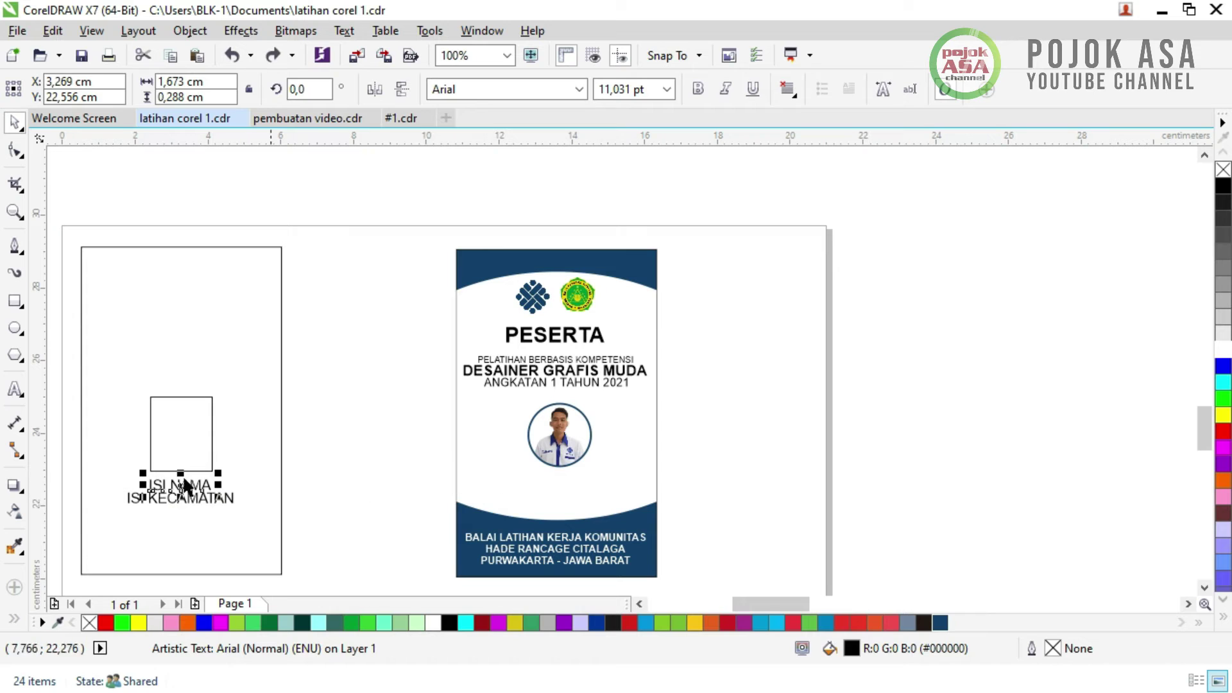
- Move the ISI NAMA and ISI KECAMATAN texts together into the empty space between the two cards and deselect them
left_click(172, 496, "shift")
left_click_drag(172, 496, 385, 469)
left_click(394, 559)
- Replace the ISI NAMA placeholder text with the participant's name
scroll(382, 459, "up", 1)
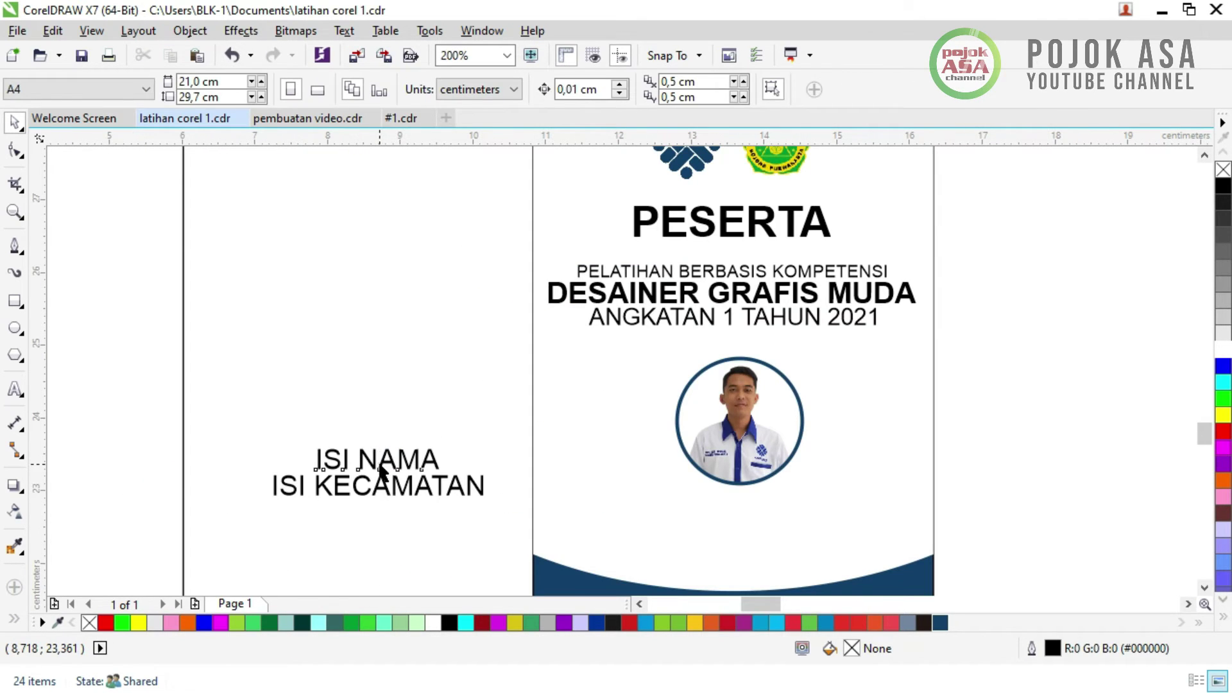
double_click(383, 473)
left_click_drag(437, 459, 302, 464)
type("FAHRI")
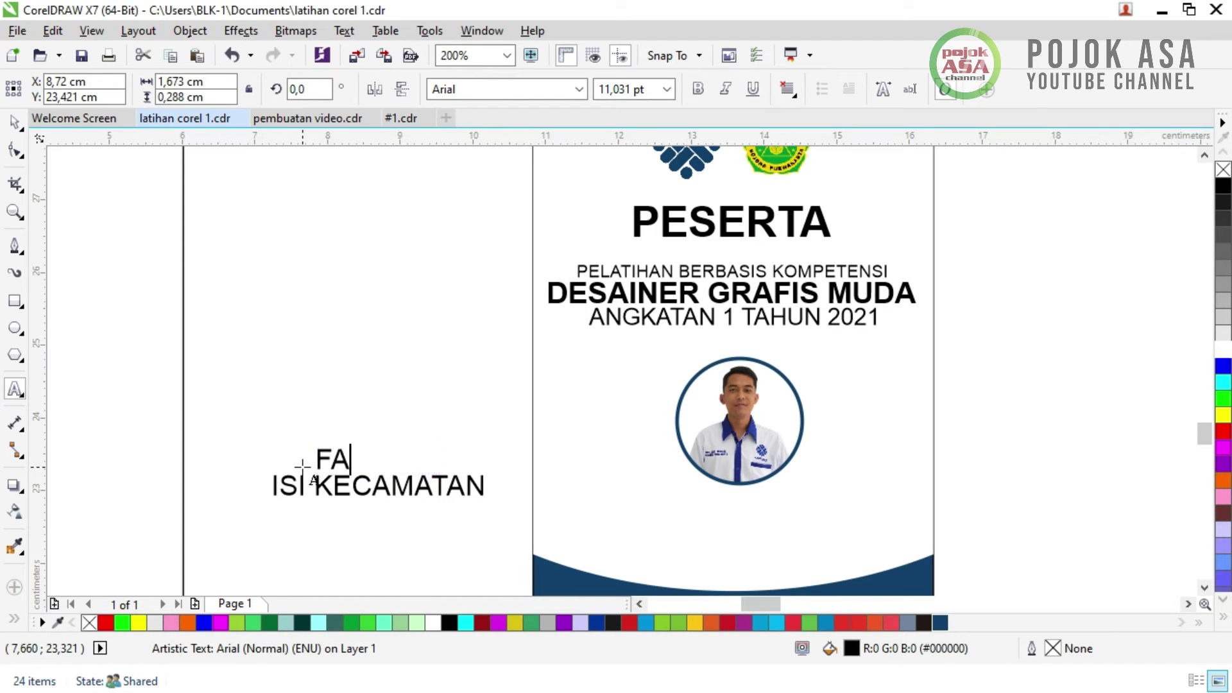
- Replace the ISI KECAMATAN placeholder text with BOJONG and finish editing the text
left_click(343, 485)
triple_click(347, 485)
type("BOJONVG")
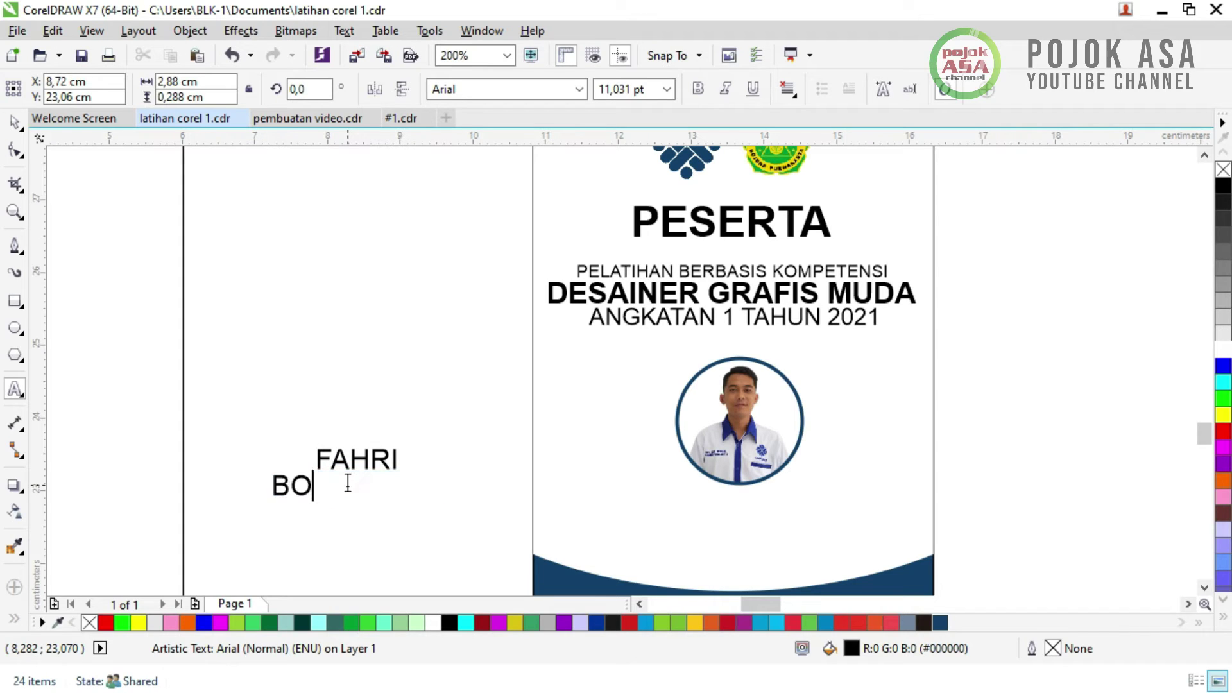
key("BackSpace")
key("BackSpace")
type("NG")
left_click(14, 122)
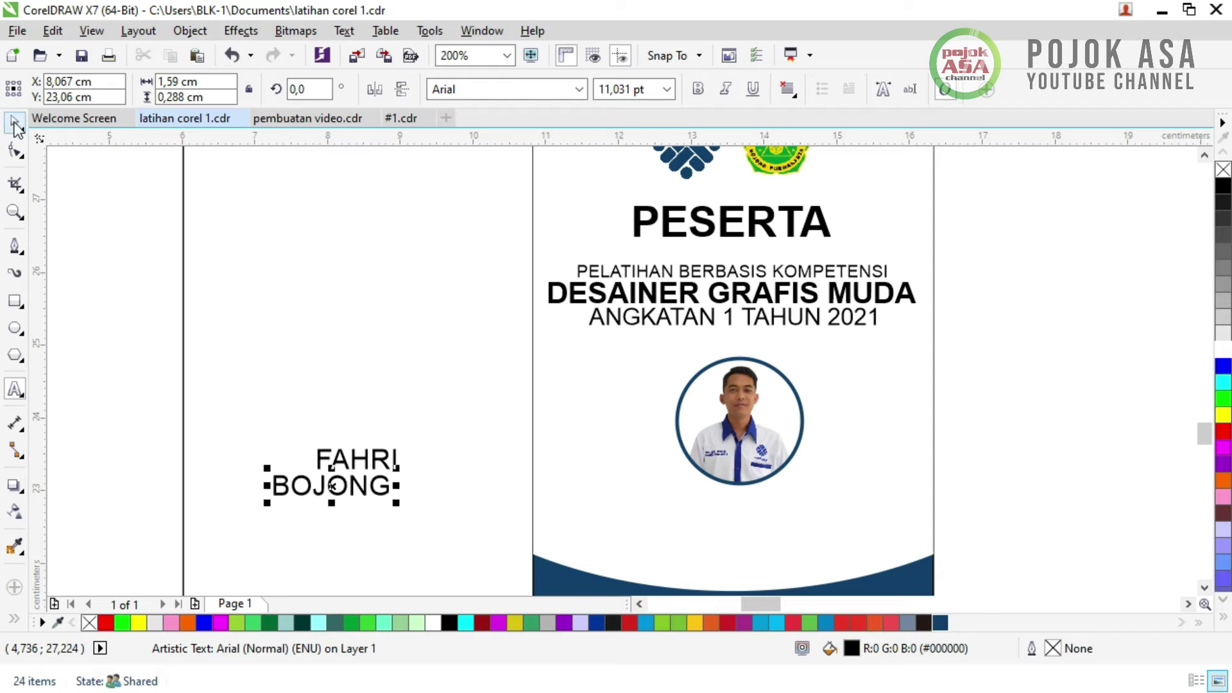
- Centre the participant's name and the BOJONG text horizontally on each other and deselect them
left_click_drag(221, 397, 507, 525)
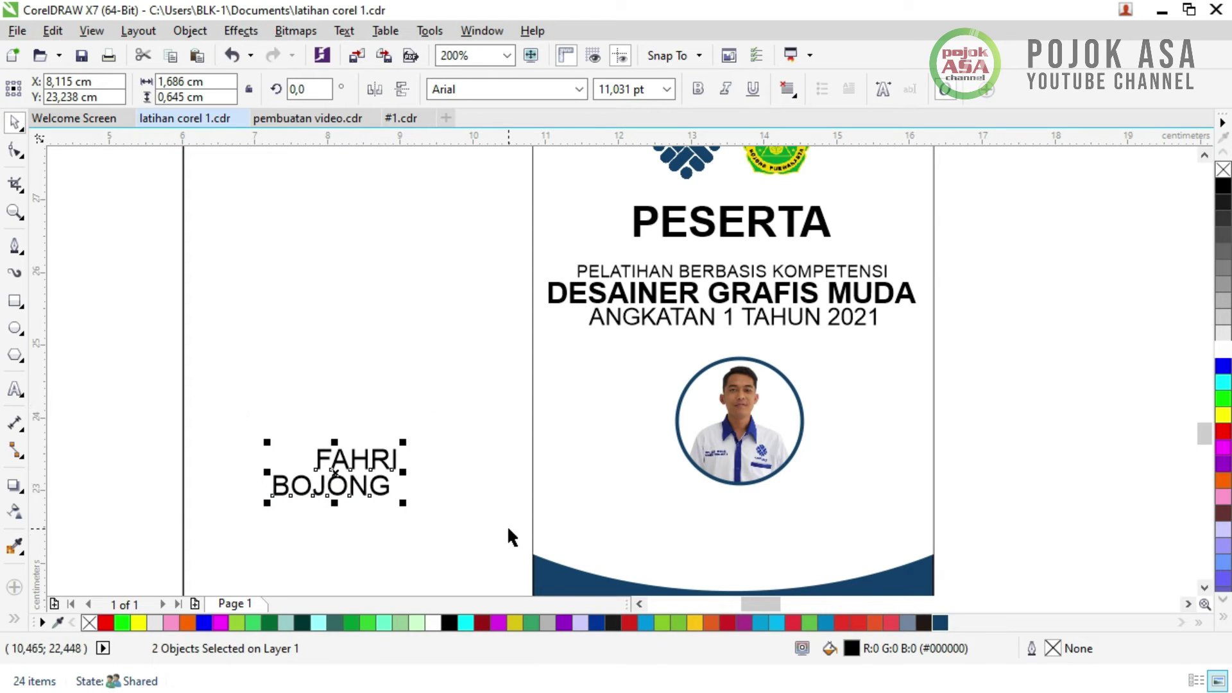
key("c")
left_click(411, 368)
- Enlarge the participant's name proportionally to about 18,3 pt, make it bold and deselect it
left_click(382, 460)
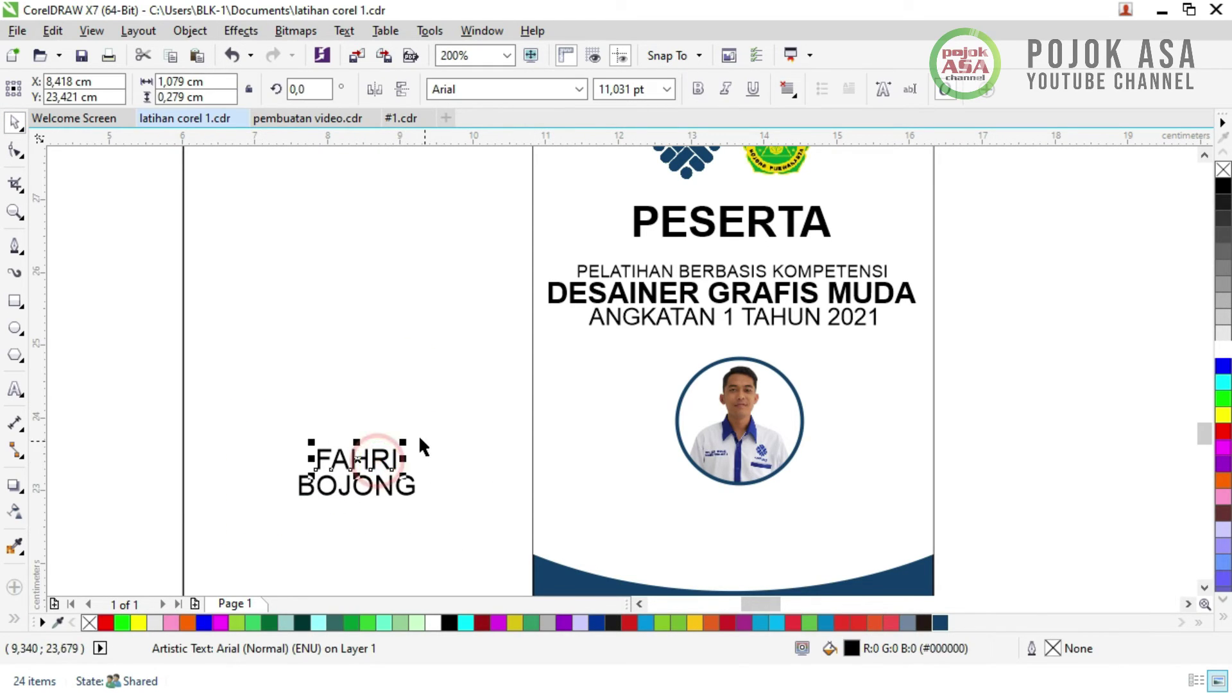
mouse_move(408, 432)
left_mouse_down()
mouse_move(473, 418)
mouse_move(429, 422)
left_mouse_up()
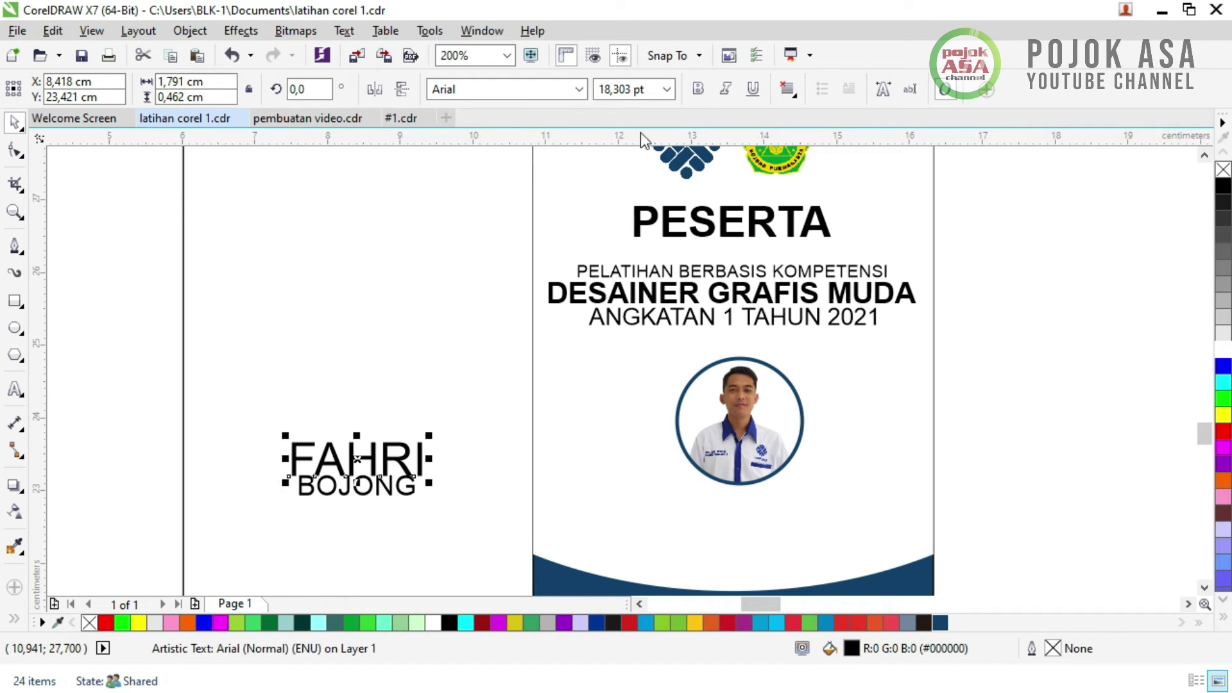
left_click(698, 89)
left_click(412, 561)
- Leave a small gap between BOJONG and the participant's name above it, and centre the two texts on each other again
left_click(402, 491)
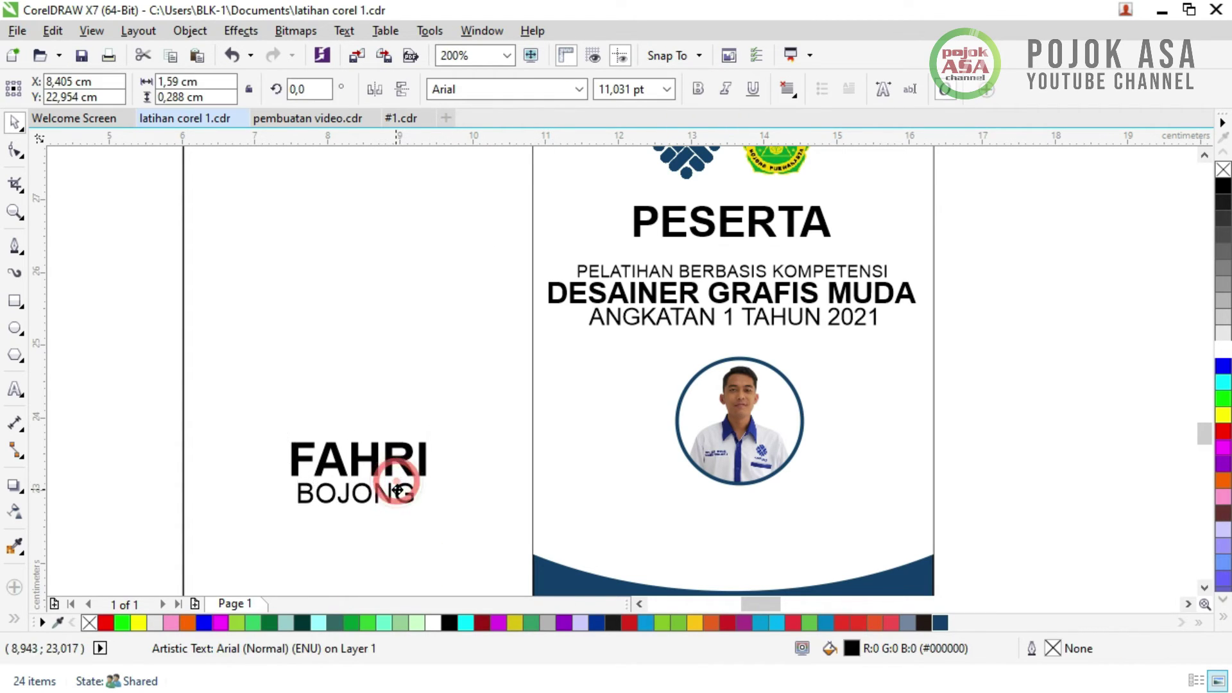
left_click(435, 547)
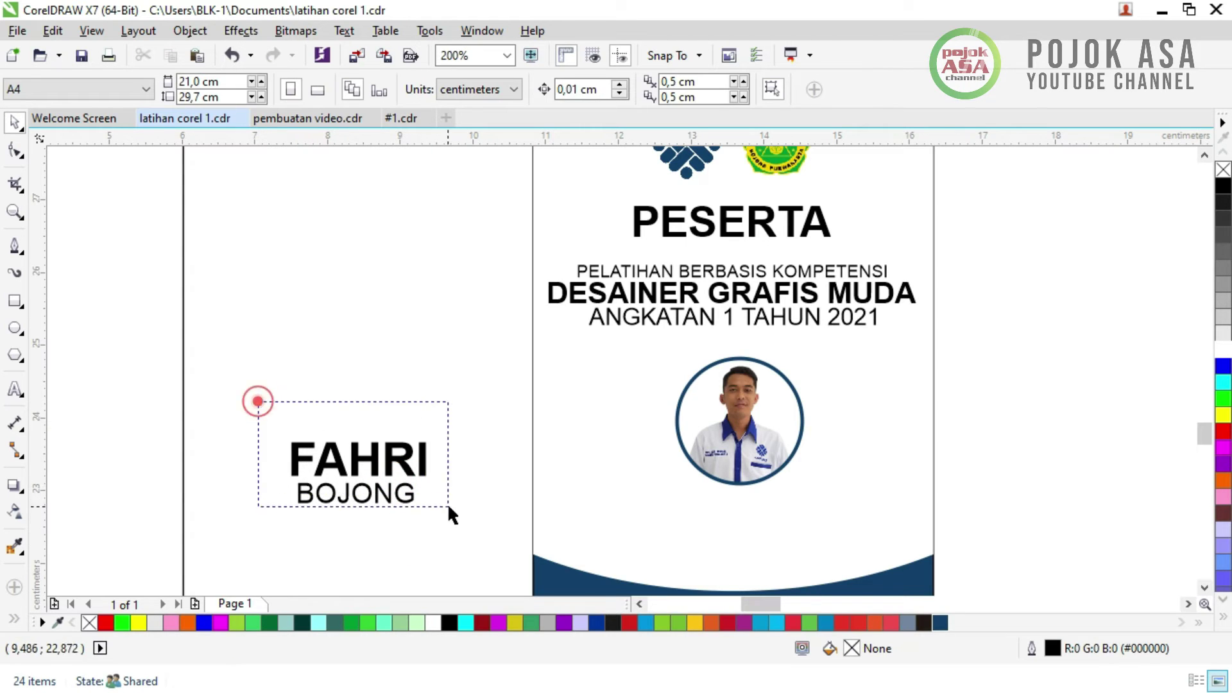
left_click_drag(447, 504, 467, 522)
left_click(467, 524)
left_click_drag(266, 388, 509, 574)
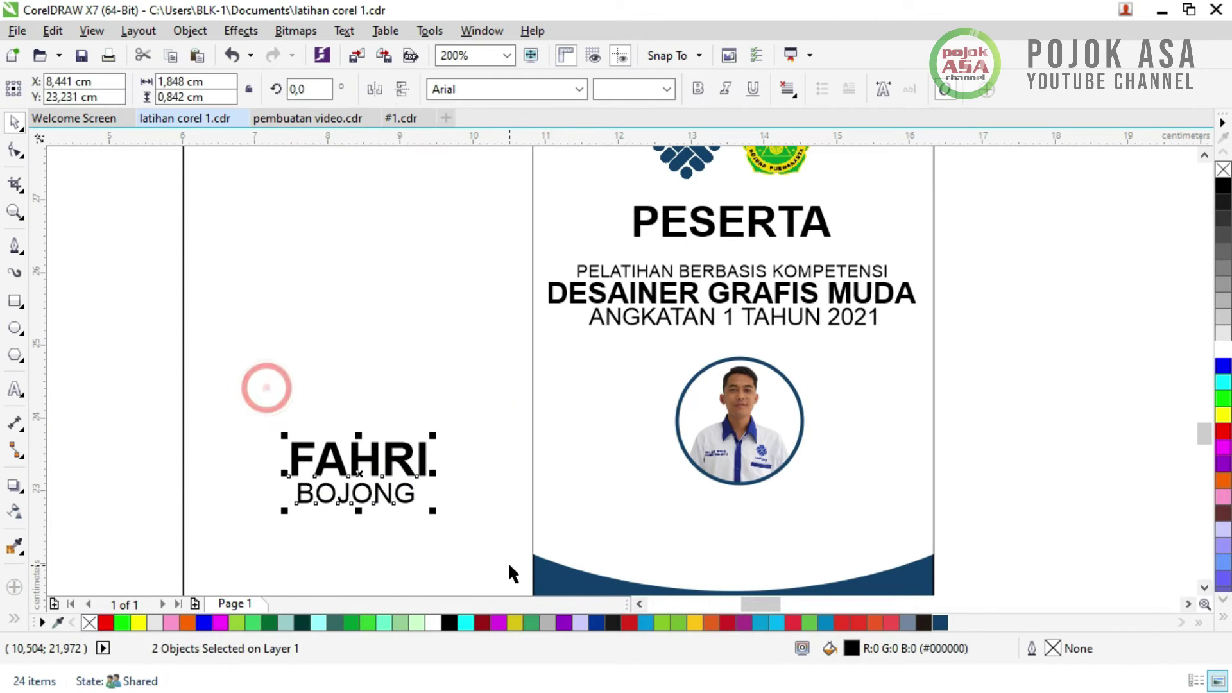
left_click(434, 392)
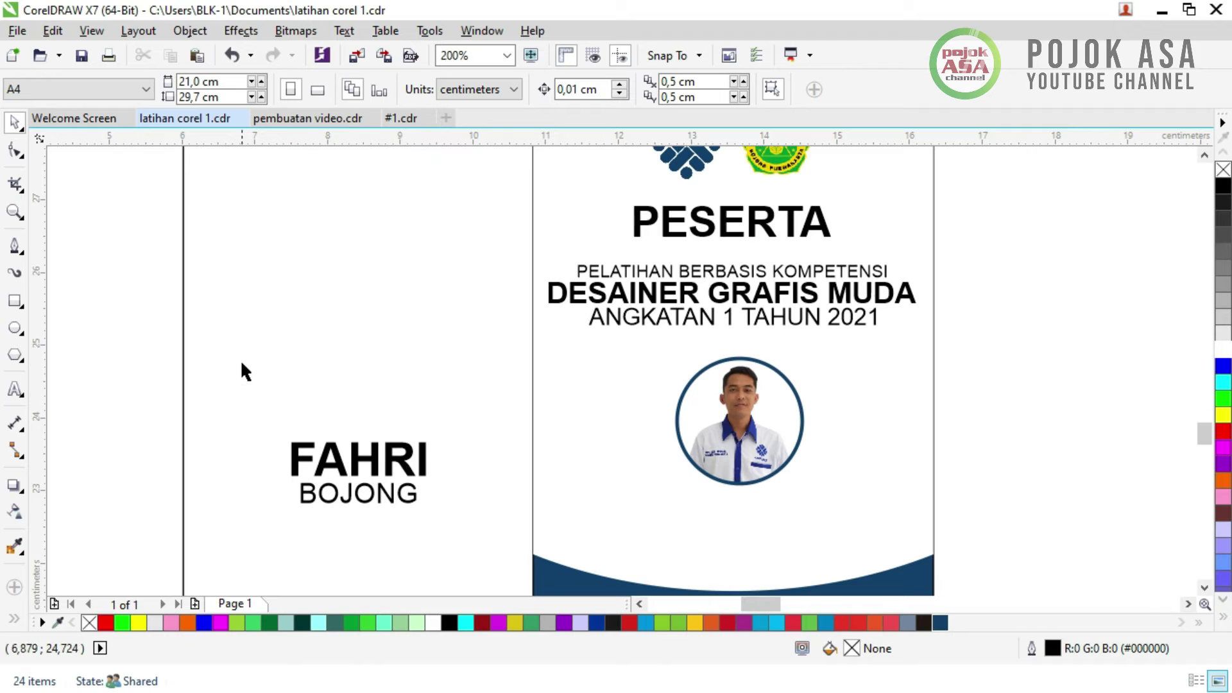
- Group the name and district texts and place the group beside the card, level with the space below the photo
left_click_drag(242, 364, 474, 517)
key("ctrl+g")
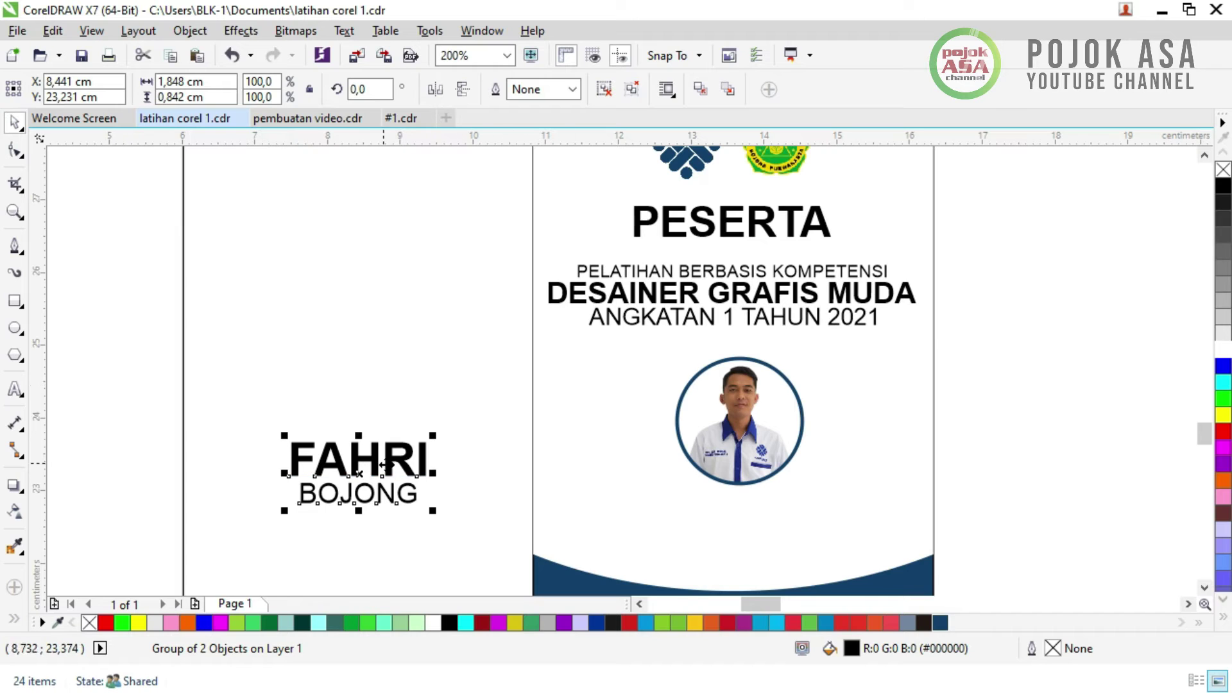
left_click_drag(385, 465, 770, 521)
left_click_drag(769, 525, 414, 517)
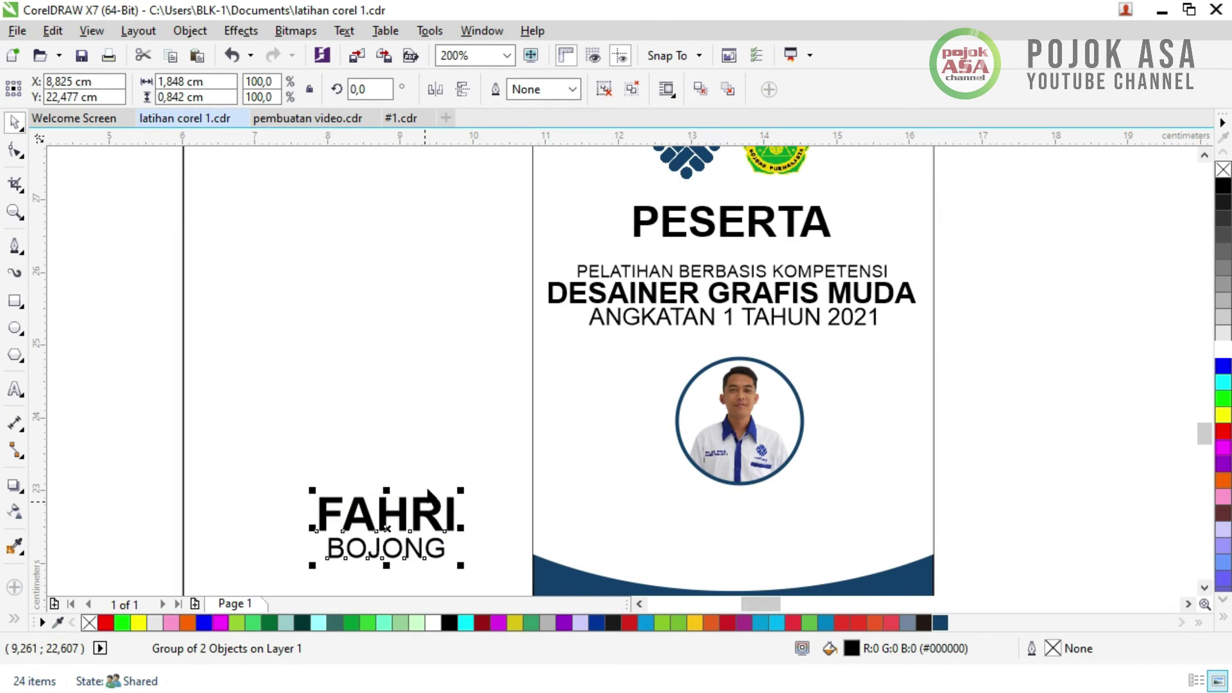
left_click(353, 355)
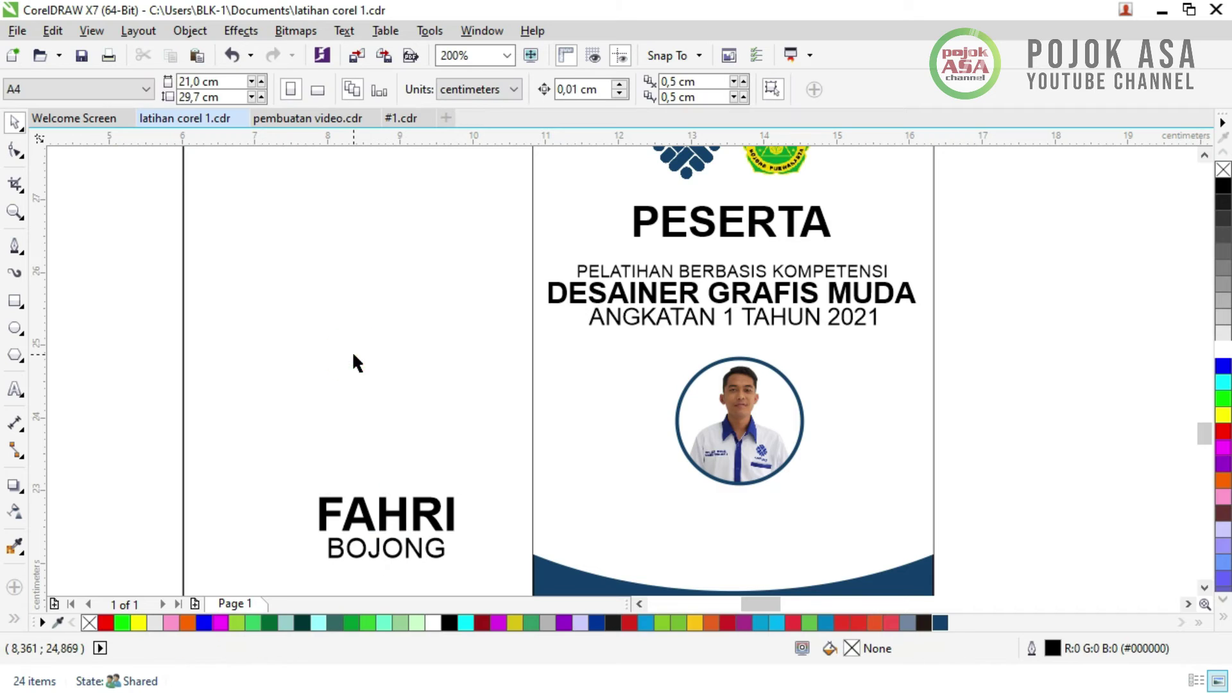
- Centre the name and district group horizontally on the card, between the photo and the lower blue area
left_click(1204, 587)
left_click(1188, 604)
left_click(290, 475)
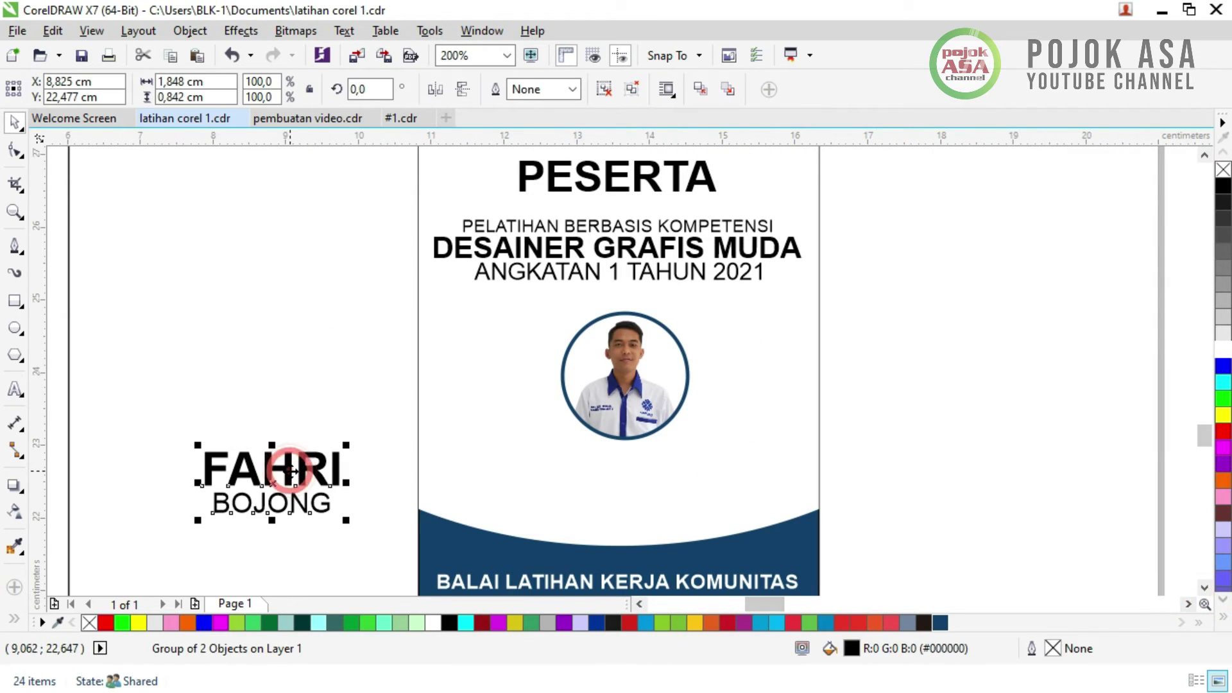
left_click(426, 543, "shift")
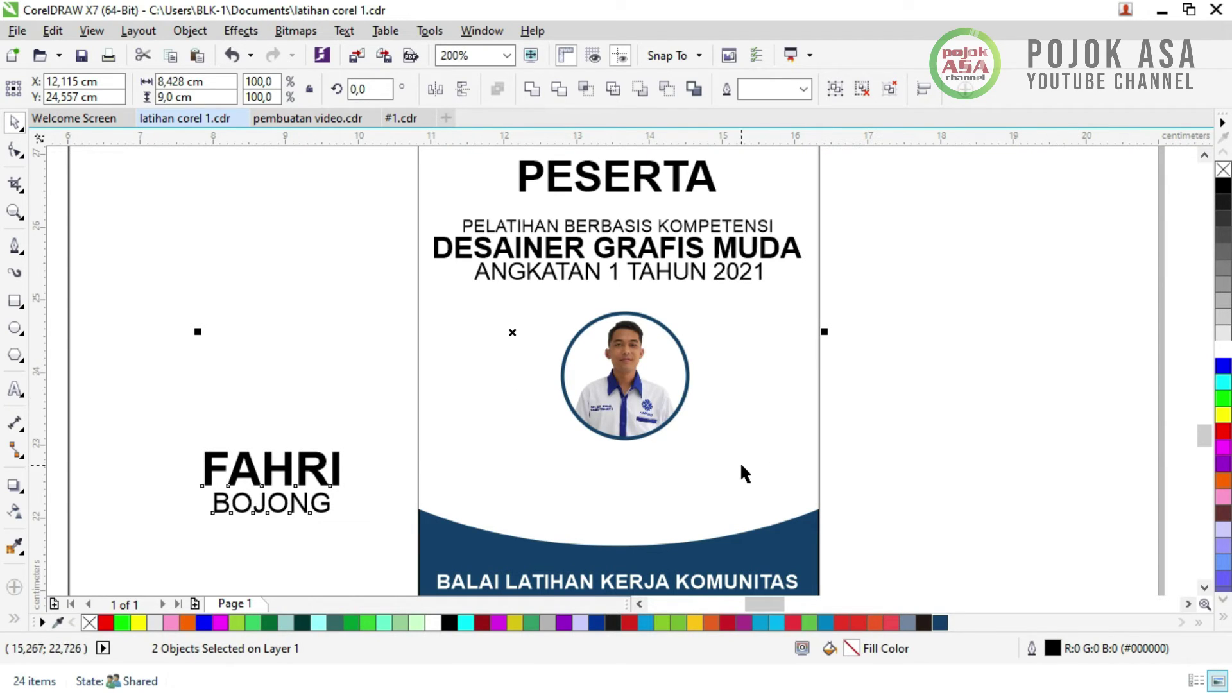
key("c")
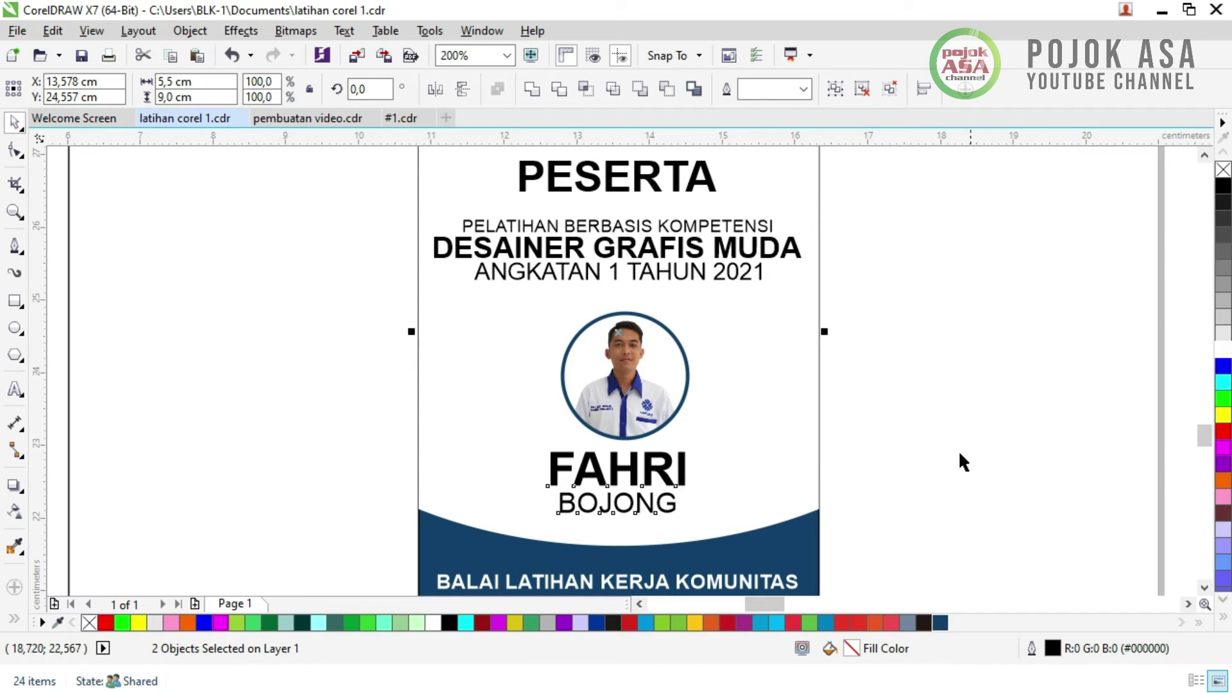
left_click(913, 443)
- Shrink the name and district group slightly and lower it a little to leave more space below the photo
left_click(684, 459)
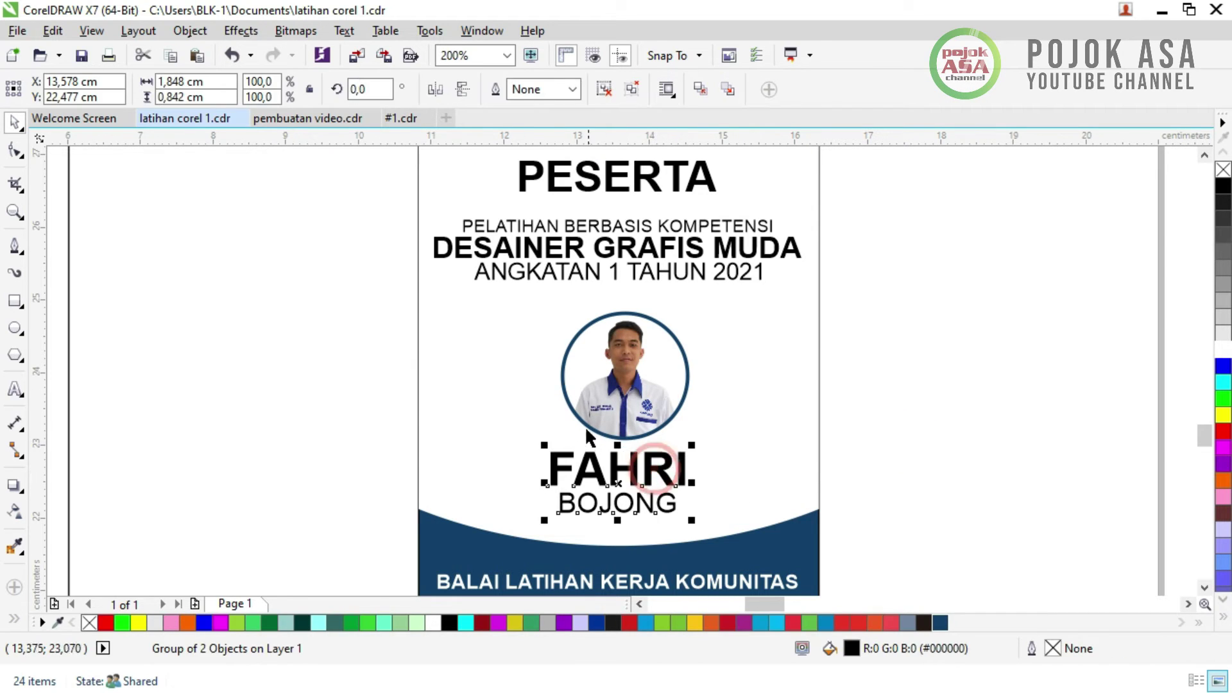
left_click_drag(537, 449, 545, 454)
left_click(950, 512)
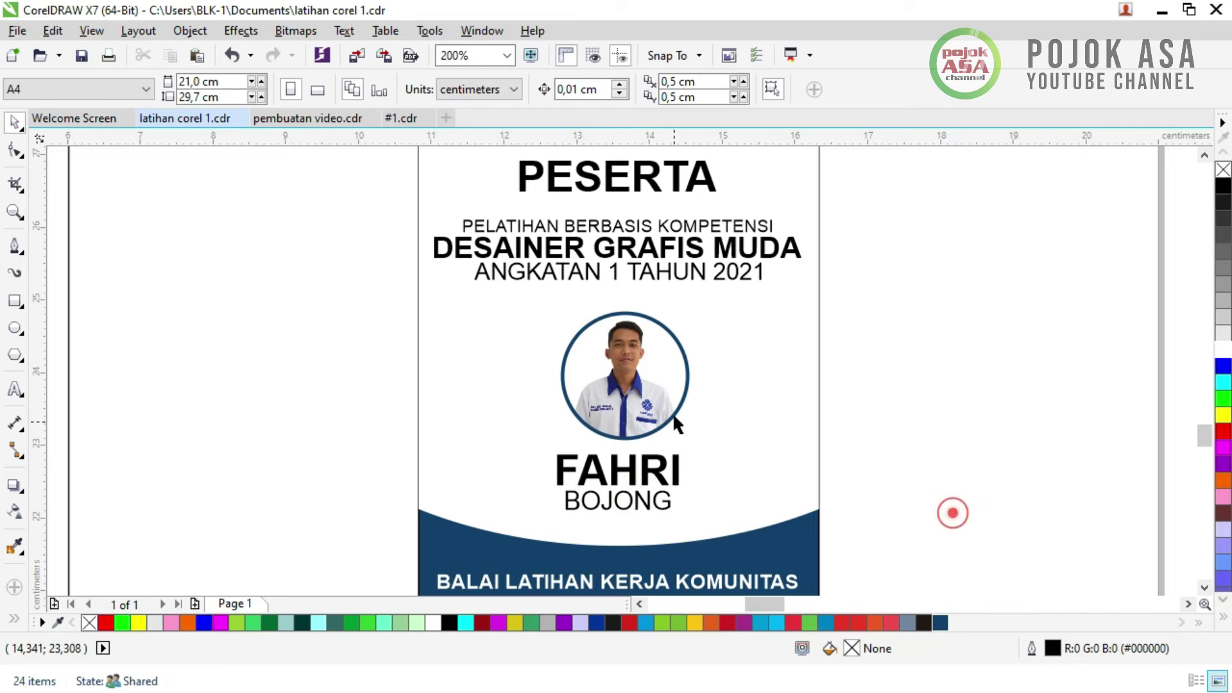
left_click_drag(654, 465, 656, 480)
left_click(848, 465)
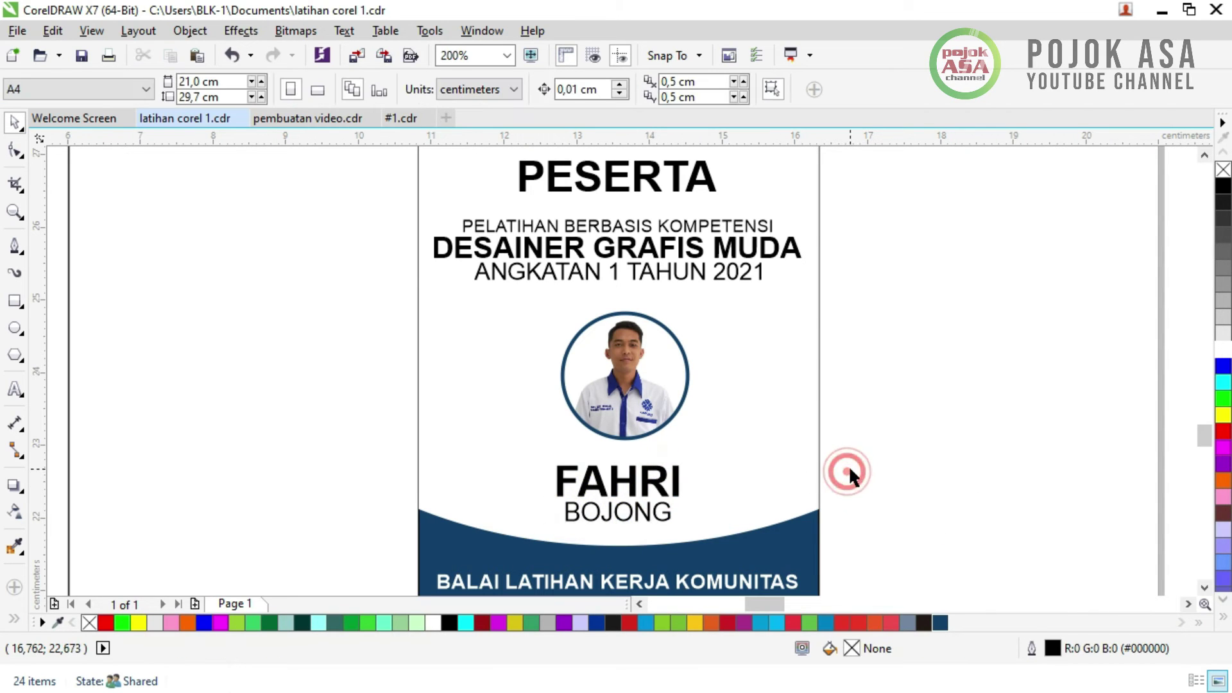
- Examine the card's overall layout, its white curved area and its logos up close and as a whole
scroll(815, 457, "down", 1)
scroll(821, 425, "up", 1)
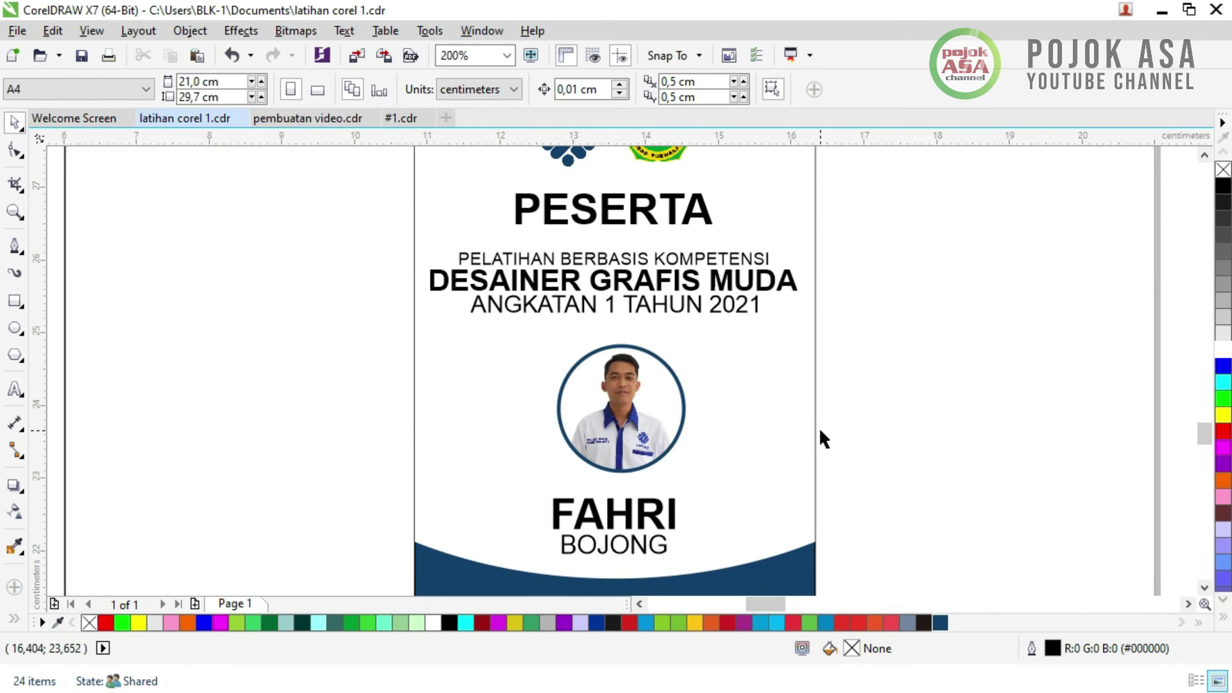
left_click(638, 403)
left_click(921, 475)
scroll(584, 323, "down", 1)
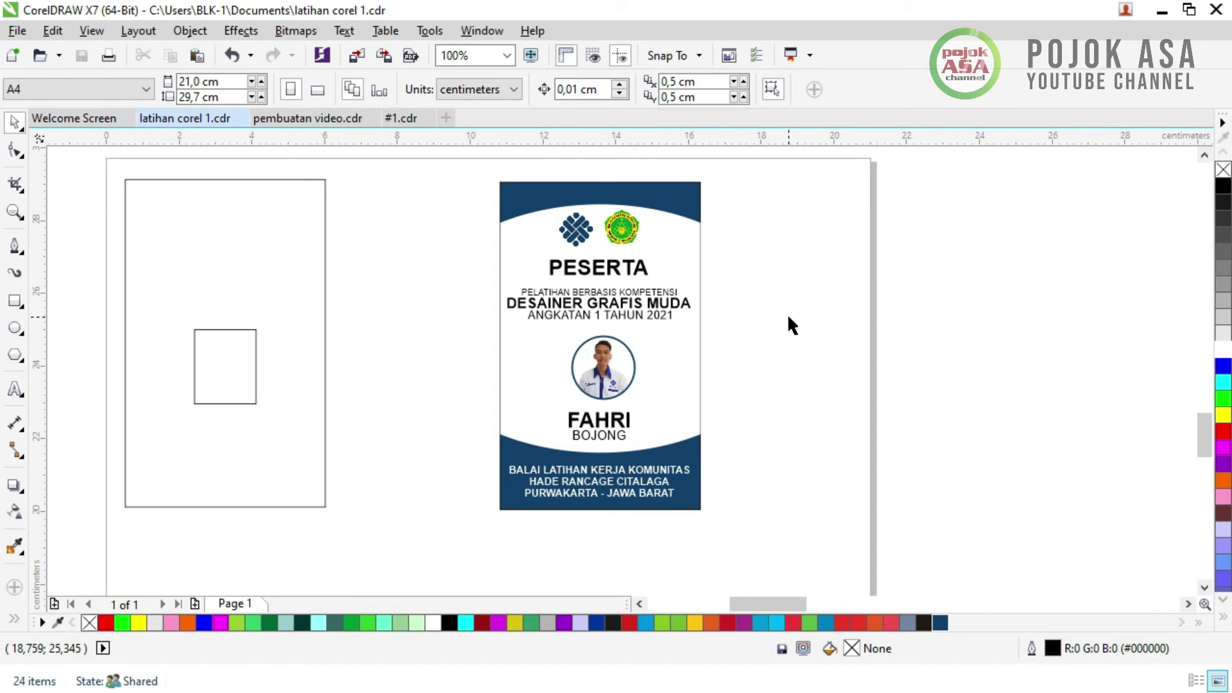
left_click(694, 251)
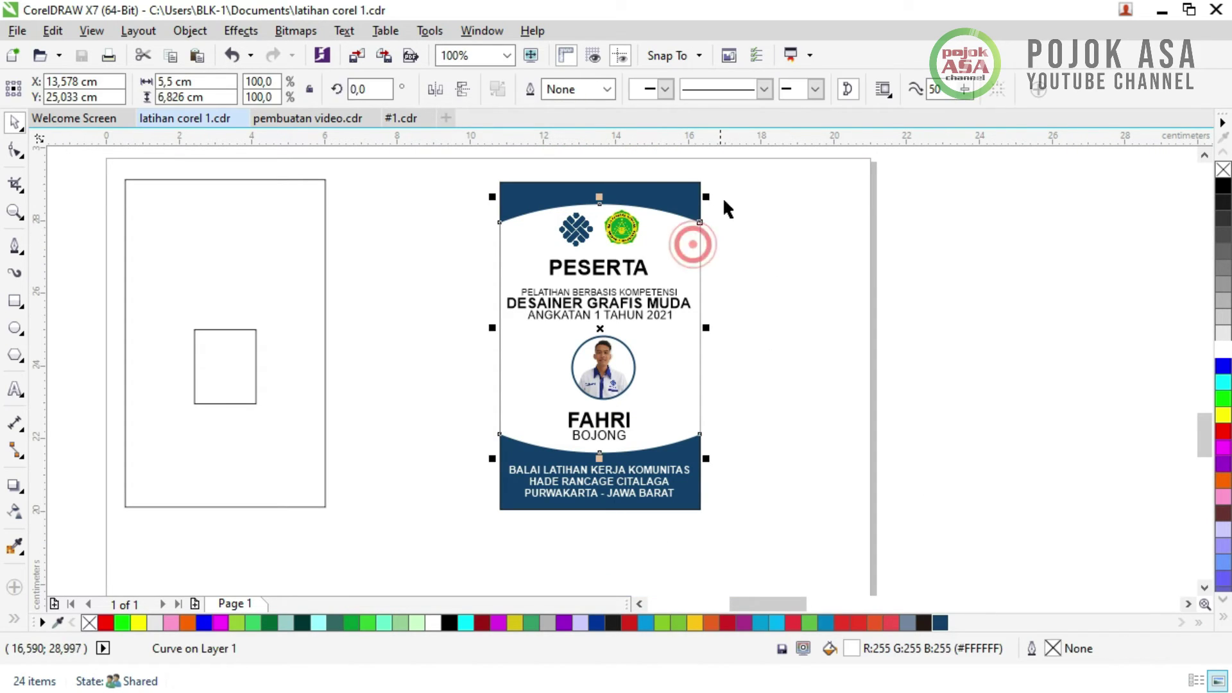
scroll(687, 221, "up", 1)
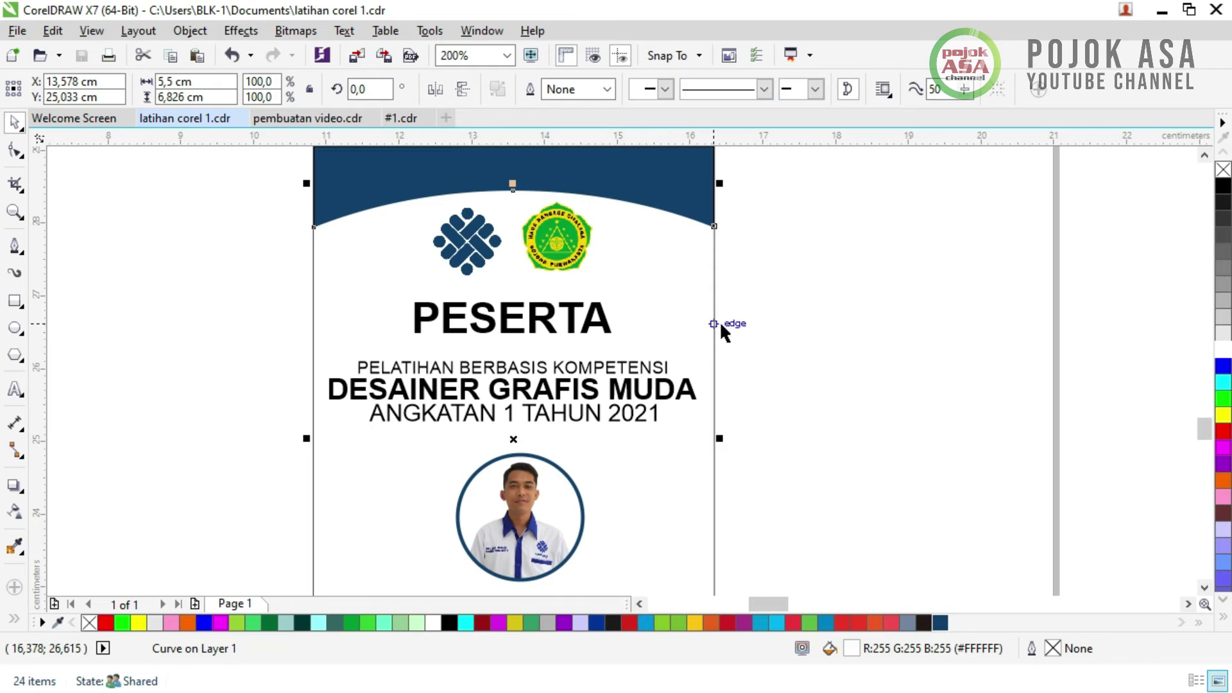
scroll(722, 323, "down", 1)
left_click(807, 335)
scroll(770, 304, "up", 1)
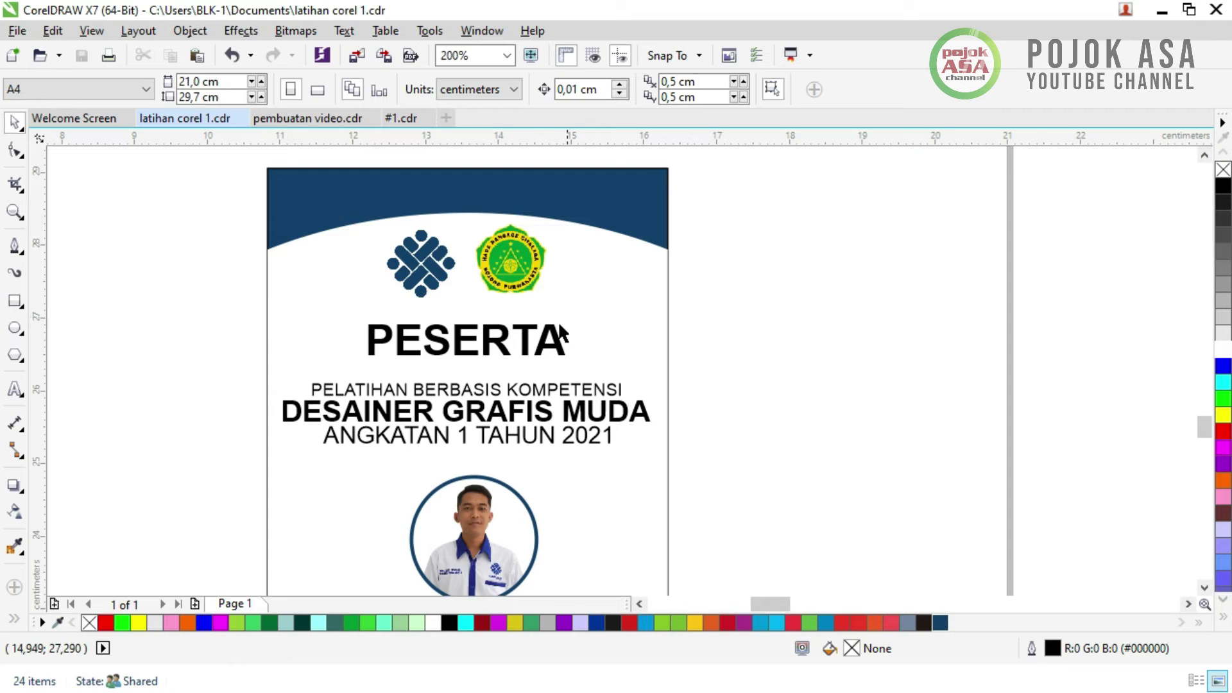
left_click(406, 264)
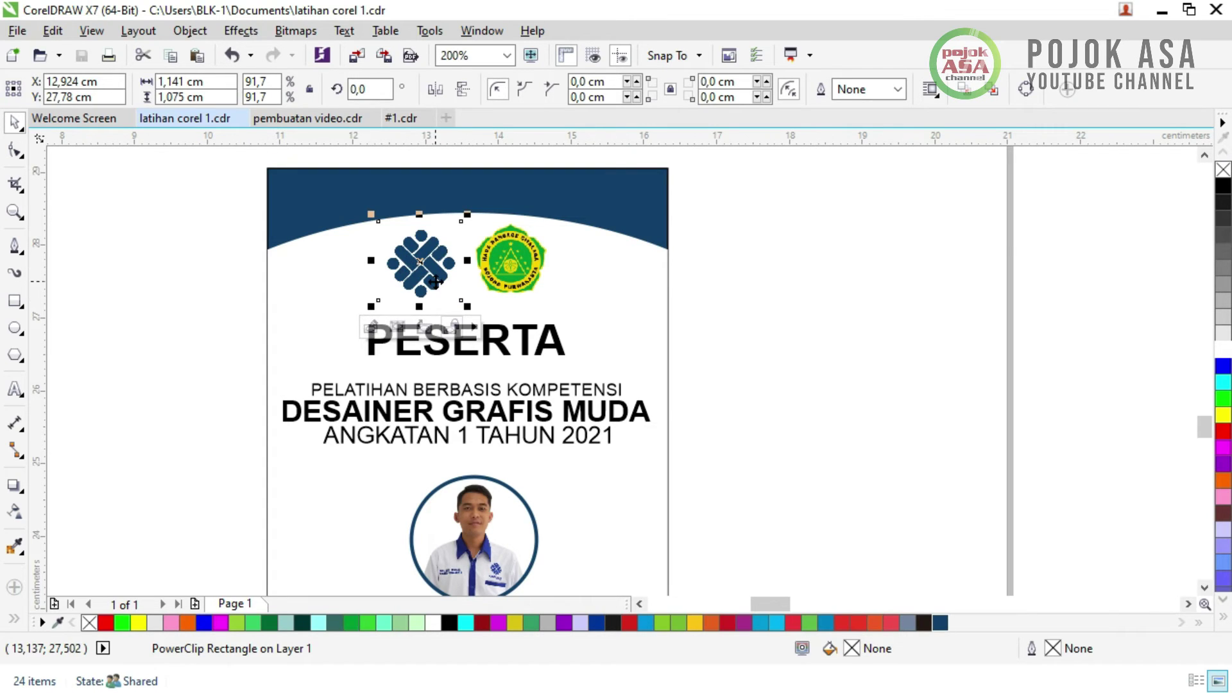
left_click(794, 346)
scroll(731, 341, "down", 1)
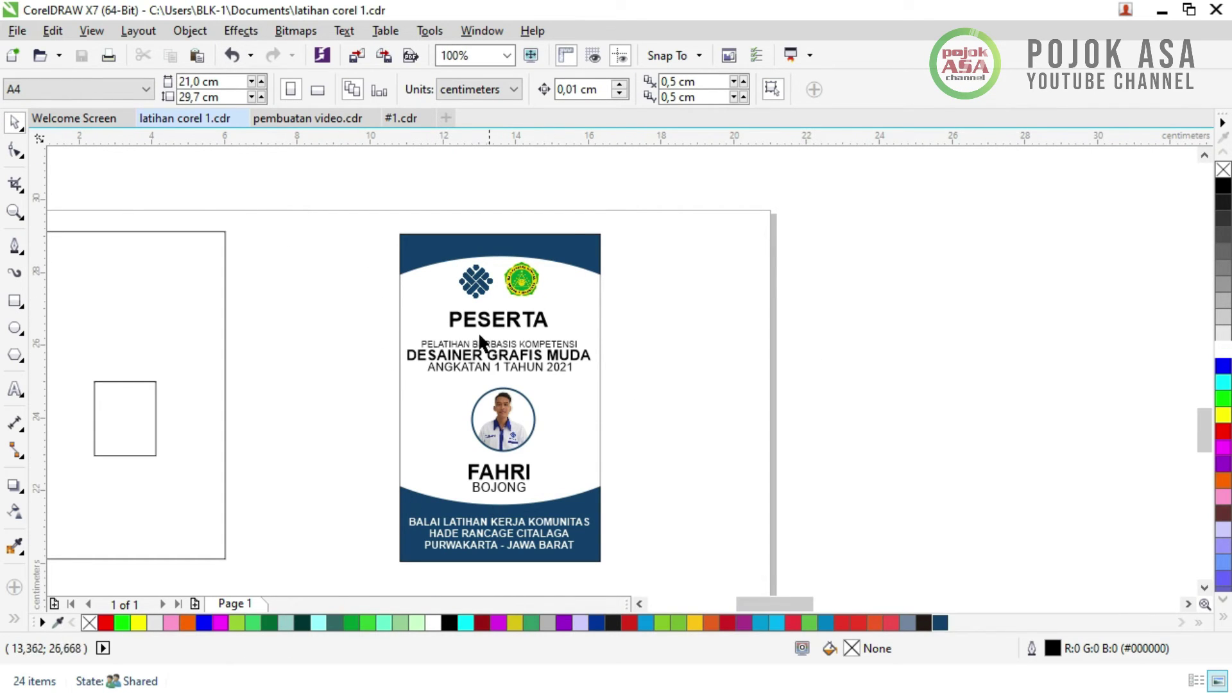
left_click(597, 296)
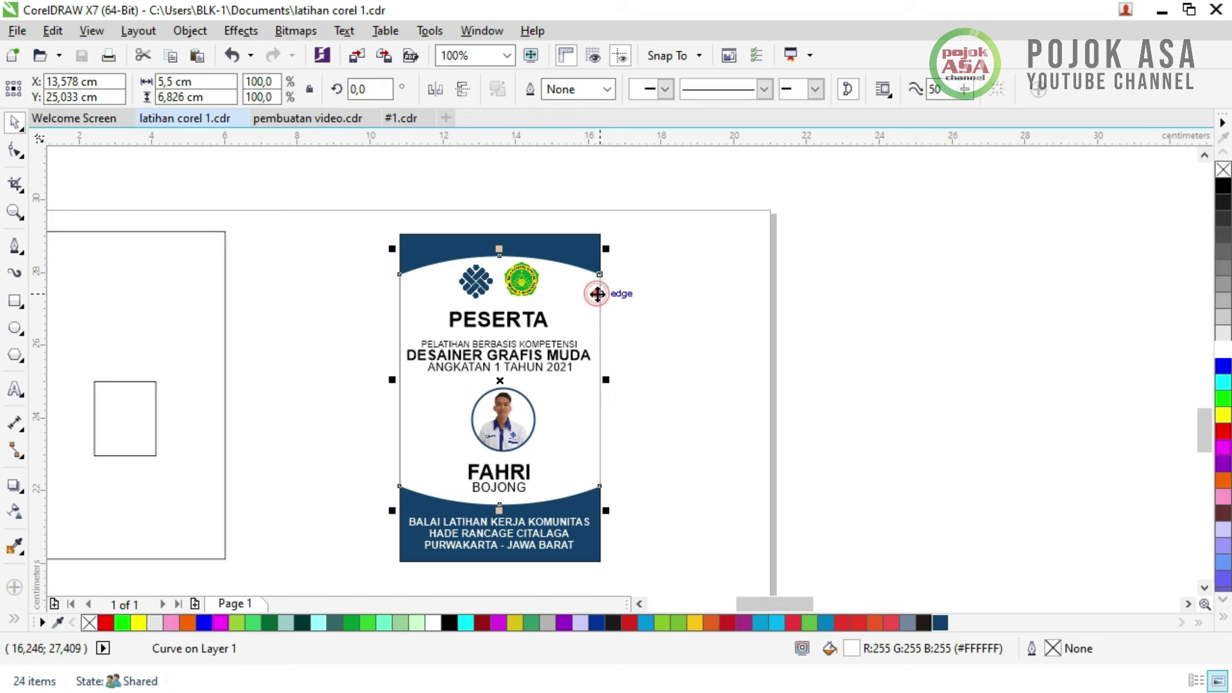
left_click(621, 318)
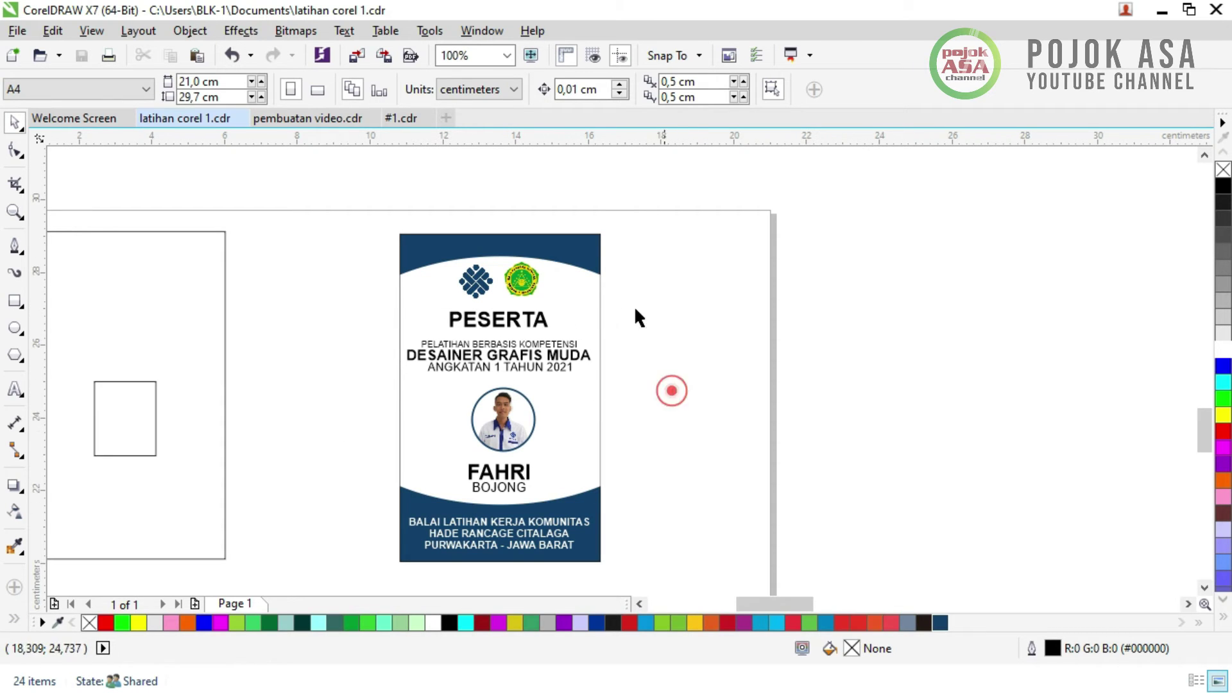
scroll(619, 264, "up", 2)
scroll(411, 328, "down", 2)
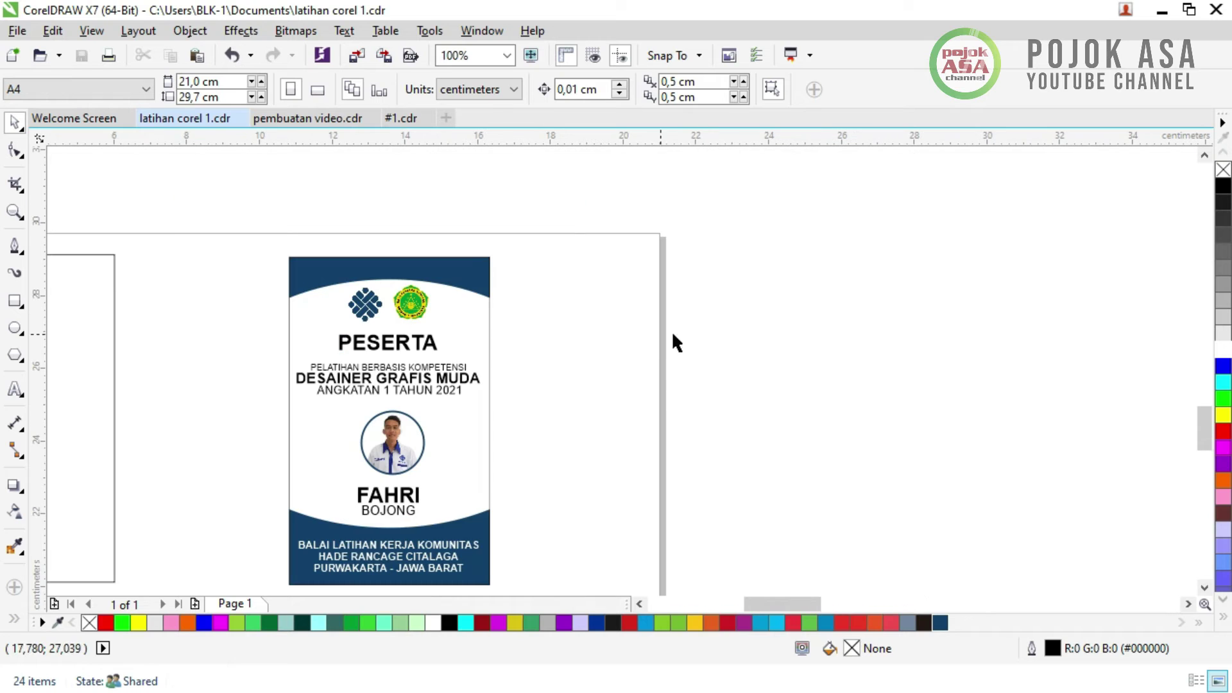
- Place a copy of the blue logo in the empty space beside the card, near its upper edge
left_click(365, 313)
left_click_drag(507, 312, 561, 293)
scroll(621, 303, "up", 6)
scroll(579, 340, "down", 2)
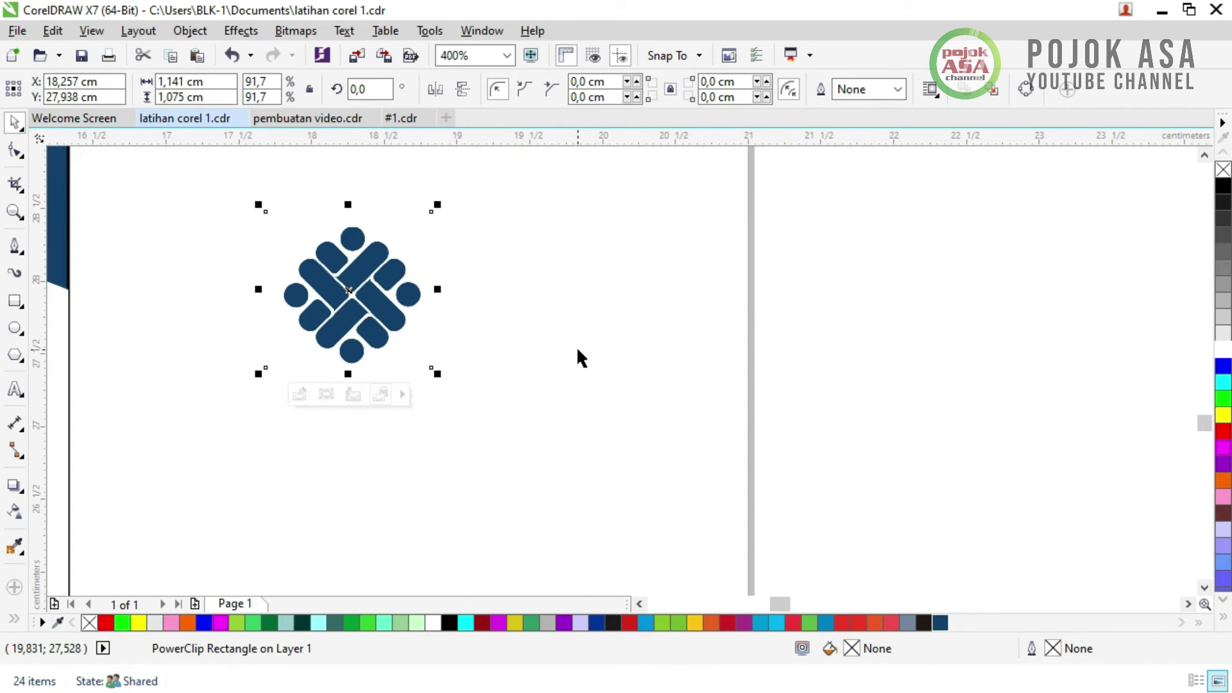
scroll(346, 295, "down", 2)
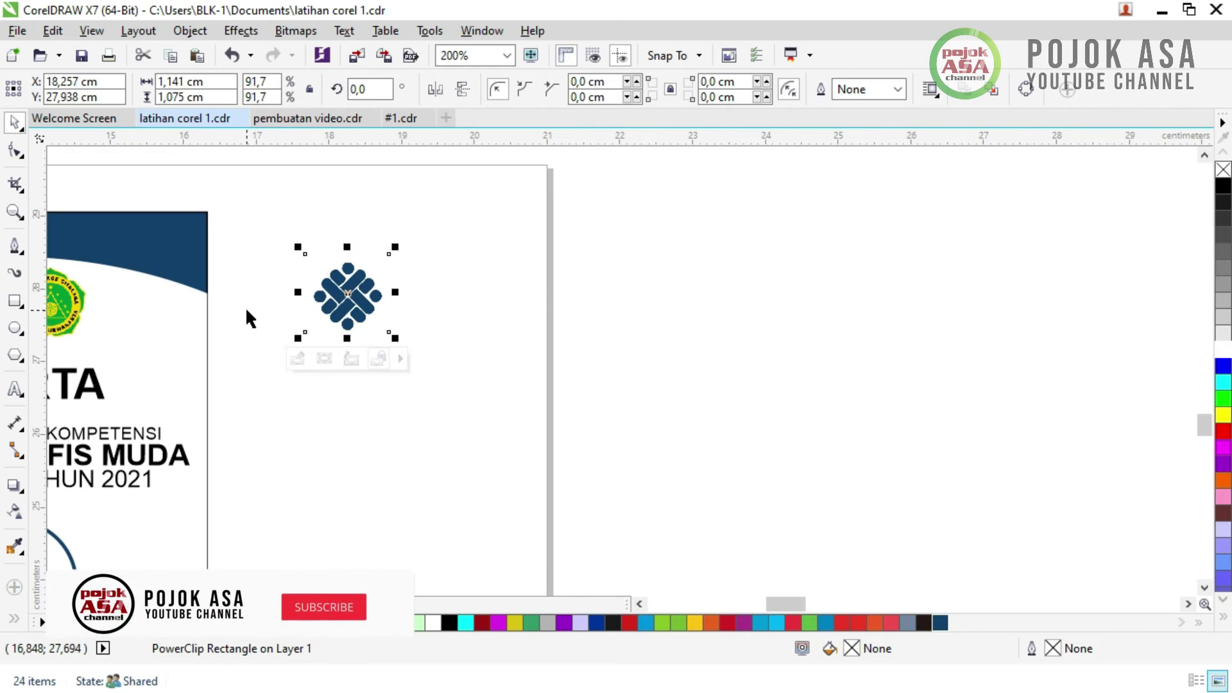
- Extract the bitmap of the copied blue logo from its PowerClip frame
left_click(324, 358)
scroll(453, 257, "down", 2)
scroll(452, 273, "up", 2)
scroll(447, 281, "up", 2)
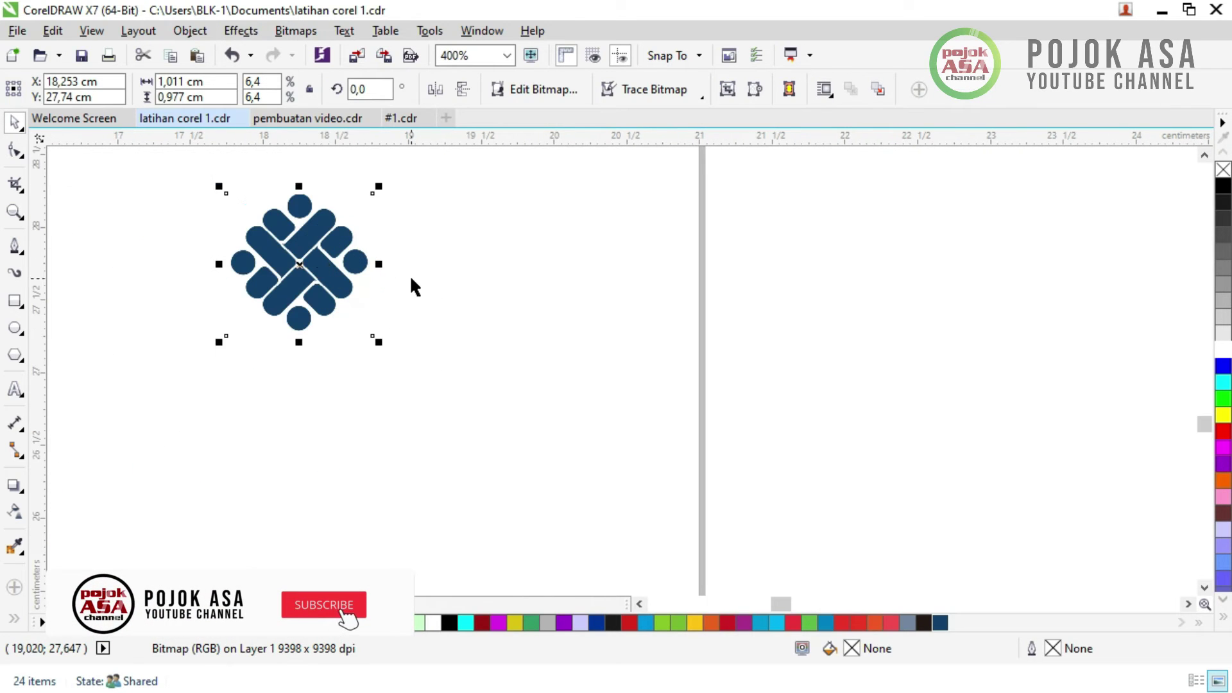
scroll(411, 282, "down", 2)
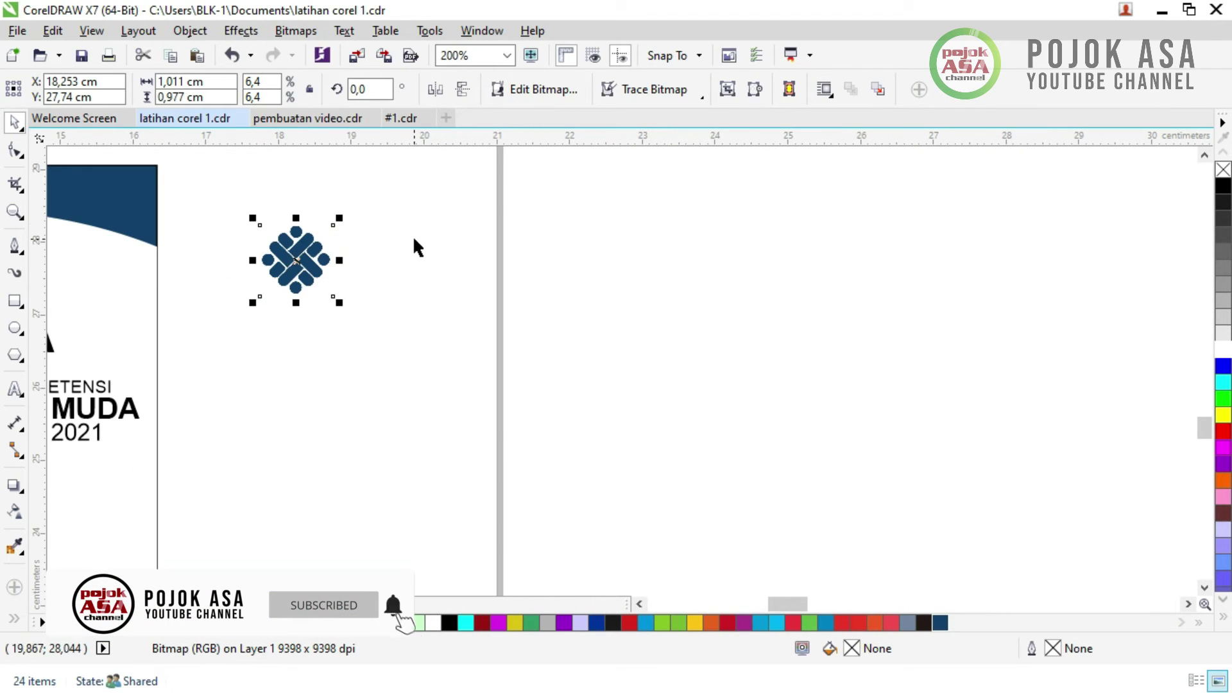
- Duplicate the extracted logo about 0,95 cm sideways and repeat the duplication to build a horizontal row of 14 logos
left_click_drag(298, 268, 366, 260)
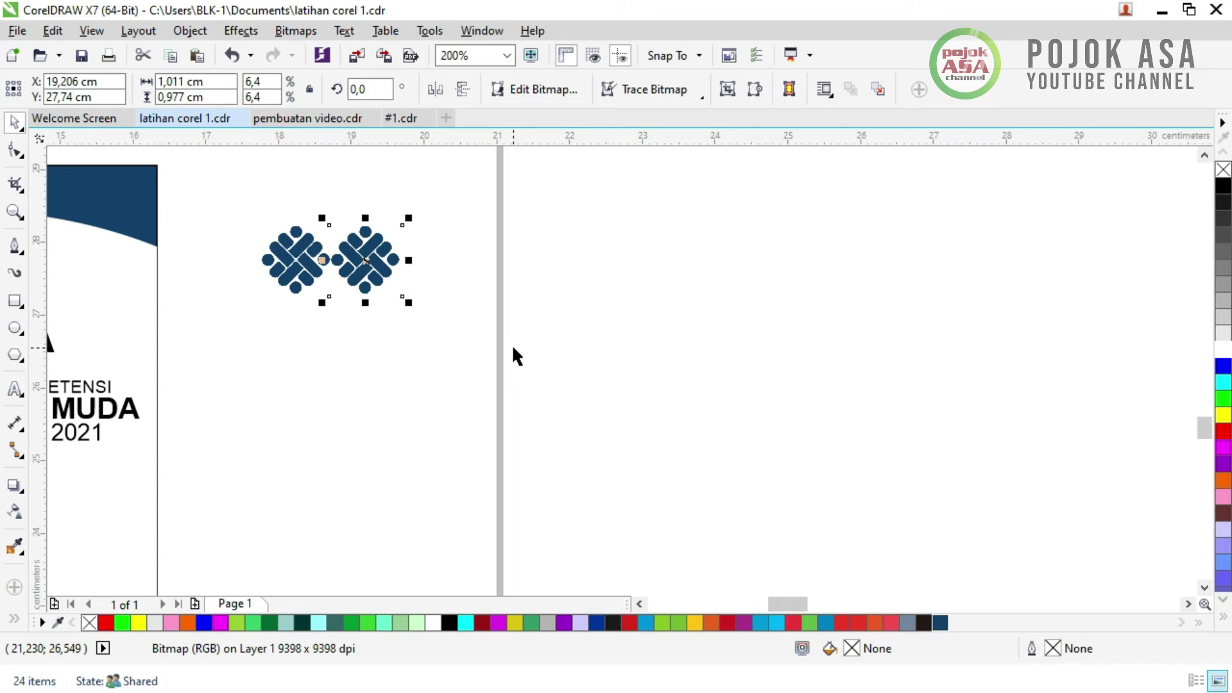
key("ctrl+r")
key("ctrl+r")
key("ctrl+r")
key("ctrl+r")
key("ctrl+r")
key("ctrl+r")
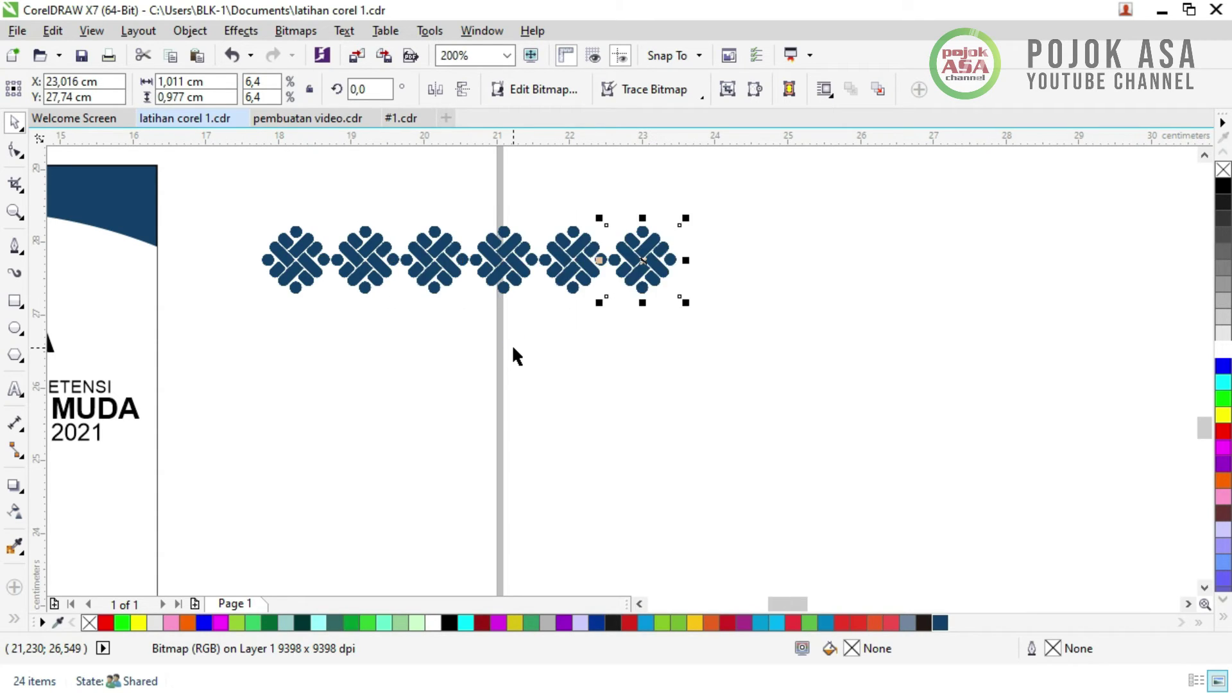
key("ctrl+r")
key("ctrl+r")
key("ctrl+r")
key("ctrl+r")
key("ctrl+r")
key("ctrl+r")
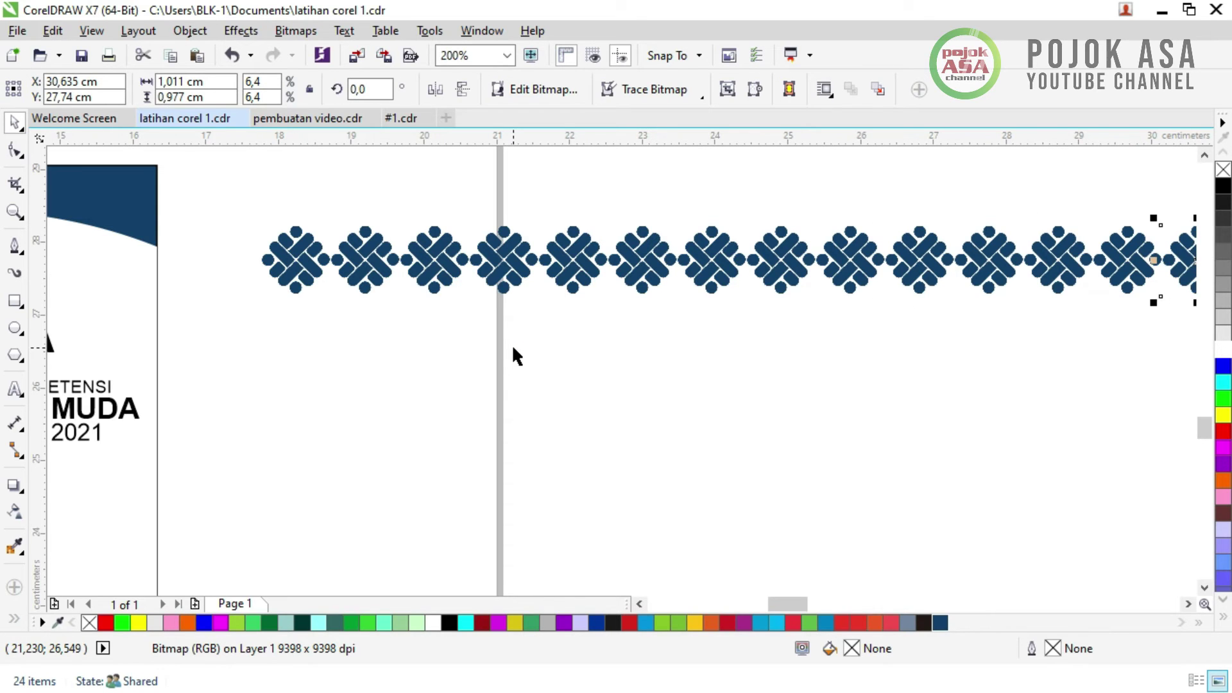
- Select the whole row of 14 blue logos and place a copy directly beneath it, about 0,94 cm lower
scroll(488, 357, "down", 1)
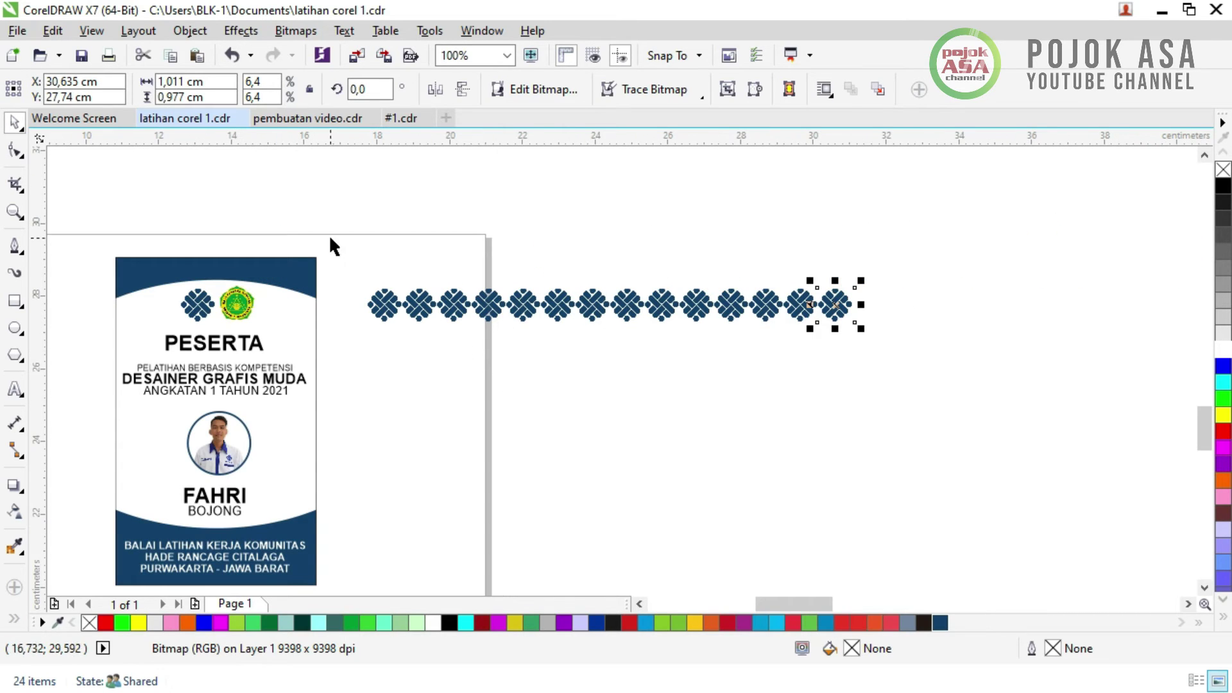
left_click_drag(356, 252, 876, 383)
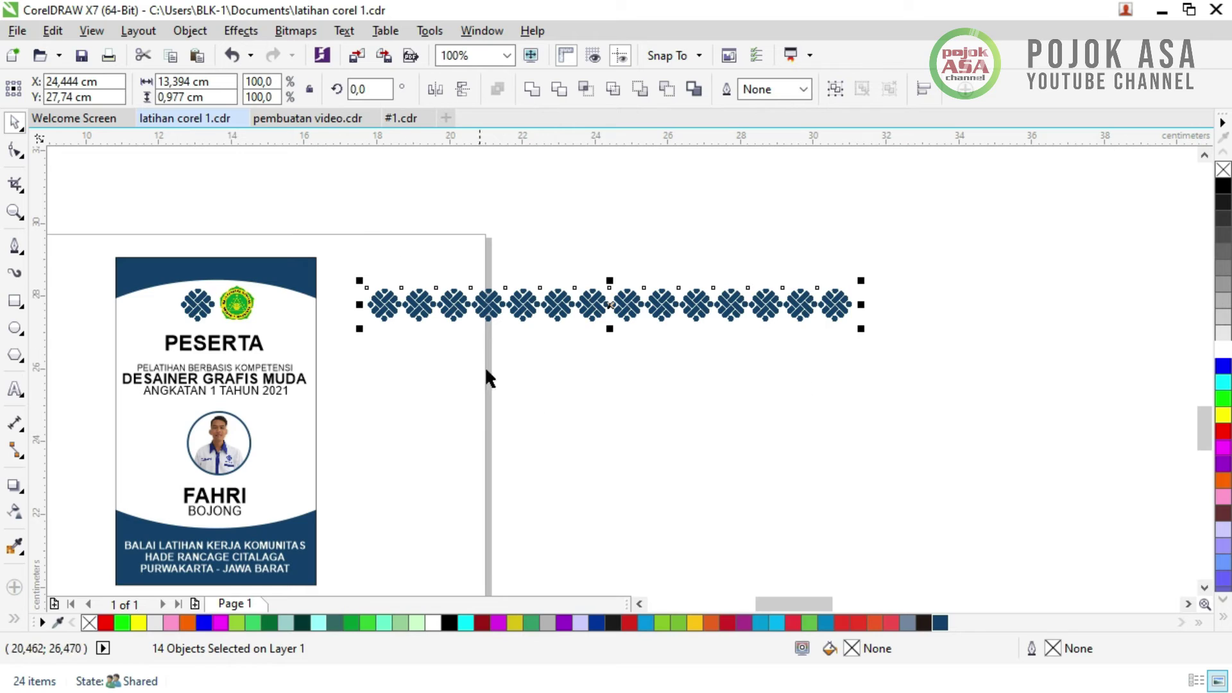
scroll(541, 394, "up", 1)
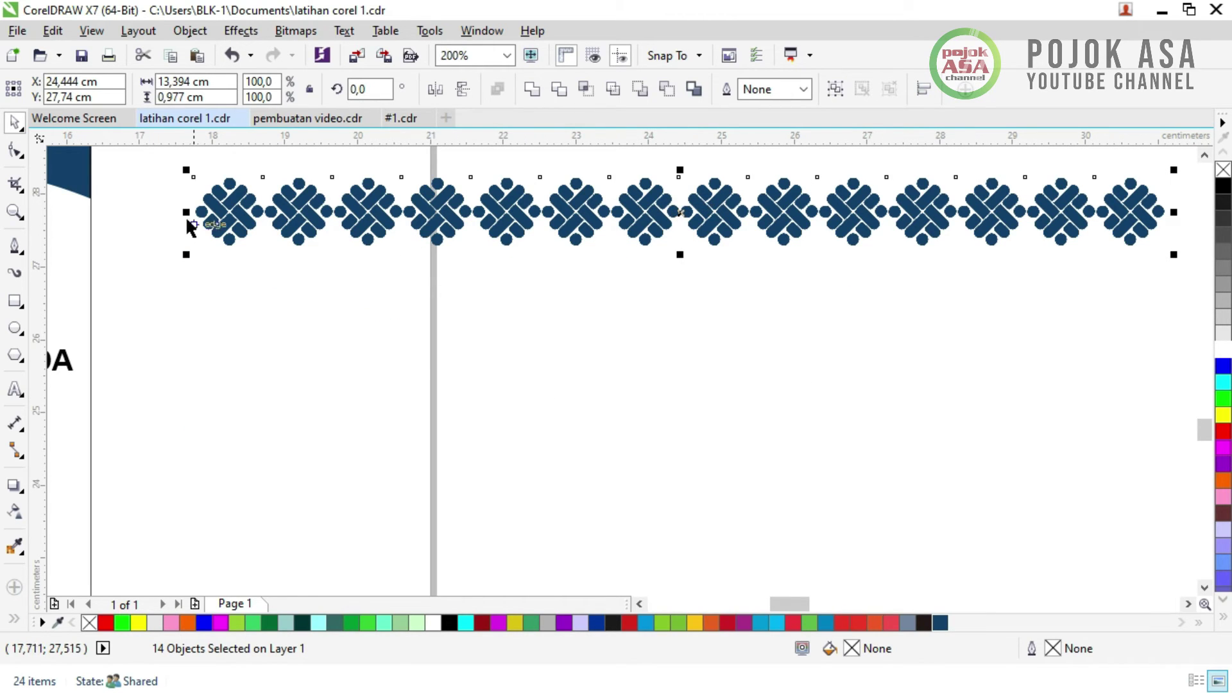
left_click_drag(159, 156, 1174, 326)
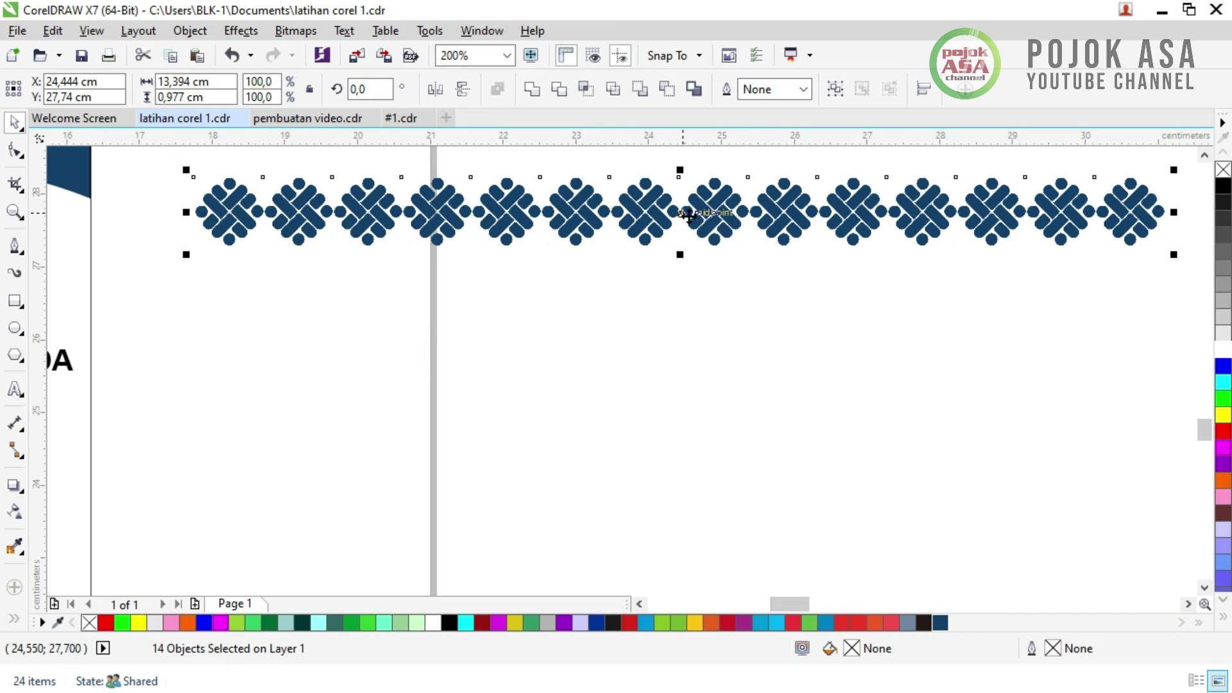
left_click_drag(682, 211, 685, 282)
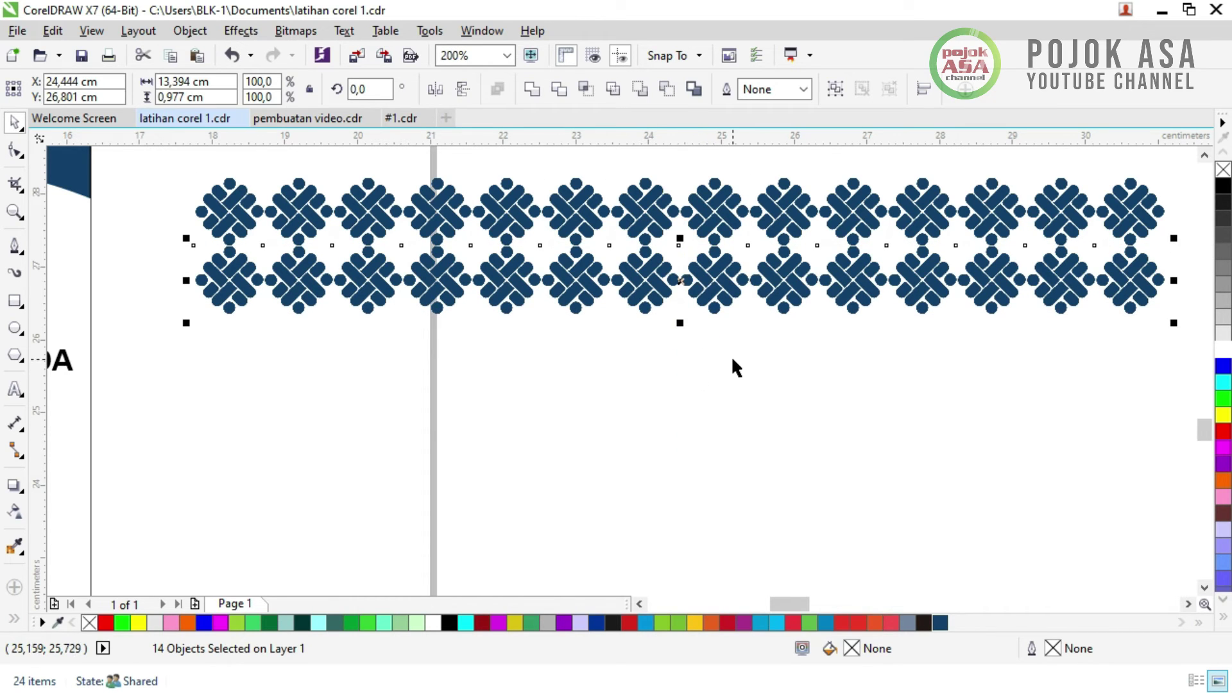
- Repeat the row duplication downward until the blue logo pattern has 11 rows
key("ctrl+r")
key("ctrl+r")
key("ctrl+r")
key("ctrl+r")
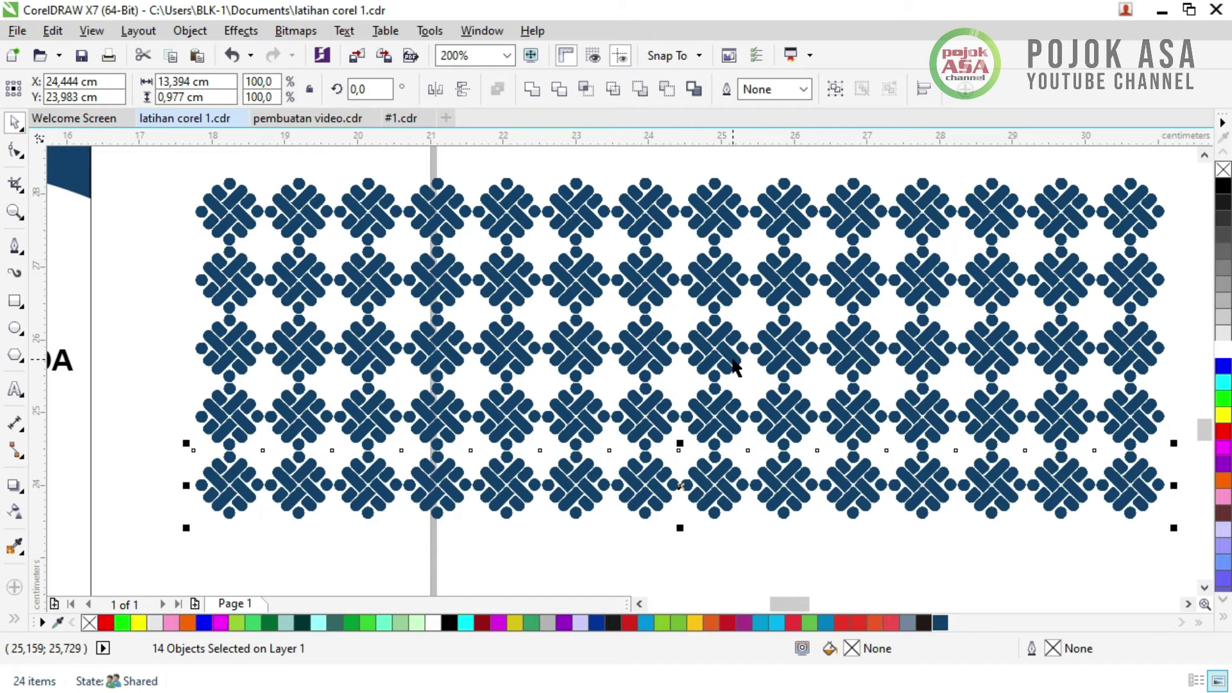
key("ctrl+r")
scroll(497, 389, "down", 3)
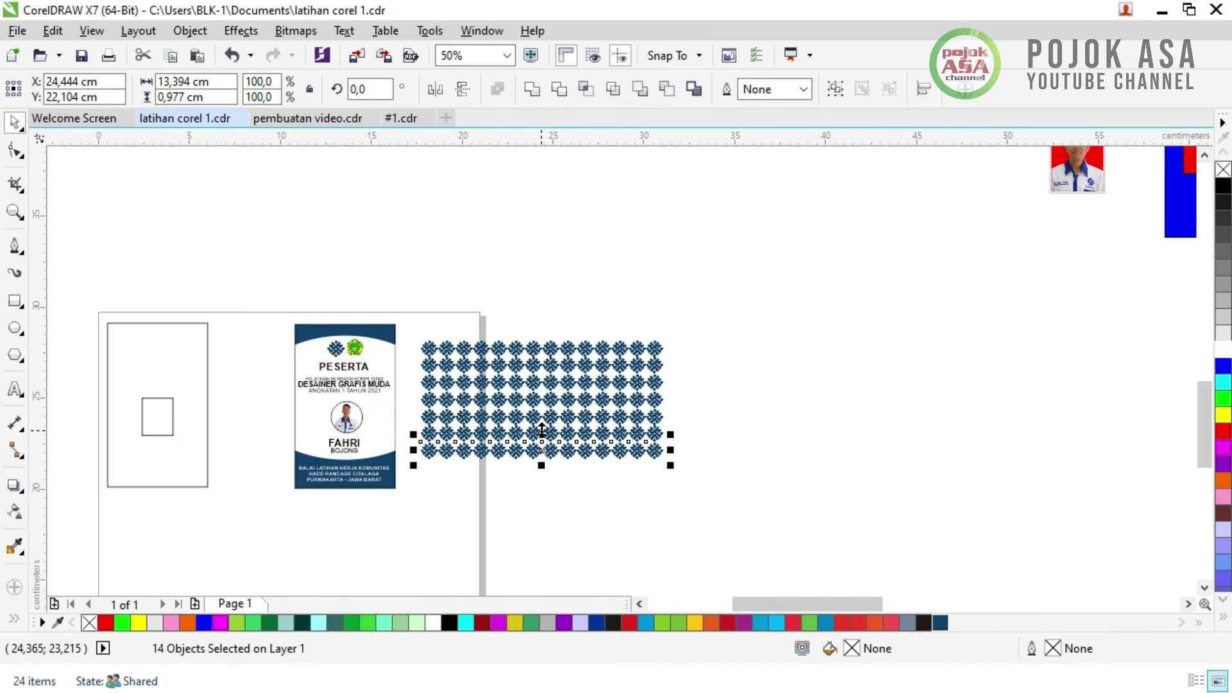
key("ctrl+r")
key("ctrl+r")
key("ctrl+r")
key("ctrl+r")
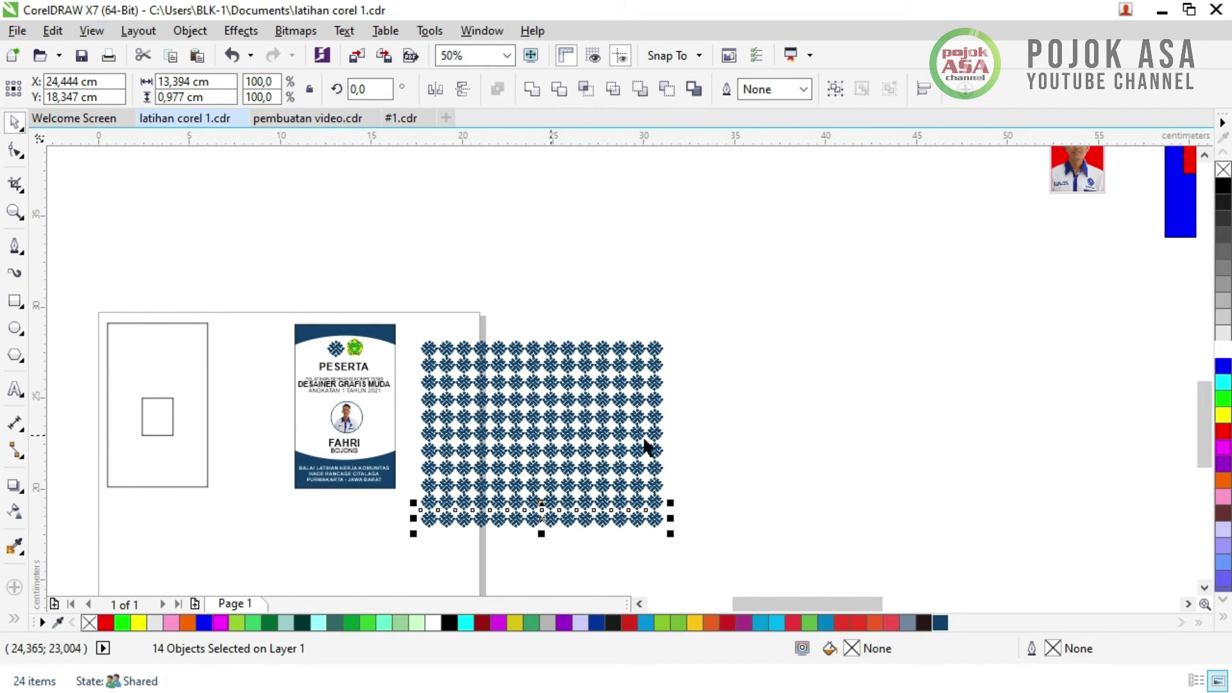
- Select all the logos of the pattern beside the card and group them into one object
left_click(732, 451)
scroll(483, 488, "up", 2)
scroll(536, 572, "down", 2)
scroll(558, 407, "up", 2)
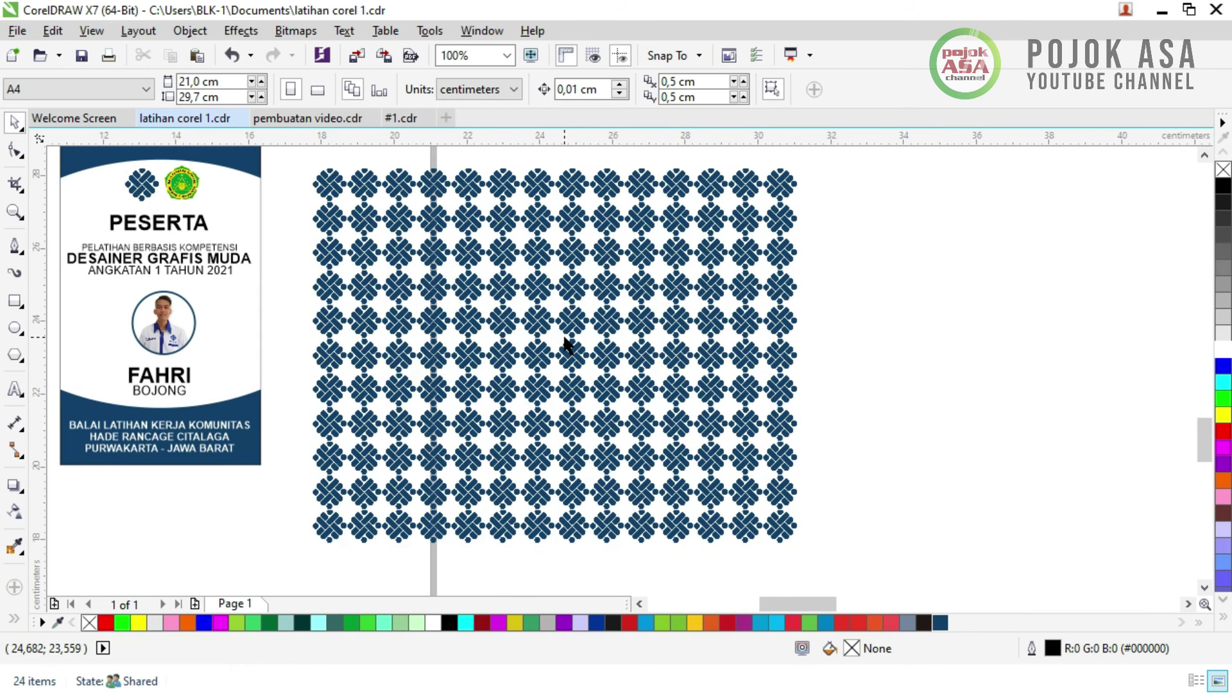
left_click_drag(299, 157, 854, 522)
scroll(738, 321, "up", 1)
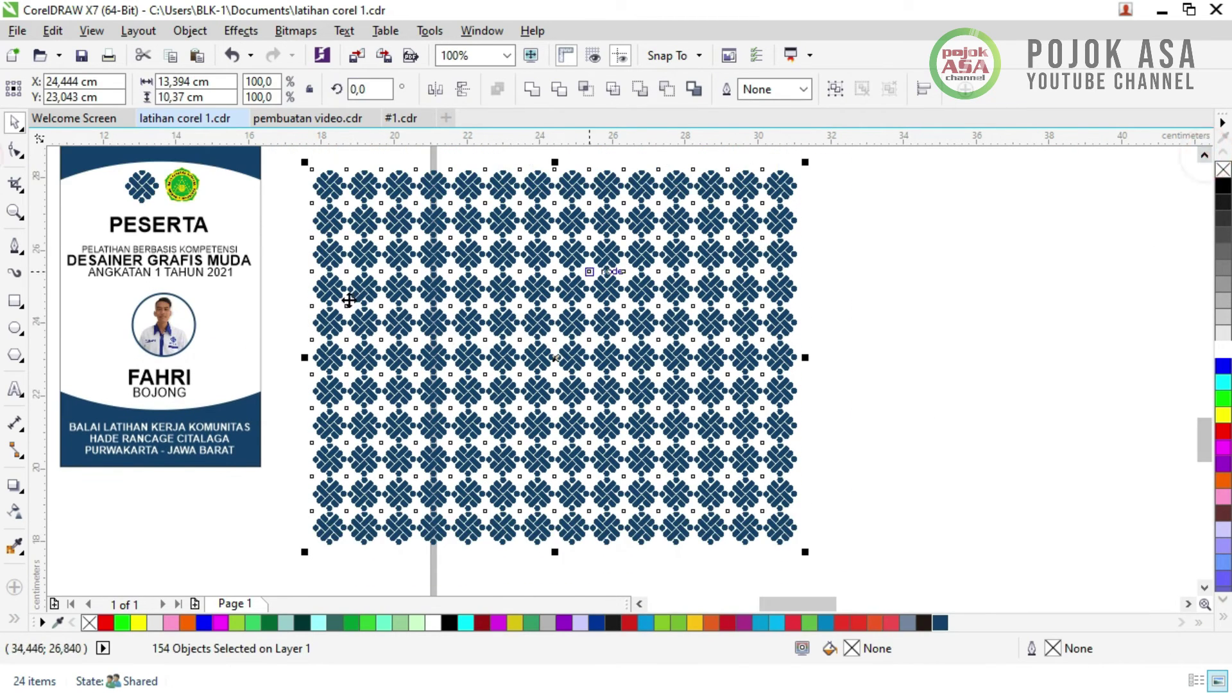
left_click_drag(280, 155, 843, 567)
right_click(540, 293)
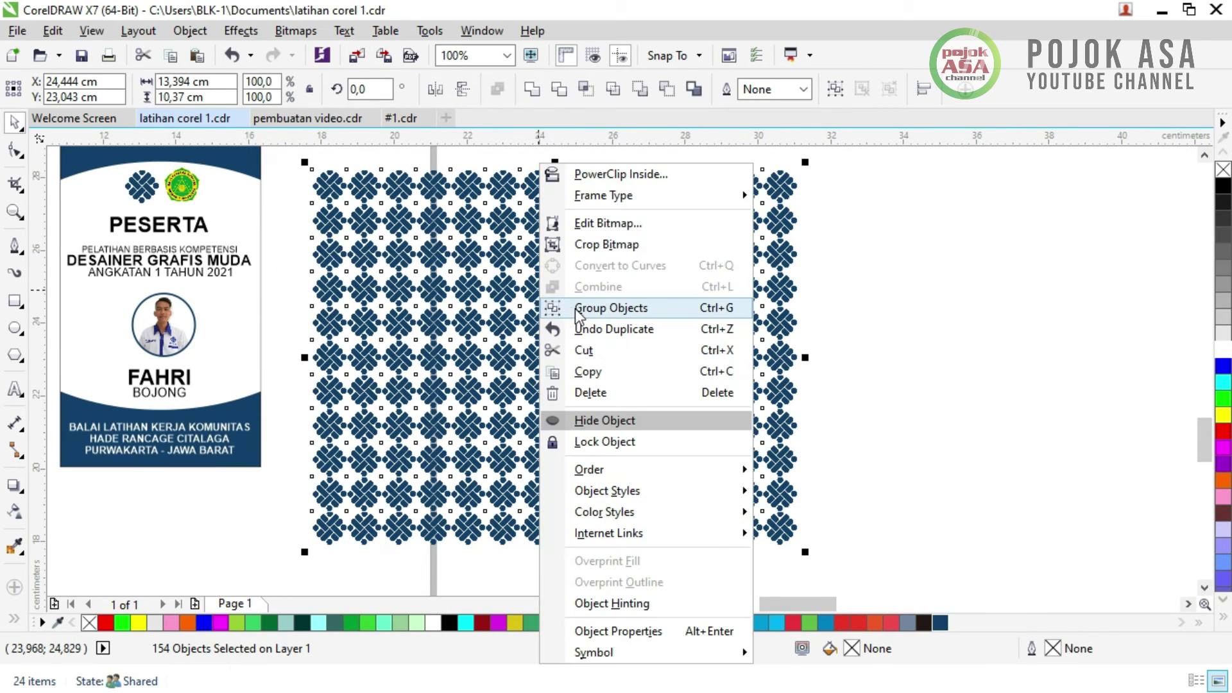
left_click(575, 309)
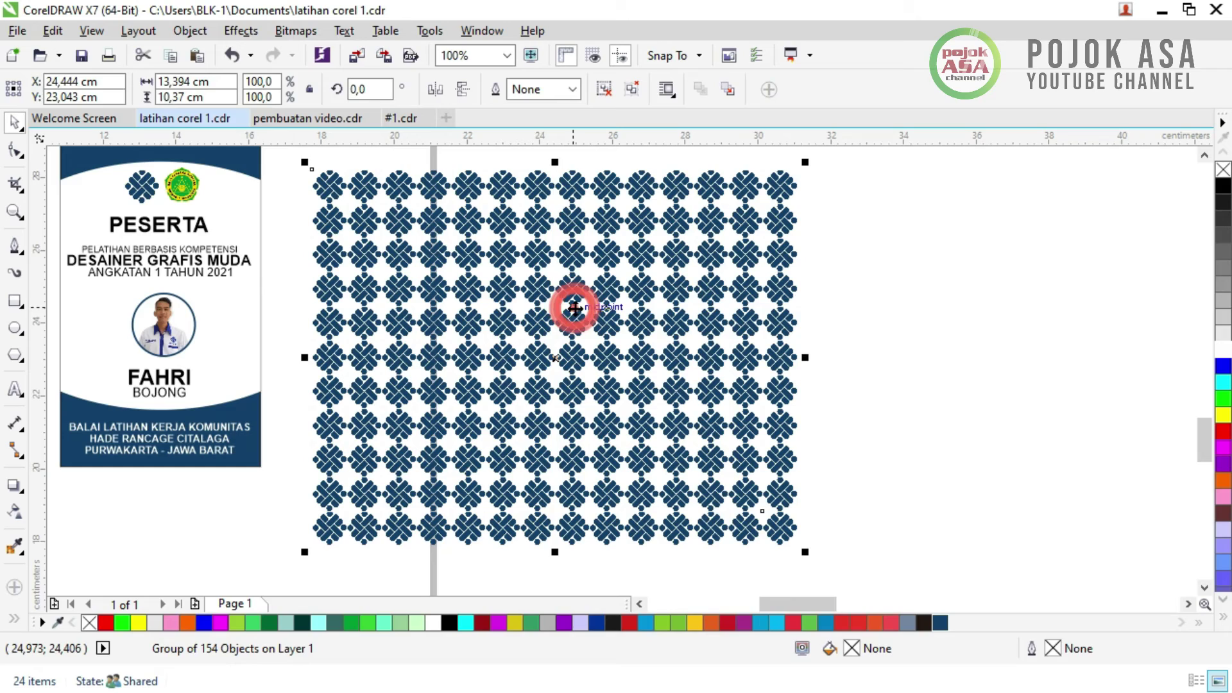
- Reposition the grouped logo pattern beside the card, centred at about X 24,42 cm and Y 23,32 cm, and keep it selected
left_click(877, 379)
left_click(641, 332)
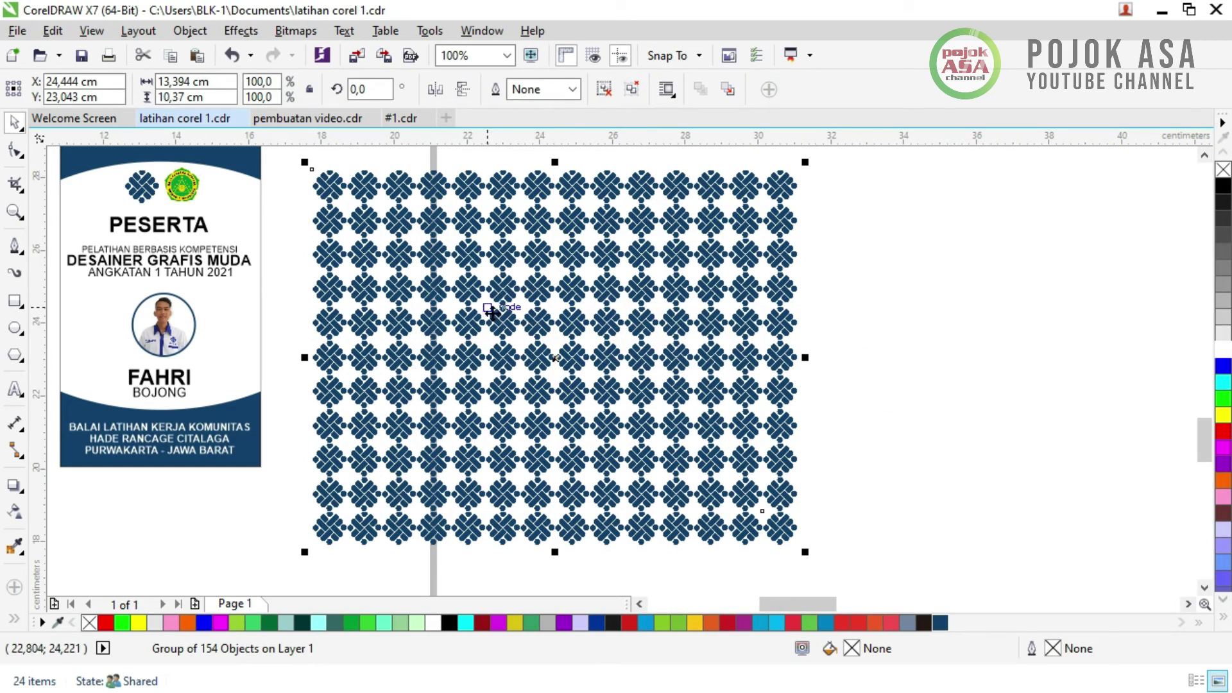
left_click_drag(561, 308, 677, 365)
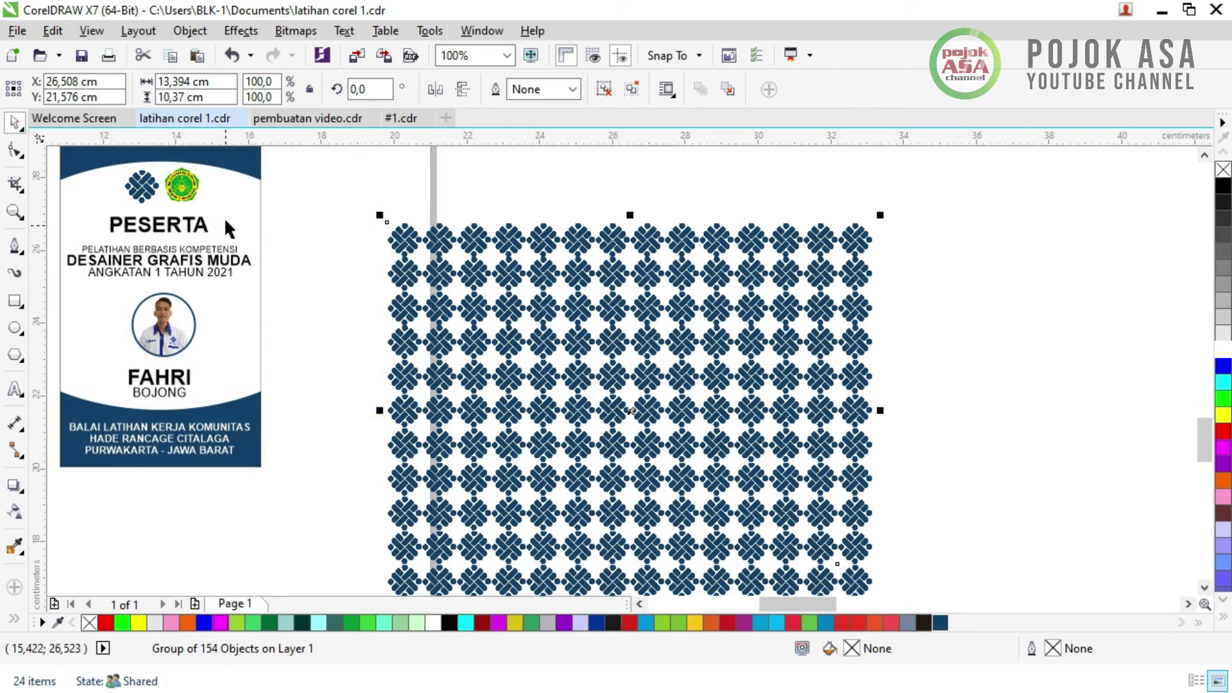
left_click_drag(490, 341, 469, 265)
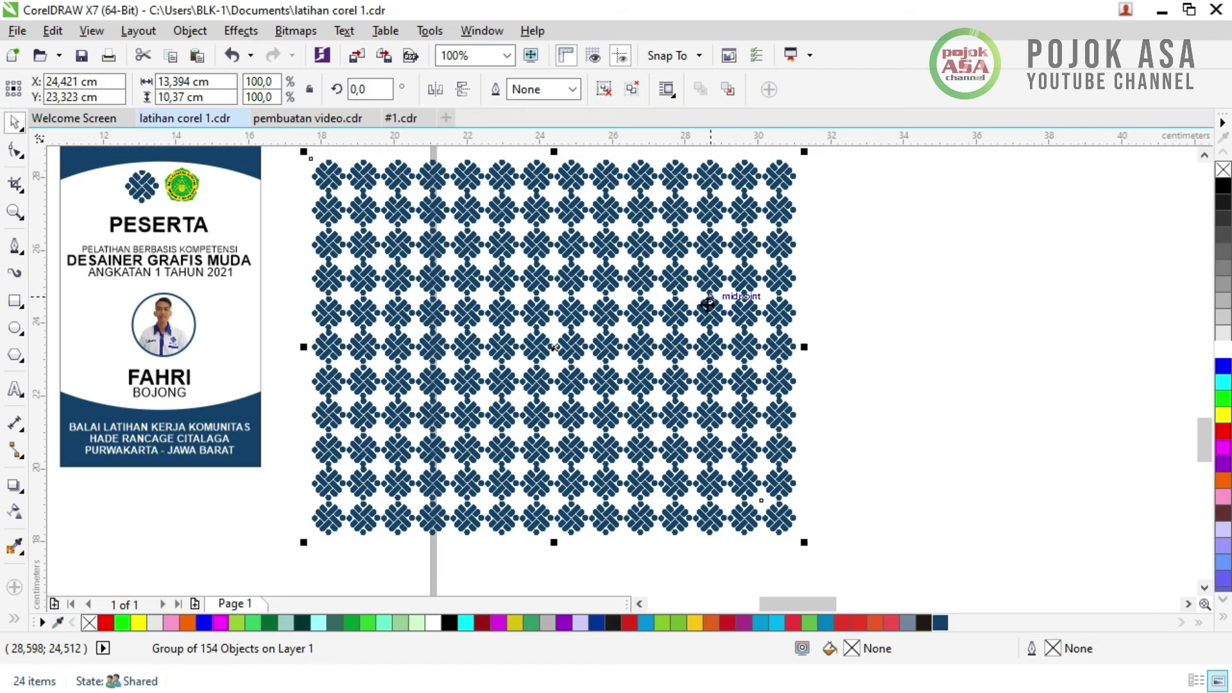
left_click(856, 401)
left_click(630, 364)
left_click(872, 421)
left_click(529, 347)
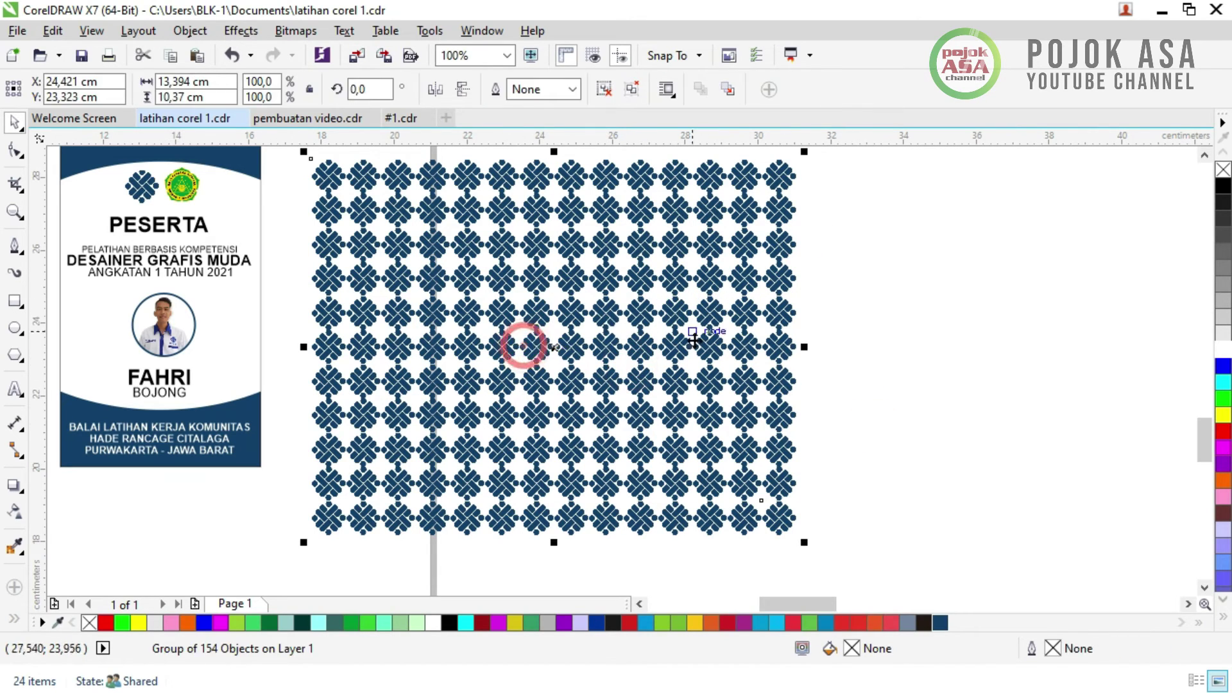
- Apply a uniform transparency to the logo pattern group and try several strengths between 0 and 94, ending at 85
left_click(16, 514)
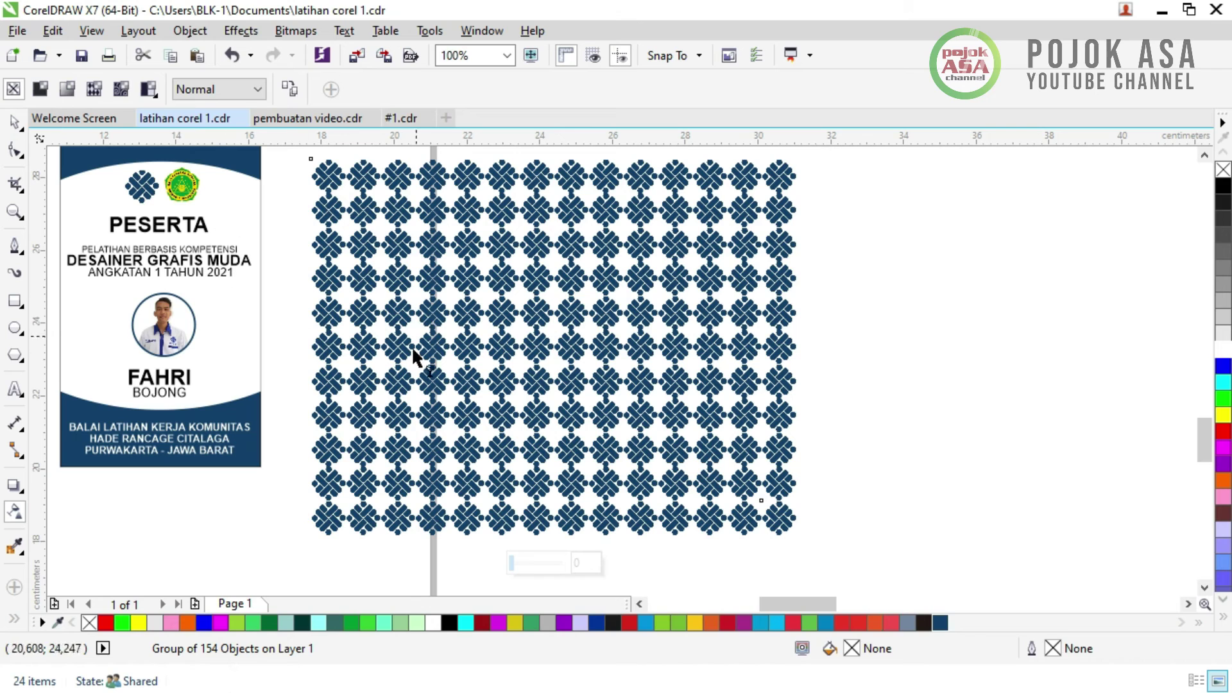
left_click(40, 92)
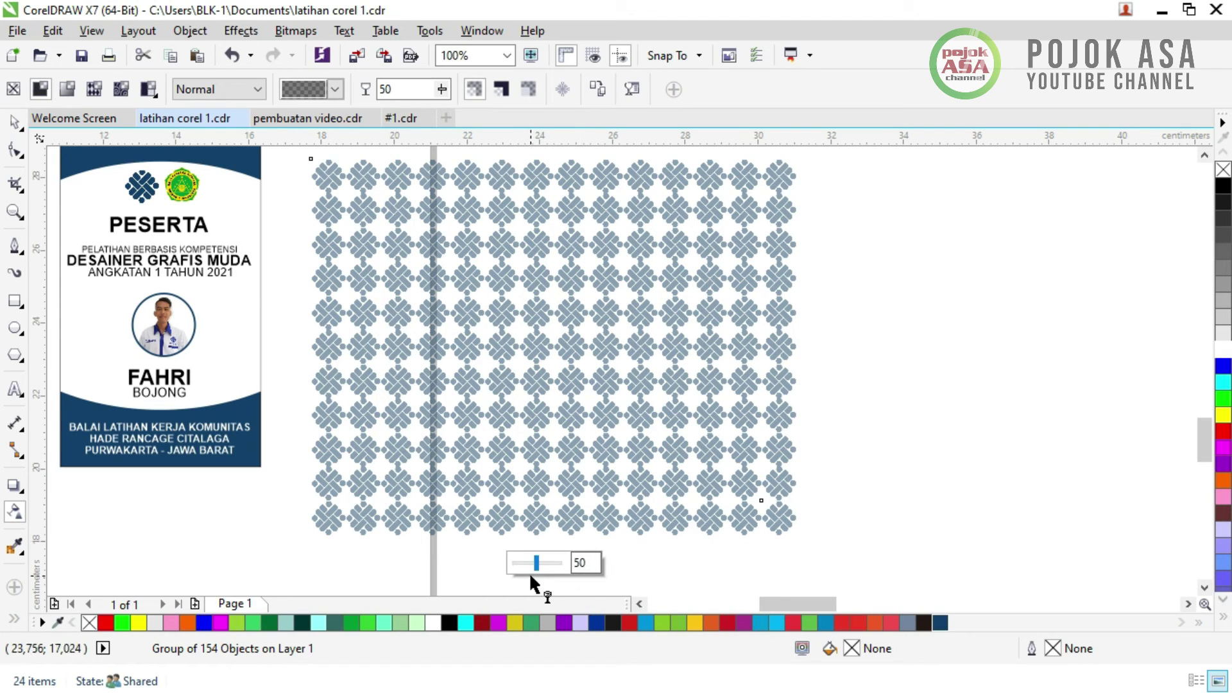
mouse_move(537, 562)
left_mouse_down()
mouse_move(523, 561)
mouse_move(552, 569)
mouse_move(514, 563)
left_mouse_up()
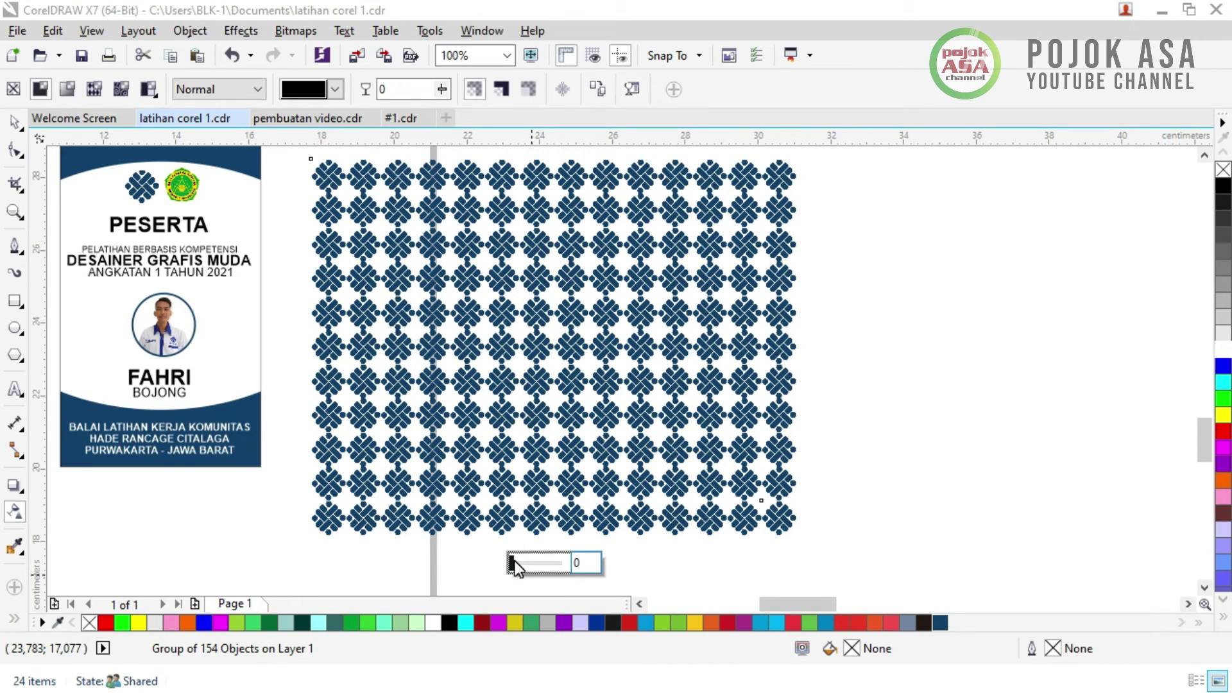
left_click(515, 561)
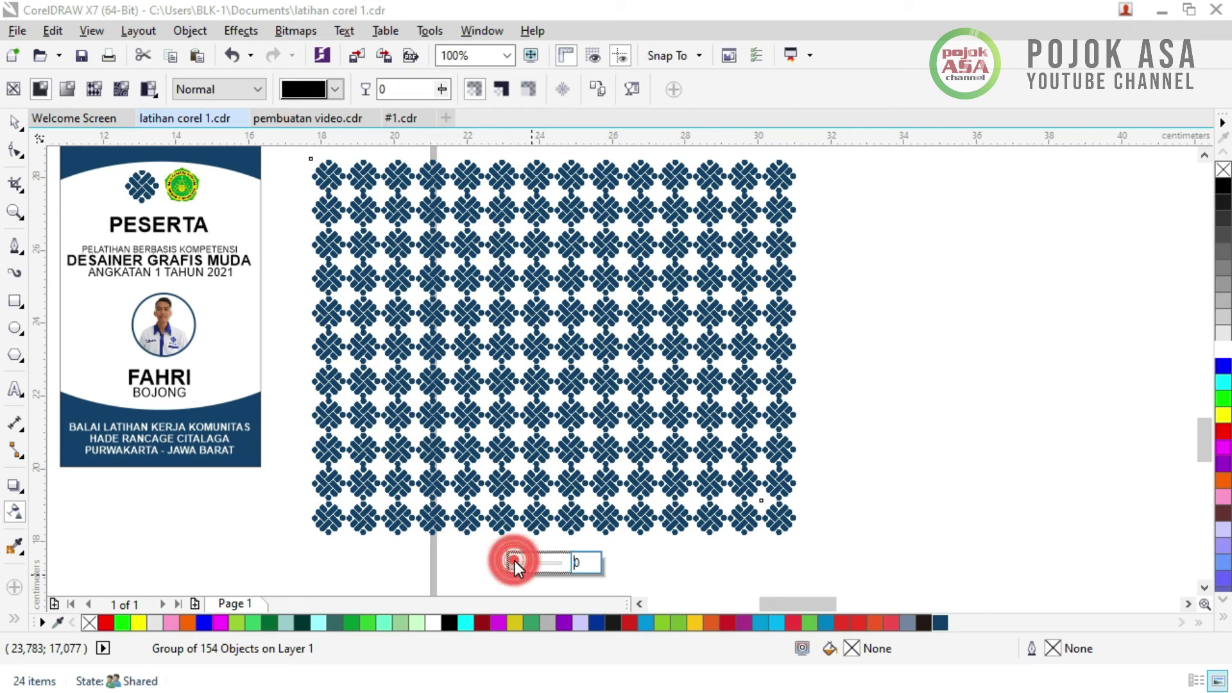
left_click_drag(515, 561, 550, 567)
left_click_drag(545, 565, 551, 566)
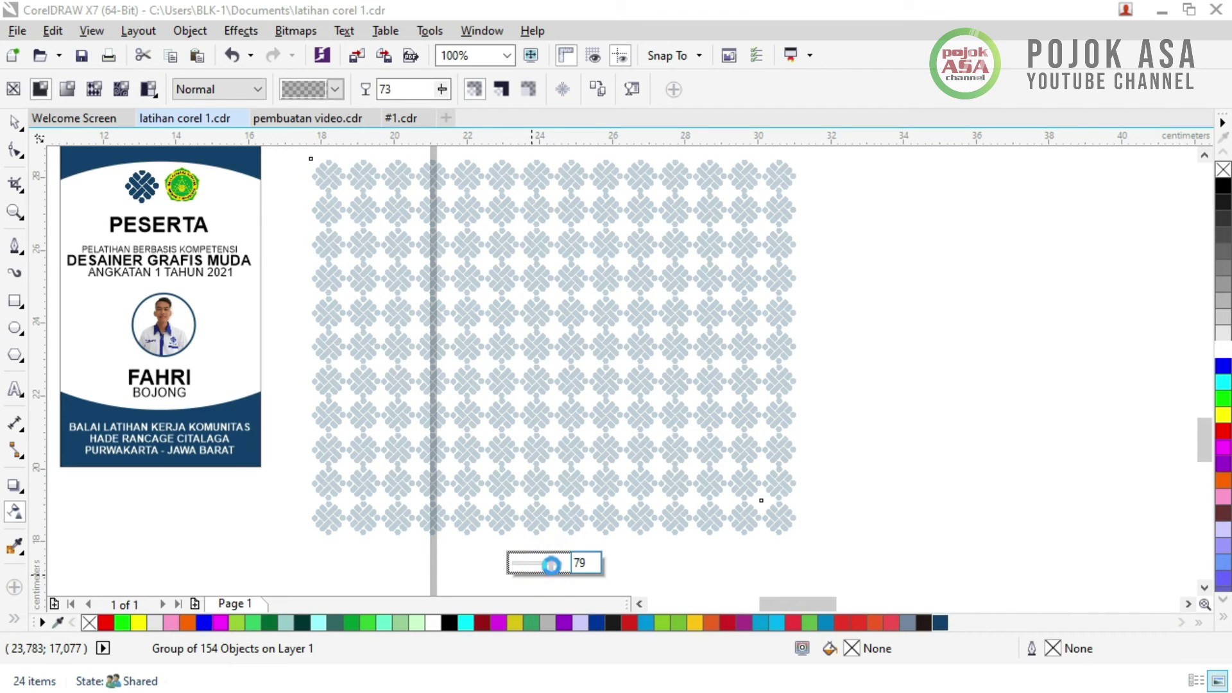
left_click_drag(553, 568, 556, 567)
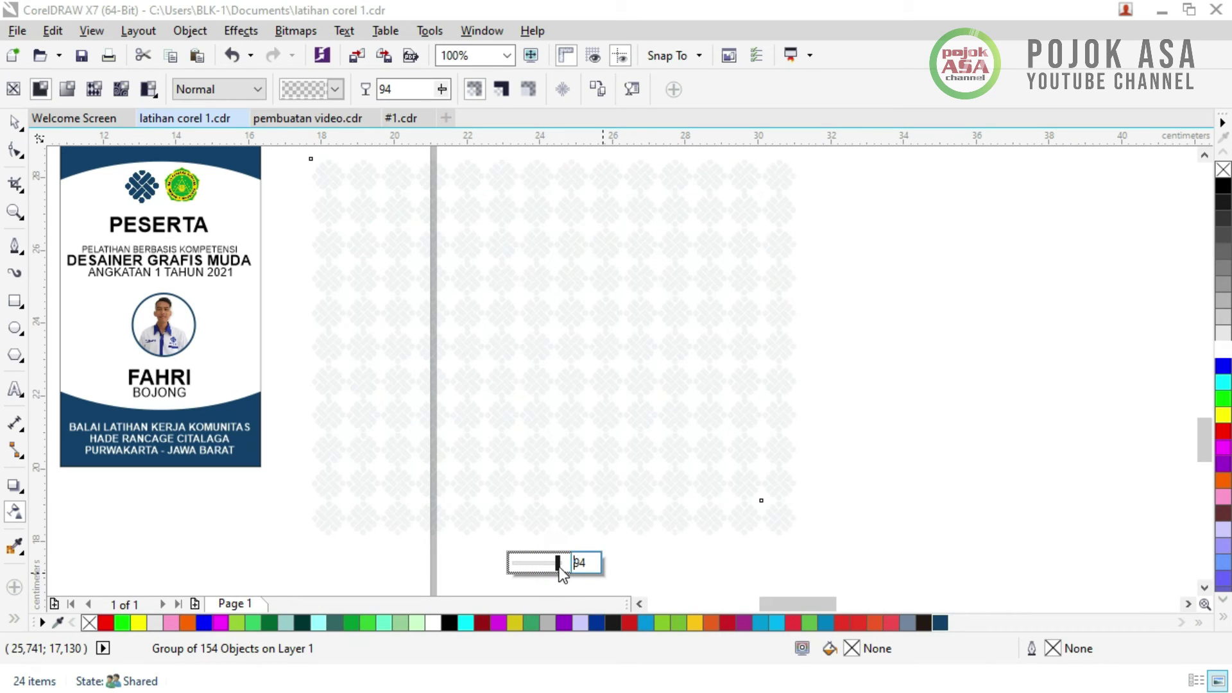
left_click_drag(559, 571, 557, 572)
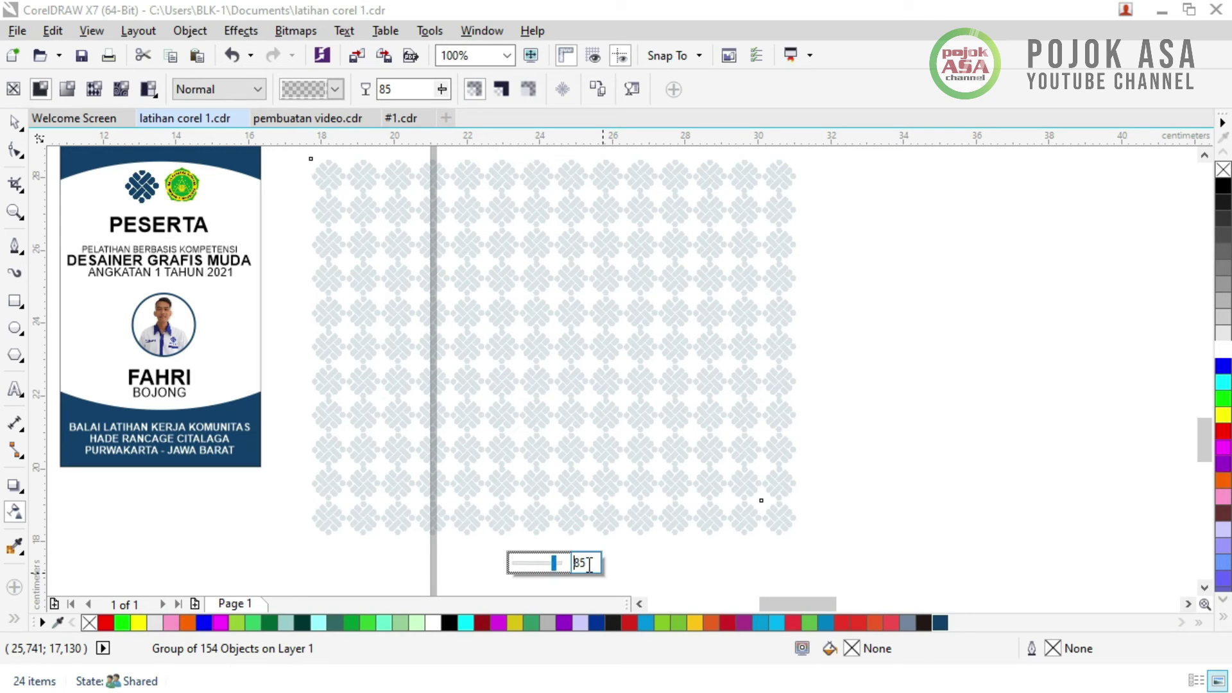
- Set the logo pattern's transparency to 90 and return to selecting the group with the Pick tool
double_click(574, 568)
type("90")
key("Return")
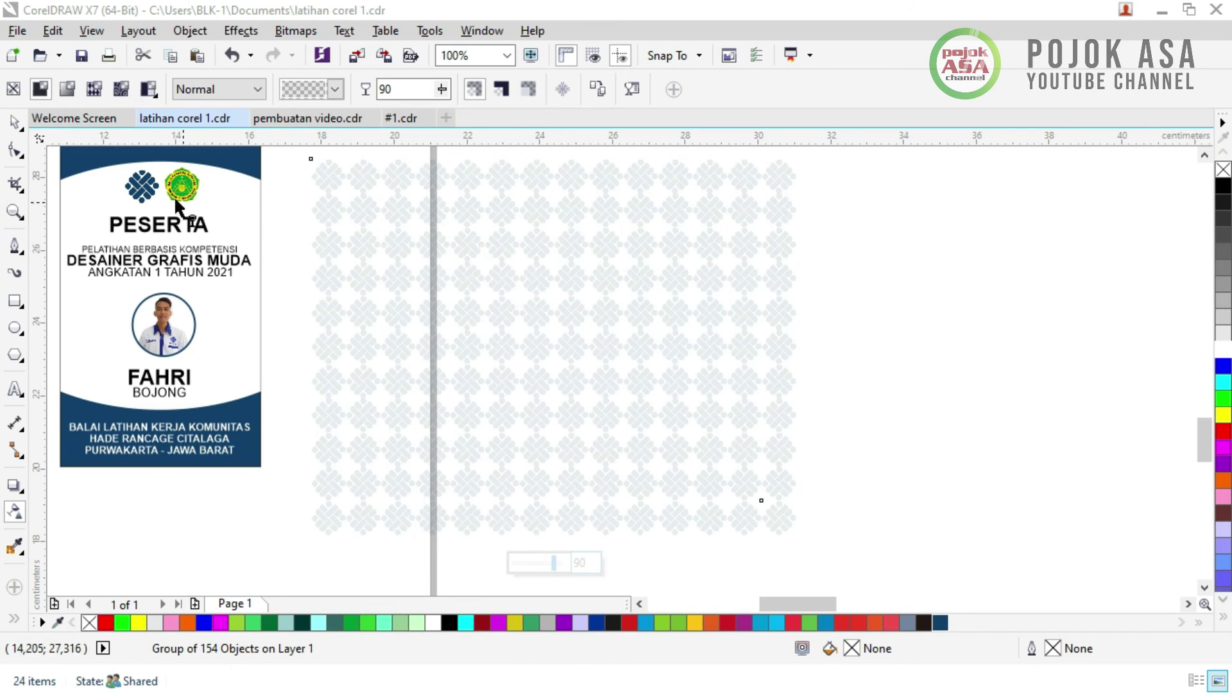
left_click(14, 122)
left_click(857, 323)
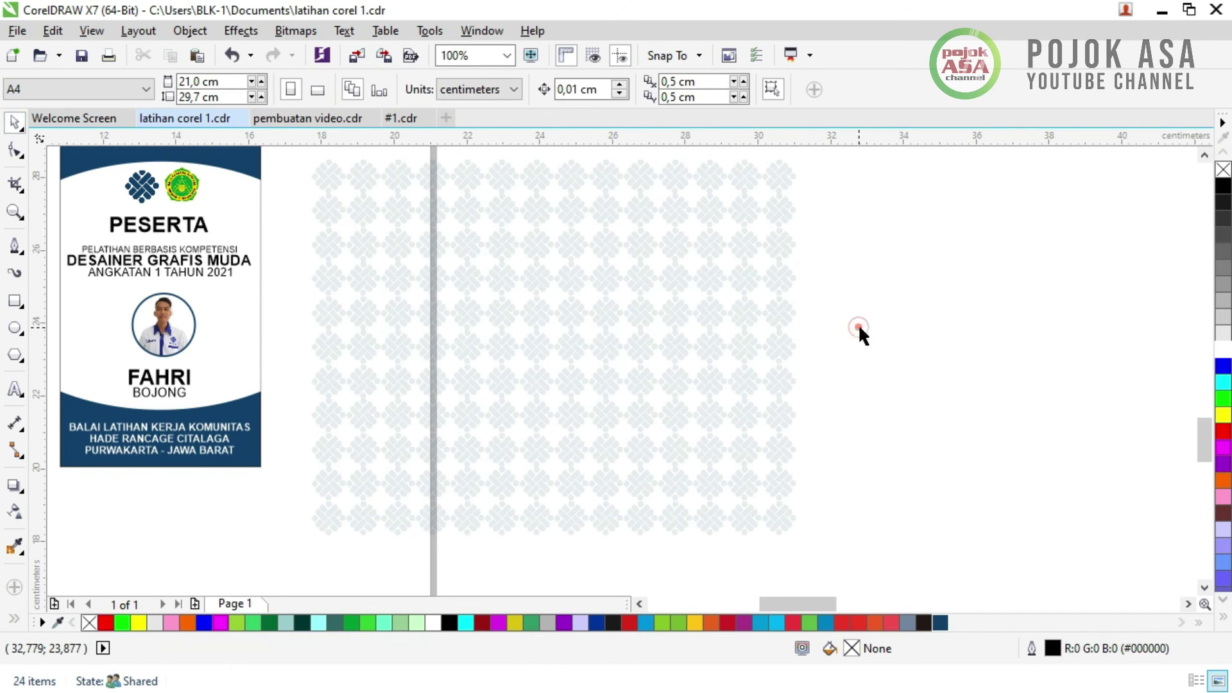
left_click(617, 353)
left_click(964, 457)
left_click(496, 253)
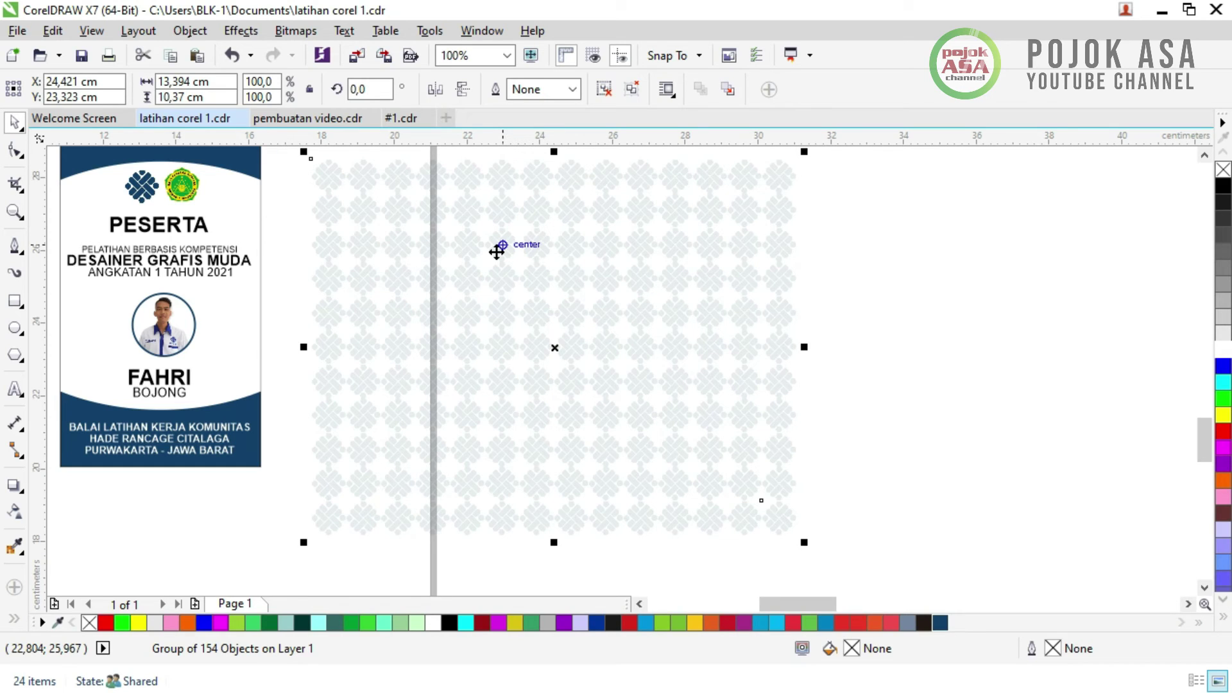
- Try moving the card's white curved area aside and undo the move
left_click(1205, 155)
left_click_drag(230, 249, 478, 263)
key("ctrl+z")
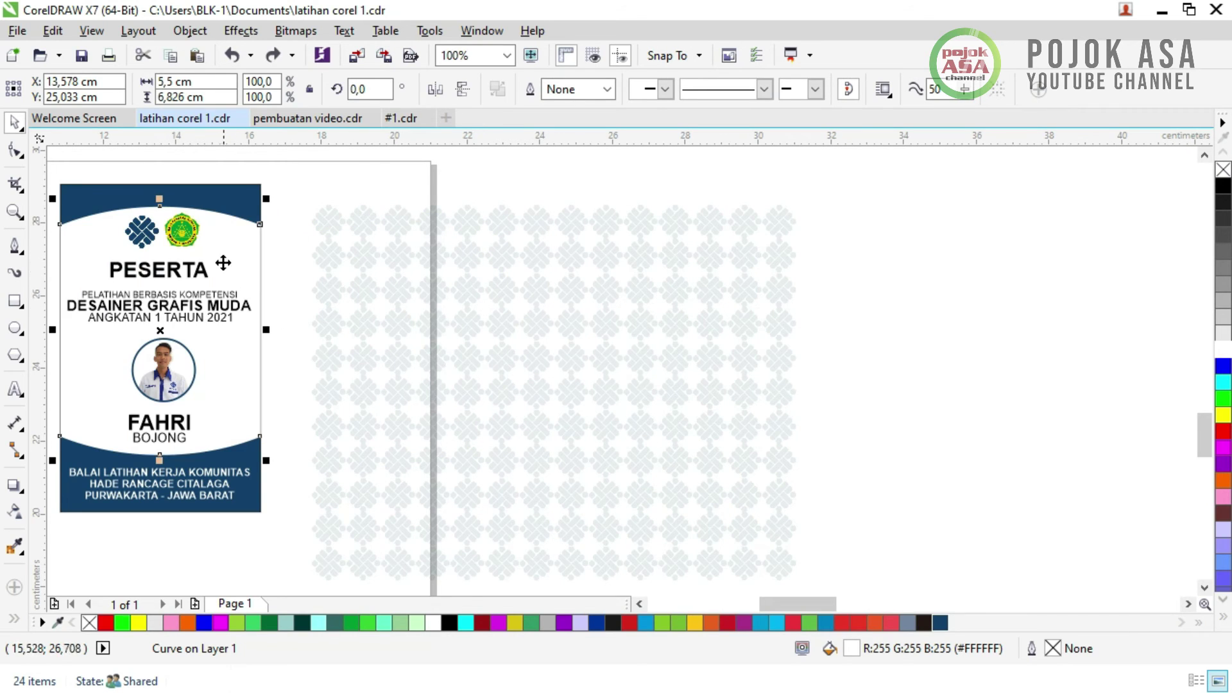
- Move the faded logo pattern about 0,5 cm closer to the card and about 0,45 cm higher
left_click(922, 329)
left_click(645, 347)
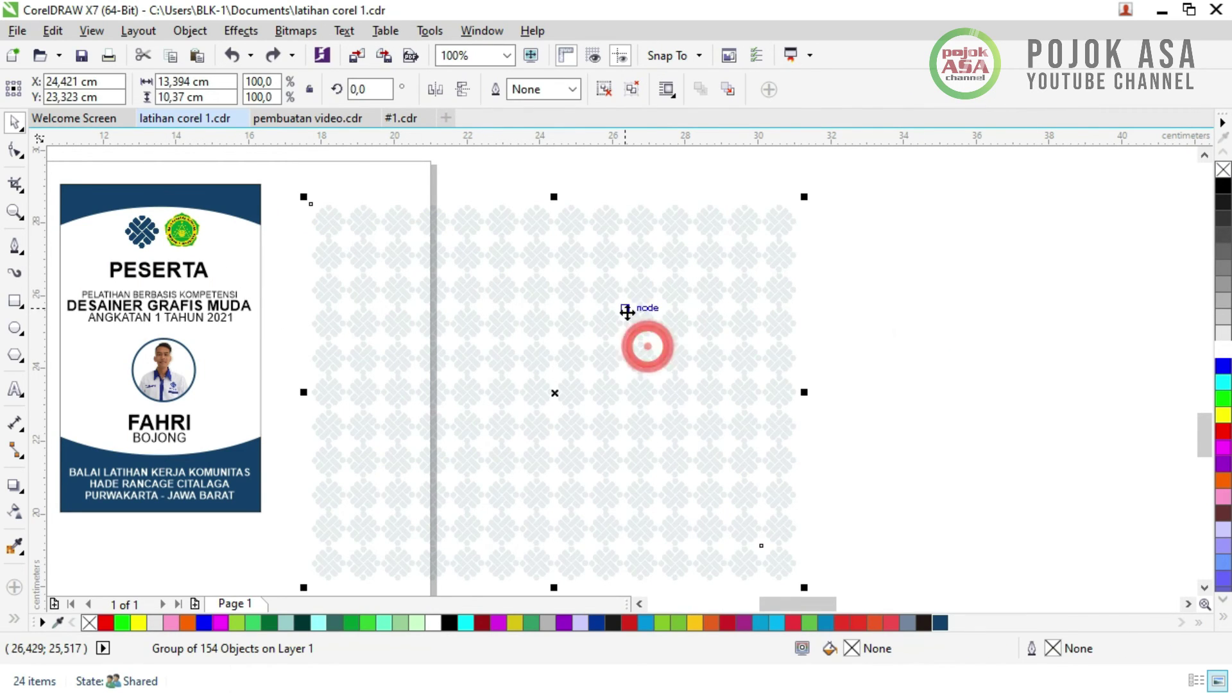
left_click_drag(627, 310, 591, 308)
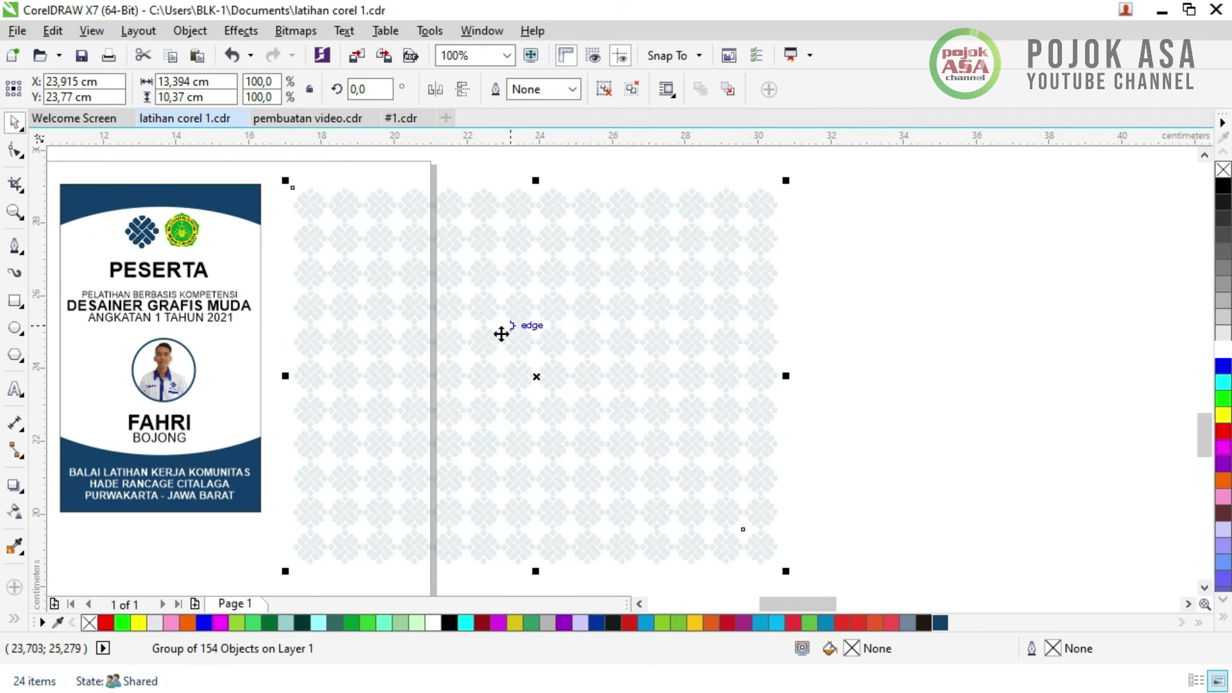
- PowerClip the faded logo pattern inside the card's white curved area and check the card up close
left_click(192, 30)
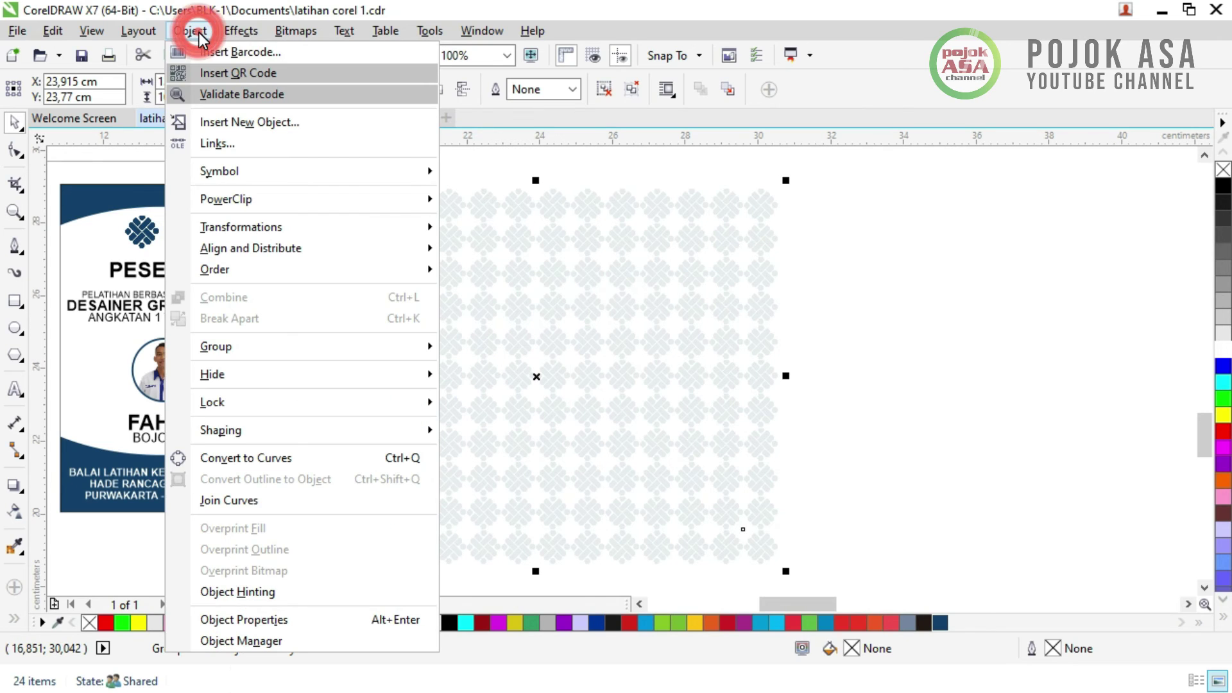
left_click(214, 194)
left_click(491, 202)
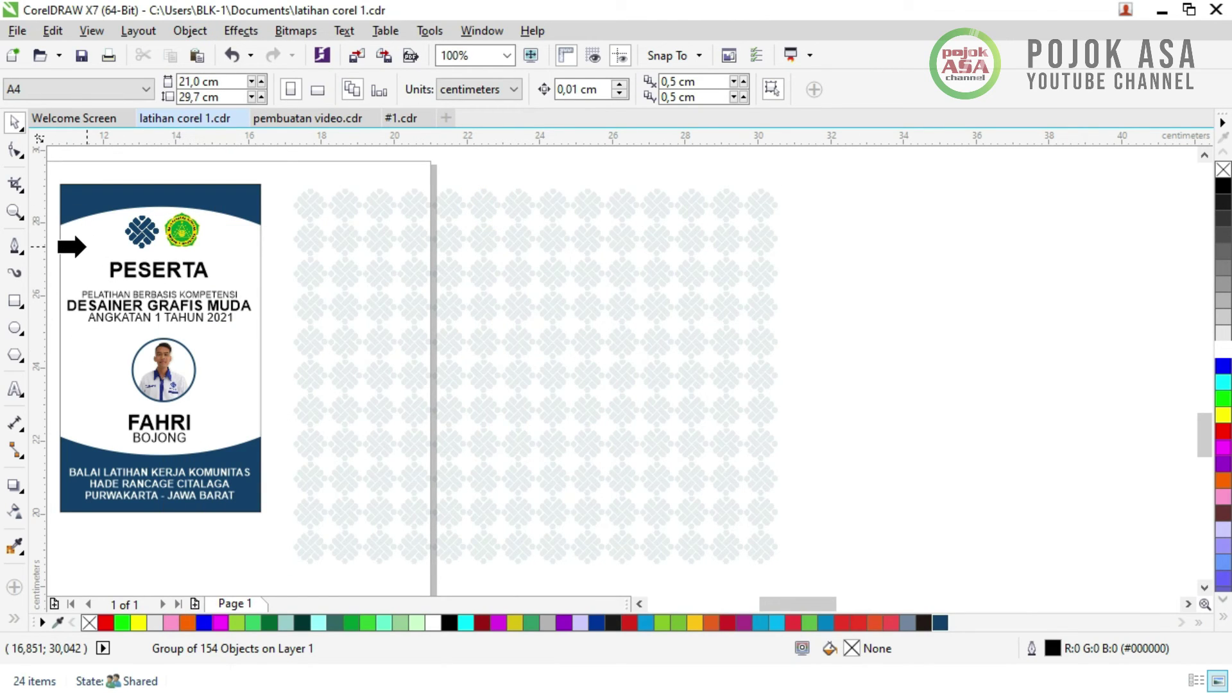
left_click(86, 246)
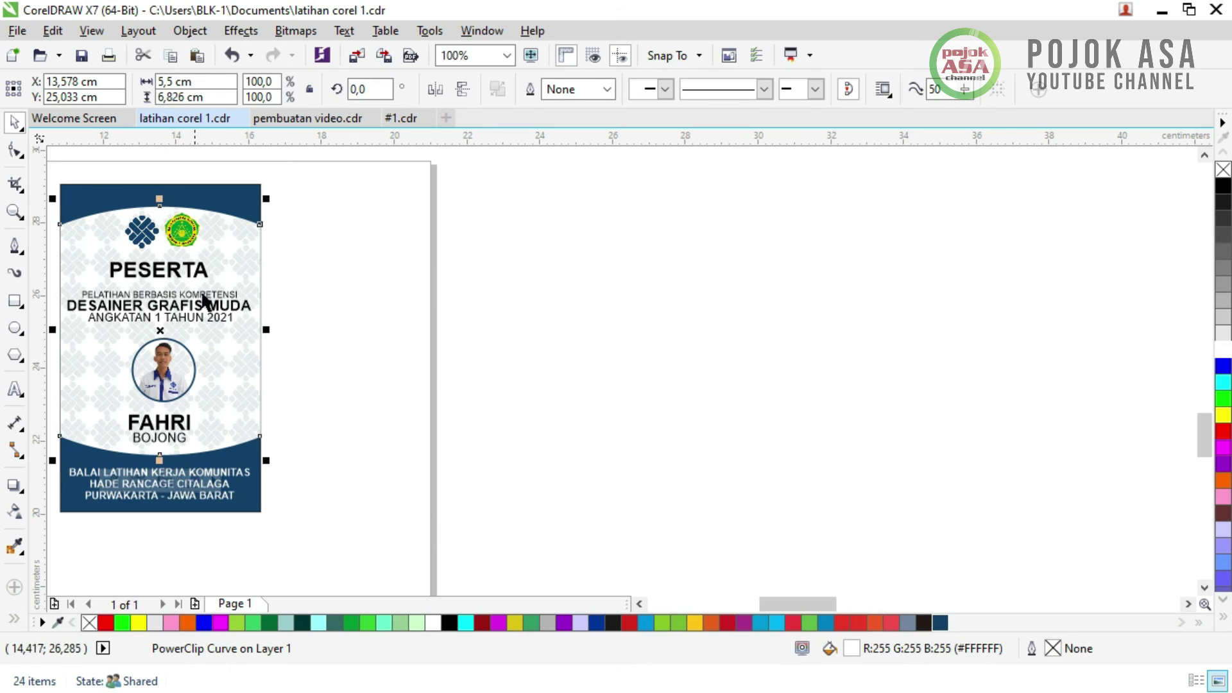
scroll(190, 364, "down", 1)
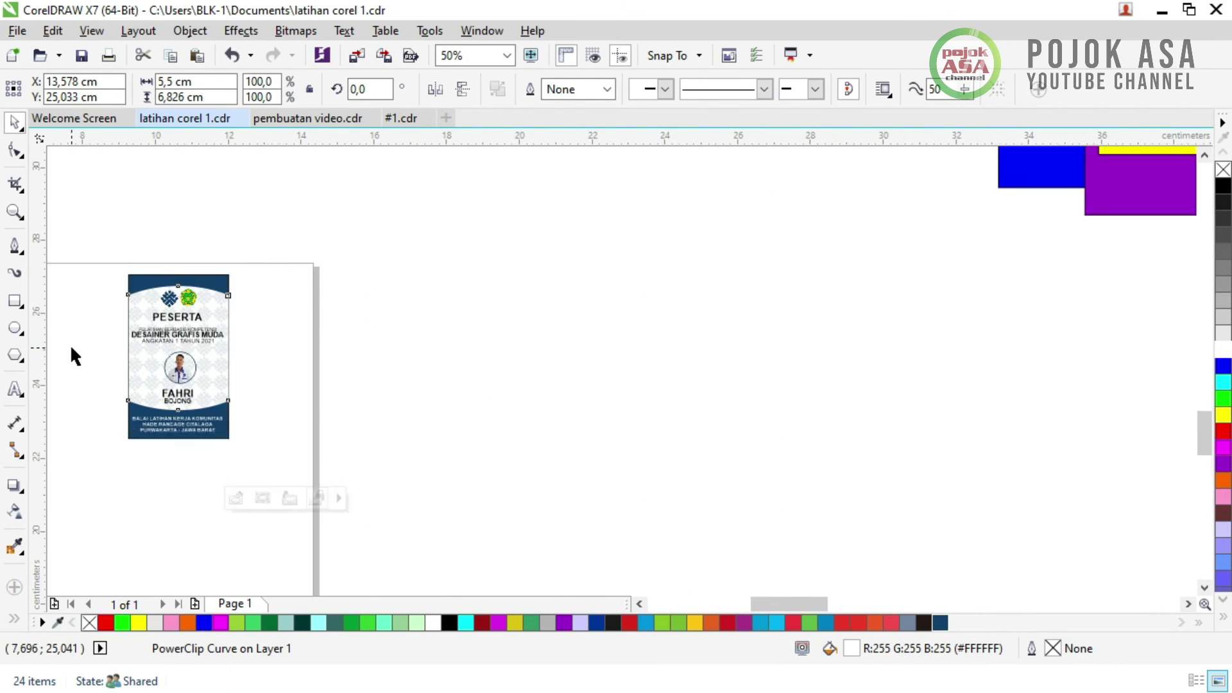
scroll(67, 347, "up", 1)
scroll(142, 266, "up", 1)
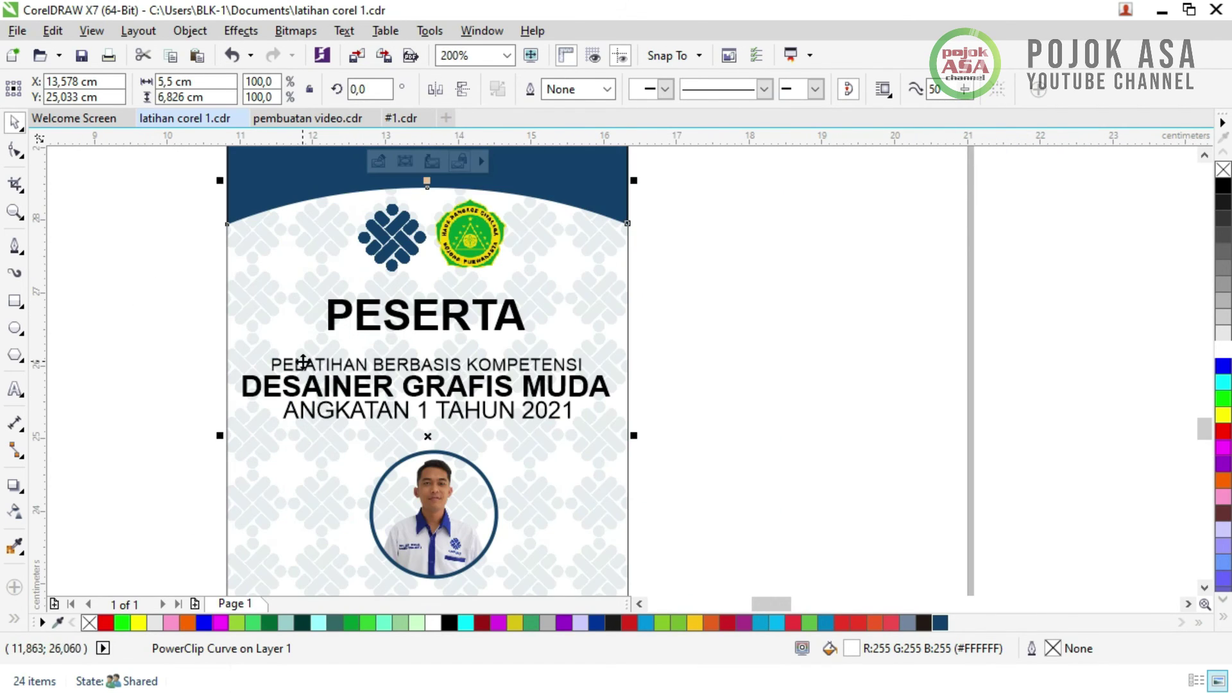
scroll(302, 361, "down", 1)
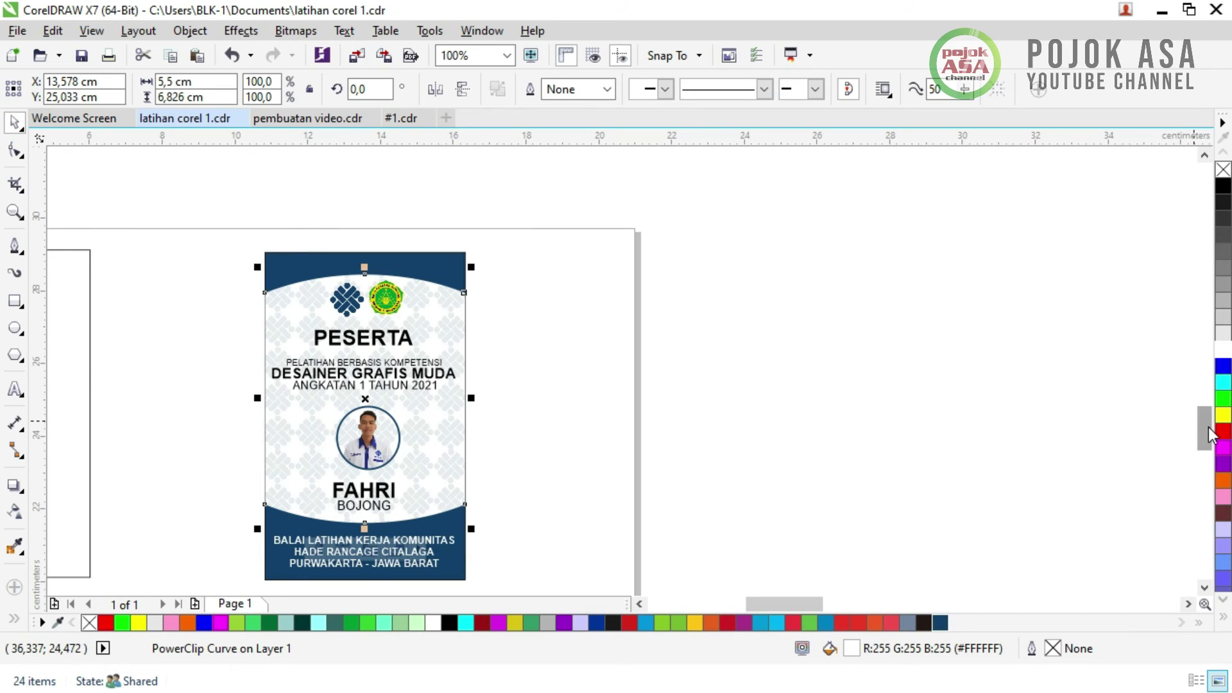
- Examine the whole card with the faded logo pattern clipped into its white area
left_click_drag(1205, 429, 1212, 445)
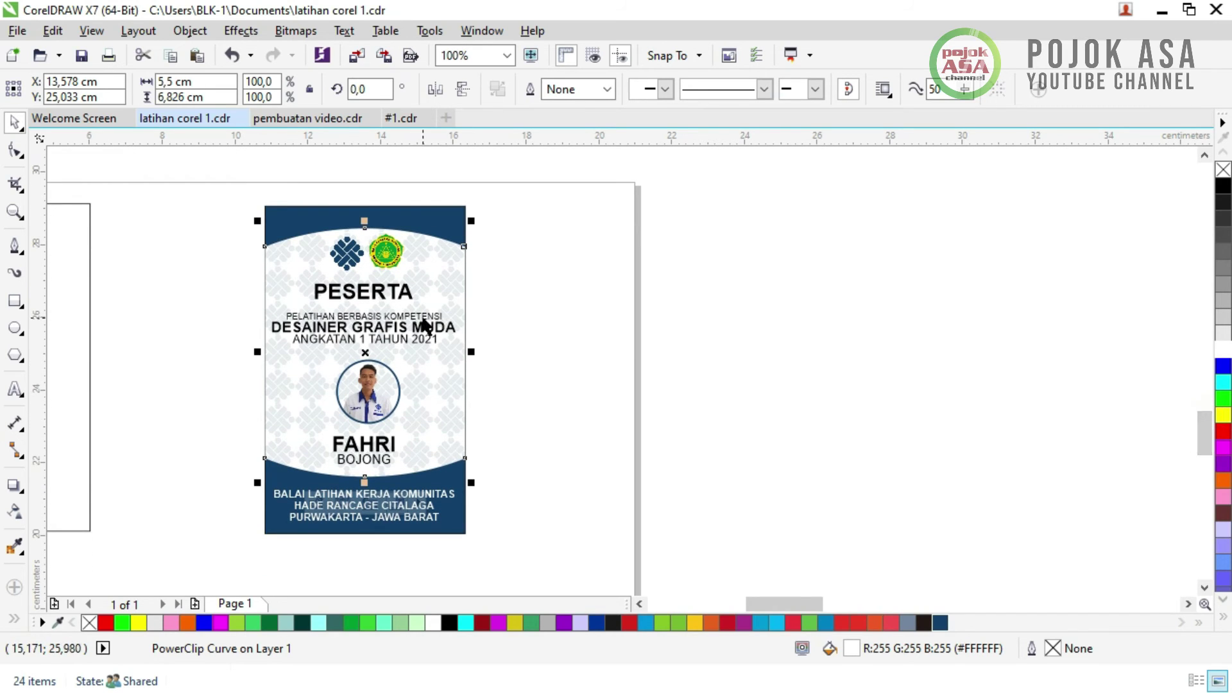
left_click_drag(248, 187, 508, 550)
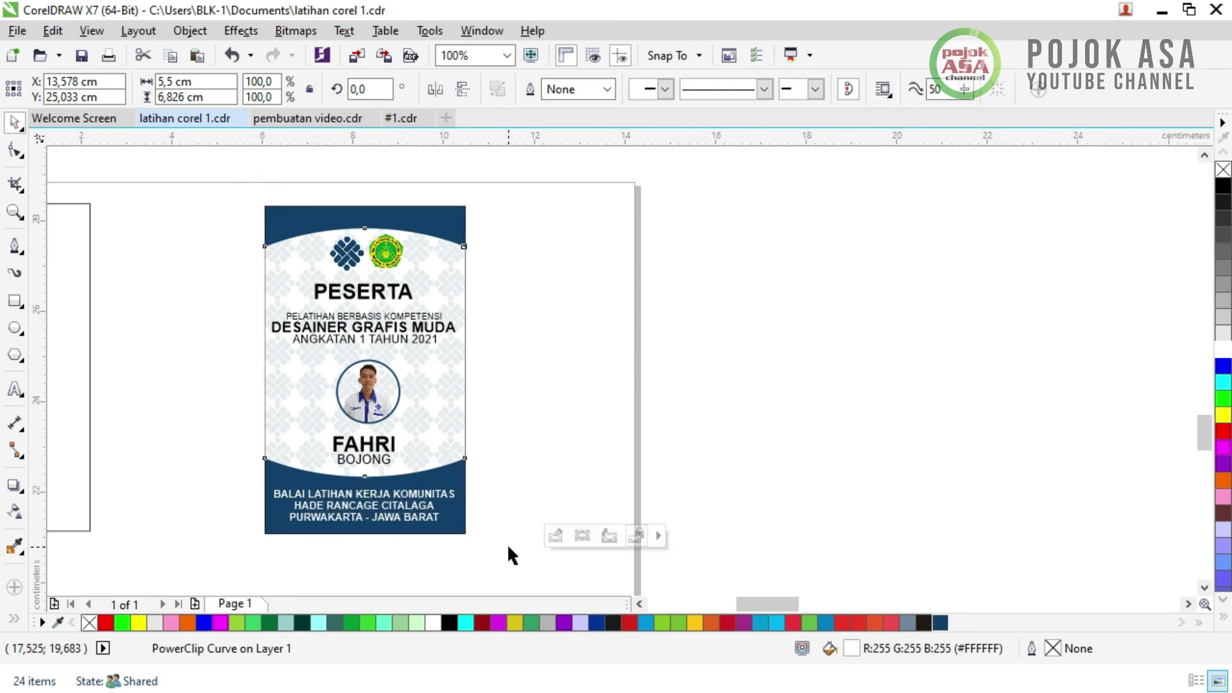
scroll(509, 550, "up", 1)
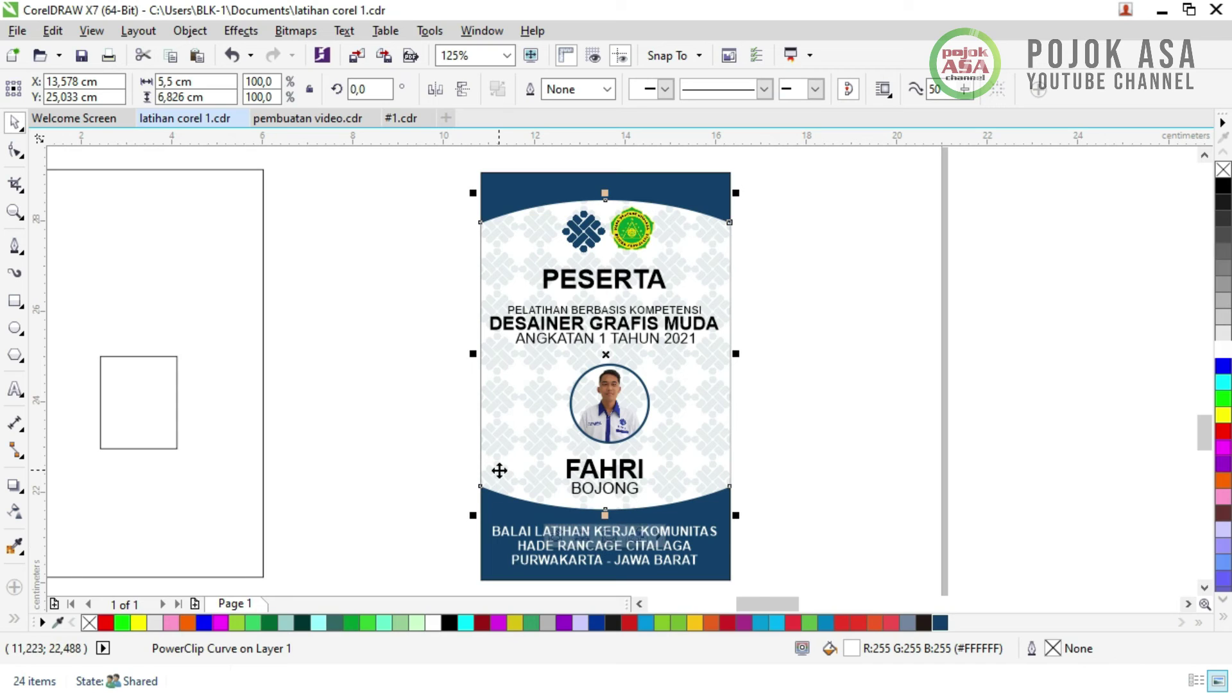
left_click(814, 357)
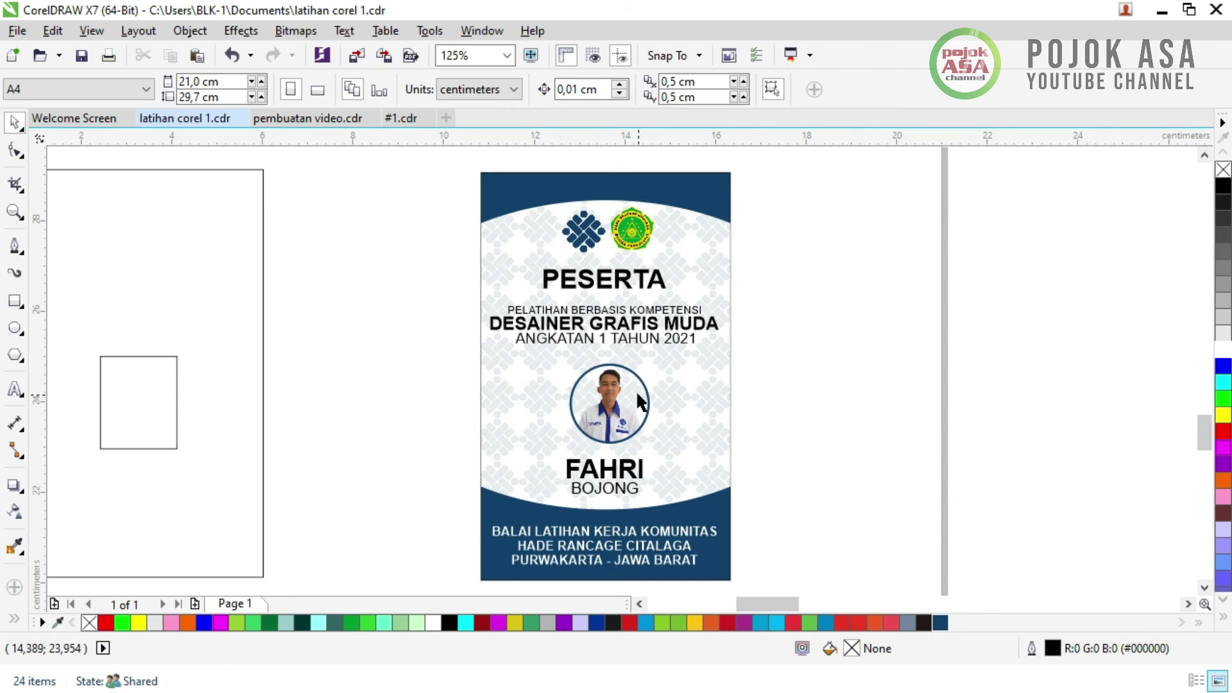
scroll(644, 387, "up", 2)
scroll(592, 424, "down", 2)
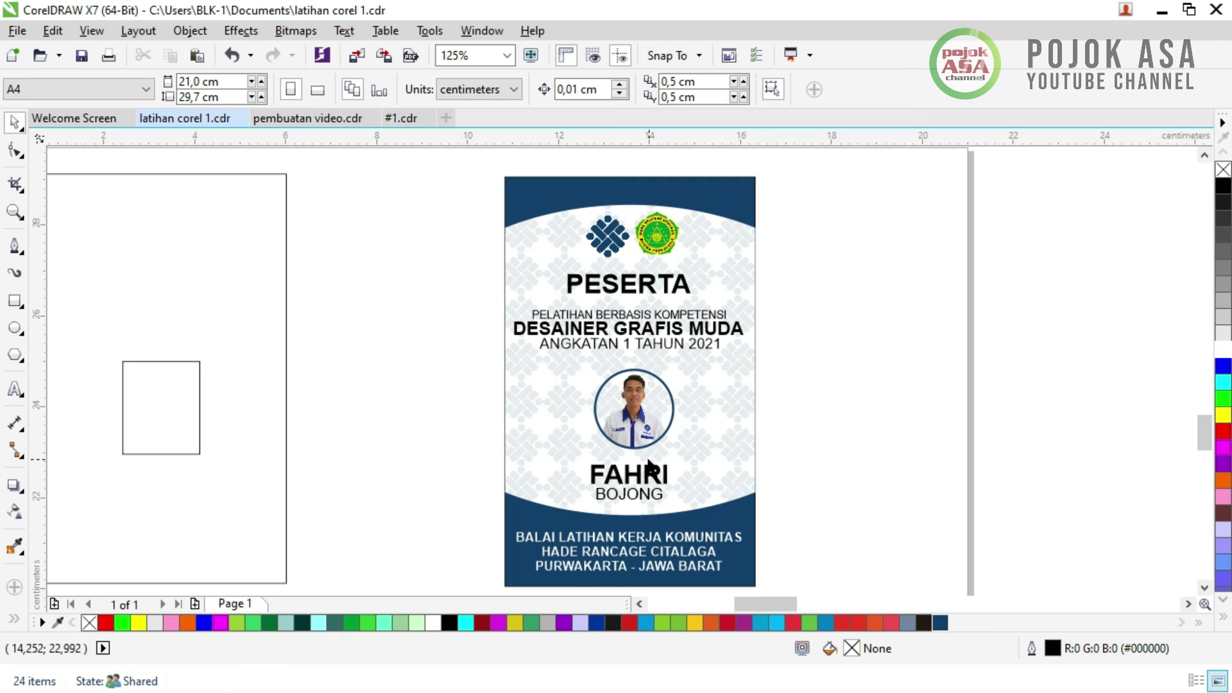
left_click(649, 435)
left_click(817, 432)
left_click(834, 412)
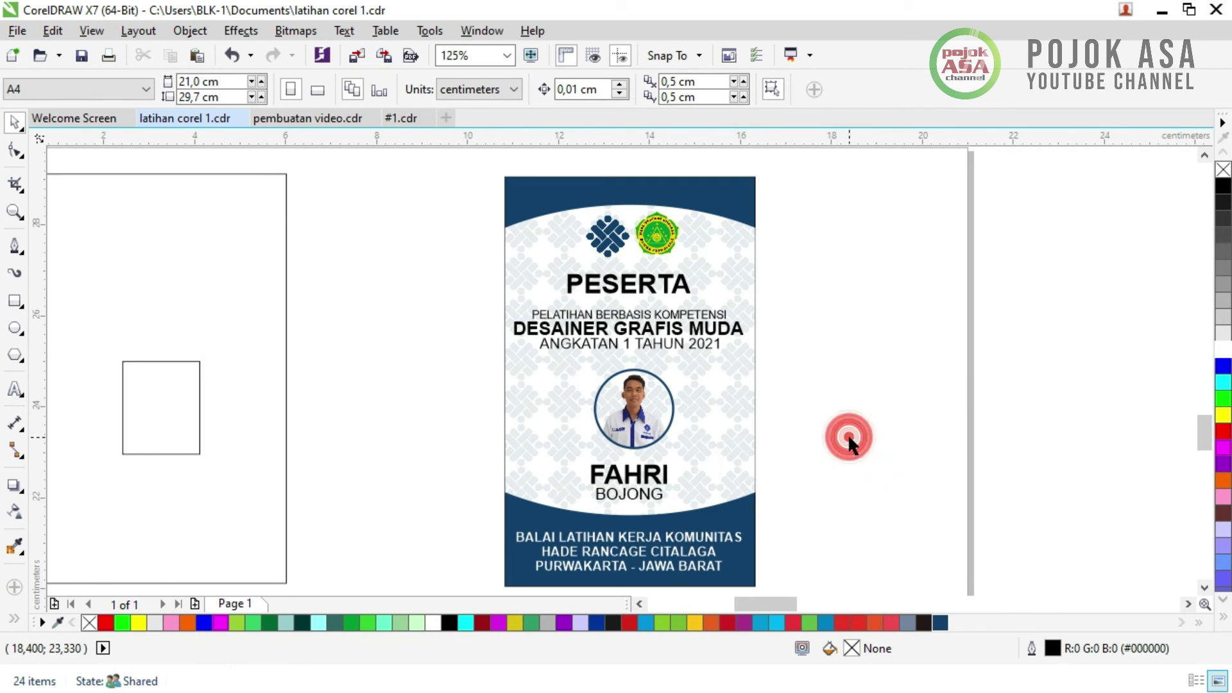
- Draw a closed slanted band about 1,98 × 1,35 cm with the Pen tool, from the card's left edge down to the photo circle
scroll(753, 419, "up", 2)
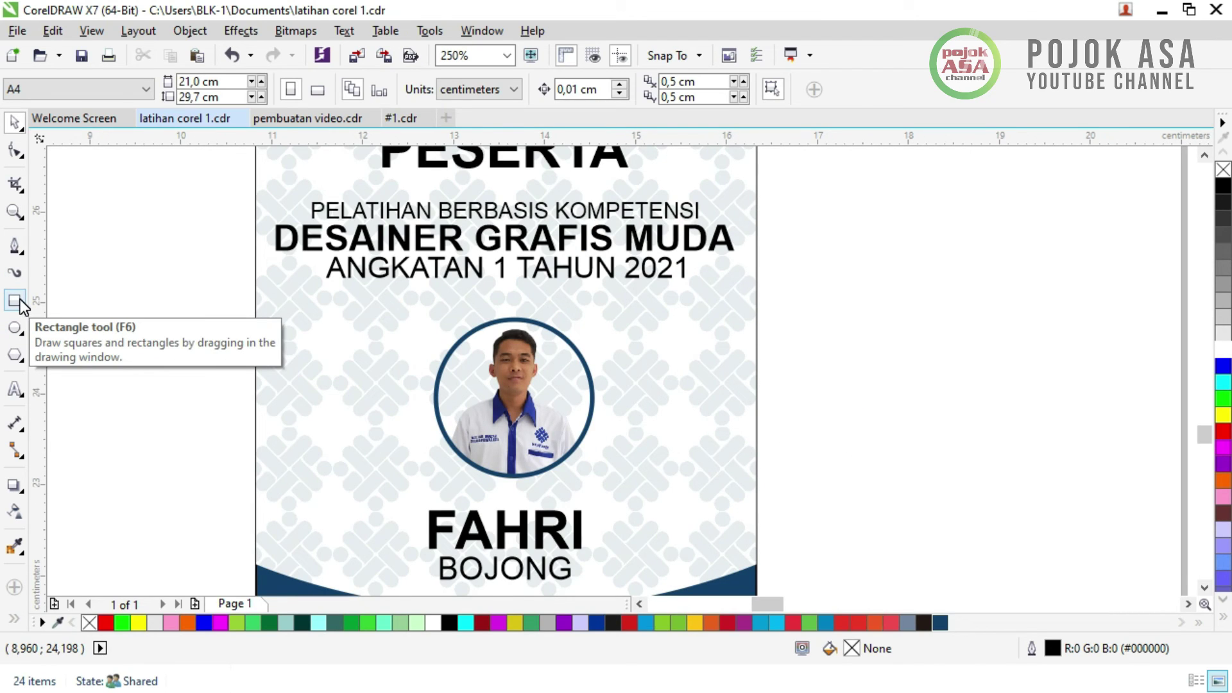
left_click(15, 246)
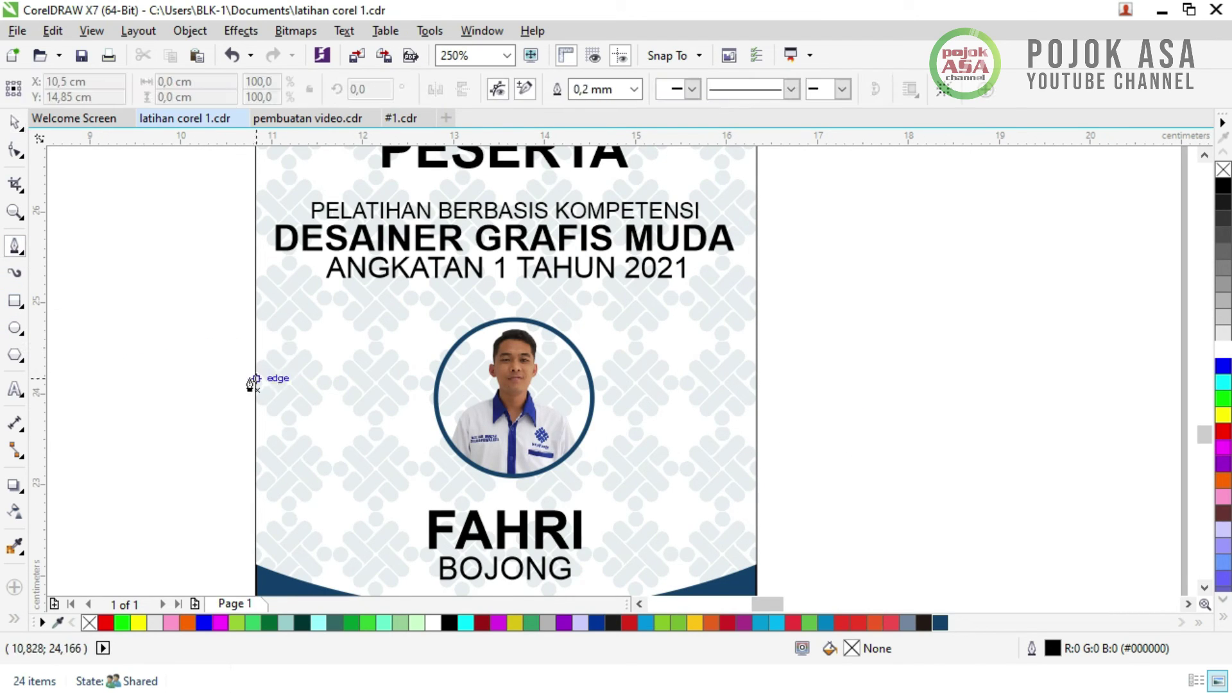
left_click(256, 285)
left_click(437, 388)
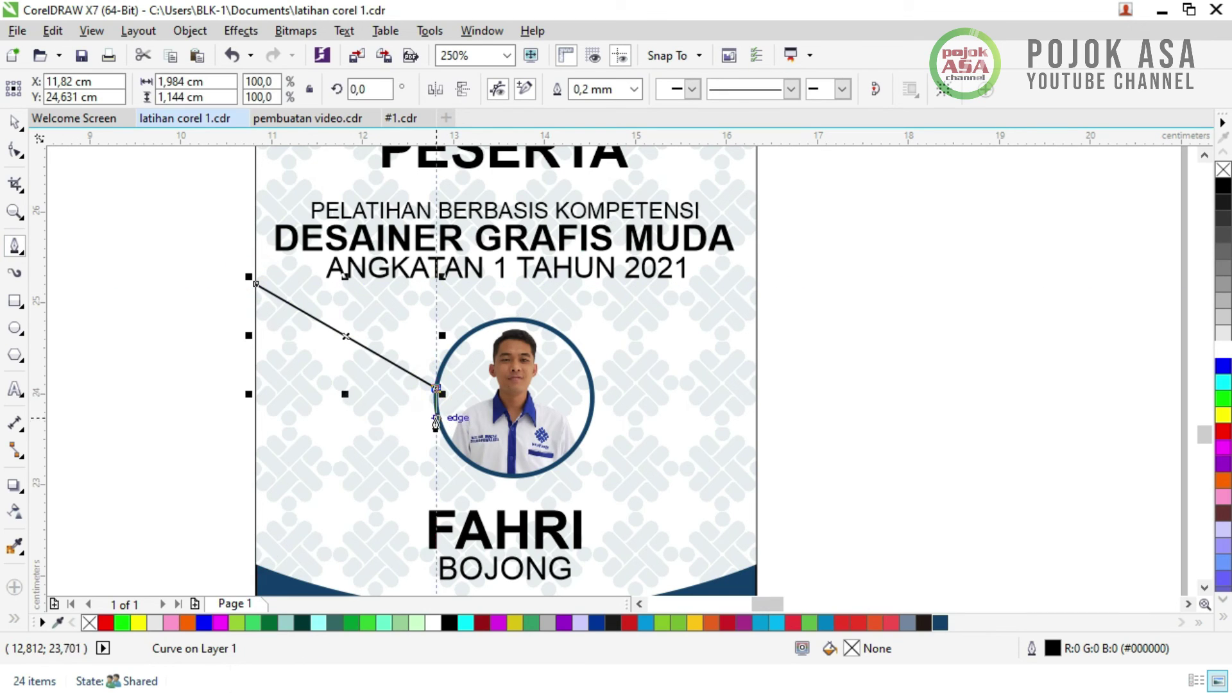
left_click(435, 407)
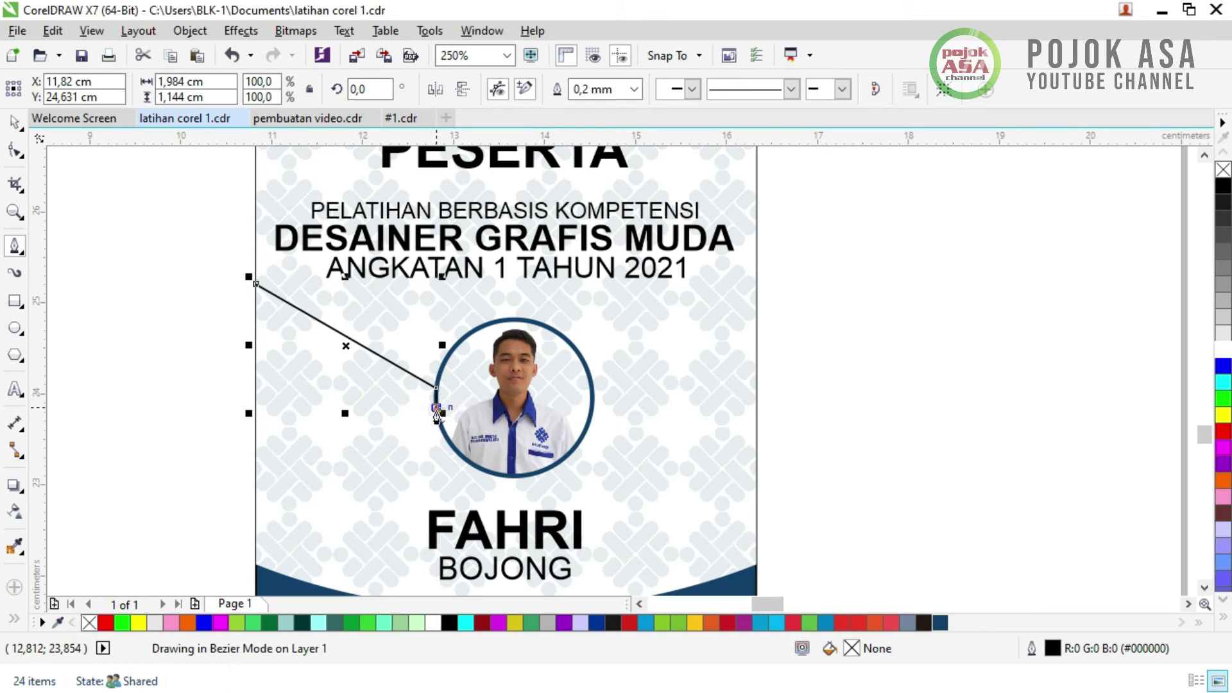
left_click(256, 299)
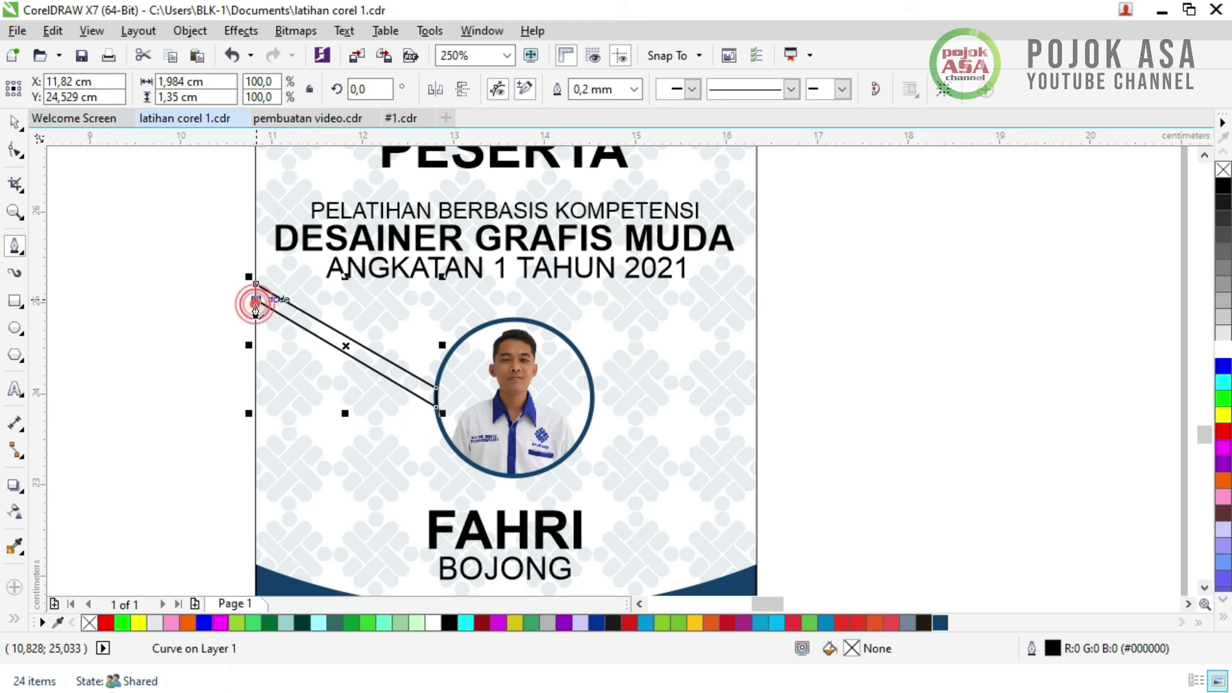
left_click(256, 285)
left_click(14, 122)
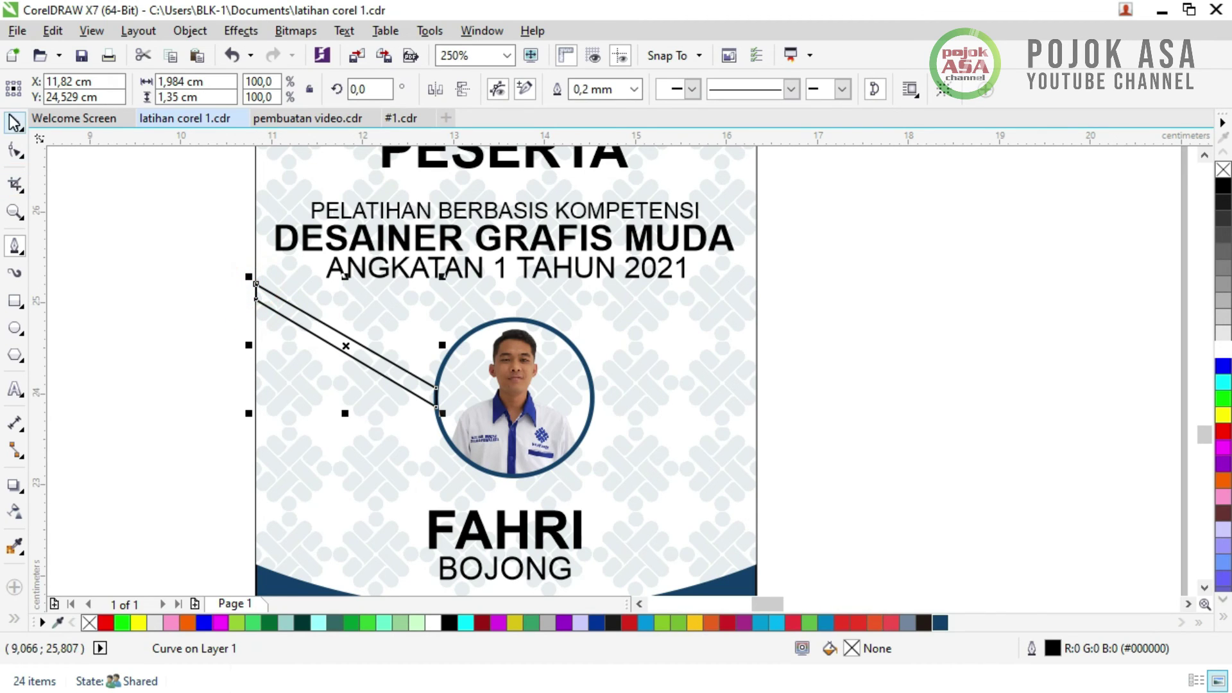
left_click(908, 427)
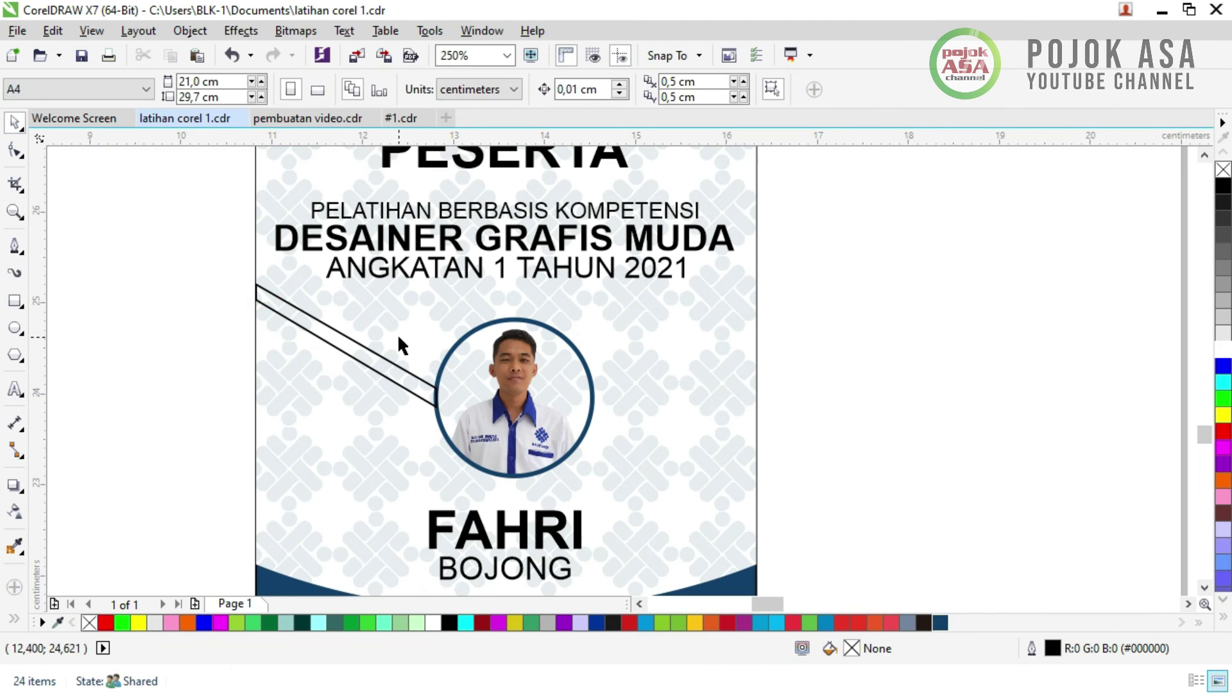
- Fill the slanted band with the card's dark blue (#13406A) and remove its outline
scroll(372, 414, "up", 2)
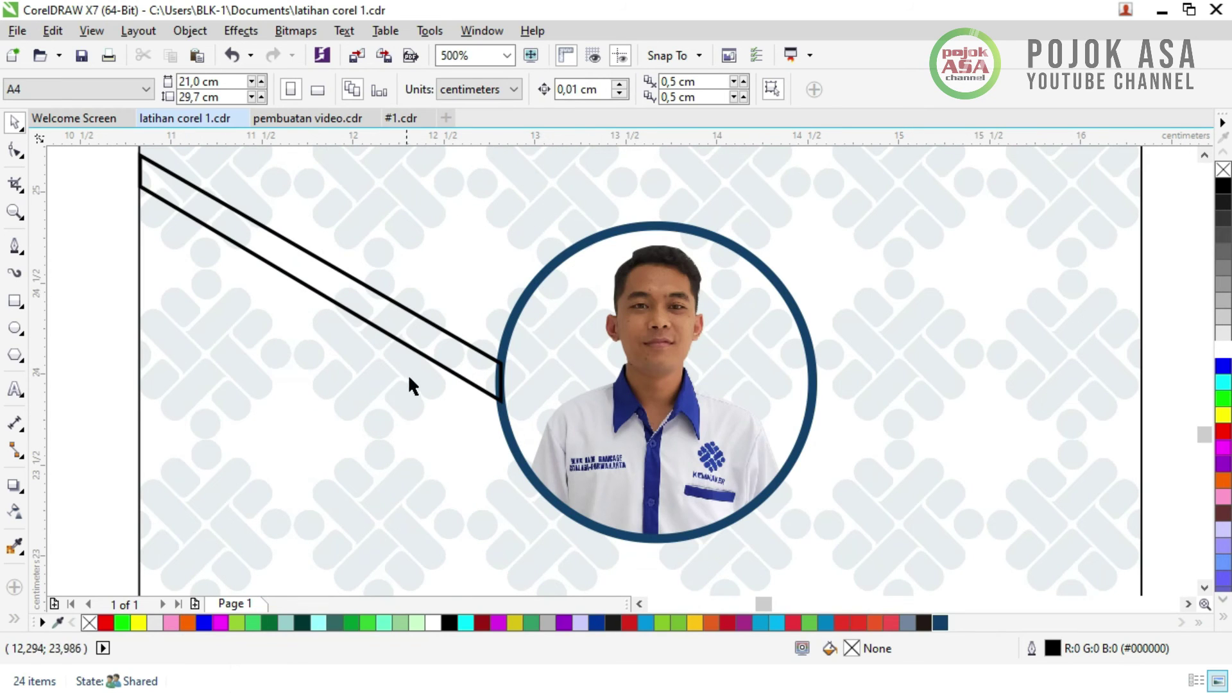
left_click(416, 346)
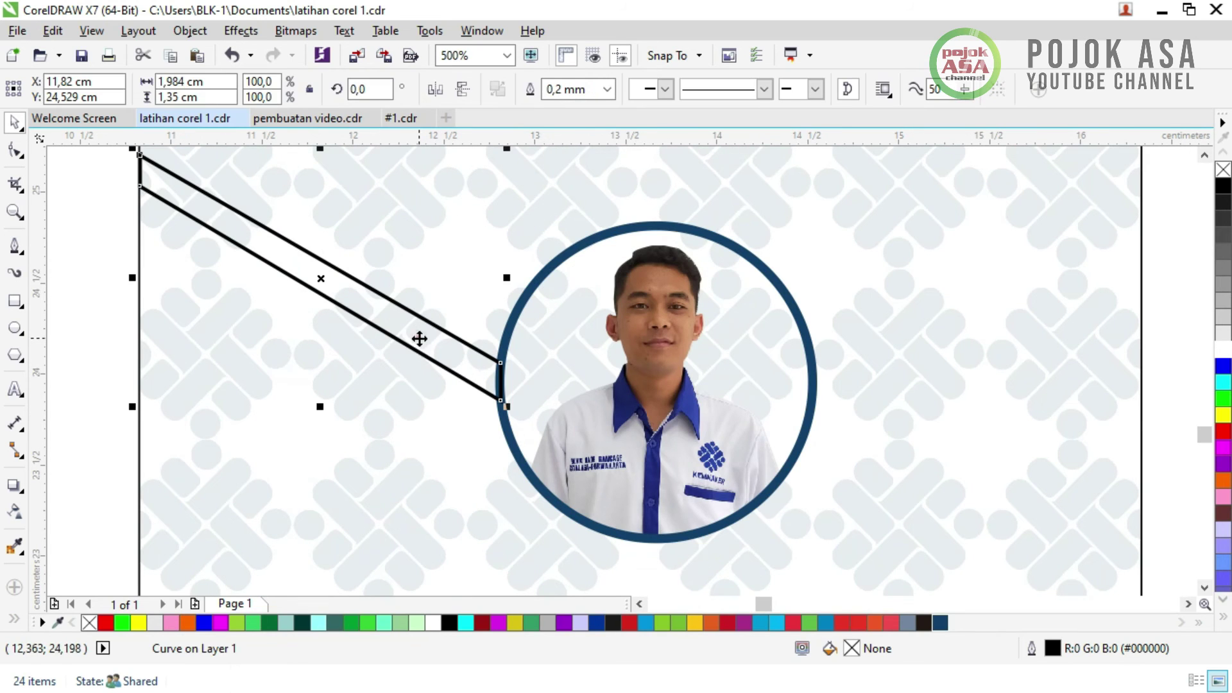
left_click(940, 623)
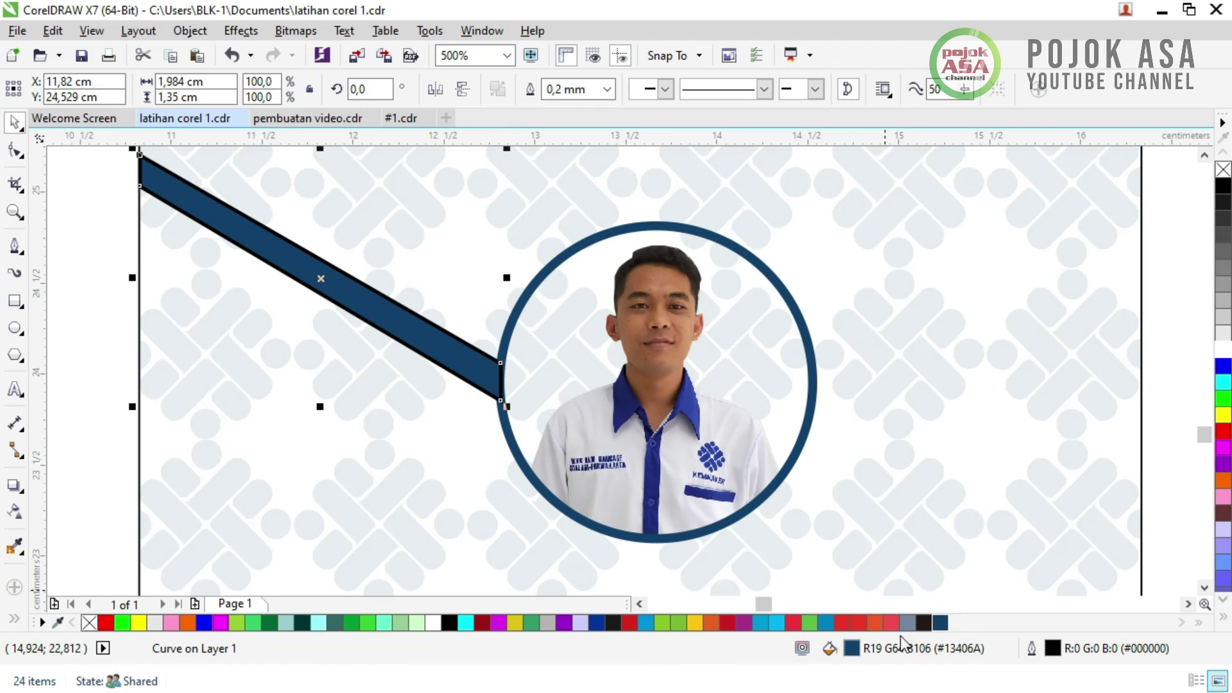
right_click(1223, 170)
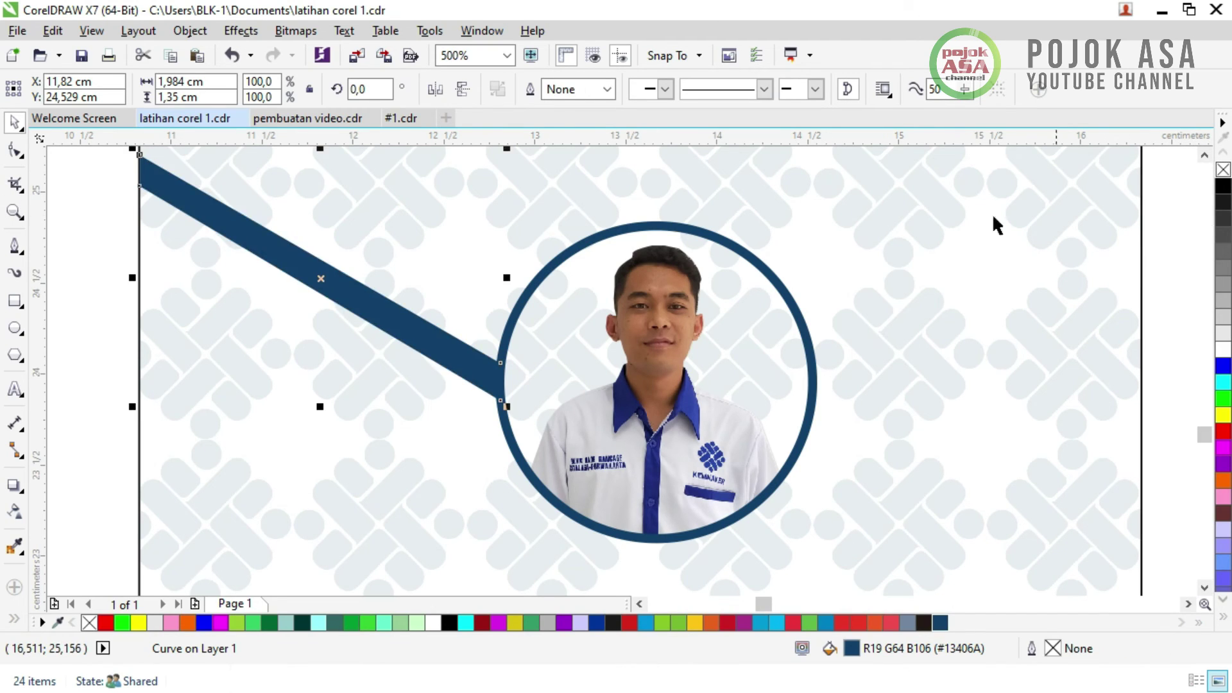
scroll(207, 313, "down", 1)
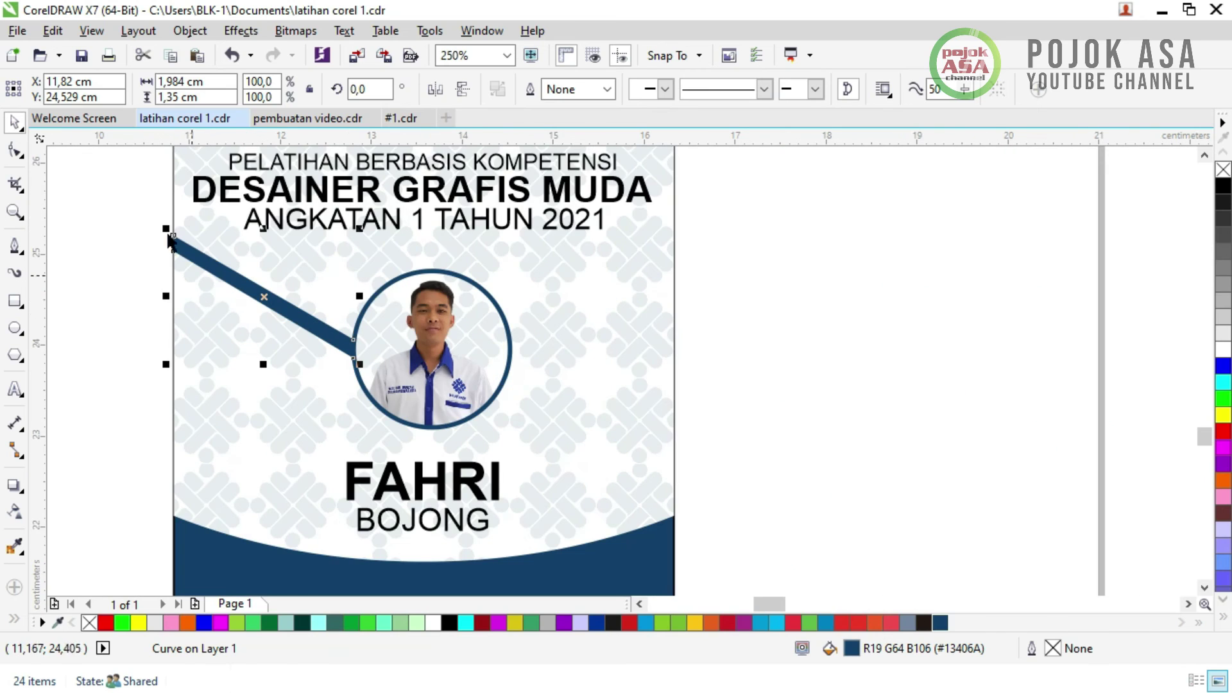
left_click(905, 366)
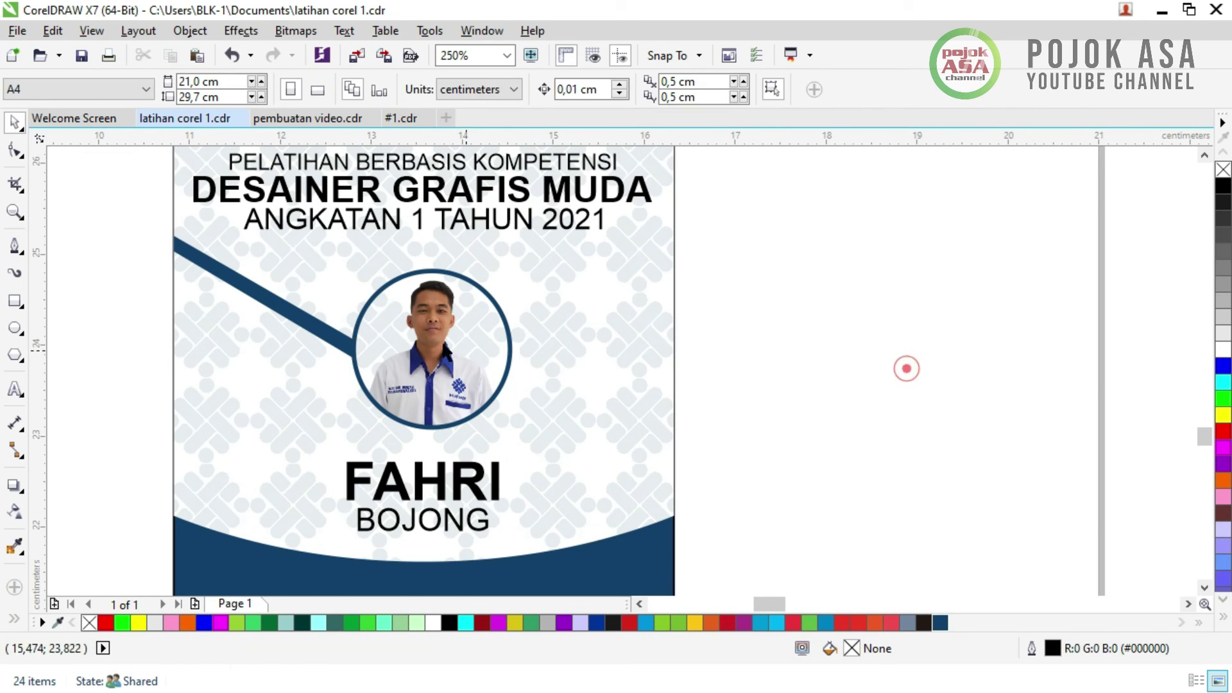
- Try flipping and stretching the blue band horizontally across the photo and undo the attempt, keeping the band's fill and missing outline
left_click(278, 313)
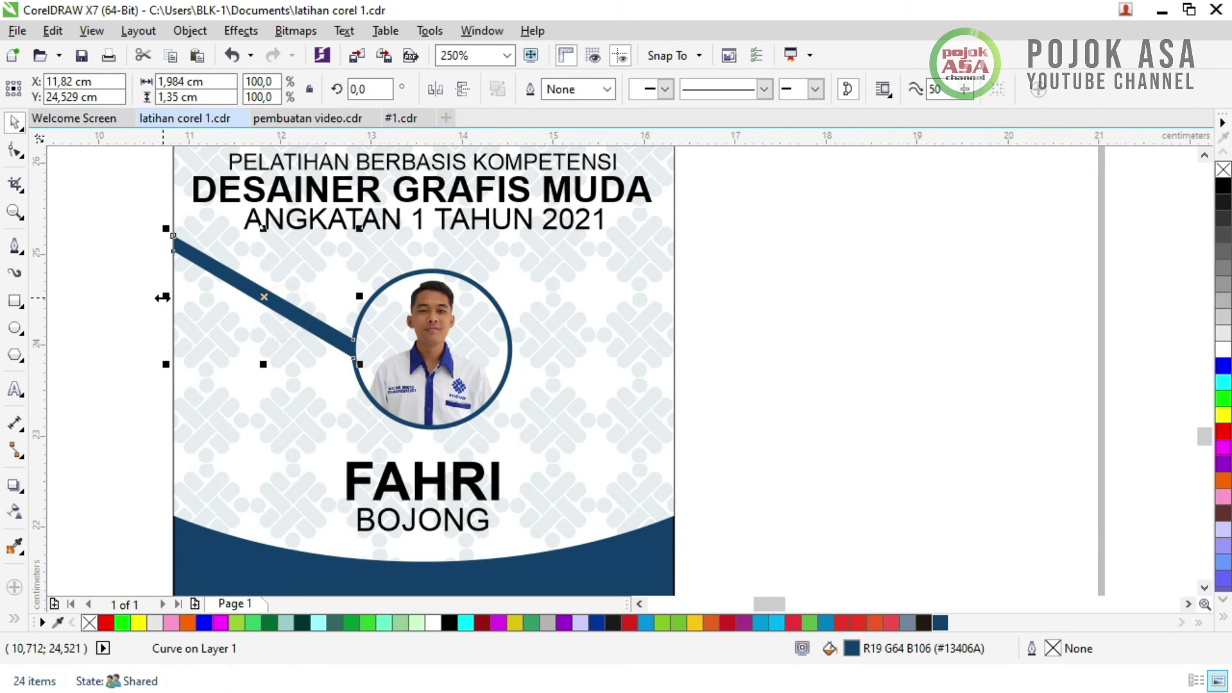
left_click_drag(163, 297, 554, 297)
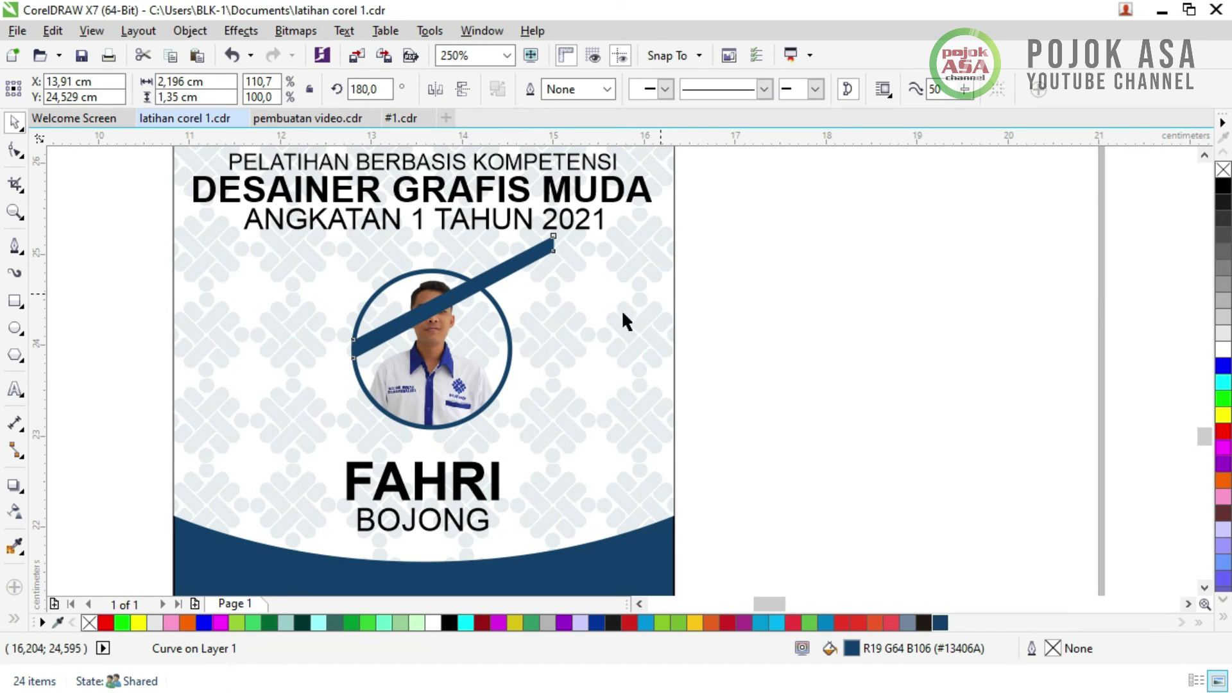
key("ctrl+z")
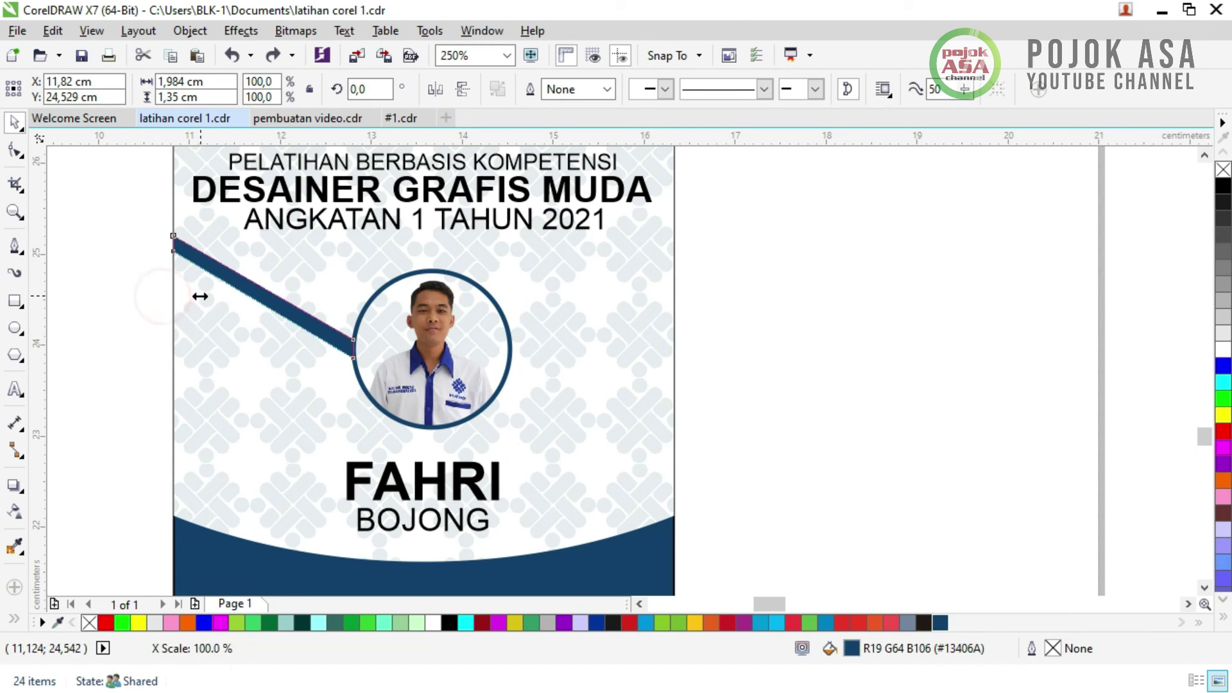
key("ctrl+z")
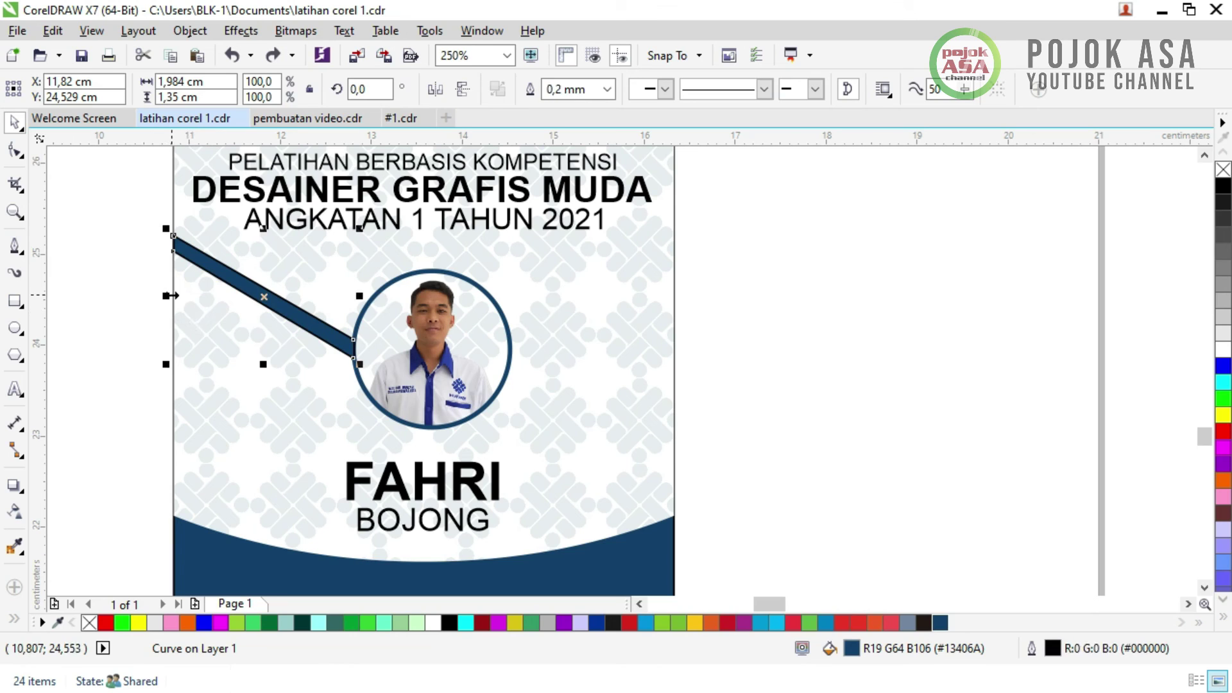
key("ctrl+z")
key("ctrl+shift+z")
key("ctrl+shift+z")
left_click(126, 279)
- Create a horizontally mirrored copy of the blue band in place at 100 % scale, crossing the original
left_click(294, 314)
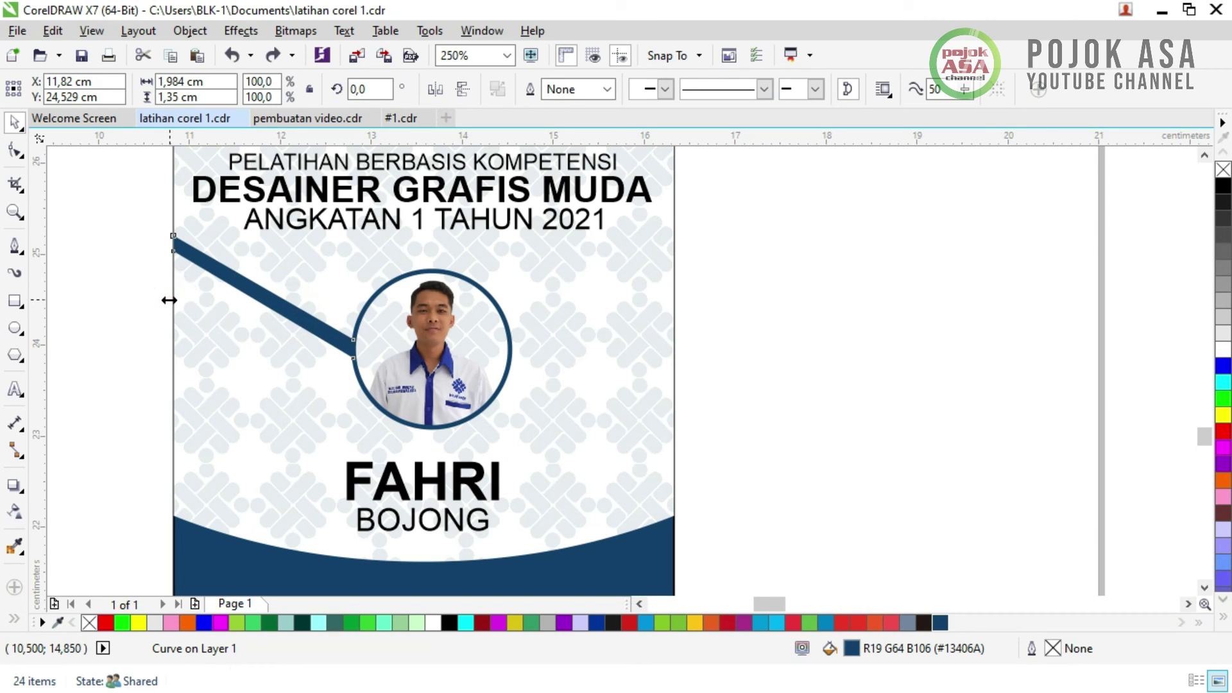
left_click_drag(169, 300, 308, 261)
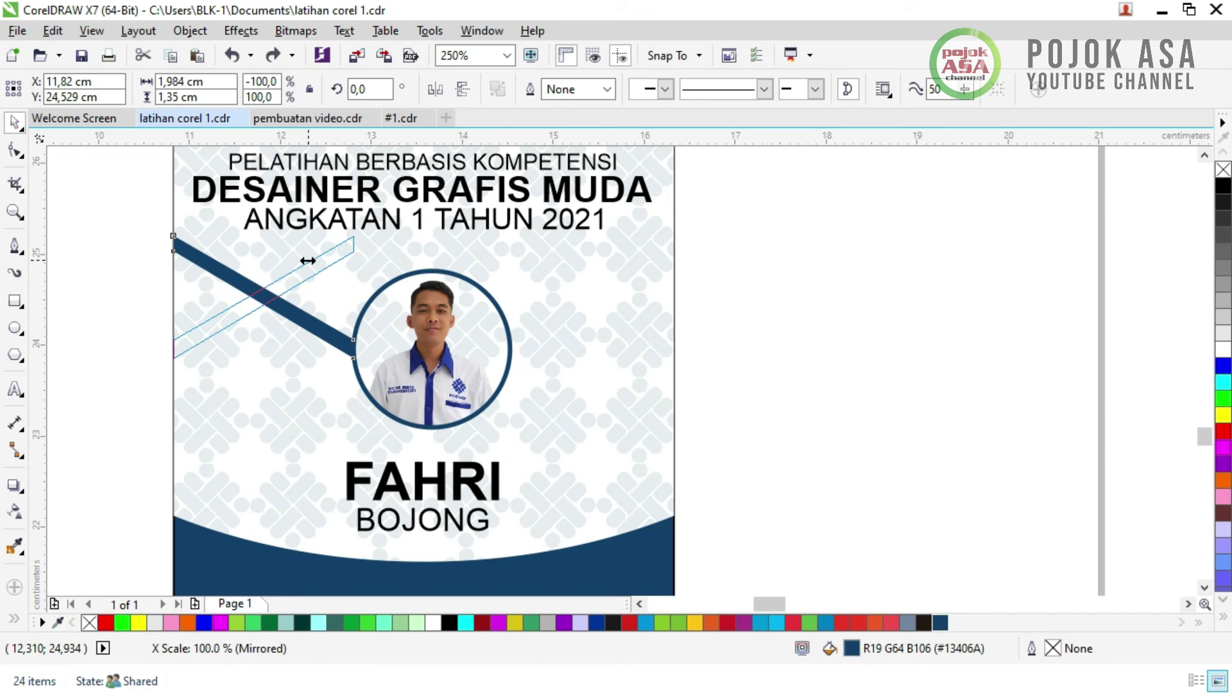
left_click_drag(308, 260, 328, 282)
left_click_drag(329, 283, 329, 282)
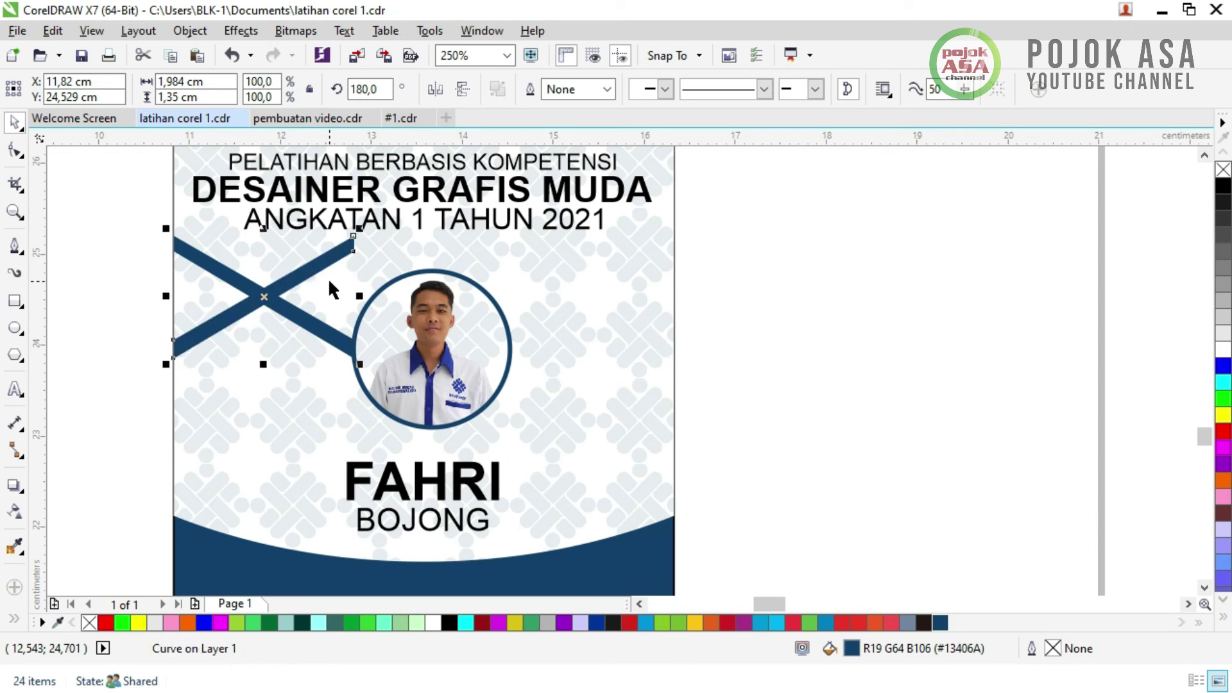
left_click(818, 372)
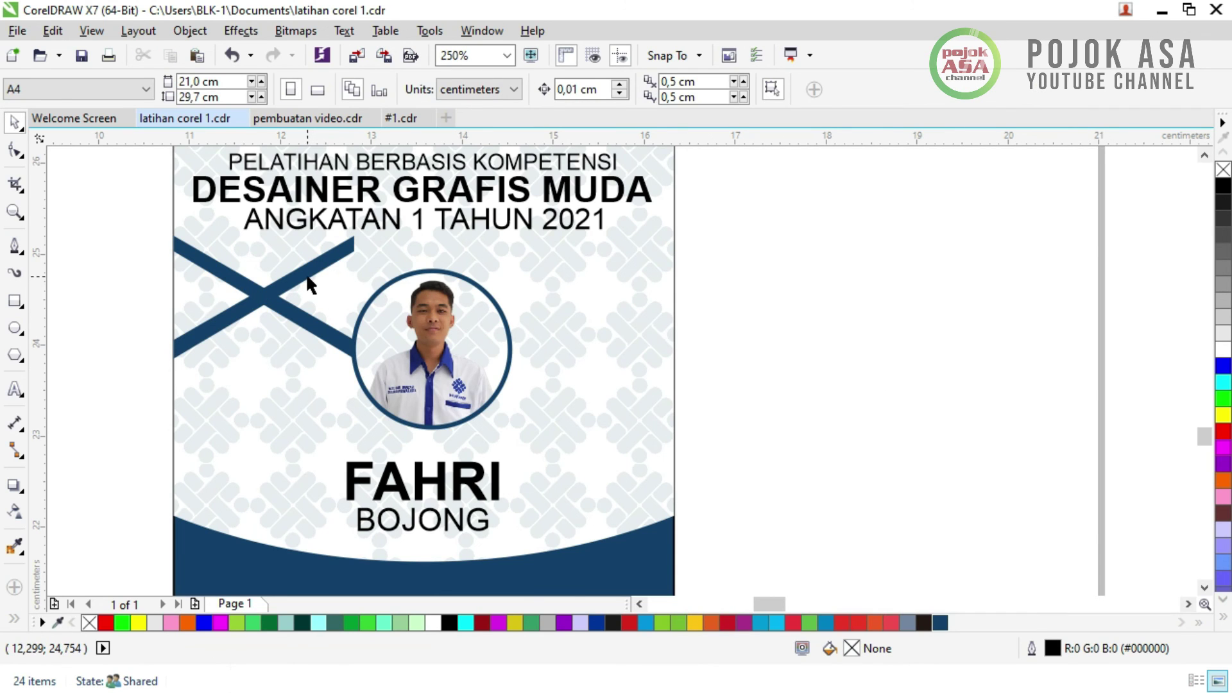
- Try moving the mirrored band freehand to the card's right side and undo the move
left_click(303, 274)
left_click_drag(323, 270, 639, 259)
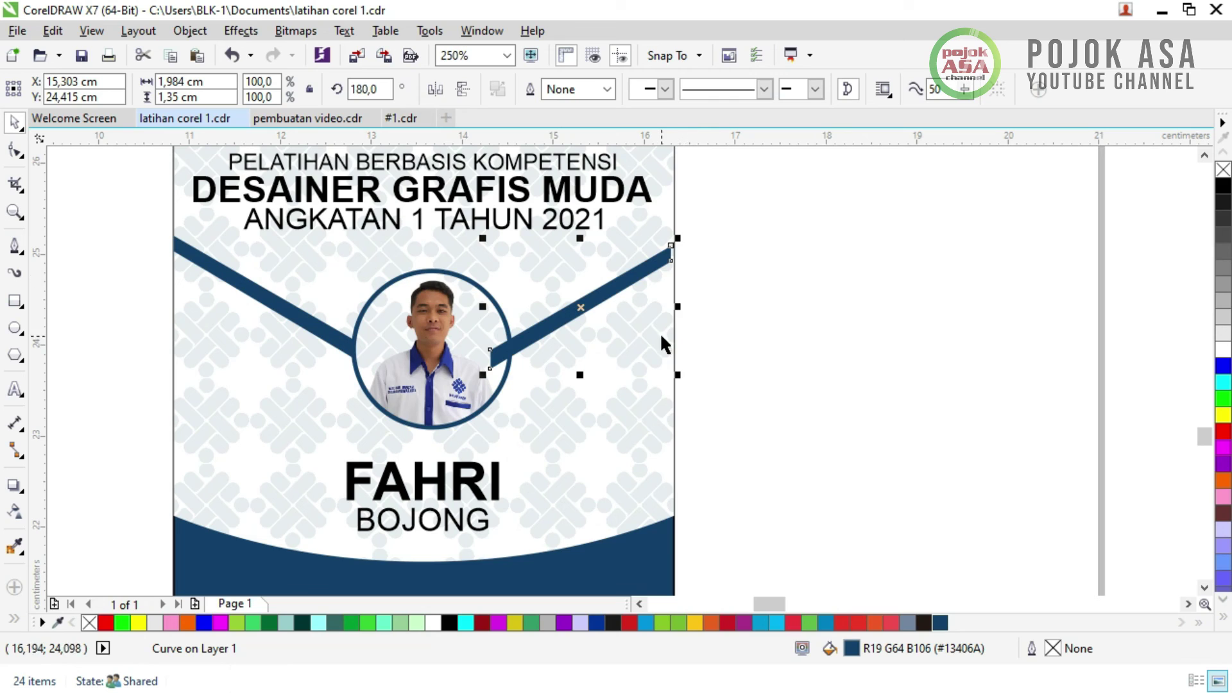
key("ctrl+z")
left_click(110, 281)
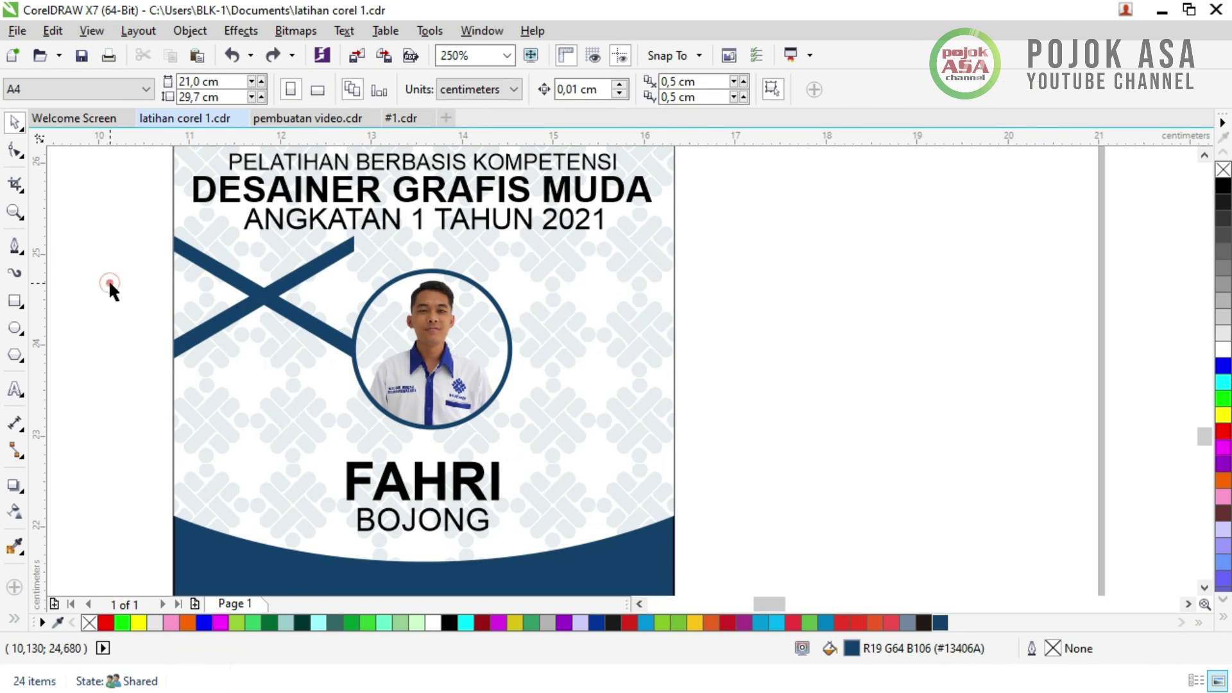
- Align the mirrored band to the right edge of the card's white curved area
left_click(293, 286)
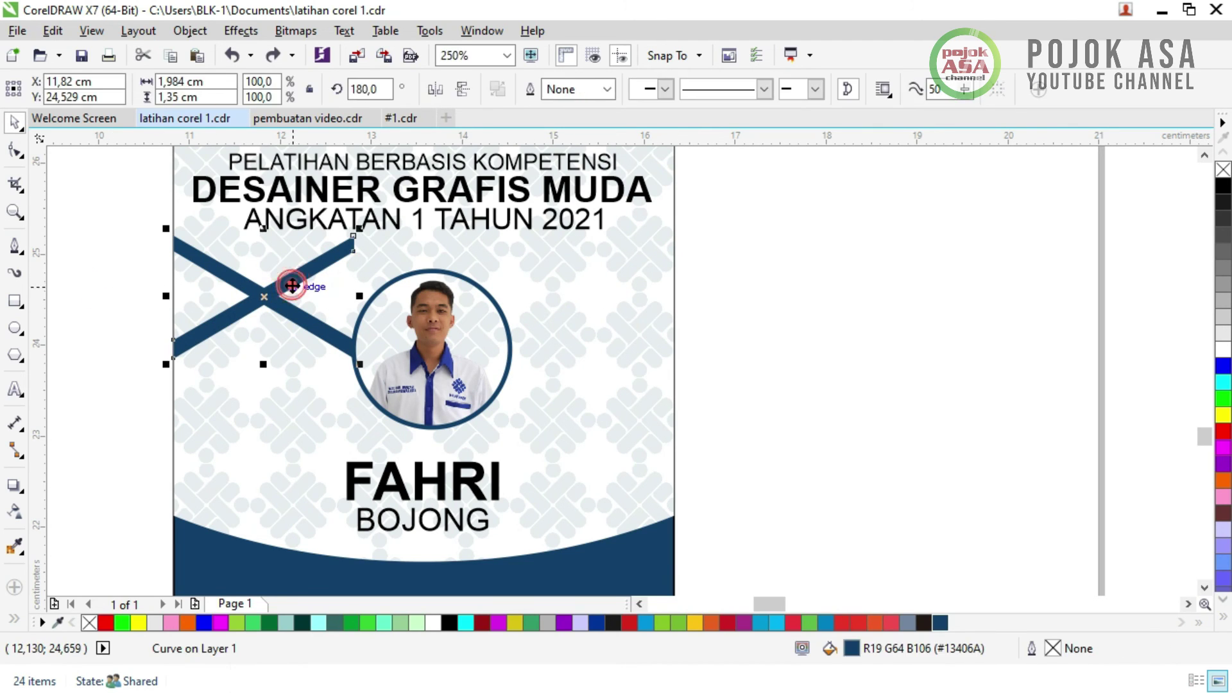
left_click(674, 242, "shift")
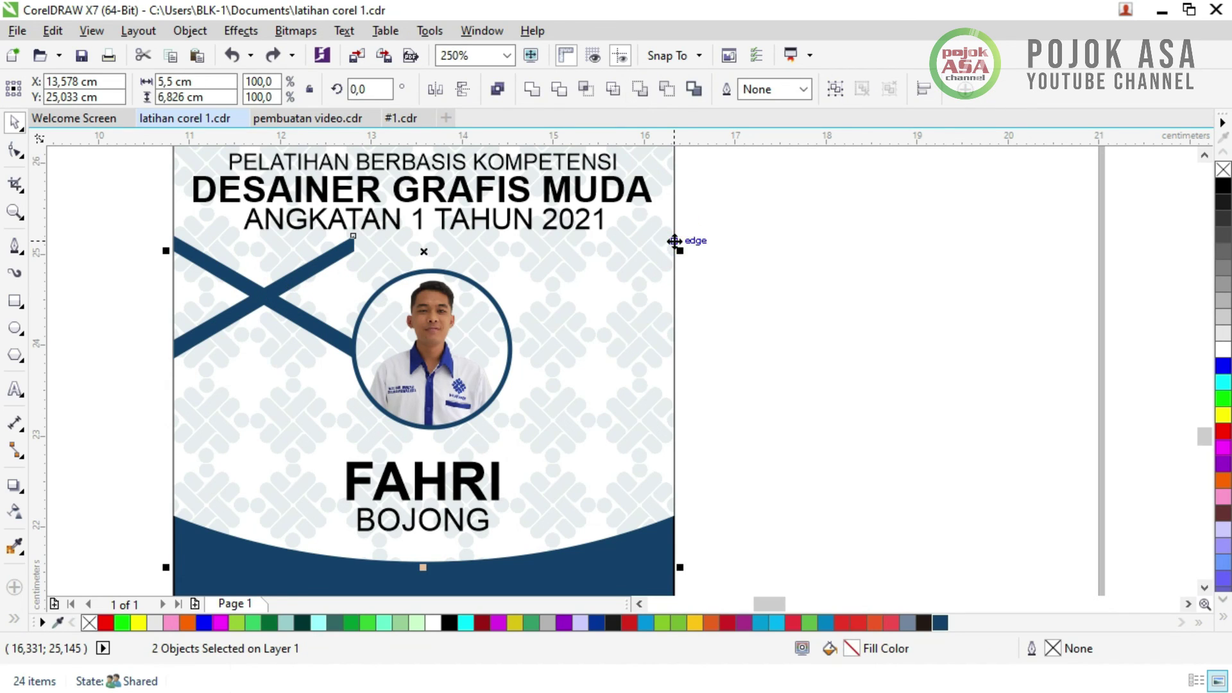
key("r")
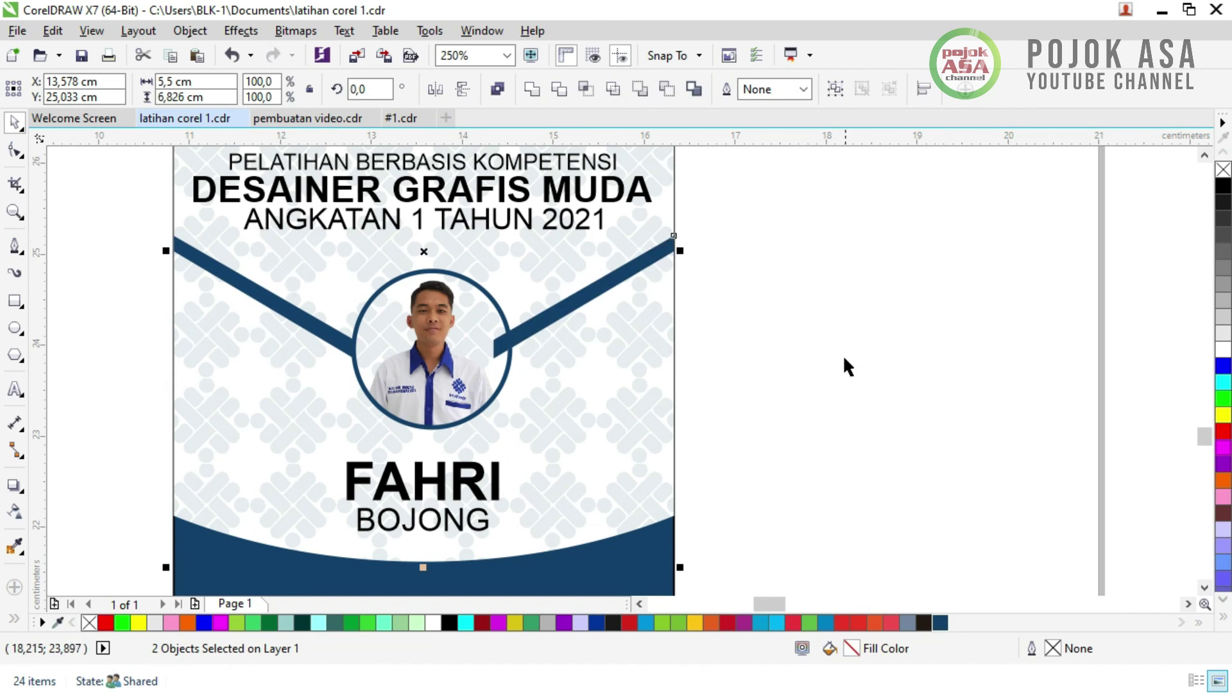
left_click(838, 355)
- Center the framed photo circle horizontally on the card's white curved area, between the two blue bands
left_click(420, 350)
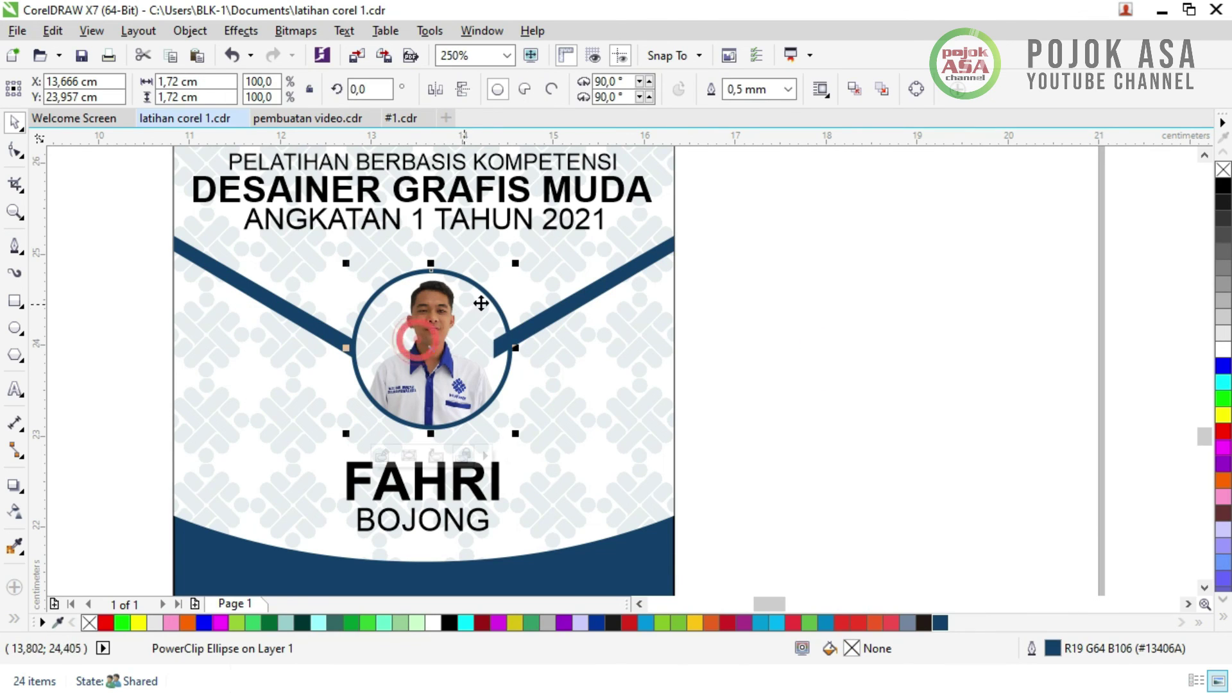
left_click(202, 441, "shift")
key("c")
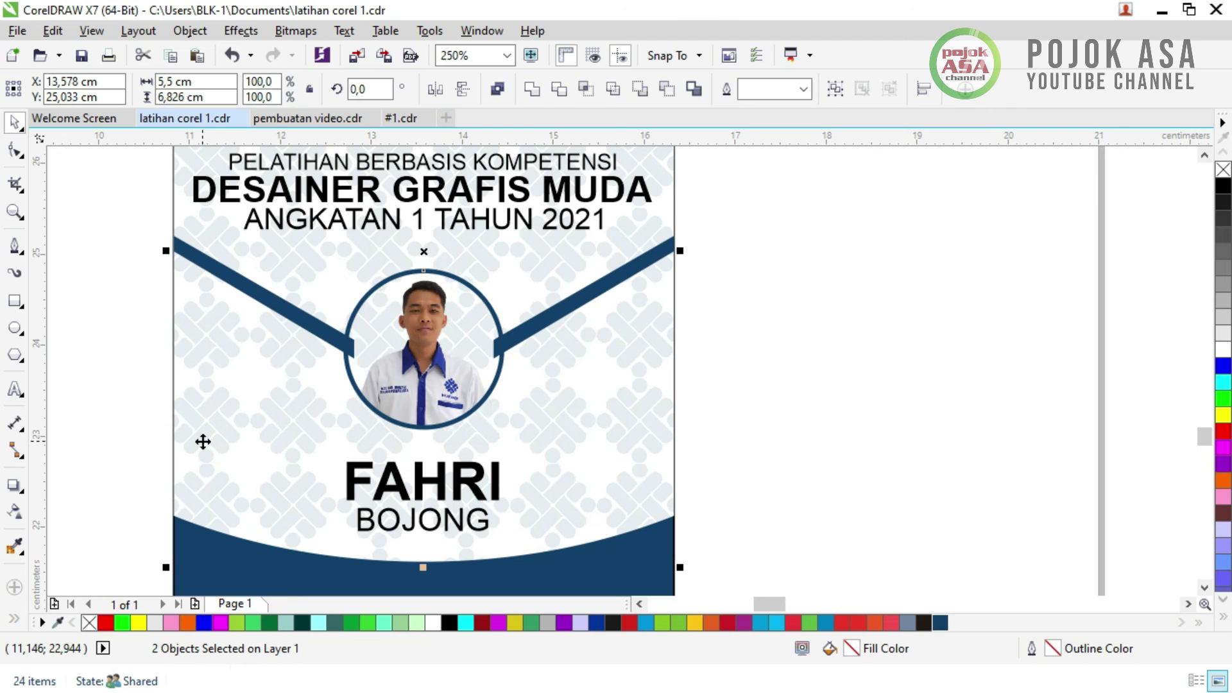
left_click(828, 442)
scroll(416, 371, "up", 2)
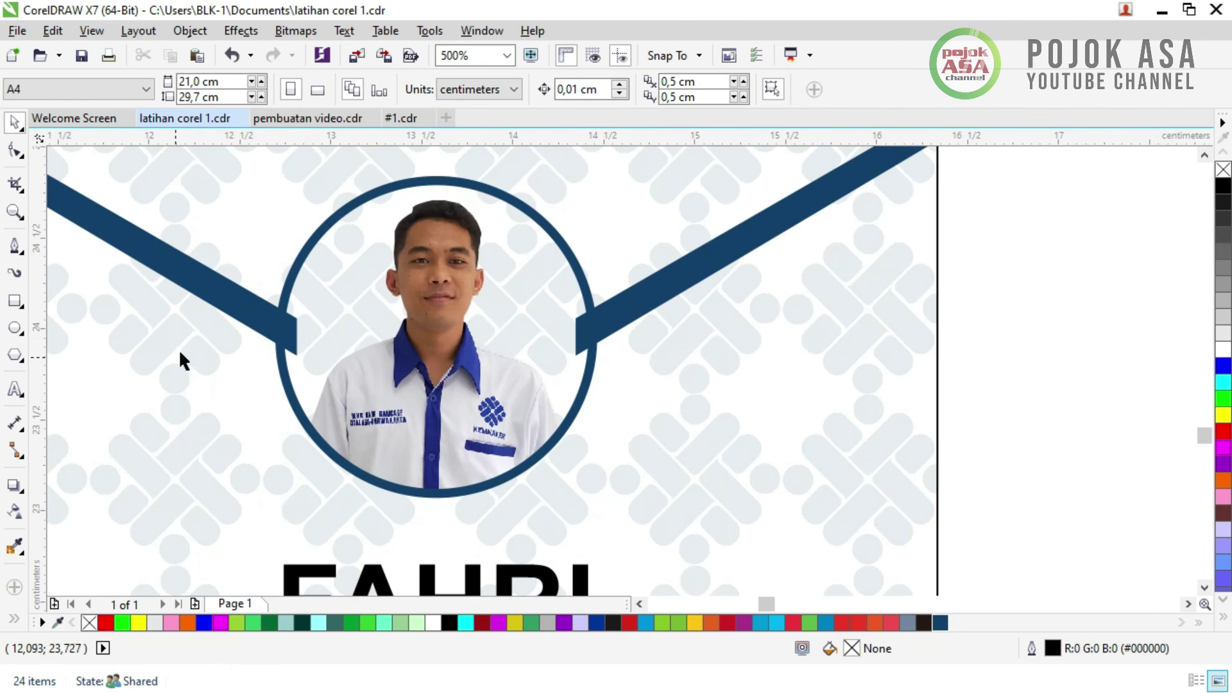
- Check how the inner ends of both blue bands meet the framed photo circle
scroll(382, 369, "down", 4)
scroll(346, 367, "up", 4)
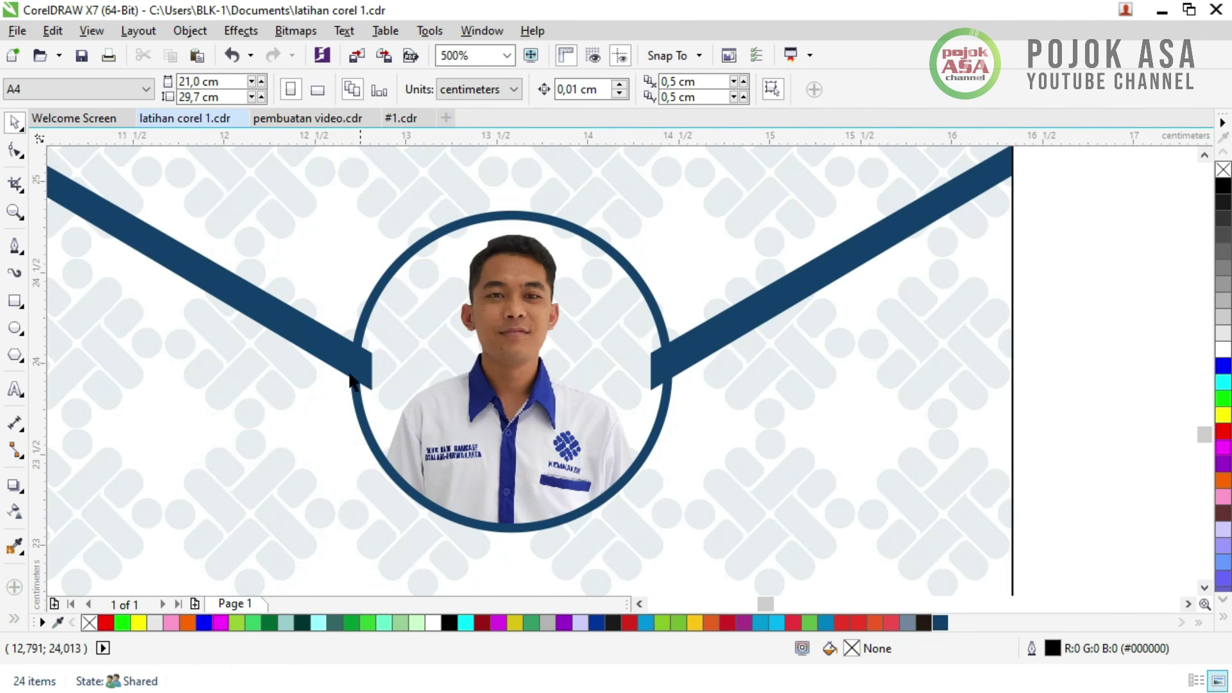
left_click(357, 364)
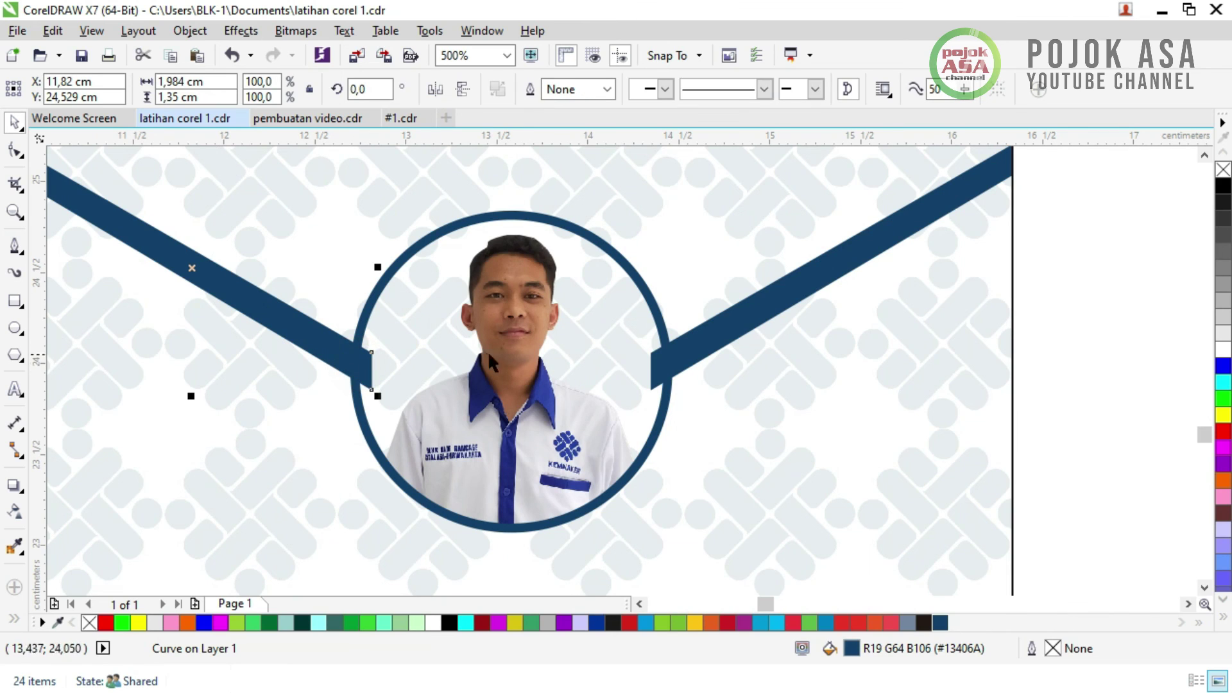
left_click(684, 363, "shift")
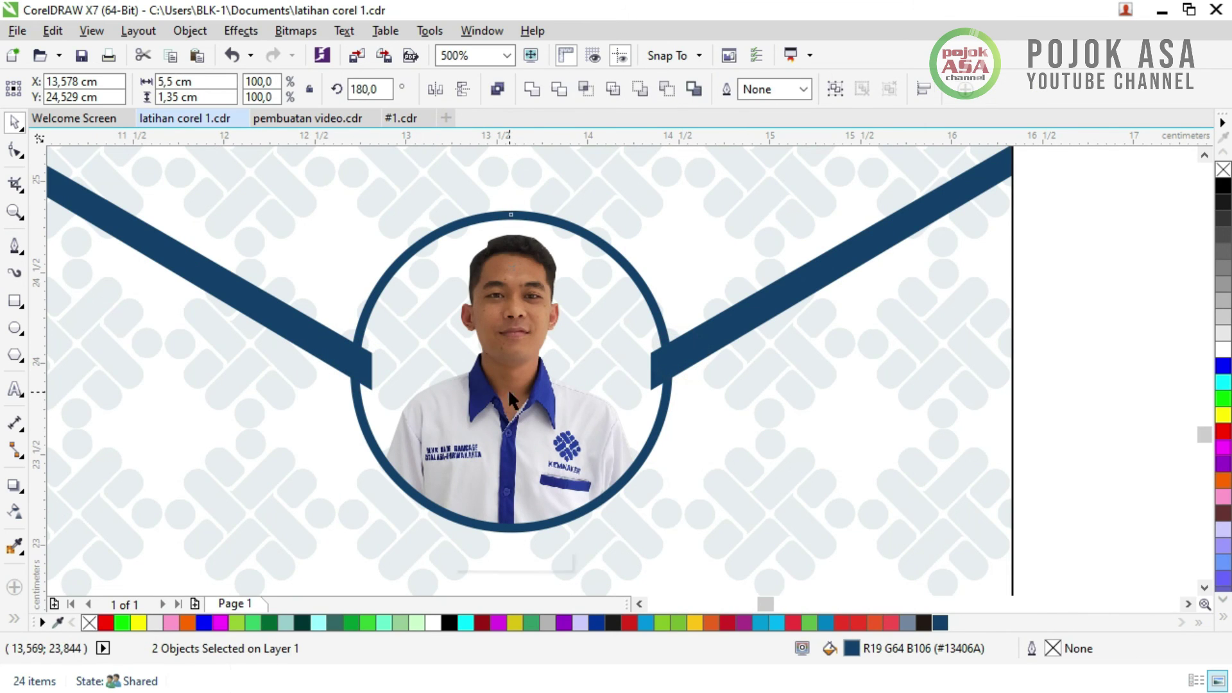
left_click(632, 379)
left_click(703, 350)
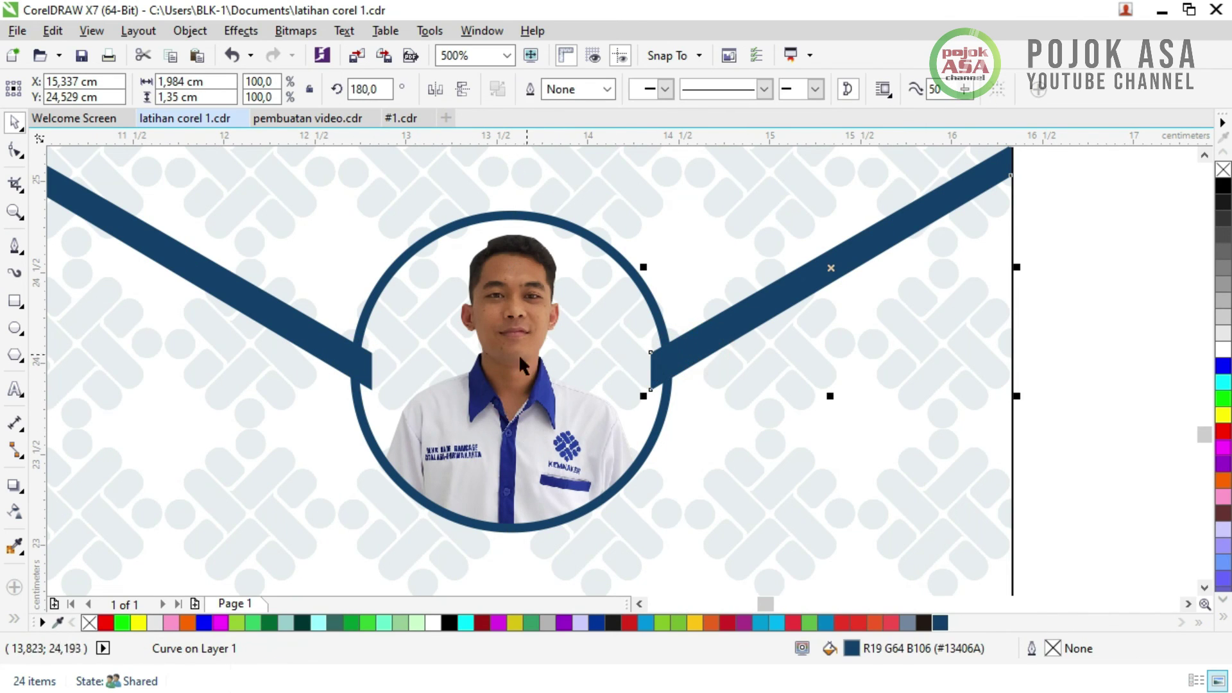
scroll(519, 366, "down", 4)
scroll(533, 301, "up", 2)
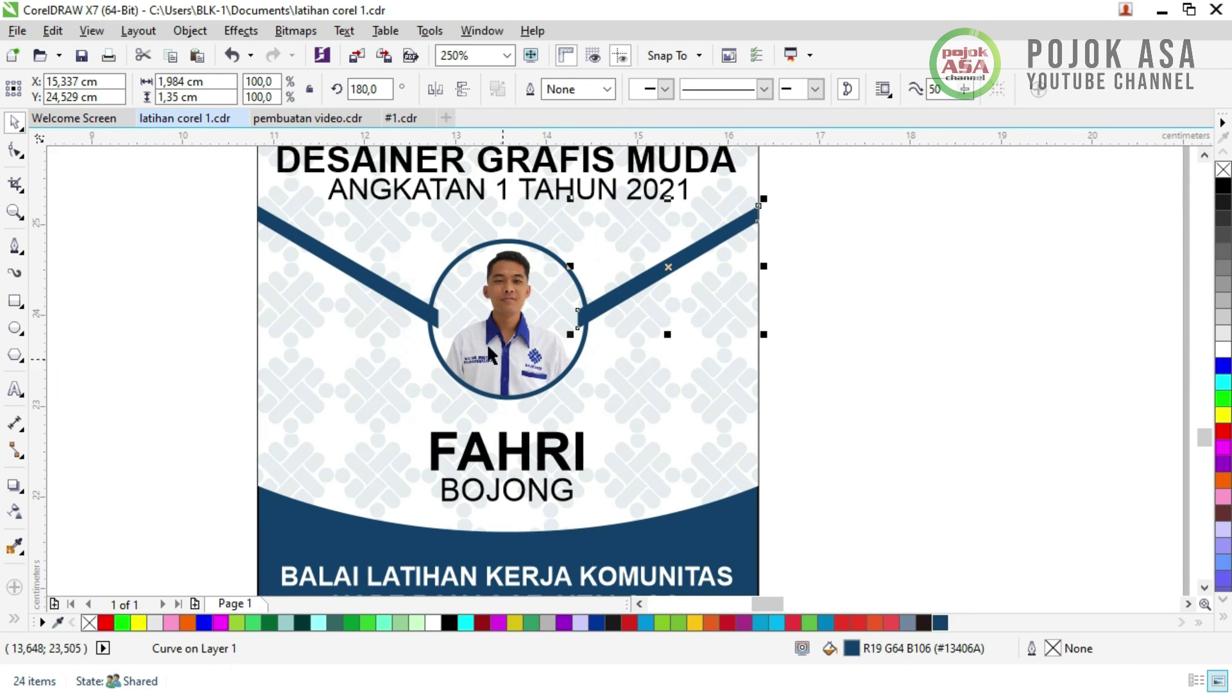
left_click(851, 390)
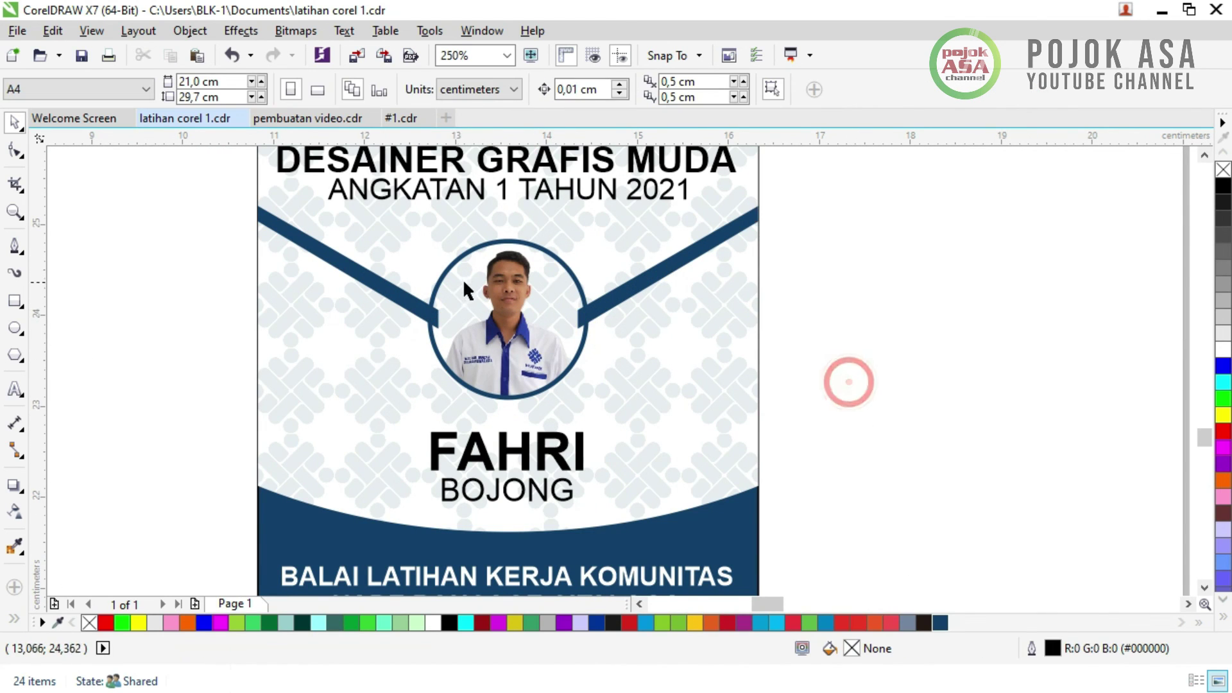
scroll(463, 278, "up", 2)
scroll(581, 404, "down", 2)
- Stretch both blue bands downward together to a height of 1,635 cm, keeping their upper ends in place
left_click(542, 378)
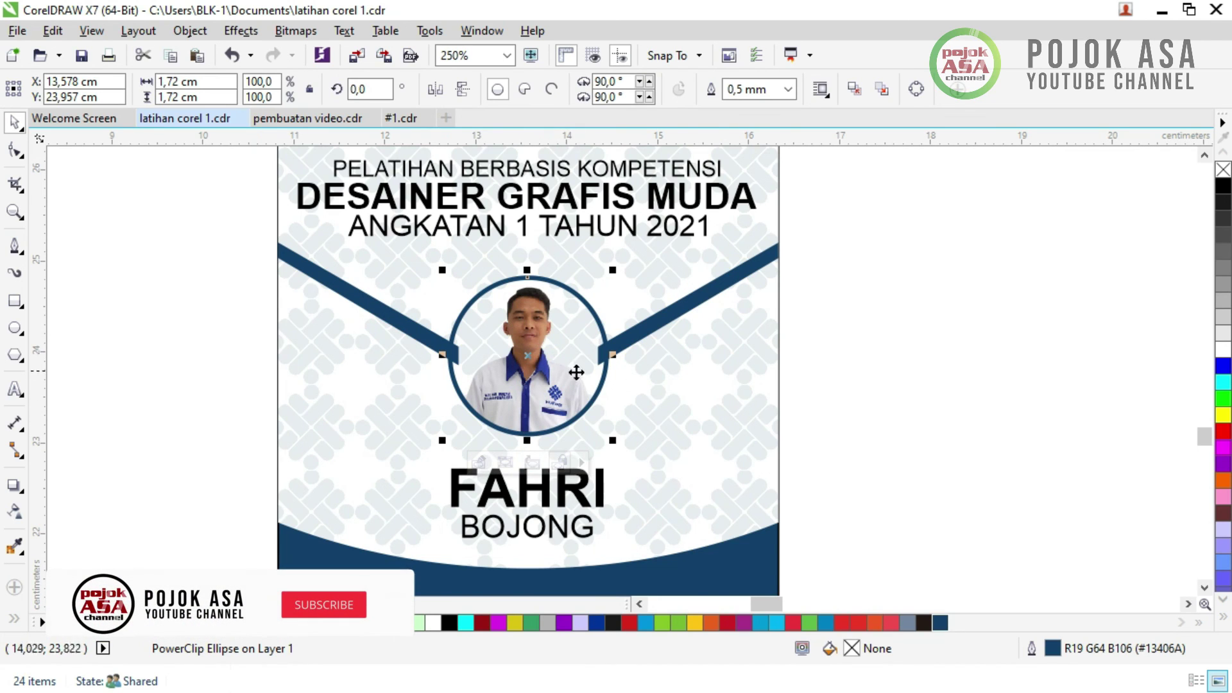
left_click(635, 337)
left_click(411, 330, "shift")
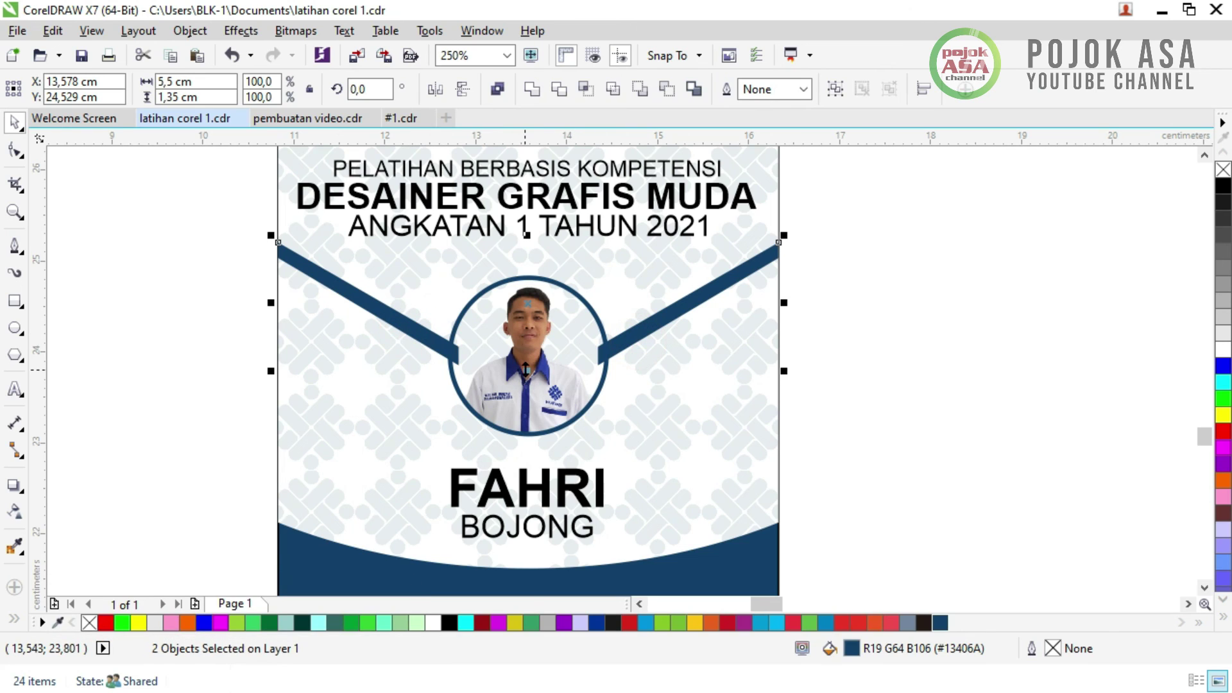
left_click_drag(526, 371, 524, 389)
left_click_drag(525, 389, 525, 392)
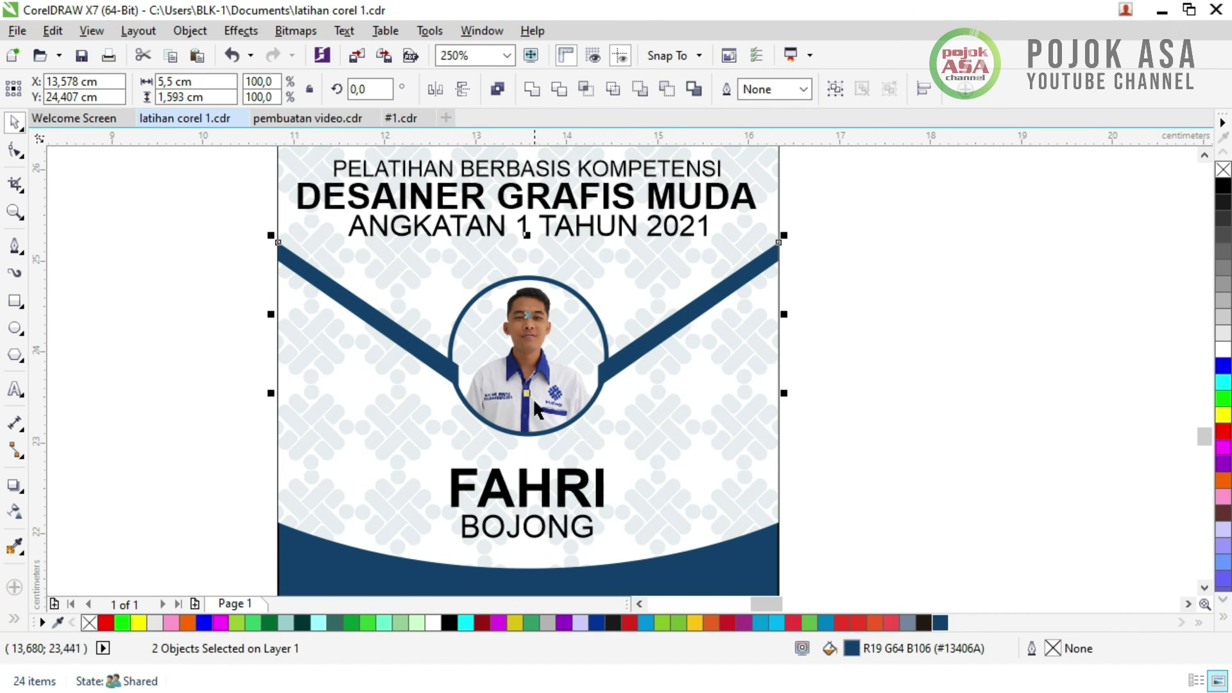
left_click_drag(527, 393, 527, 397)
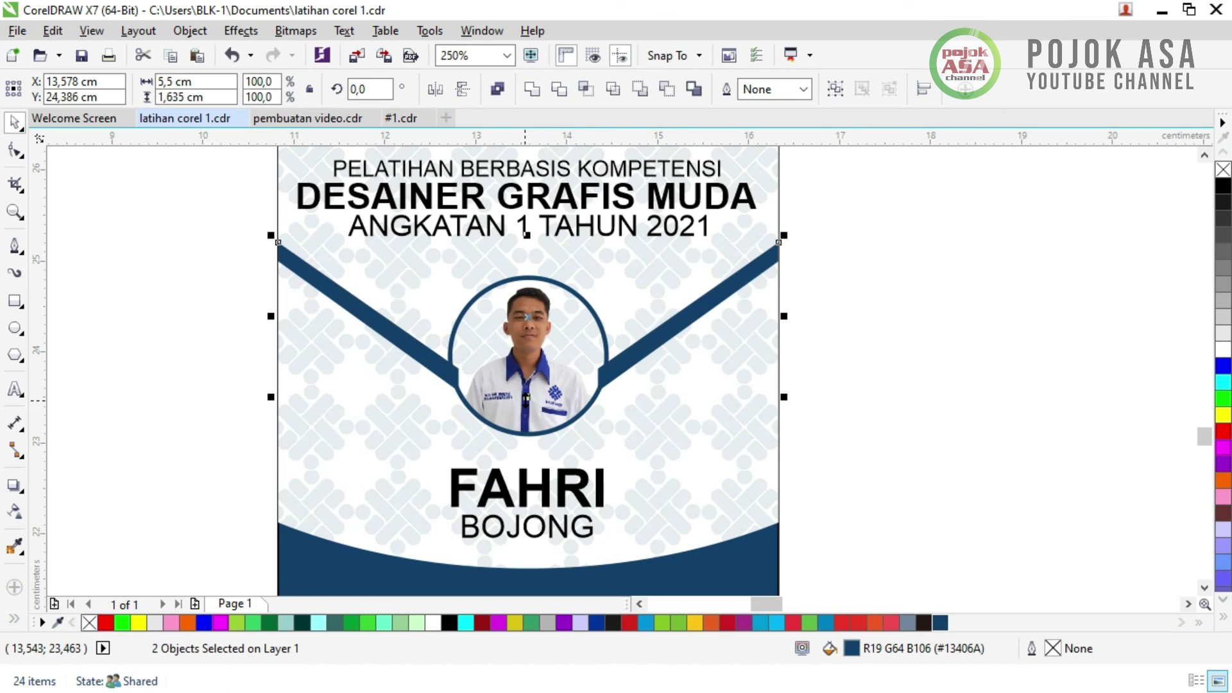
left_click(957, 379)
- Reshape the left blue band by moving its upper inner node onto the photo circle's outline, so it no longer enters the photo
scroll(553, 357, "down", 2)
scroll(554, 357, "up", 2)
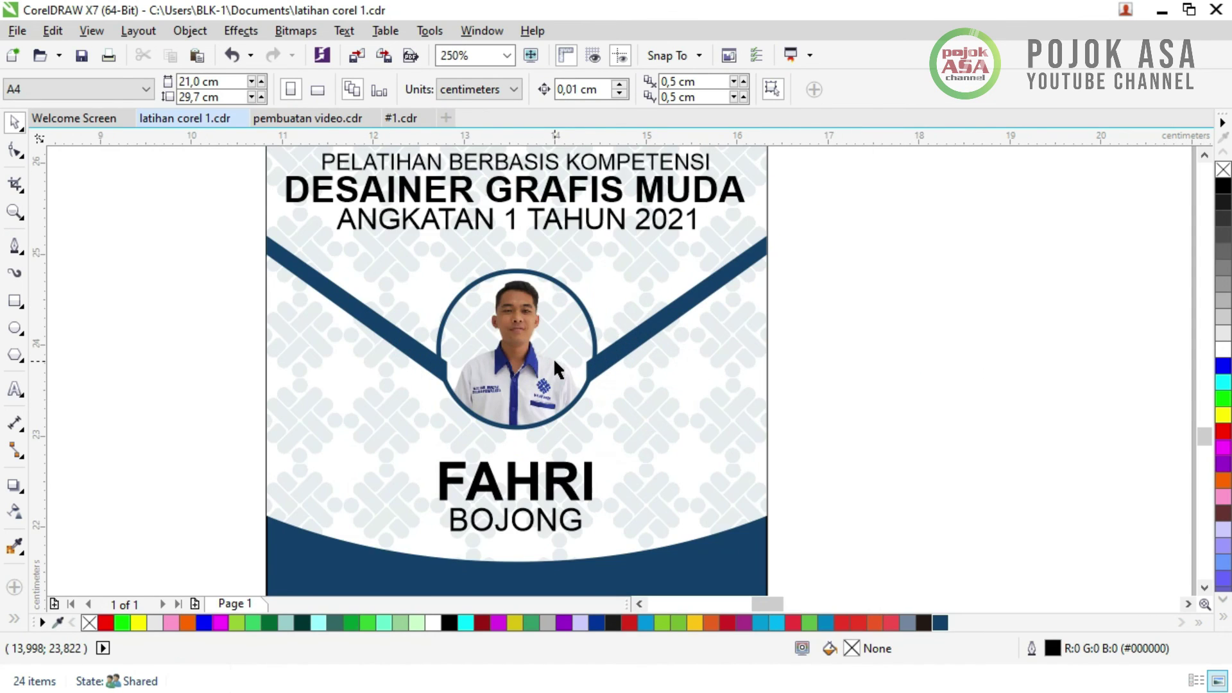
scroll(555, 357, "down", 2)
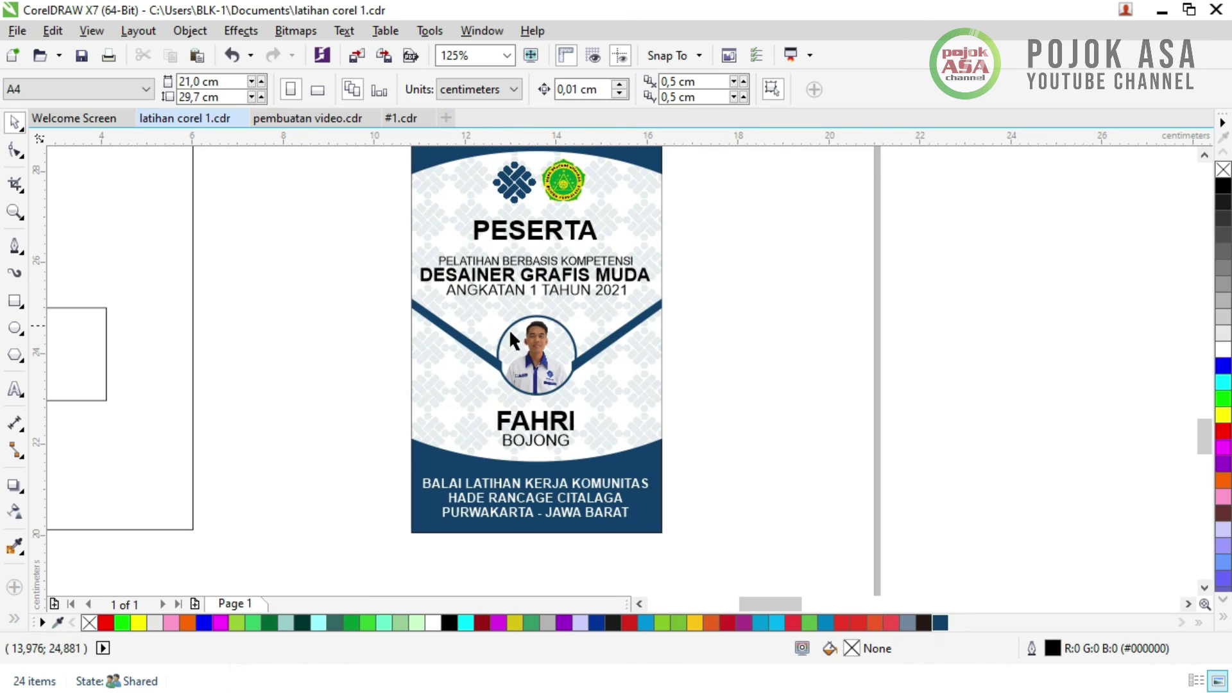
scroll(582, 358, "up", 2)
scroll(634, 387, "up", 2)
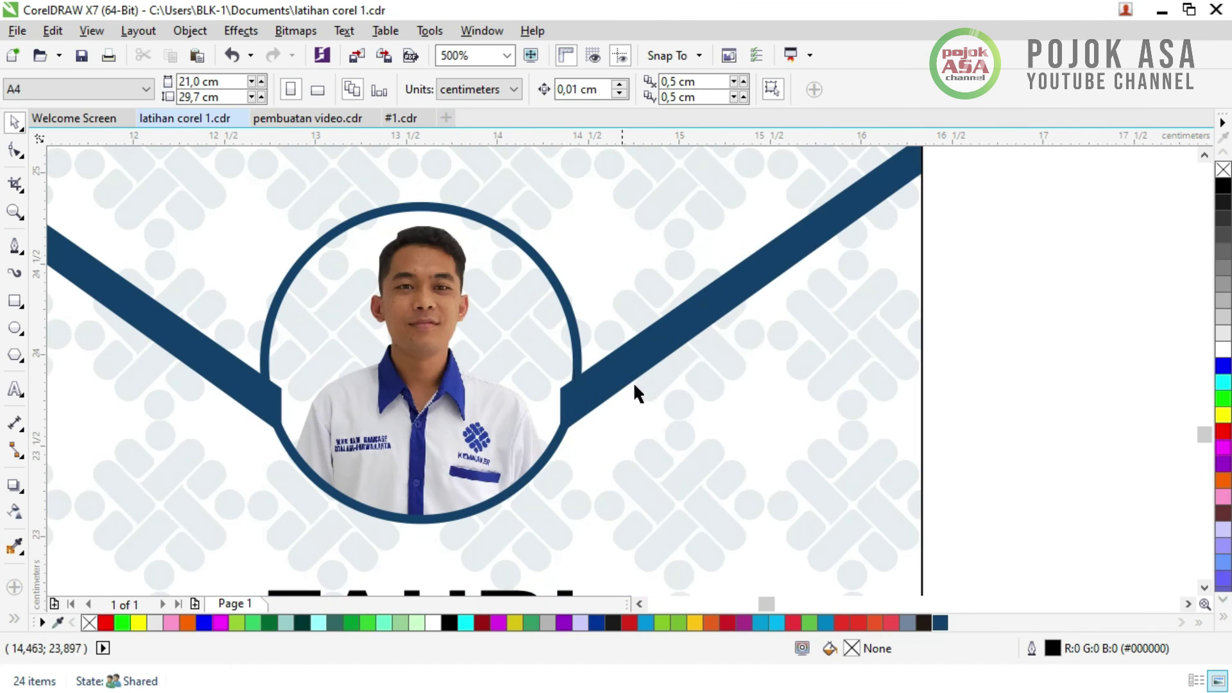
scroll(225, 355, "down", 2)
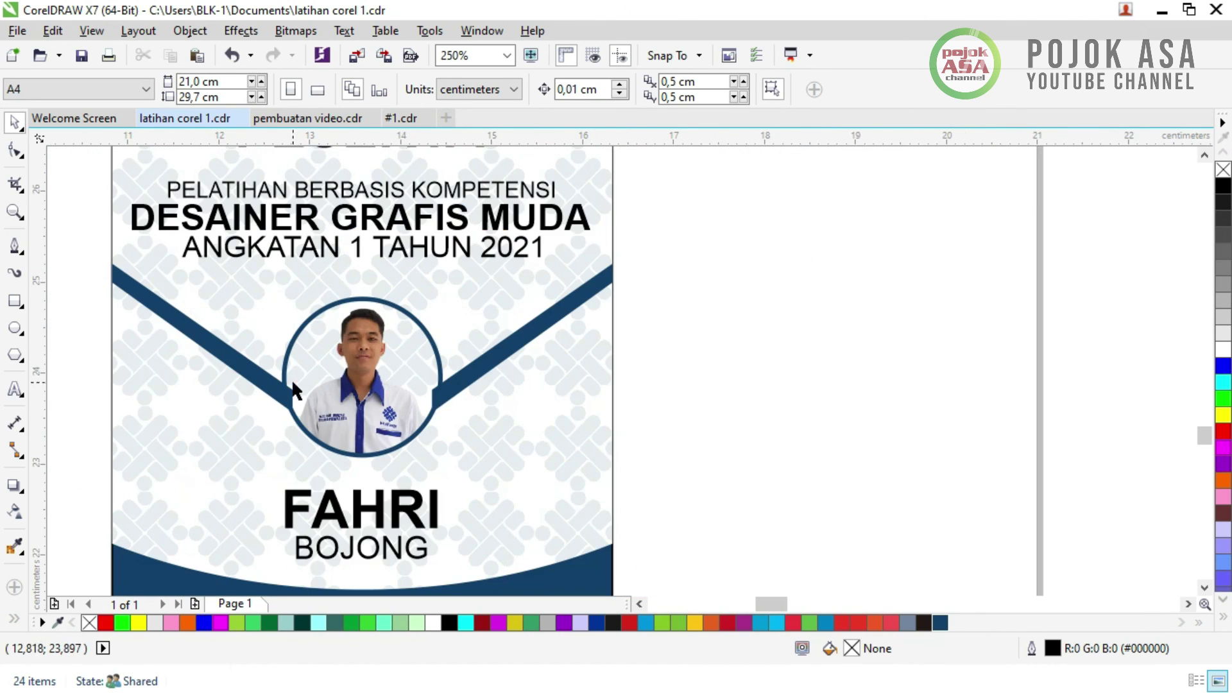
scroll(221, 356, "up", 2)
left_click(222, 358)
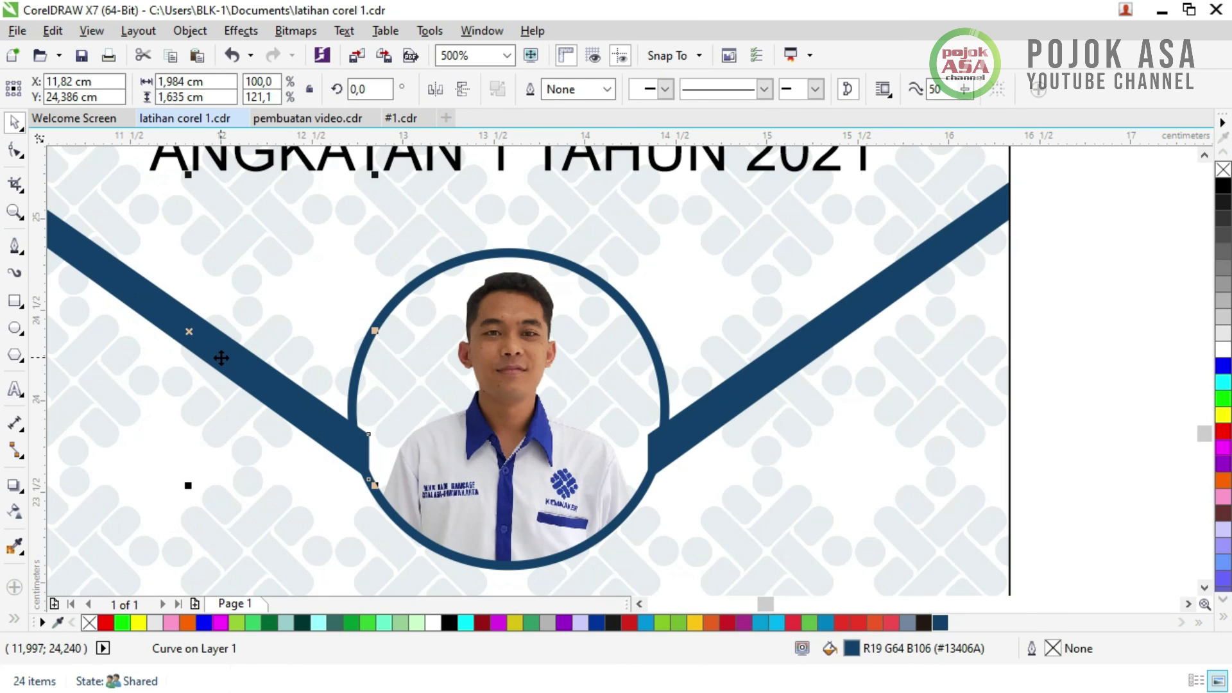
scroll(222, 358, "down", 2)
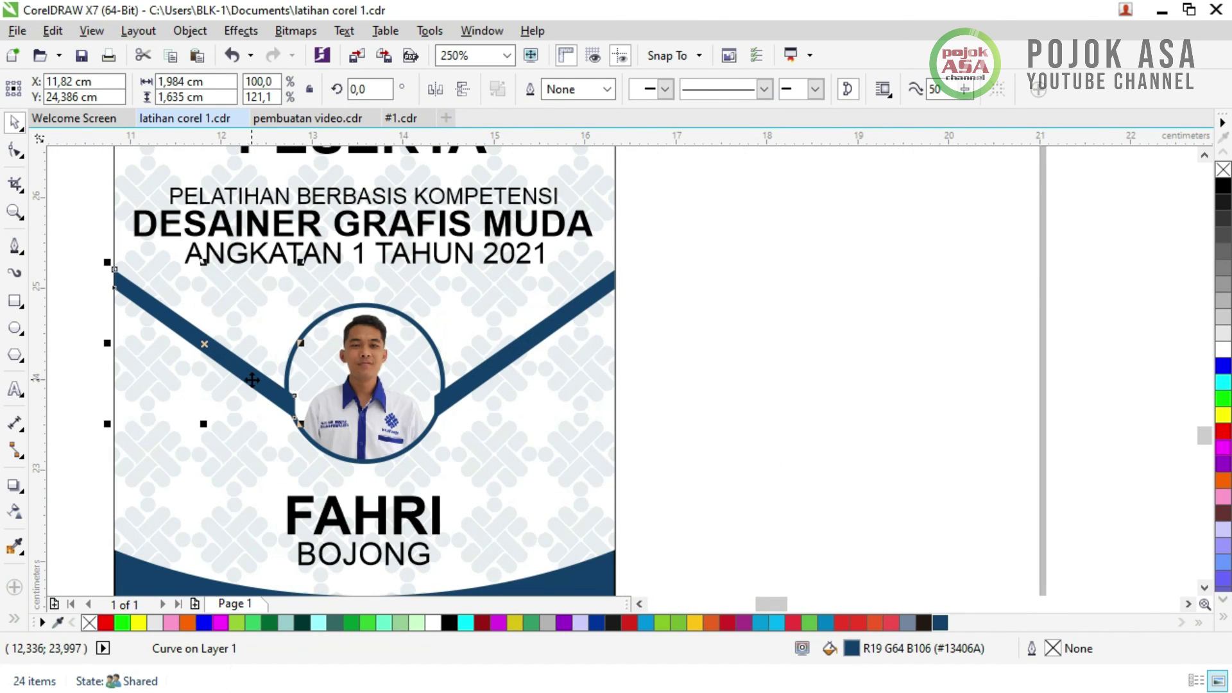
scroll(252, 380, "up", 2)
left_click(14, 151)
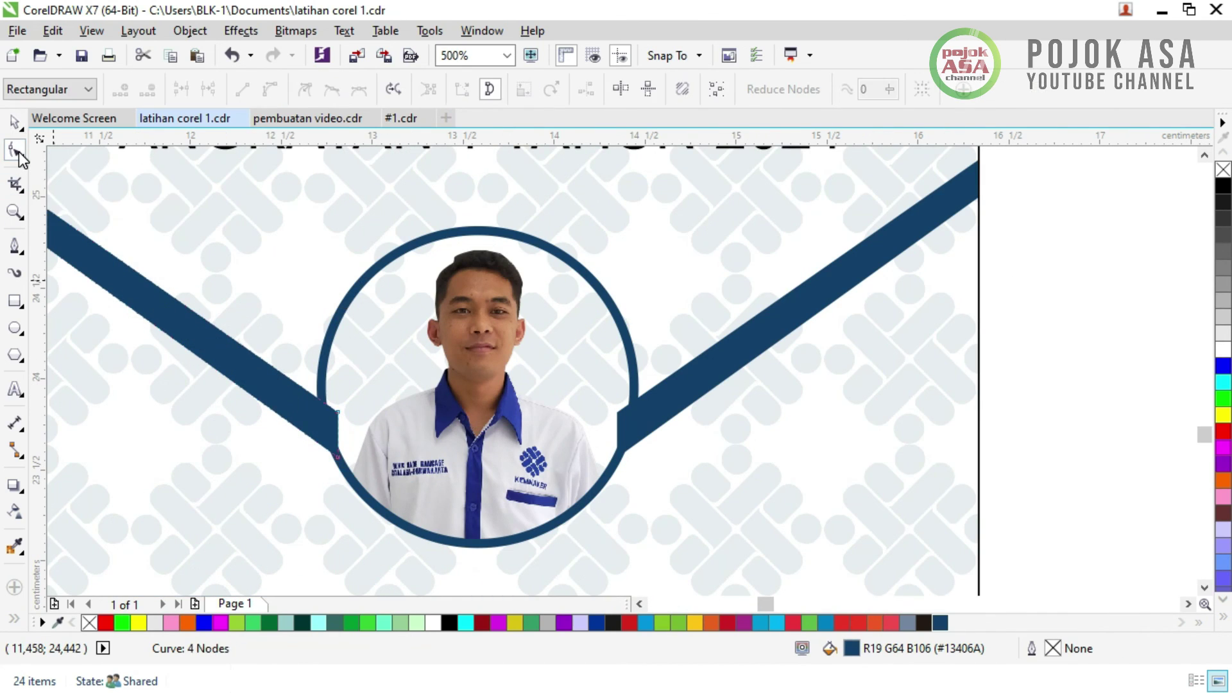
left_click_drag(339, 411, 324, 405)
scroll(308, 353, "up", 2)
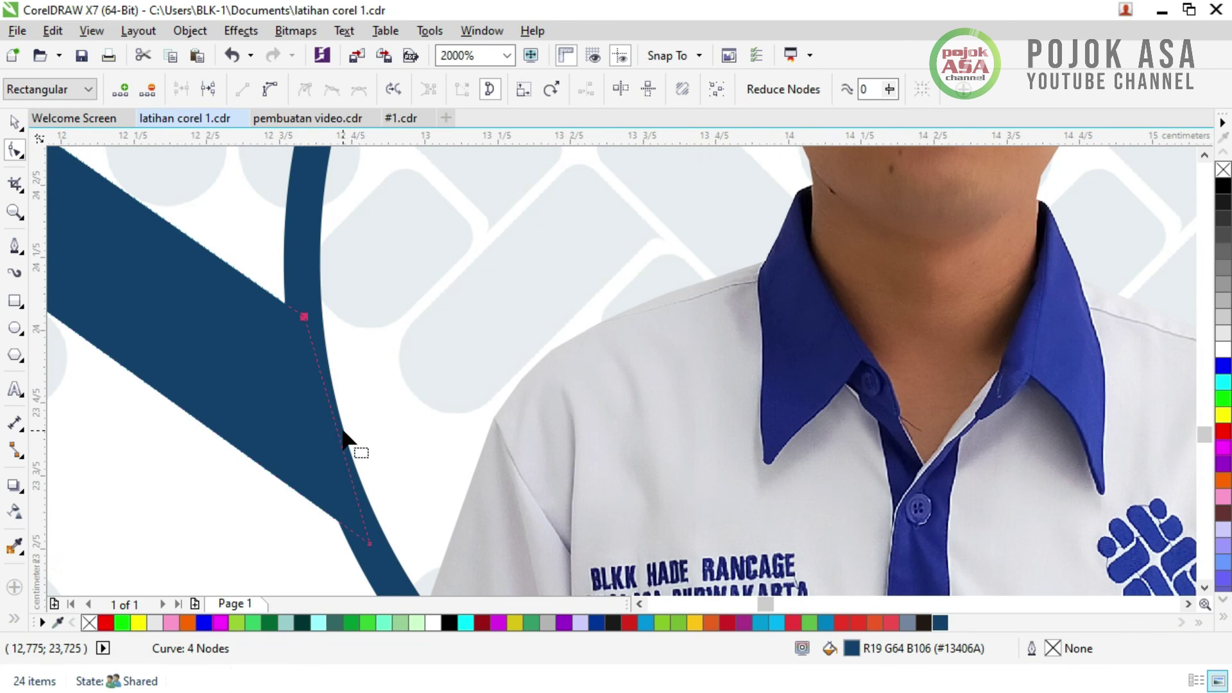
scroll(343, 437, "down", 2)
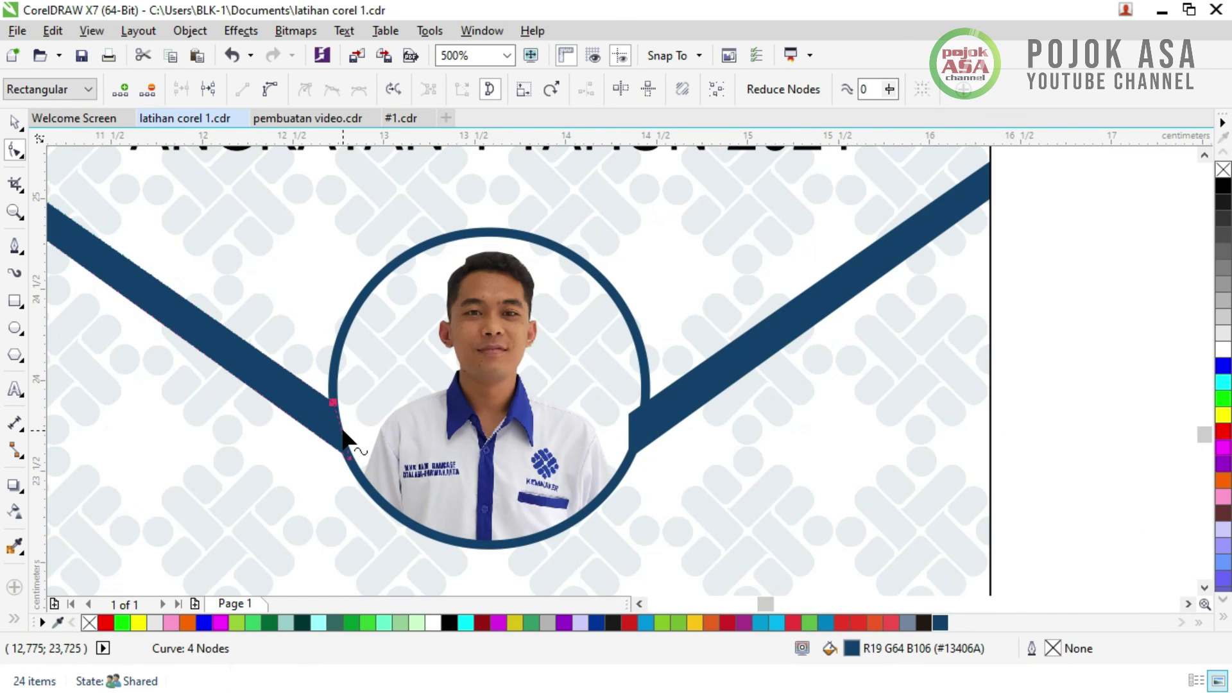
scroll(342, 431, "down", 1)
key("space")
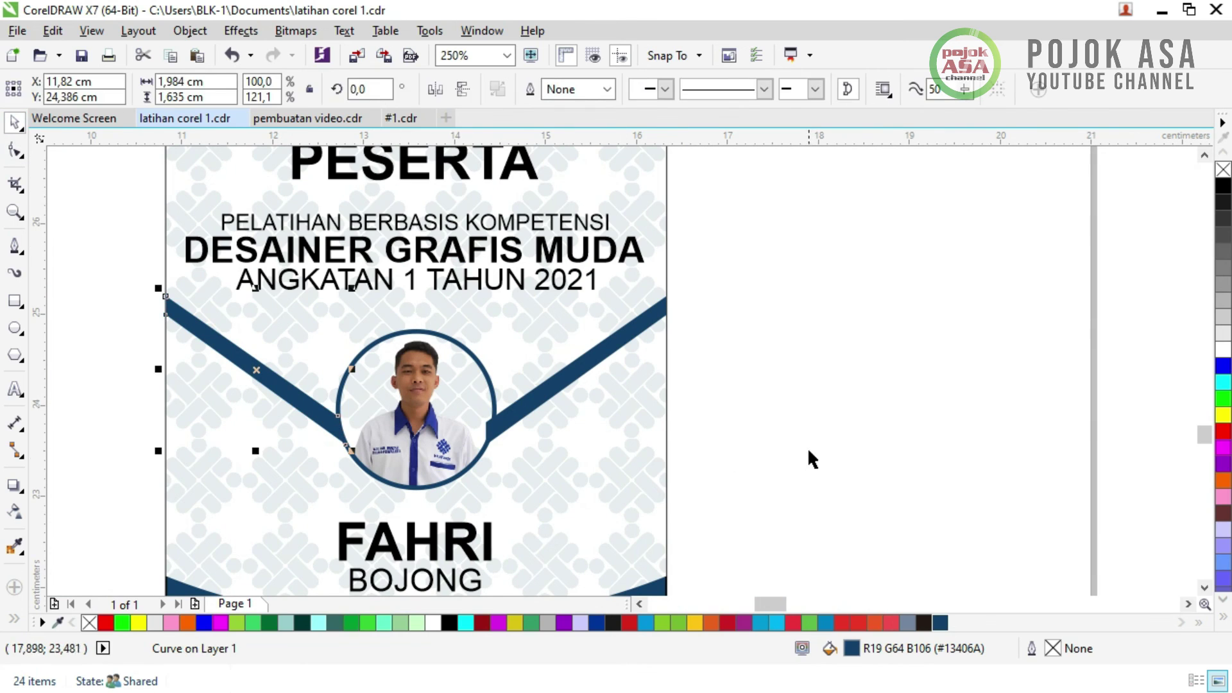
left_click(808, 451)
- Reshape the right blue band by moving its upper inner node onto the photo circle's outline
left_click(538, 400)
scroll(531, 413, "up", 2)
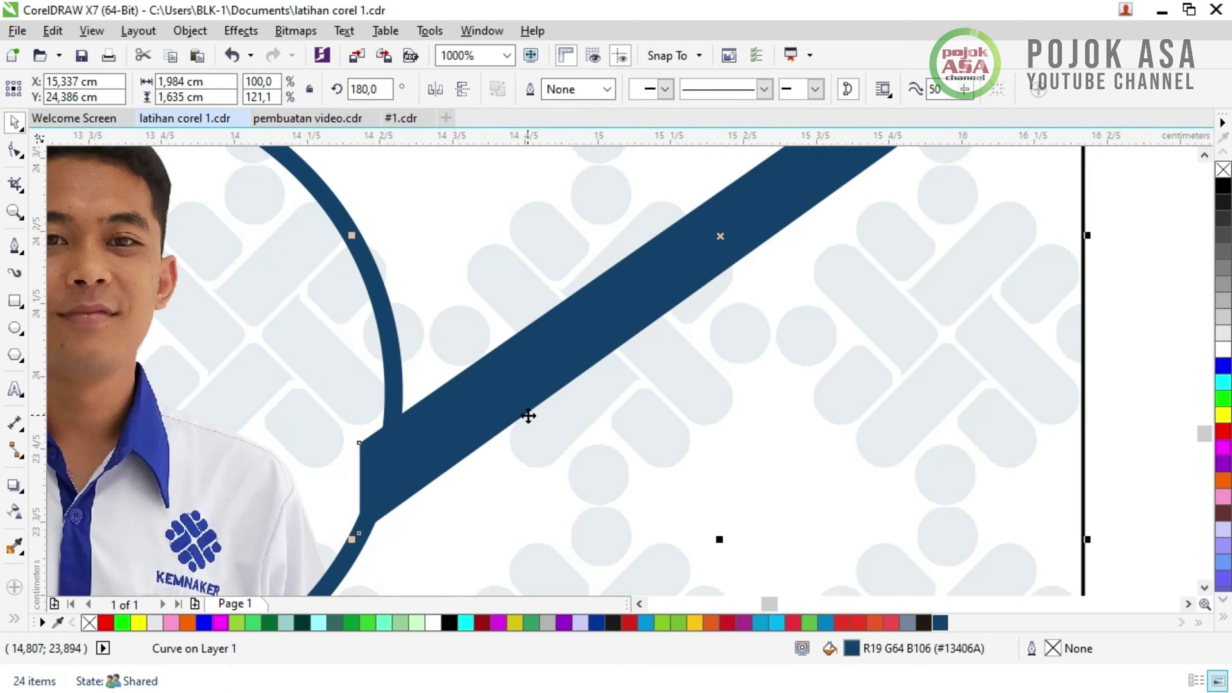
left_click(19, 152)
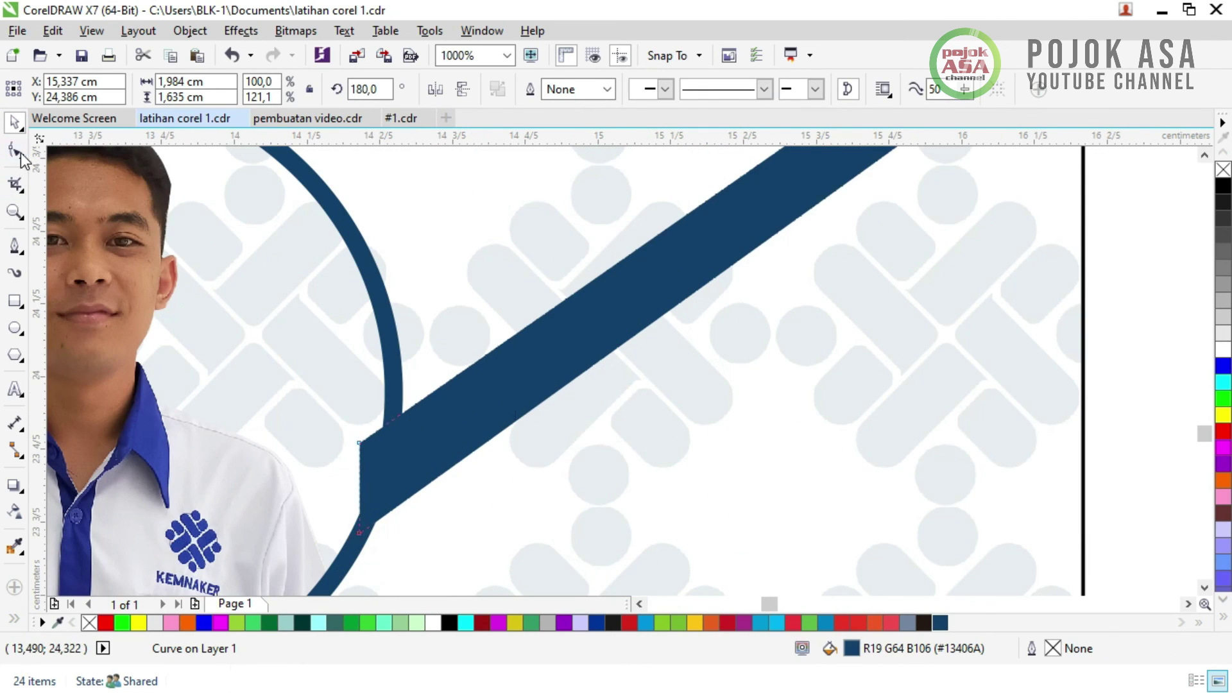
left_click_drag(359, 442, 392, 421)
scroll(555, 453, "down", 1)
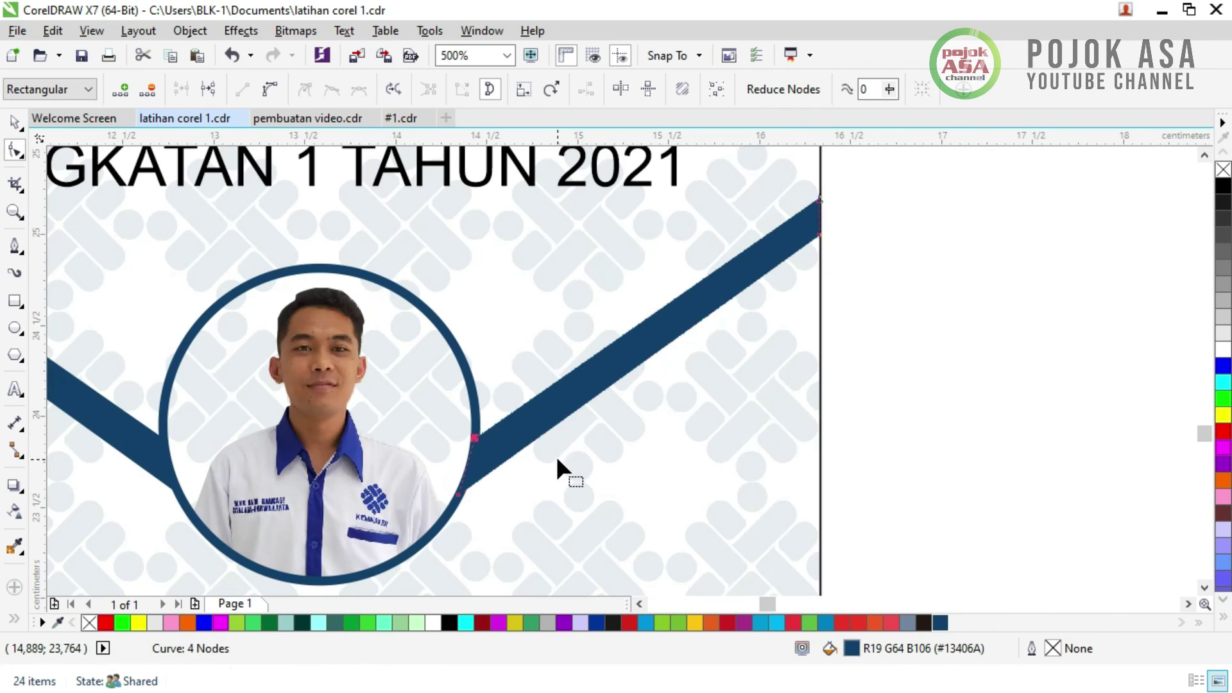
left_click(14, 122)
left_click(980, 412)
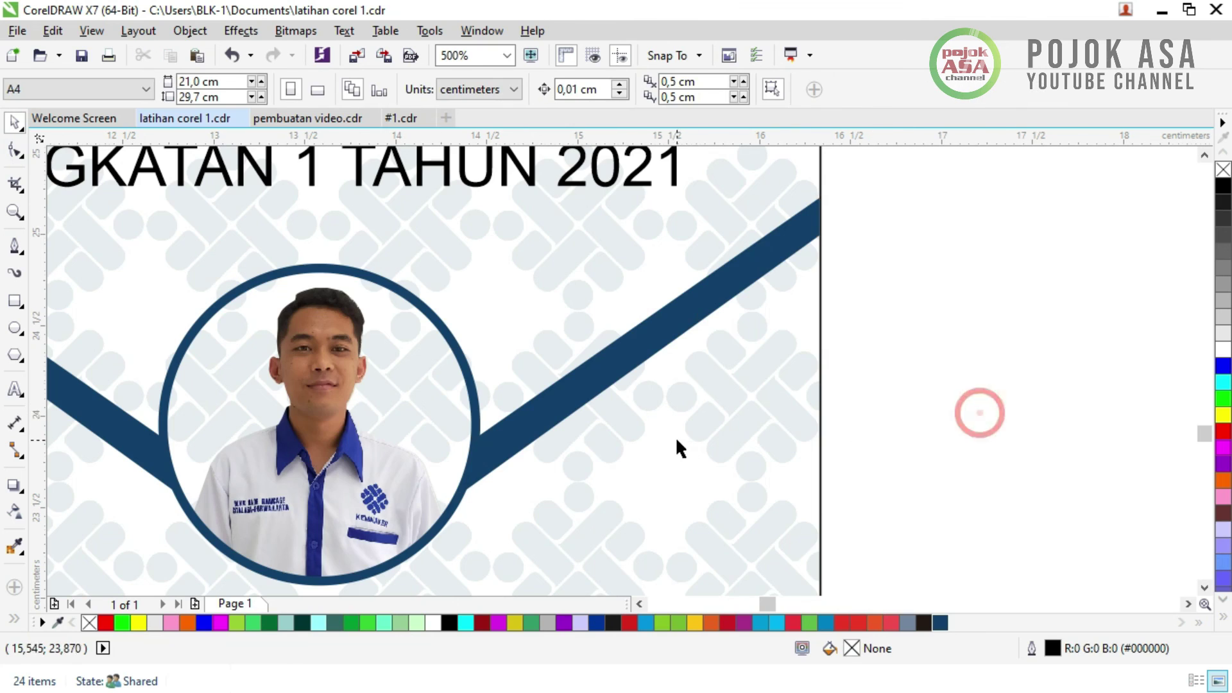
- Group the two blue bands and the framed photo circle
scroll(677, 441, "down", 2)
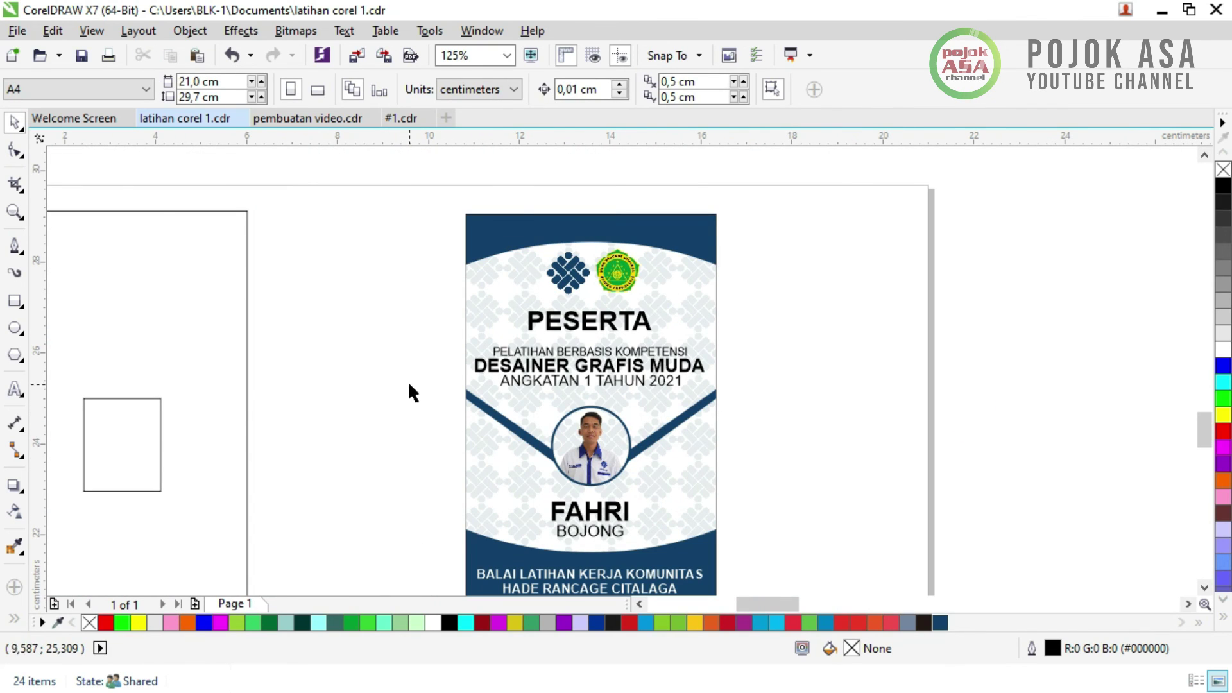
left_click_drag(407, 382, 786, 495)
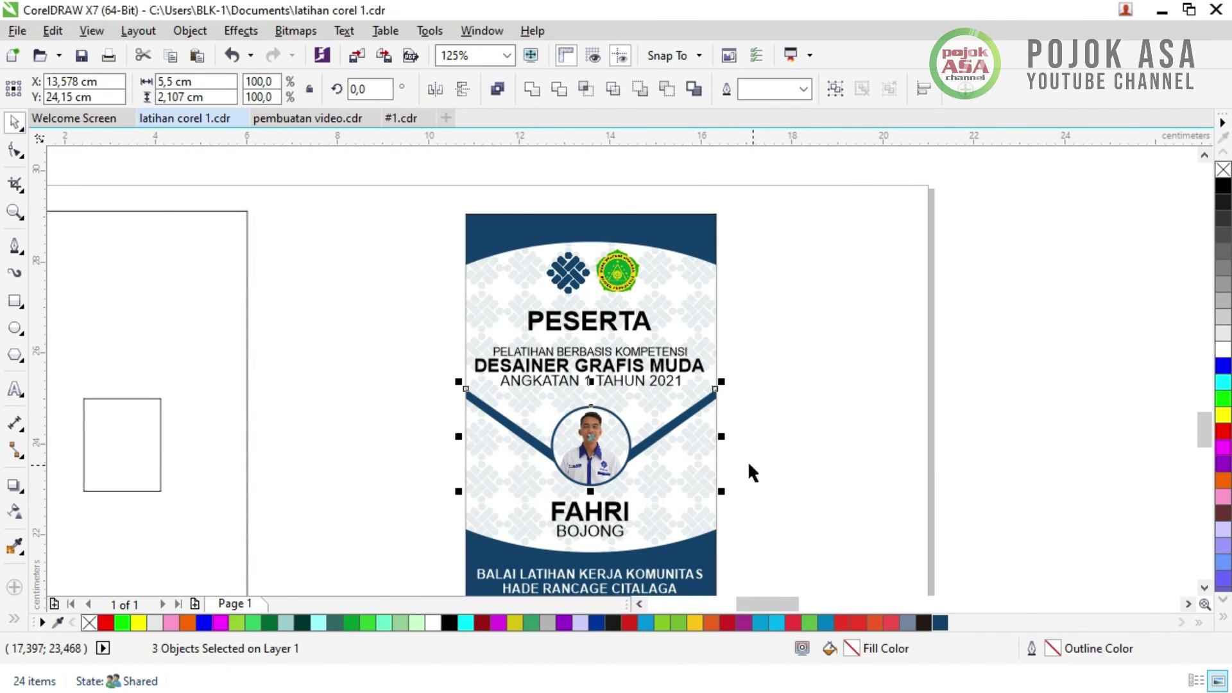
left_click(814, 446)
left_click_drag(442, 380, 768, 491)
right_click(591, 441)
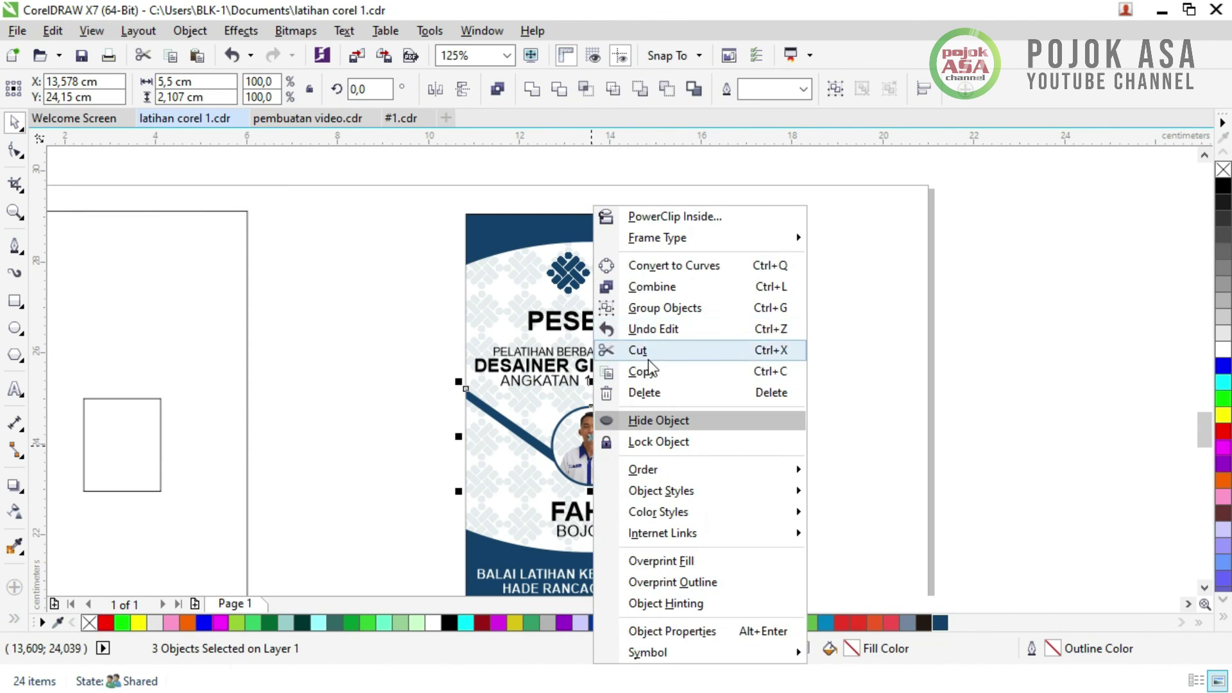
left_click(654, 329)
left_click(811, 454)
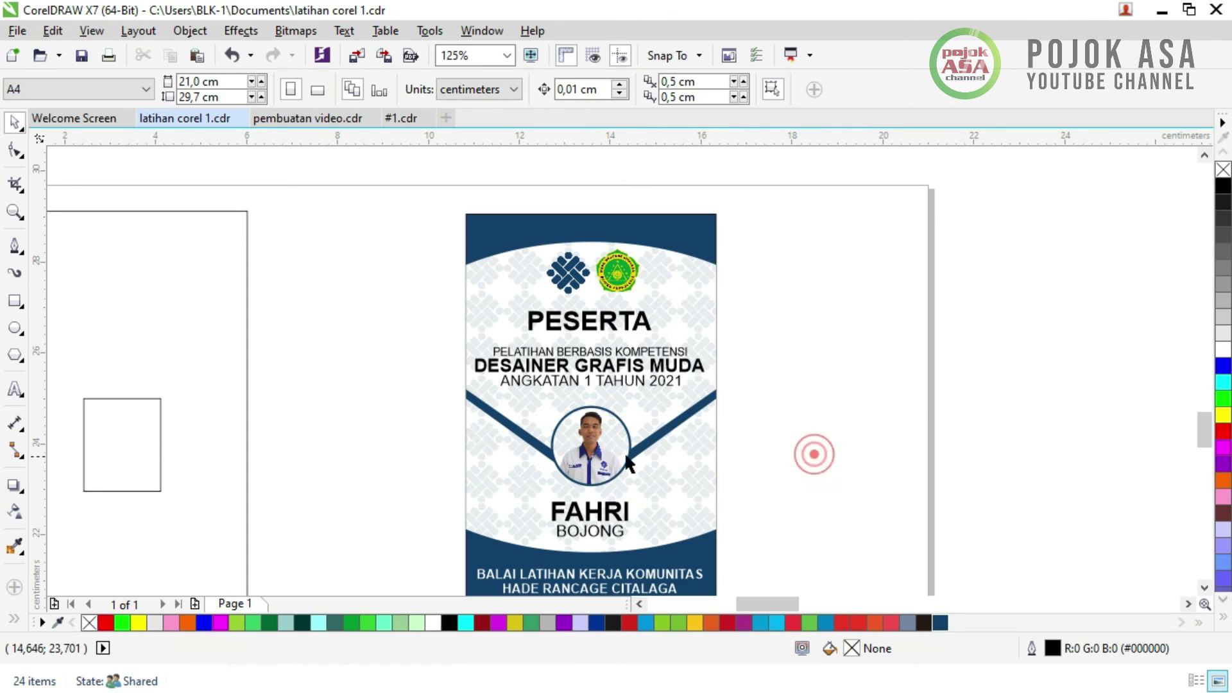
- Try moving the grouped bands and photo up and to the right, and undo both the move and the grouping
left_click_drag(625, 452, 704, 412)
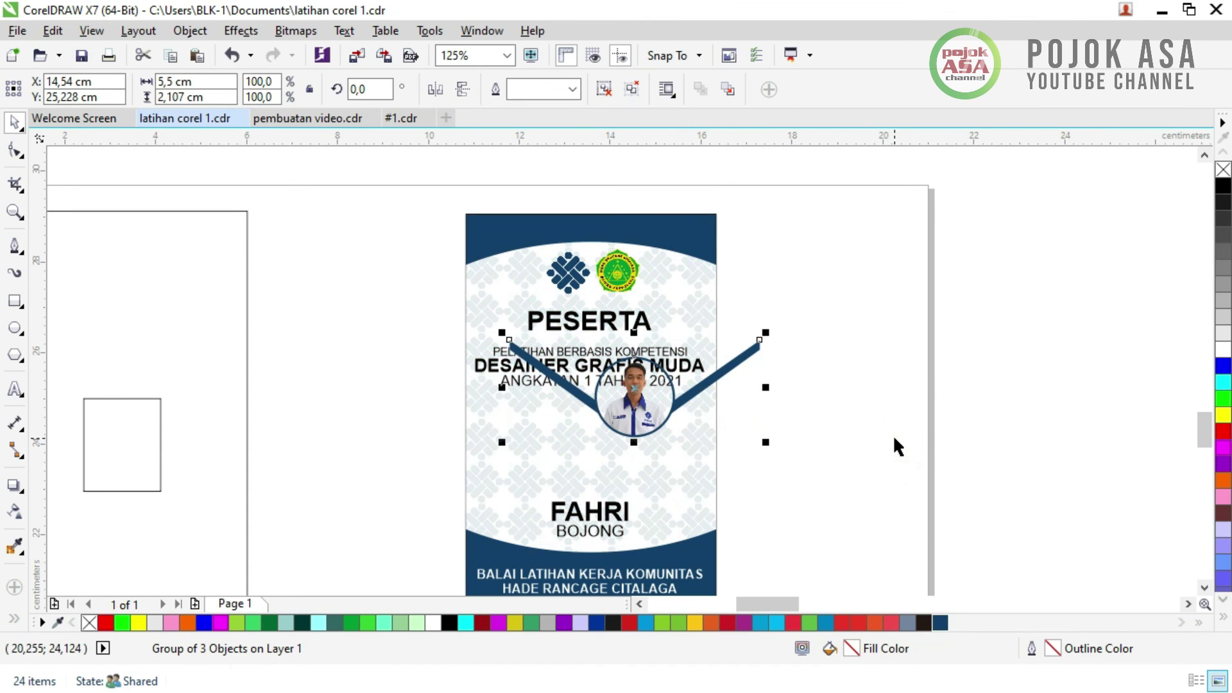
key("ctrl+z")
key("ctrl+z")
left_click(864, 453)
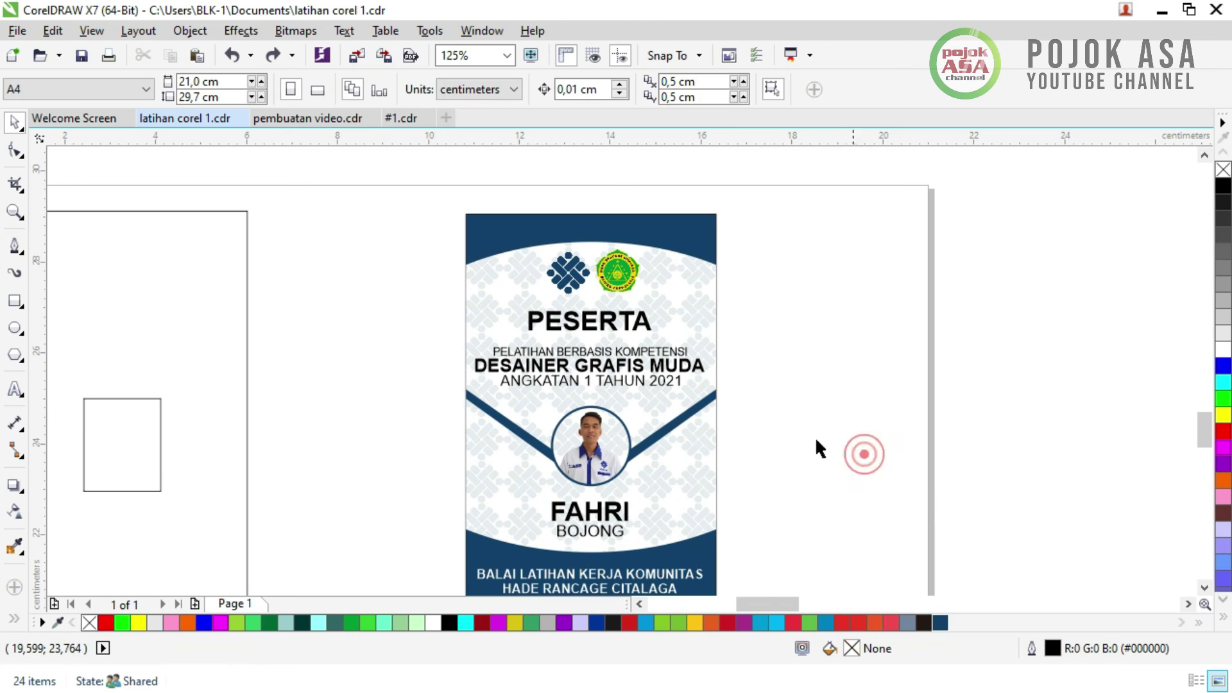
- Delete the leftover small rectangle inside the blank card outline beside the finished design
key("z")
left_click_drag(431, 190, 738, 555)
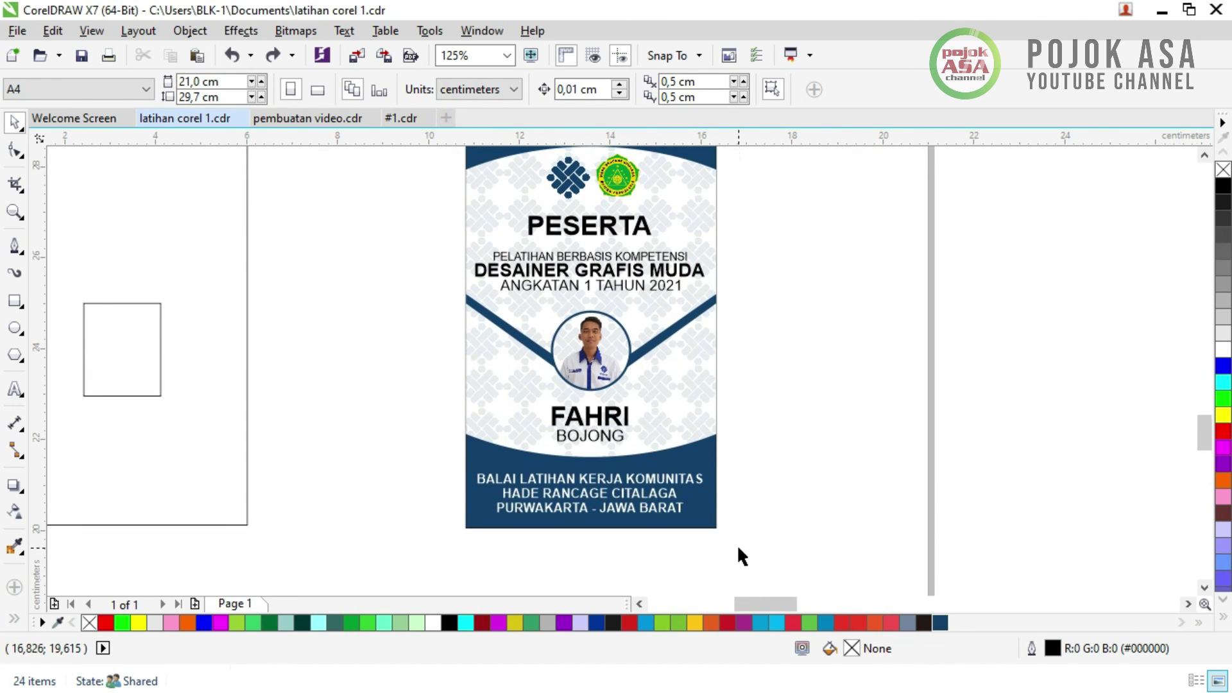
left_click(163, 373)
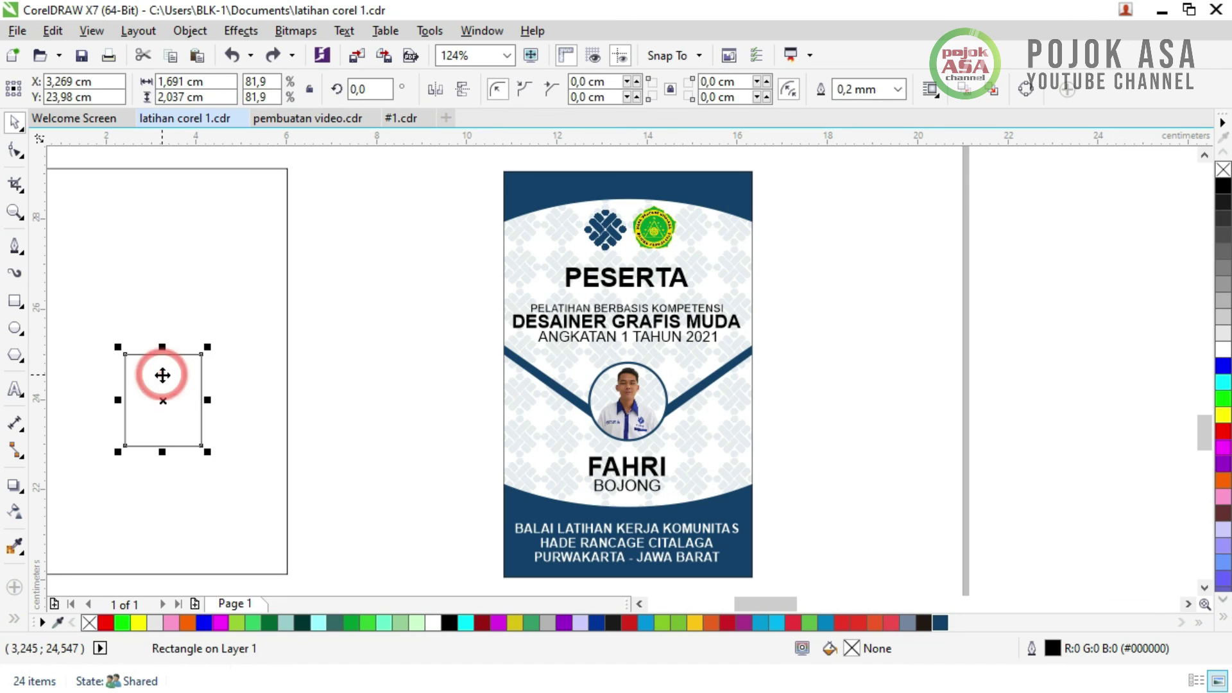
key("Delete")
left_click(622, 244)
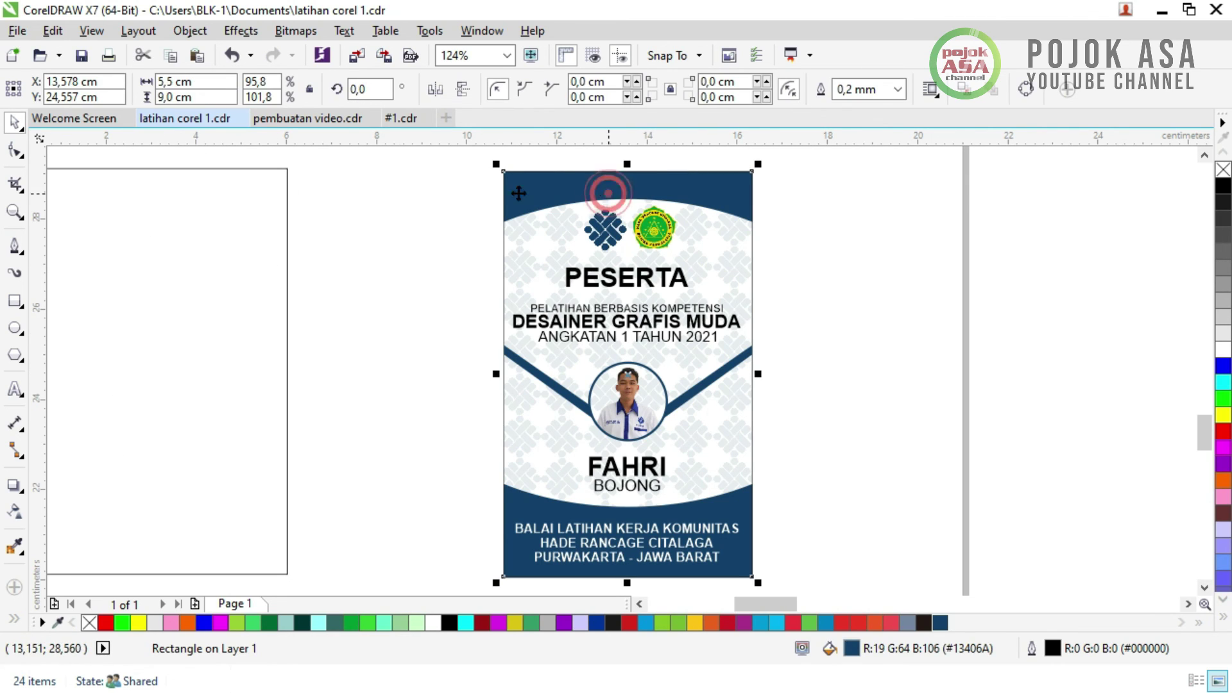
left_click(826, 328)
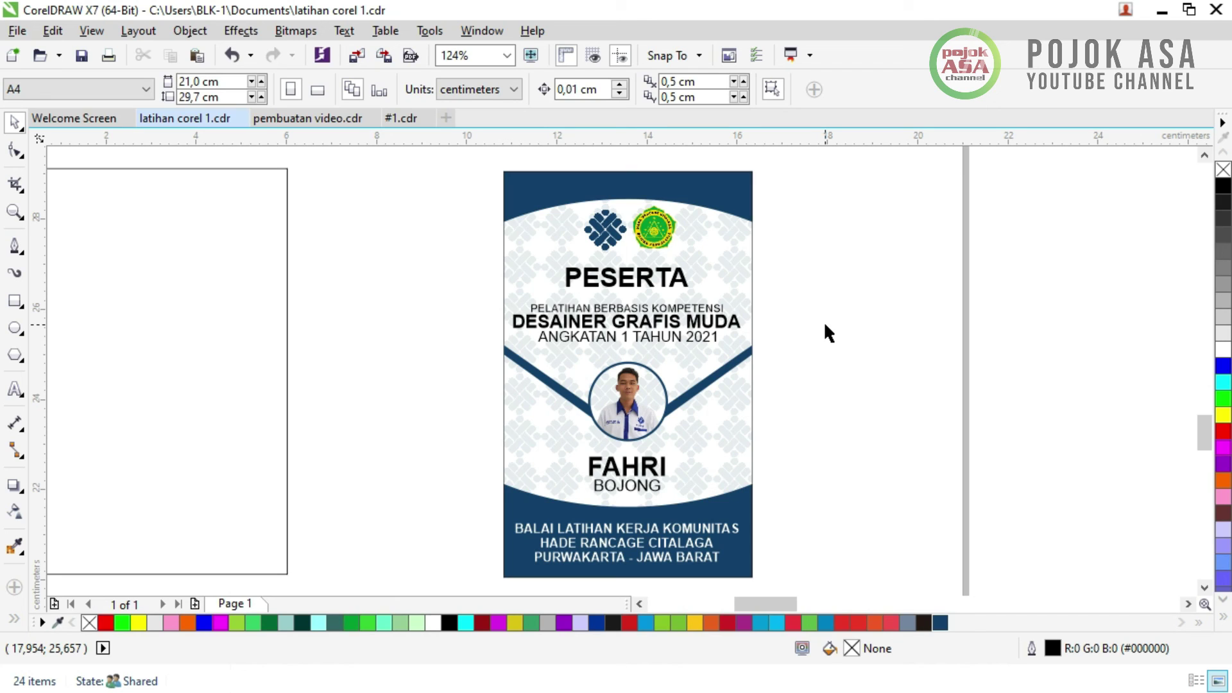
- Save the document and zoom in on the finished name card
key("ctrl+s")
key("z")
left_click_drag(459, 154, 800, 584)
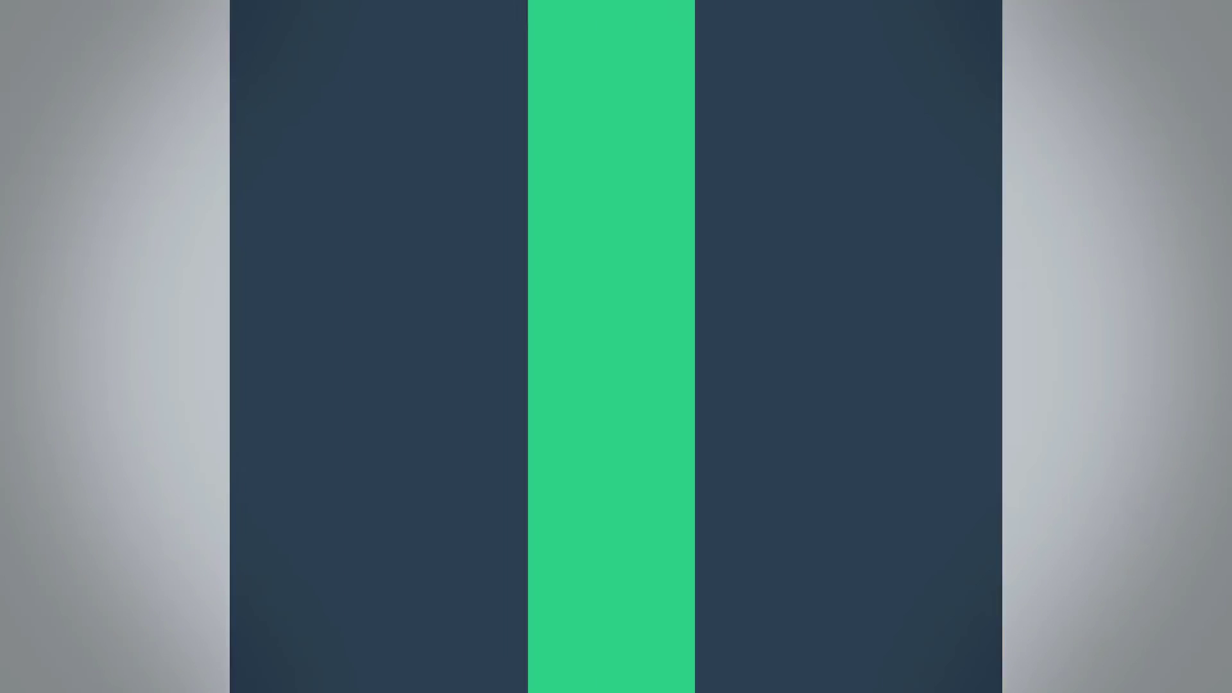